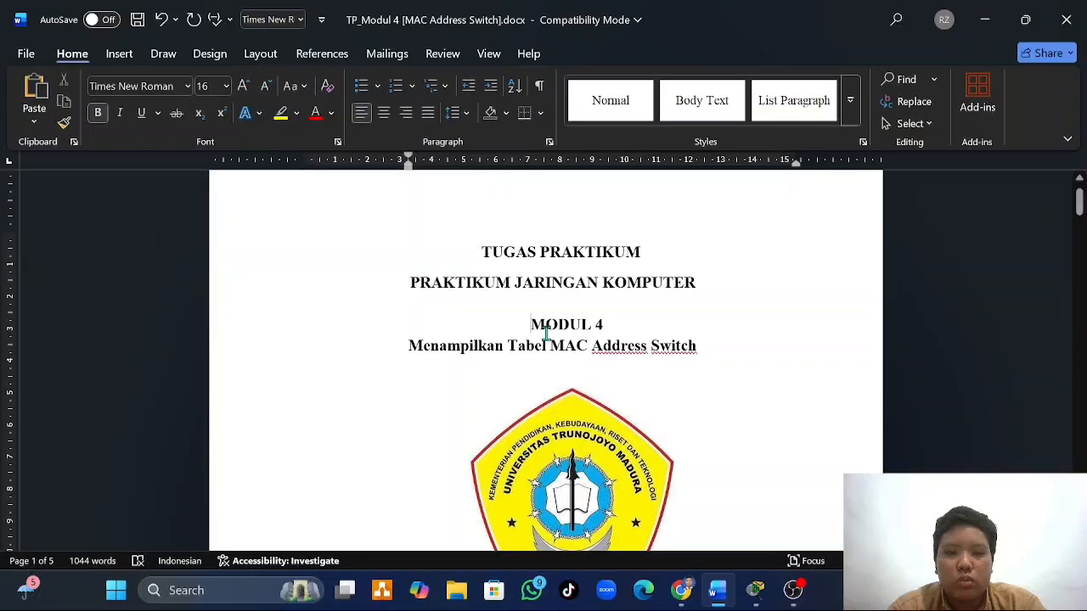
- Review the Modul 4 assignment document, covering the topology, addressing table, scenario, required devices and the Latihan 1 steps
{"action": "scroll", "coordinate": [546, 334], "scroll_direction": "down", "scroll_amount": 3}
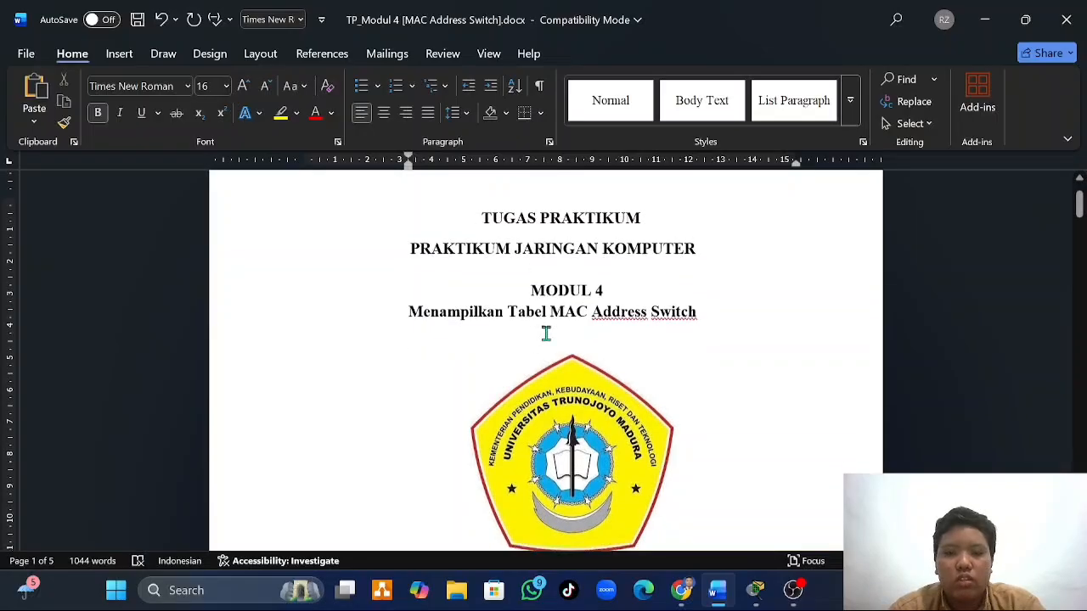
{"action": "scroll", "coordinate": [546, 336], "scroll_direction": "down", "scroll_amount": 10}
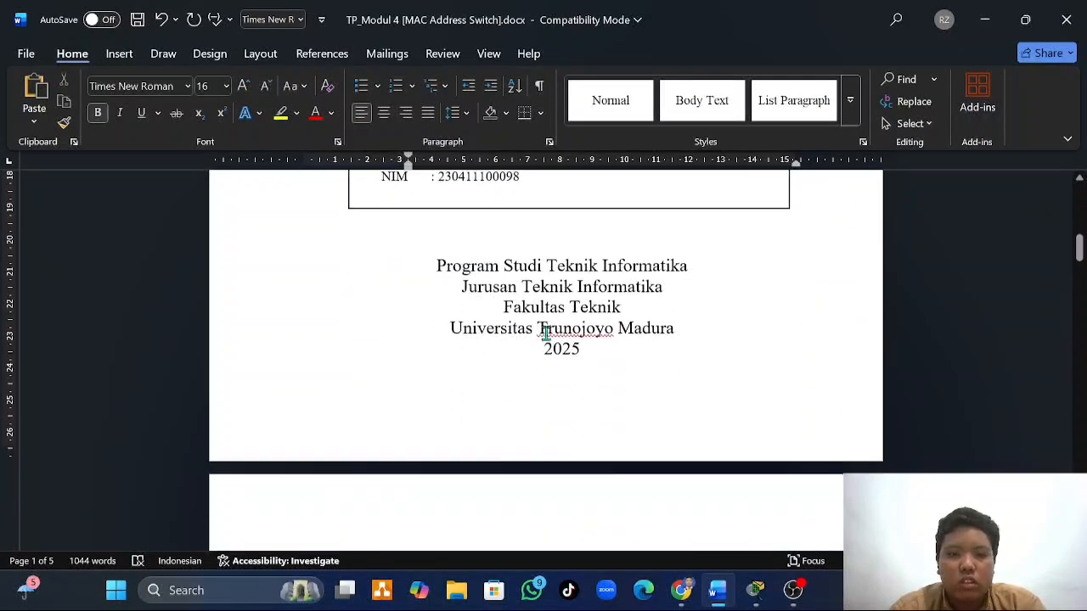
{"action": "scroll", "coordinate": [546, 335], "scroll_direction": "up", "scroll_amount": 1}
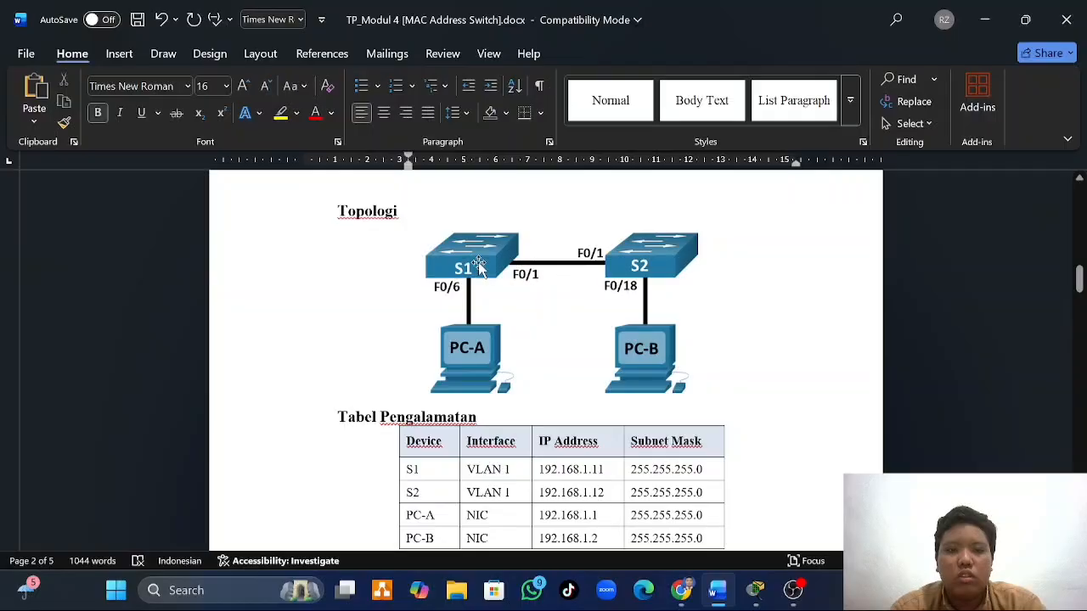
{"action": "scroll", "coordinate": [580, 325], "scroll_direction": "down", "scroll_amount": 4}
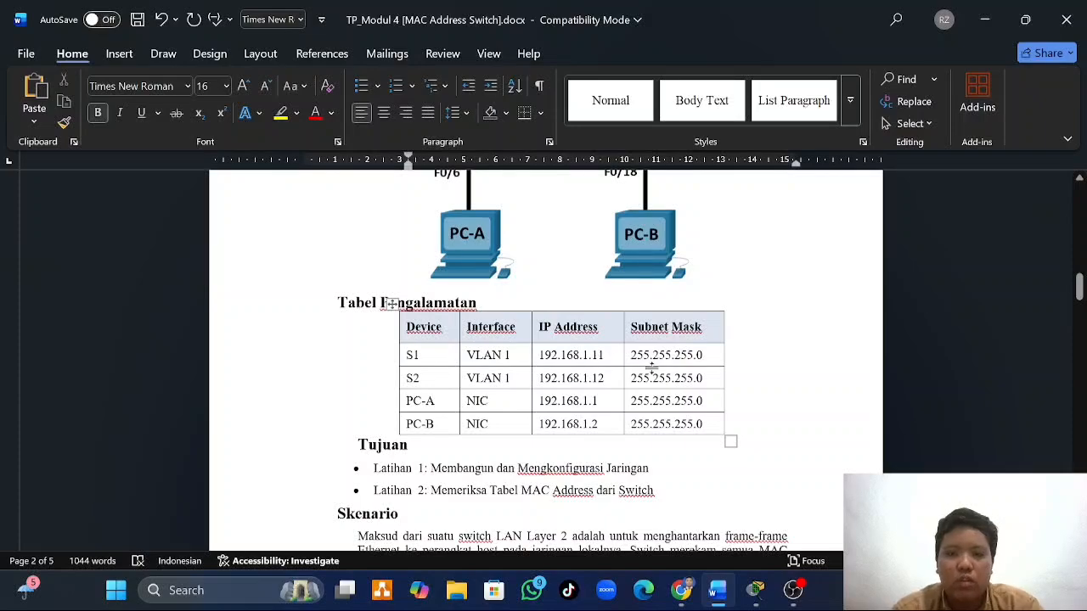
{"action": "scroll", "coordinate": [651, 366], "scroll_direction": "down", "scroll_amount": 6}
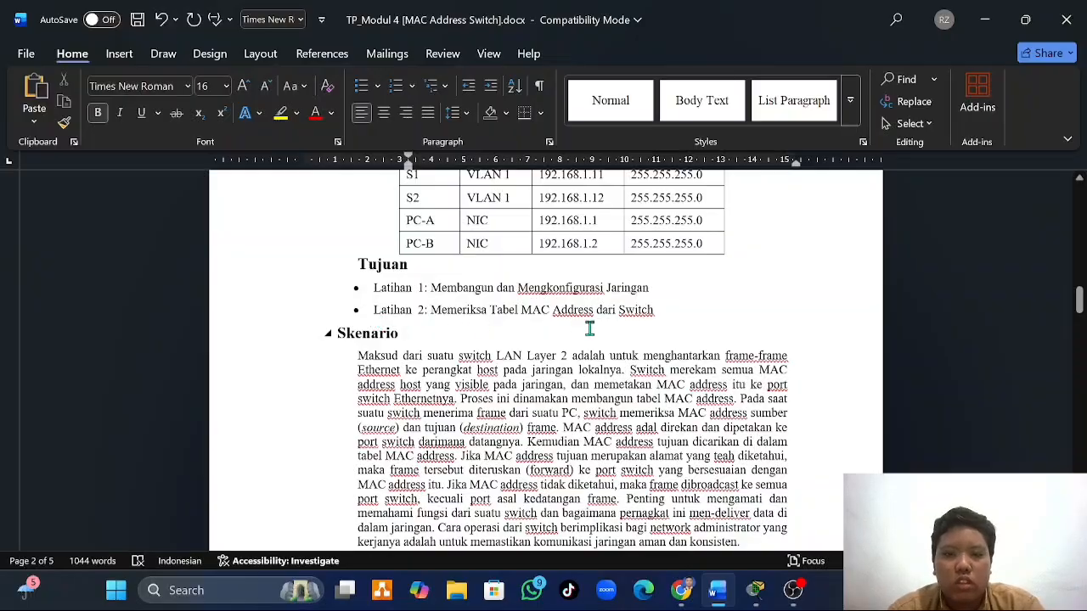
{"action": "scroll", "coordinate": [589, 329], "scroll_direction": "down", "scroll_amount": 15}
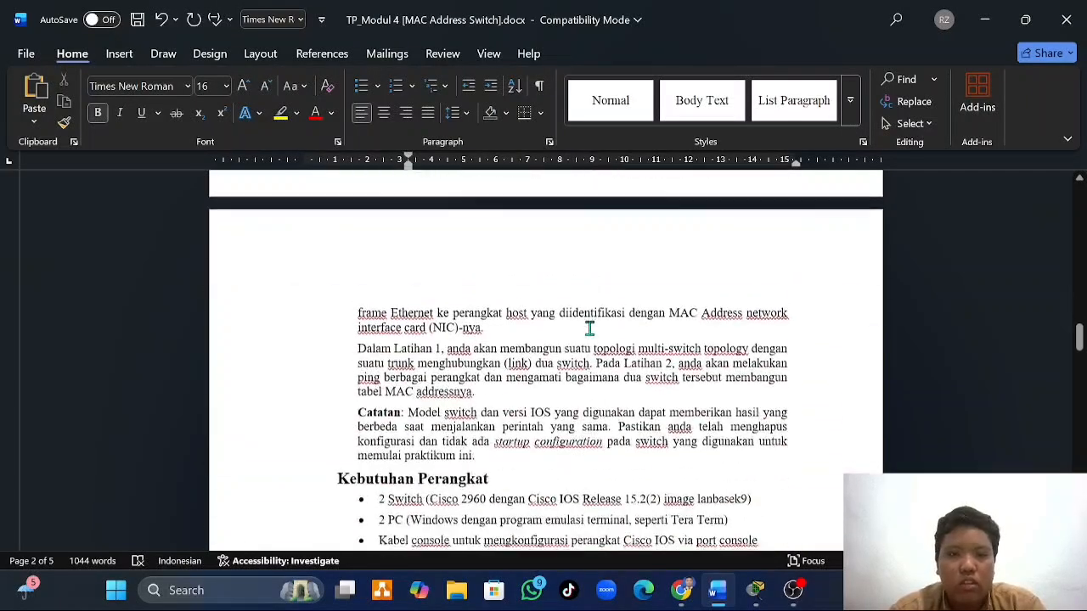
{"action": "scroll", "coordinate": [589, 328], "scroll_direction": "down", "scroll_amount": 10}
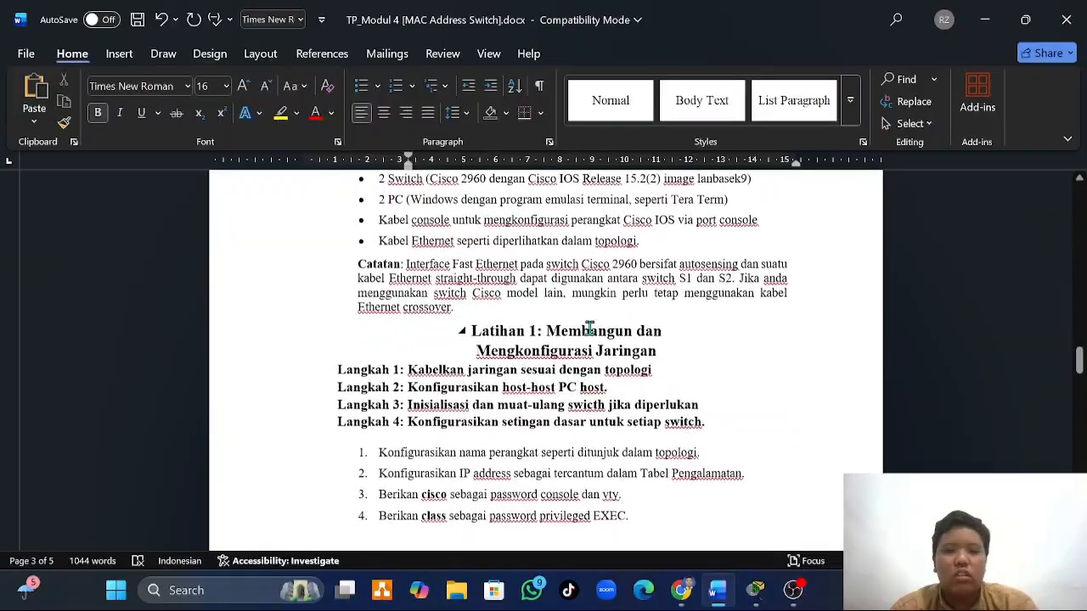
{"action": "scroll", "coordinate": [589, 329], "scroll_direction": "up", "scroll_amount": 1}
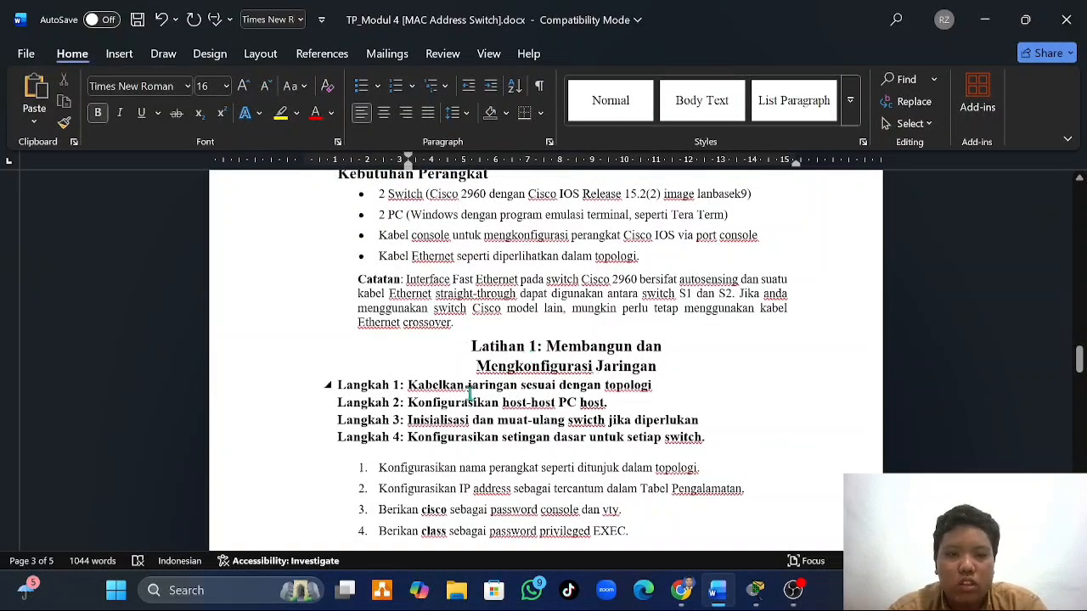
{"action": "scroll", "coordinate": [470, 392], "scroll_direction": "up", "scroll_amount": 3}
{"action": "scroll", "coordinate": [472, 391], "scroll_direction": "down", "scroll_amount": 2}
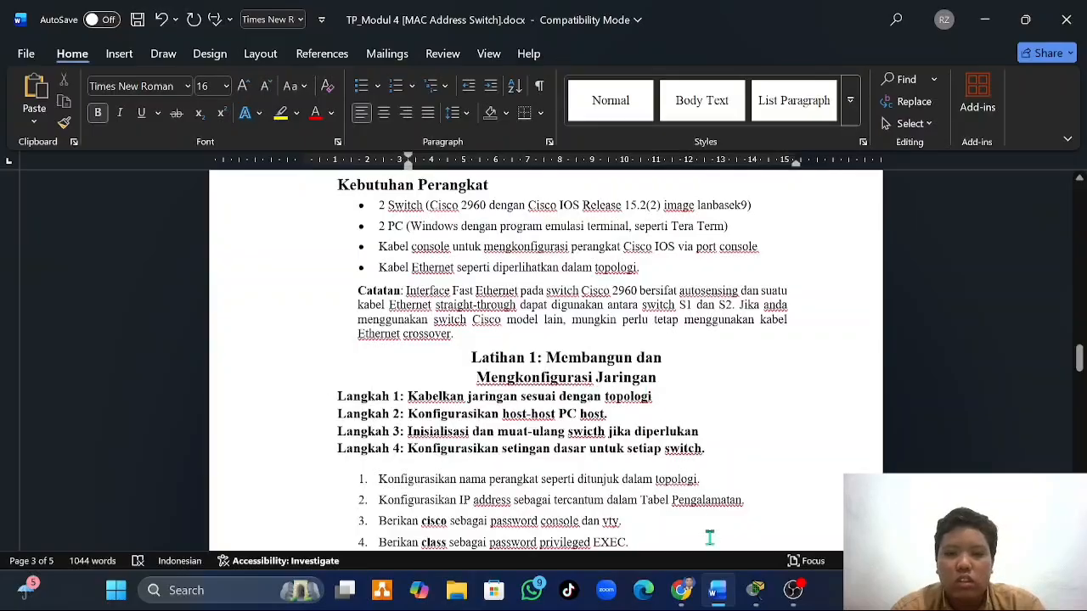
- Switch to Cisco Packet Tracer and place two 2960 switches side by side in the logical workspace
{"action": "left_click", "coordinate": [756, 590]}
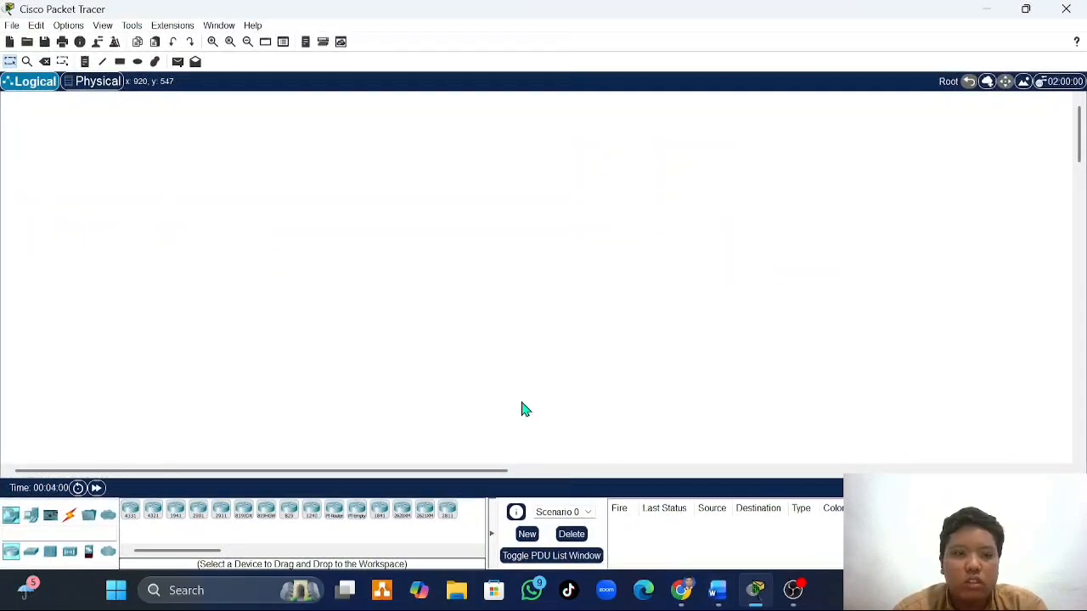
{"action": "left_click", "coordinate": [32, 554]}
{"action": "left_click", "coordinate": [12, 552]}
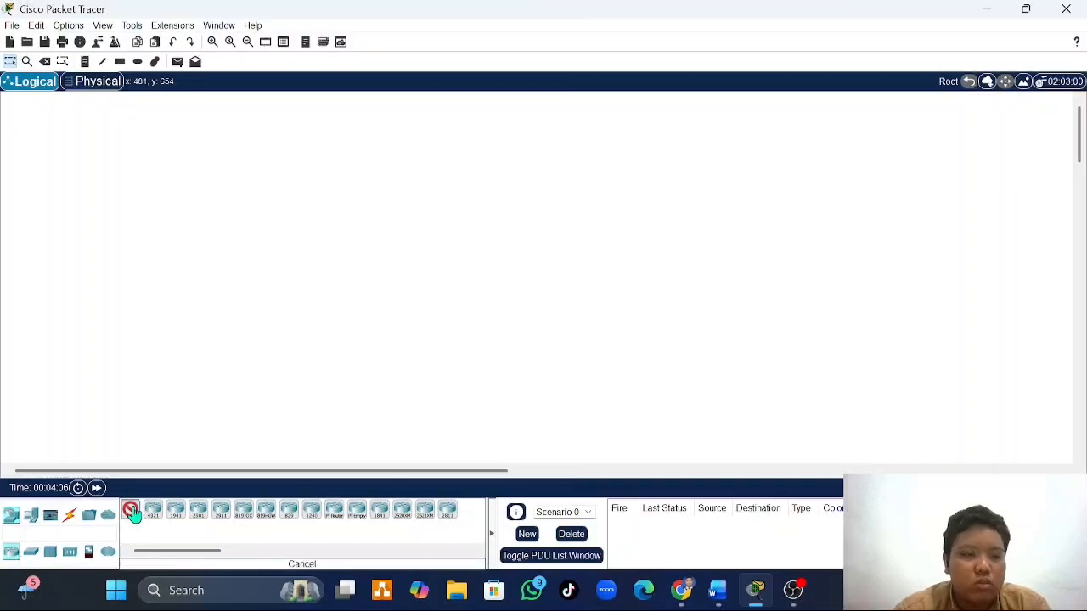
{"action": "left_click", "coordinate": [133, 513]}
{"action": "left_click", "coordinate": [29, 555]}
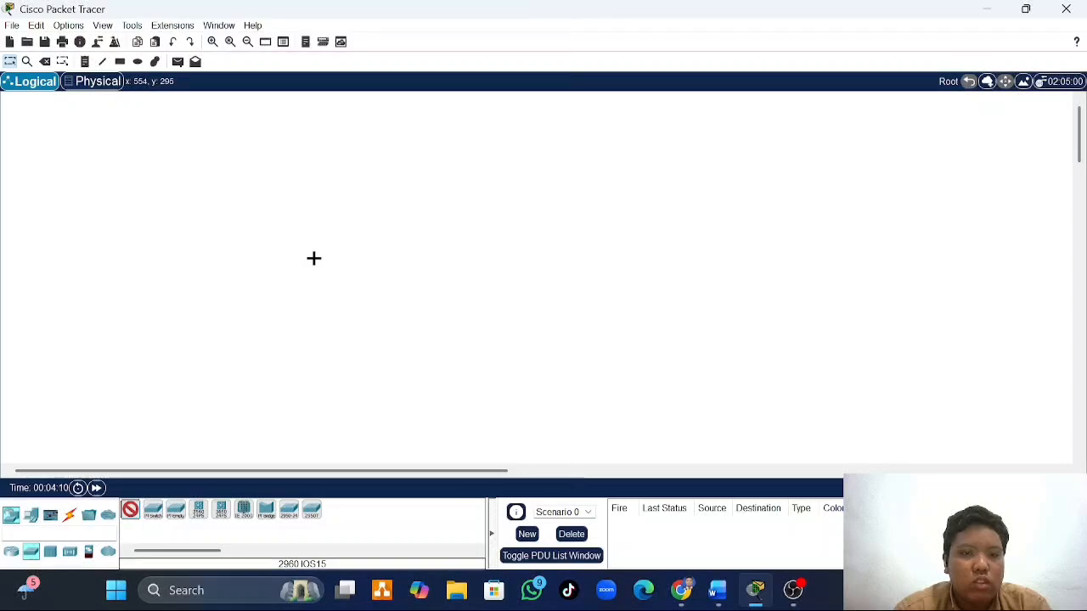
{"action": "left_click", "coordinate": [313, 258]}
{"action": "left_click", "coordinate": [138, 513]}
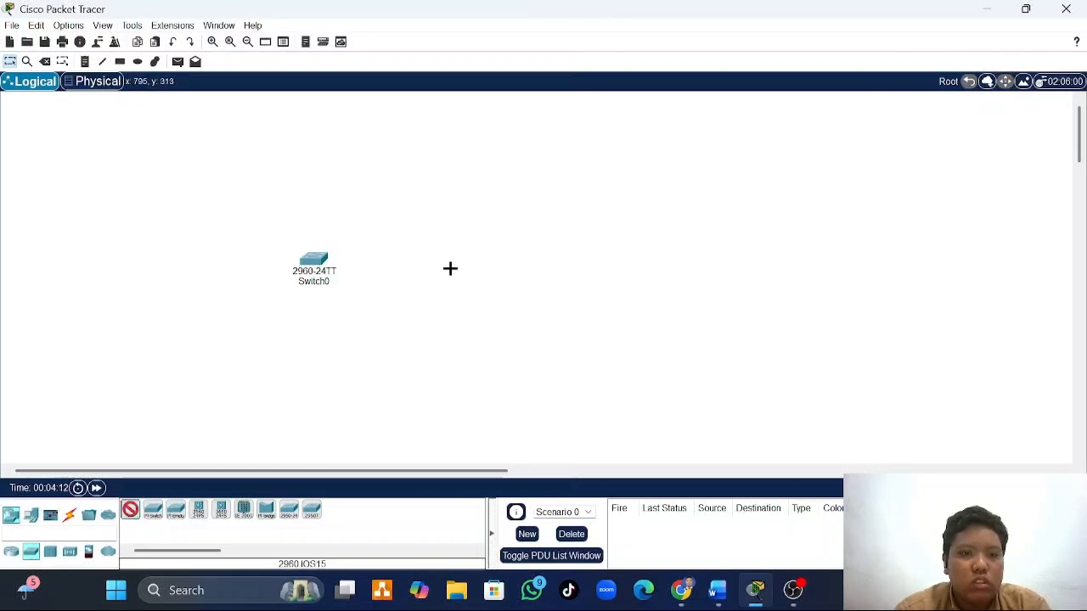
{"action": "left_click", "coordinate": [458, 259]}
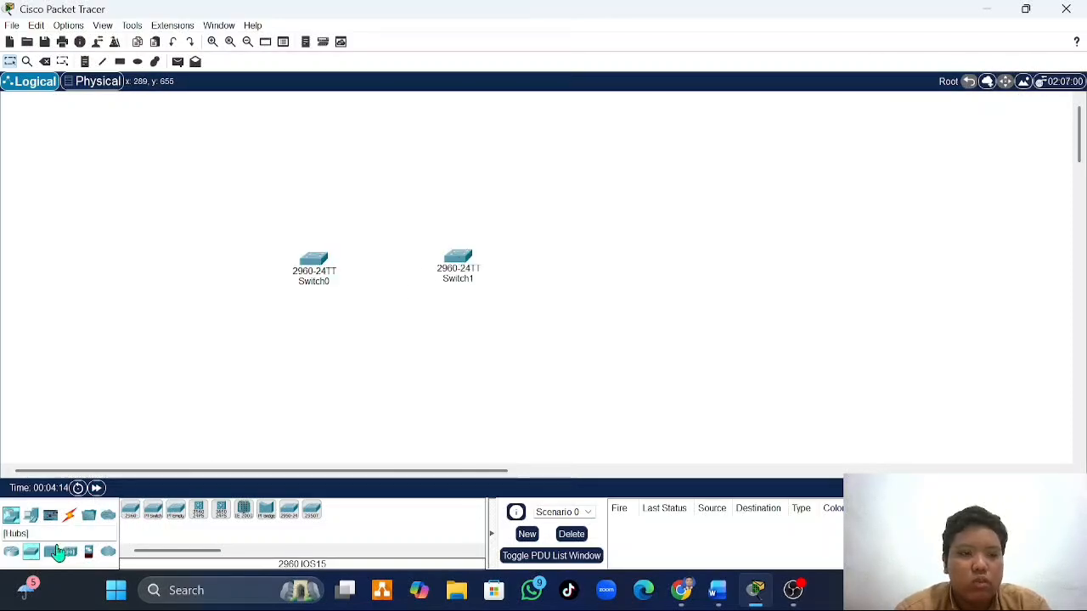
- Place two PCs in the workspace, one below each switch
{"action": "left_click", "coordinate": [36, 522]}
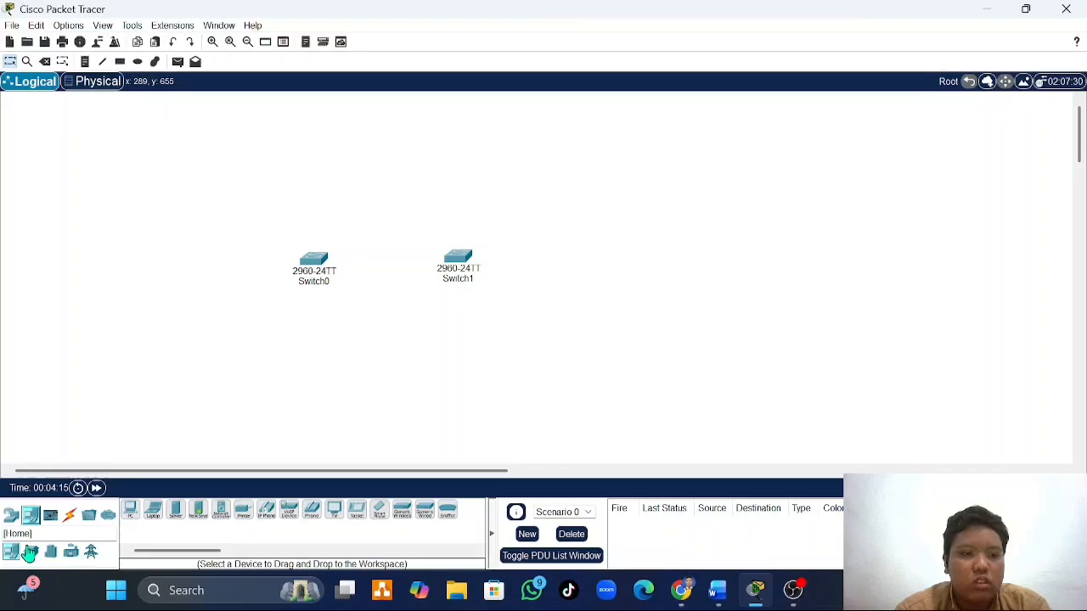
{"action": "left_click", "coordinate": [130, 510]}
{"action": "left_click", "coordinate": [315, 342]}
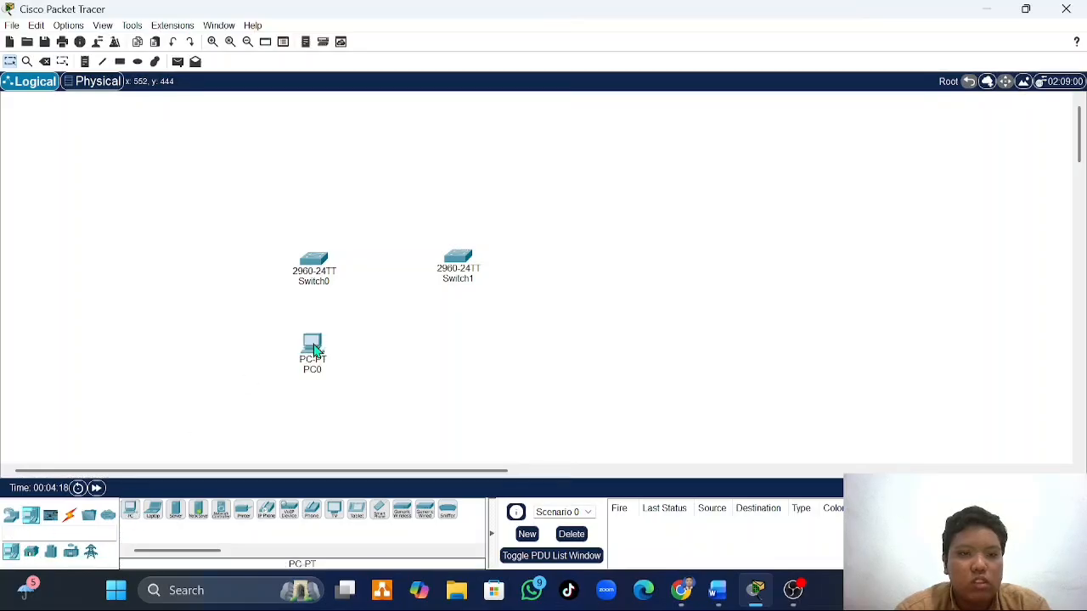
{"action": "left_click", "coordinate": [130, 512]}
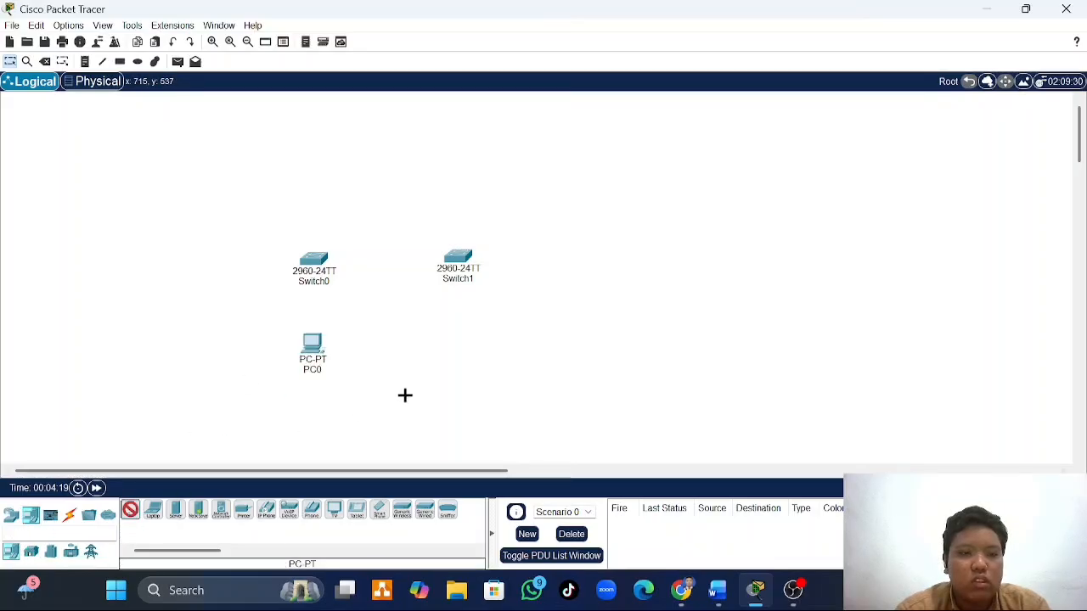
{"action": "left_click", "coordinate": [462, 341]}
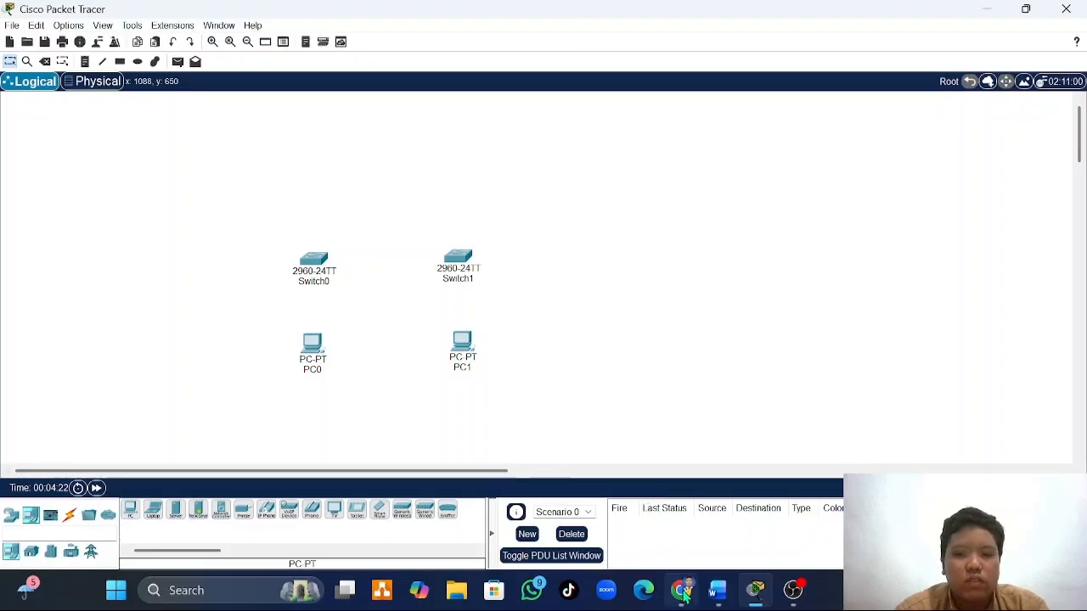
- Return to the Word document and read the device requirements, the cabling note and the Latihan 1 steps
{"action": "left_click", "coordinate": [712, 602]}
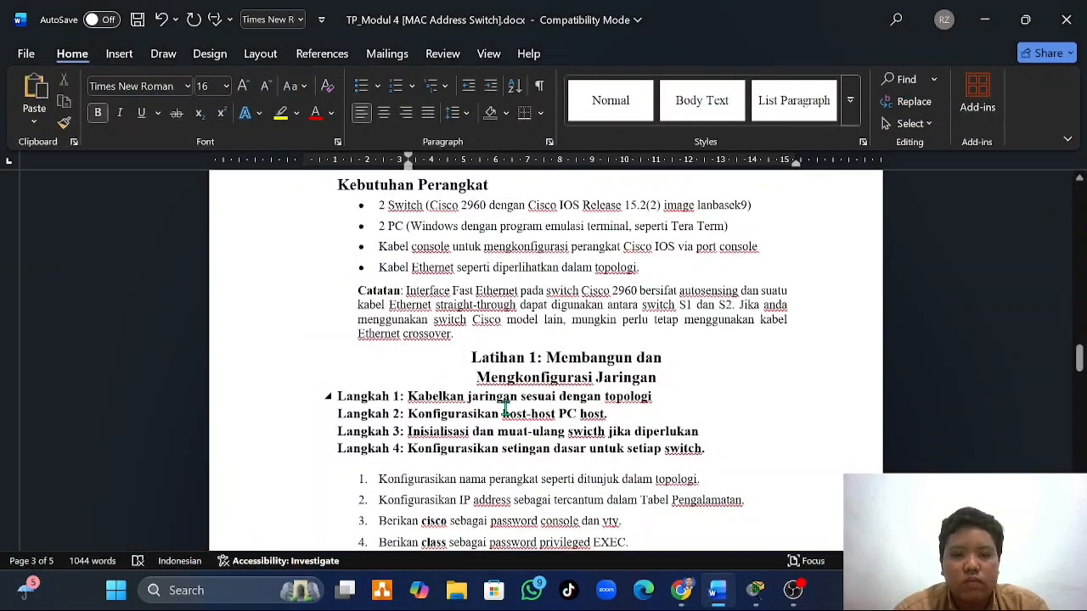
{"action": "scroll", "coordinate": [506, 408], "scroll_direction": "up", "scroll_amount": 1}
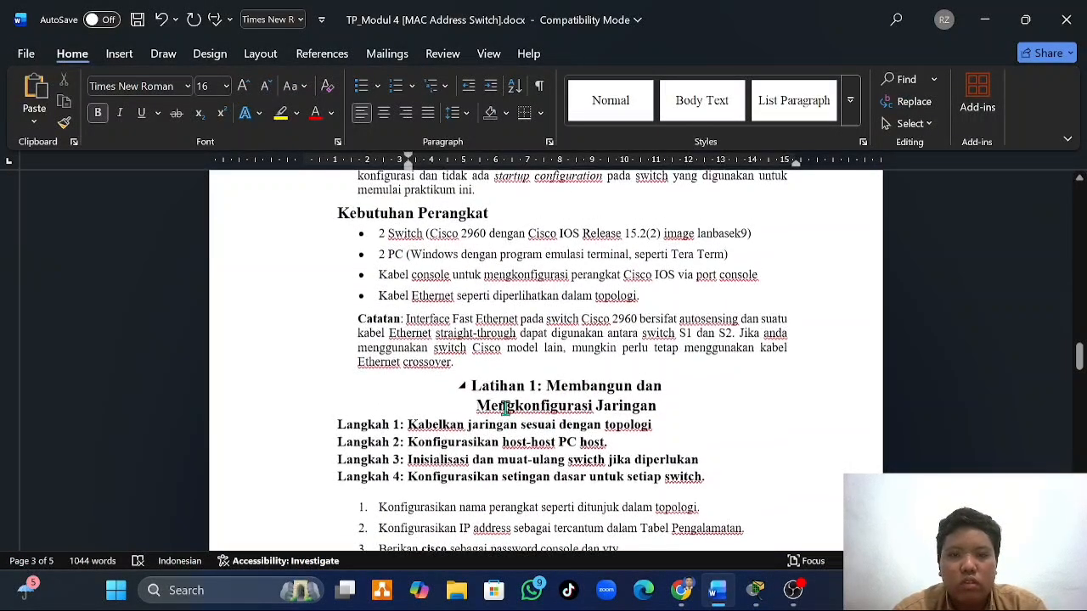
{"action": "scroll", "coordinate": [505, 409], "scroll_direction": "down", "scroll_amount": 1}
{"action": "scroll", "coordinate": [505, 408], "scroll_direction": "down", "scroll_amount": 1}
{"action": "scroll", "coordinate": [505, 409], "scroll_direction": "up", "scroll_amount": 1}
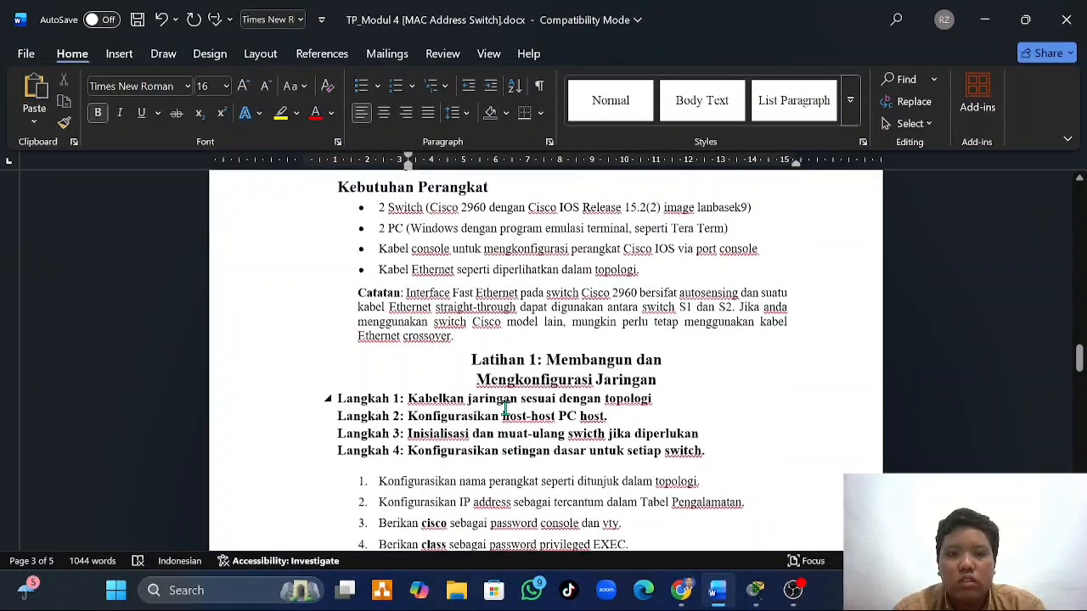
{"action": "scroll", "coordinate": [505, 409], "scroll_direction": "down", "scroll_amount": 1}
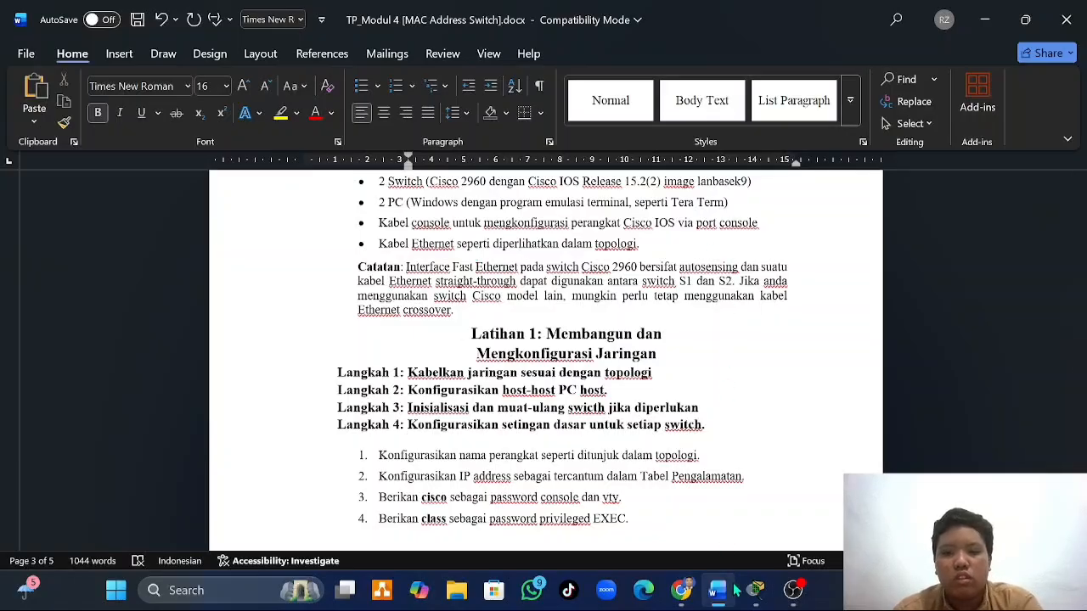
{"action": "mouse_move", "coordinate": [712, 587]}
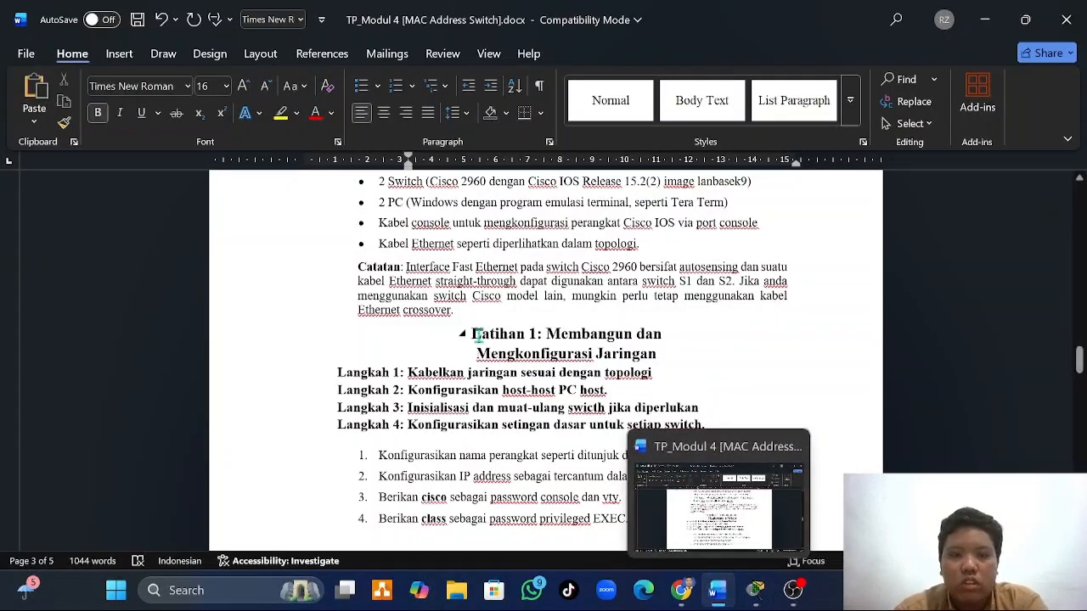
{"action": "scroll", "coordinate": [624, 281], "scroll_direction": "up", "scroll_amount": 5}
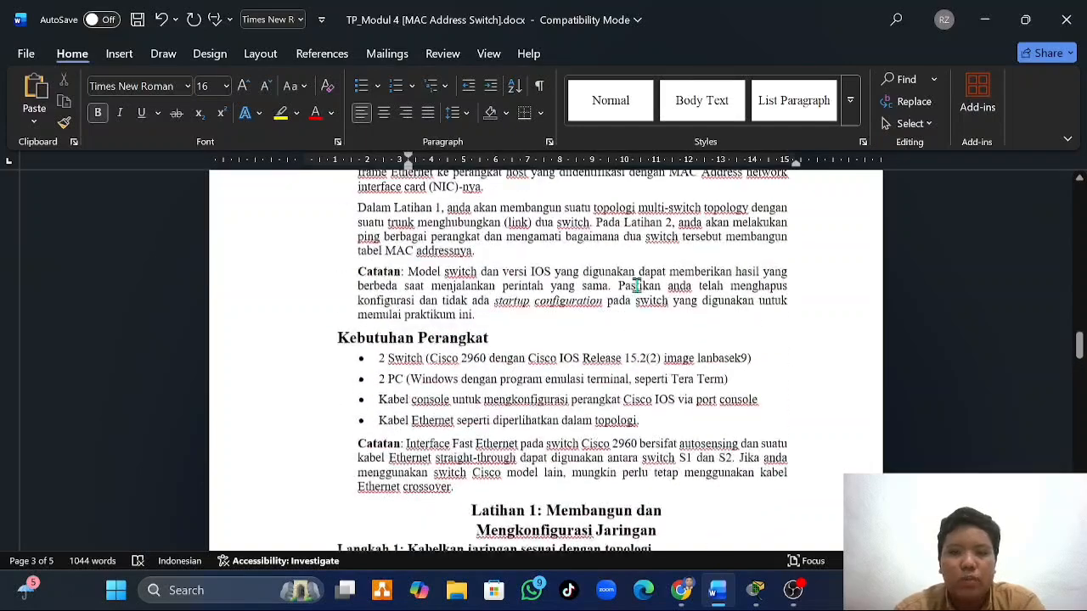
- In Packet Tracer, connect PC0's FastEthernet0 to Switch0's FastEthernet0/6 with a copper straight-through cable, checking the port against the topology diagram in Word
{"action": "left_click", "coordinate": [751, 594]}
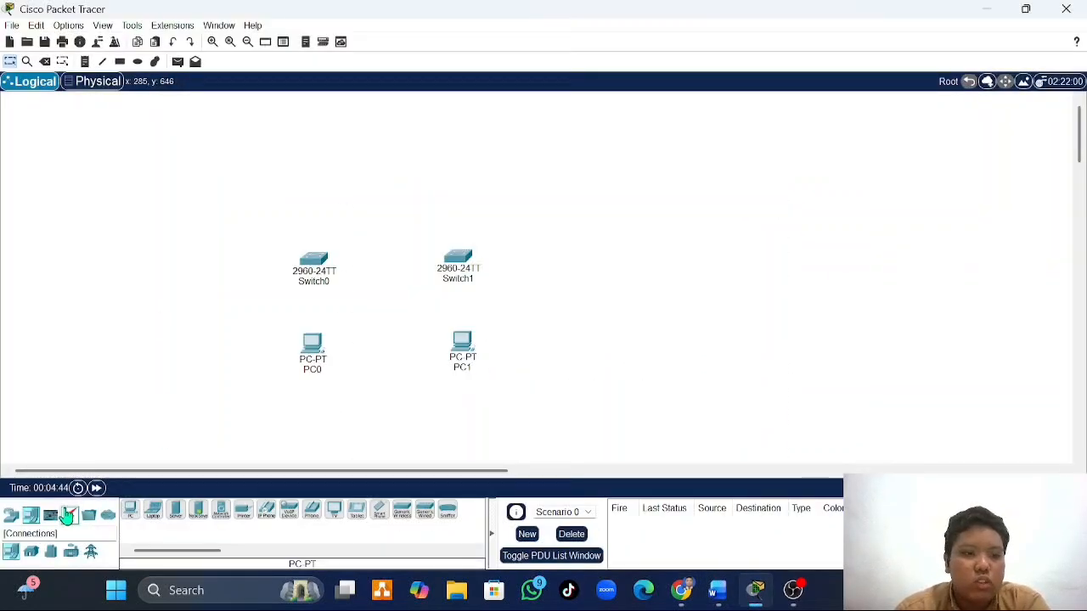
{"action": "left_click", "coordinate": [69, 515]}
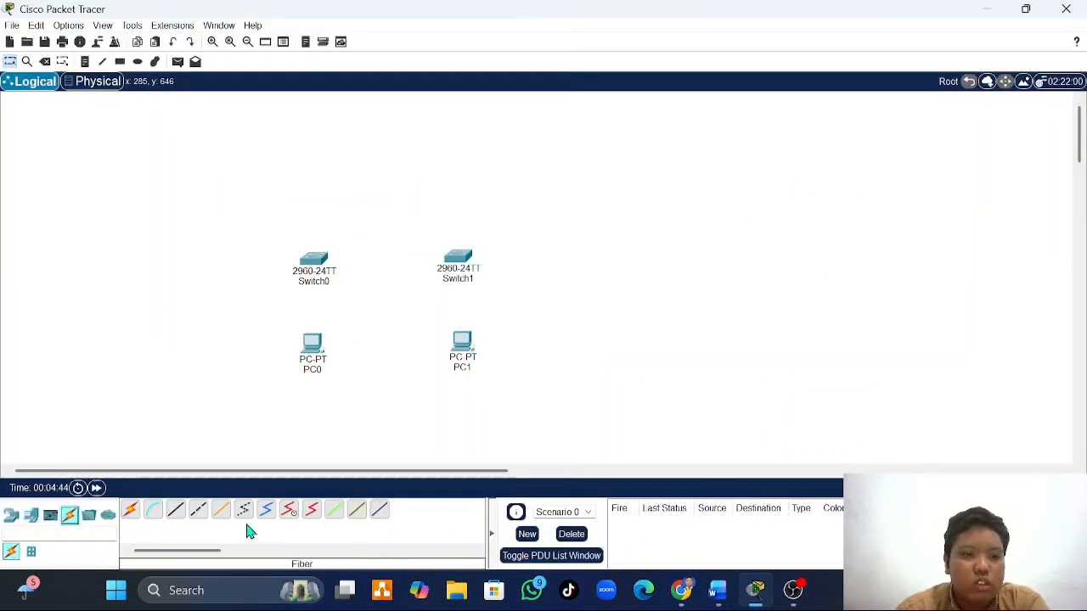
{"action": "left_click", "coordinate": [175, 516]}
{"action": "left_click", "coordinate": [316, 342]}
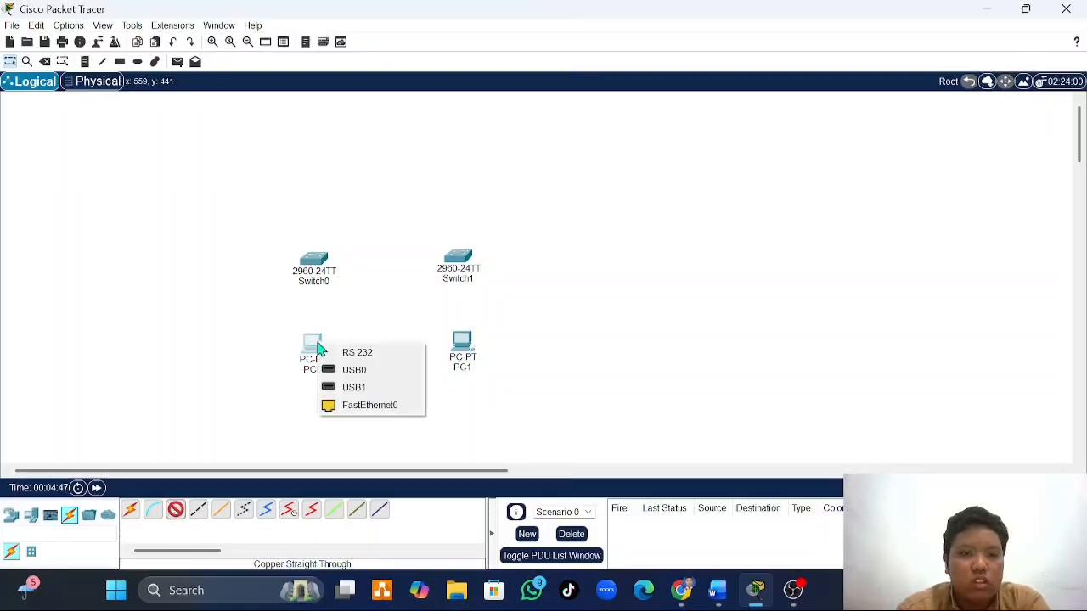
{"action": "left_click", "coordinate": [369, 402]}
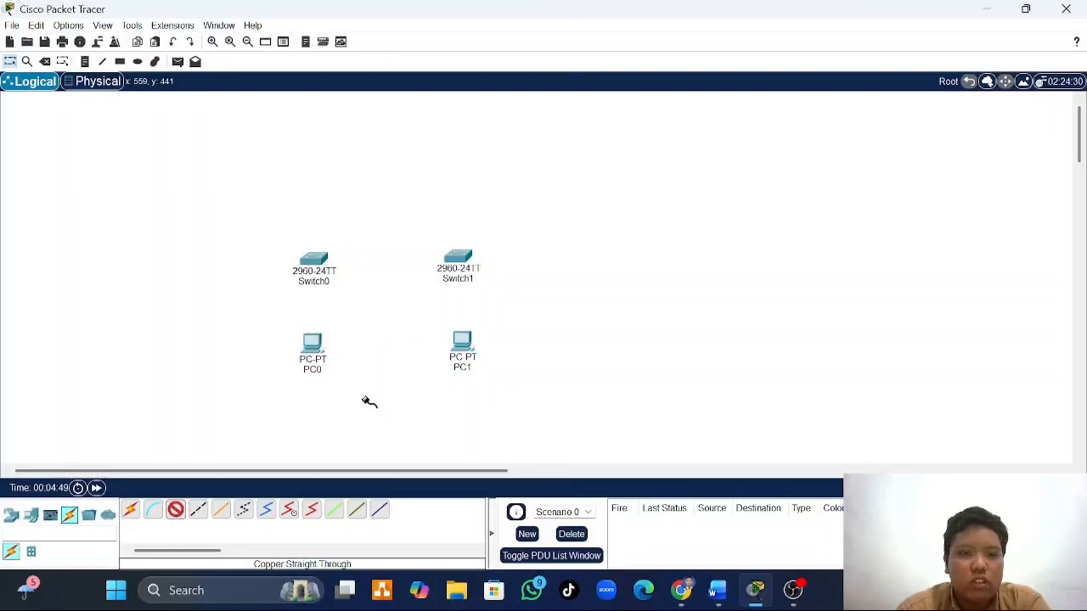
{"action": "left_click", "coordinate": [314, 260]}
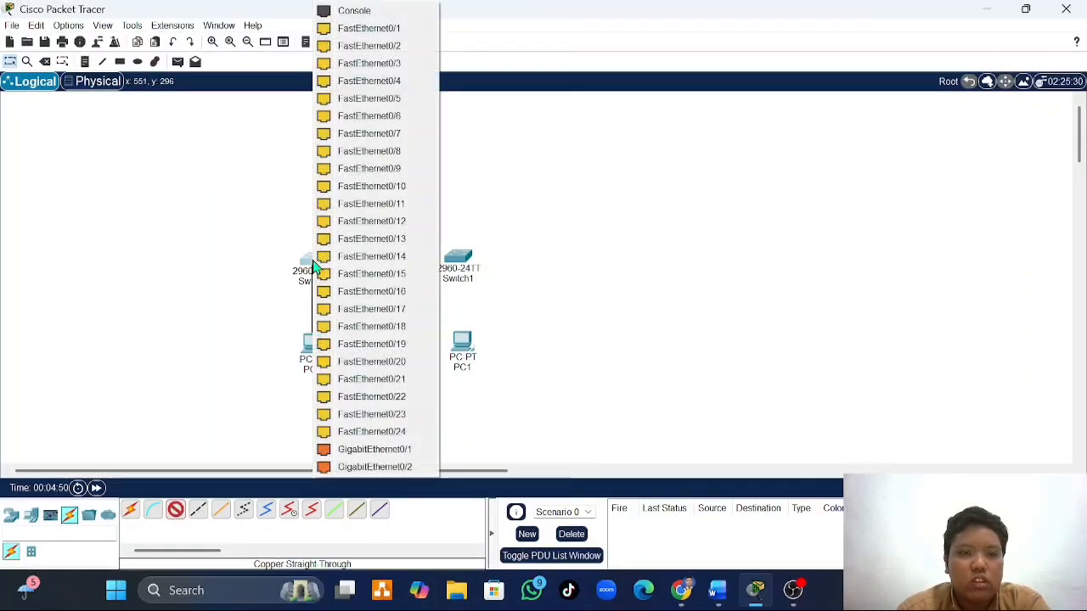
{"action": "left_click", "coordinate": [720, 590]}
{"action": "scroll", "coordinate": [618, 382], "scroll_direction": "up", "scroll_amount": 5}
{"action": "scroll", "coordinate": [618, 382], "scroll_direction": "up", "scroll_amount": 3}
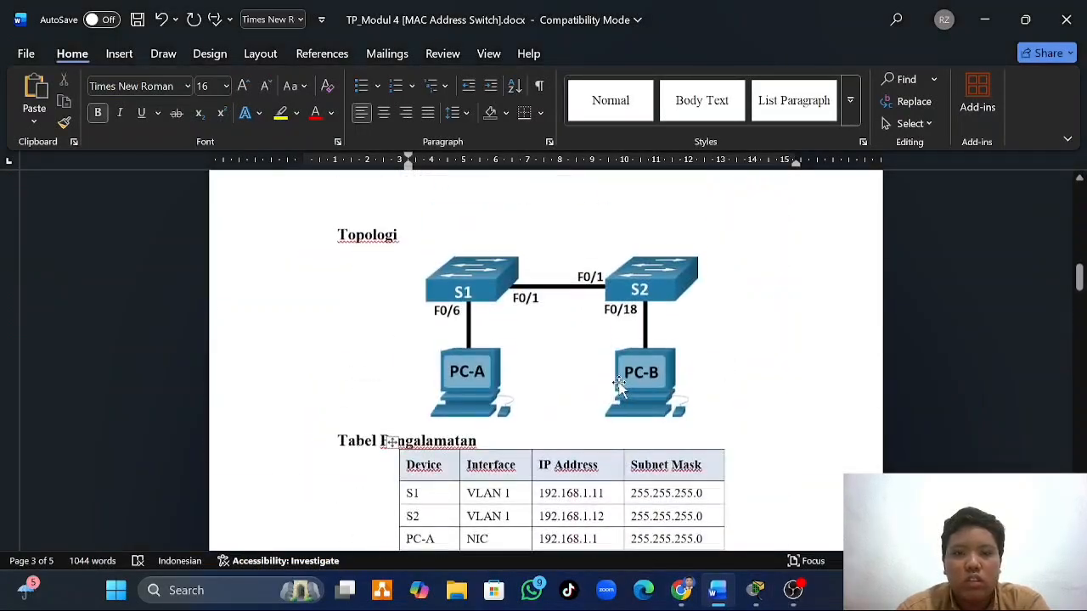
{"action": "left_click", "coordinate": [754, 592]}
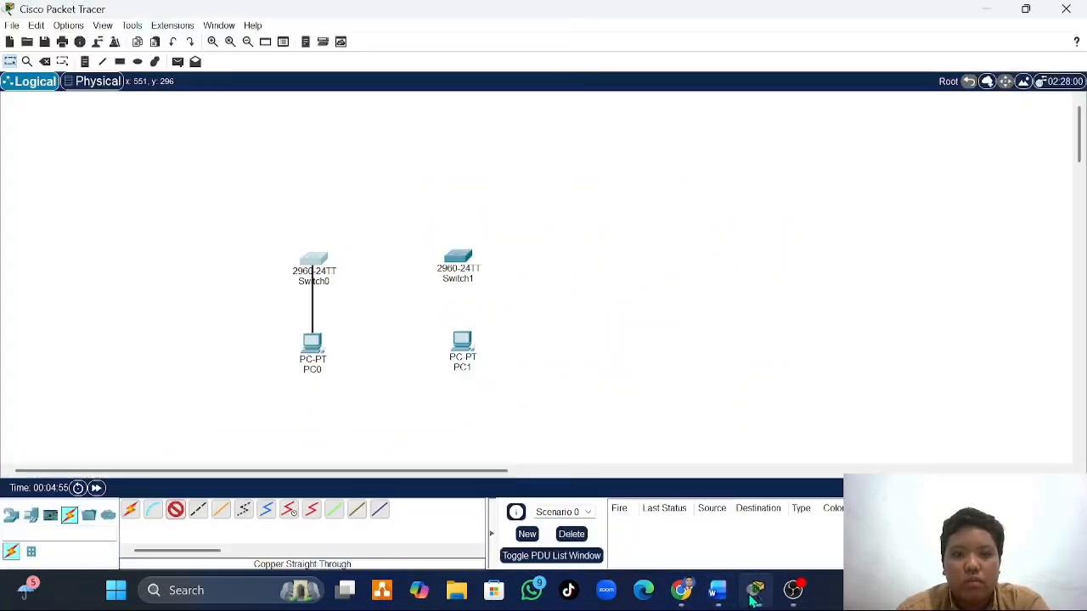
{"action": "left_click", "coordinate": [316, 262]}
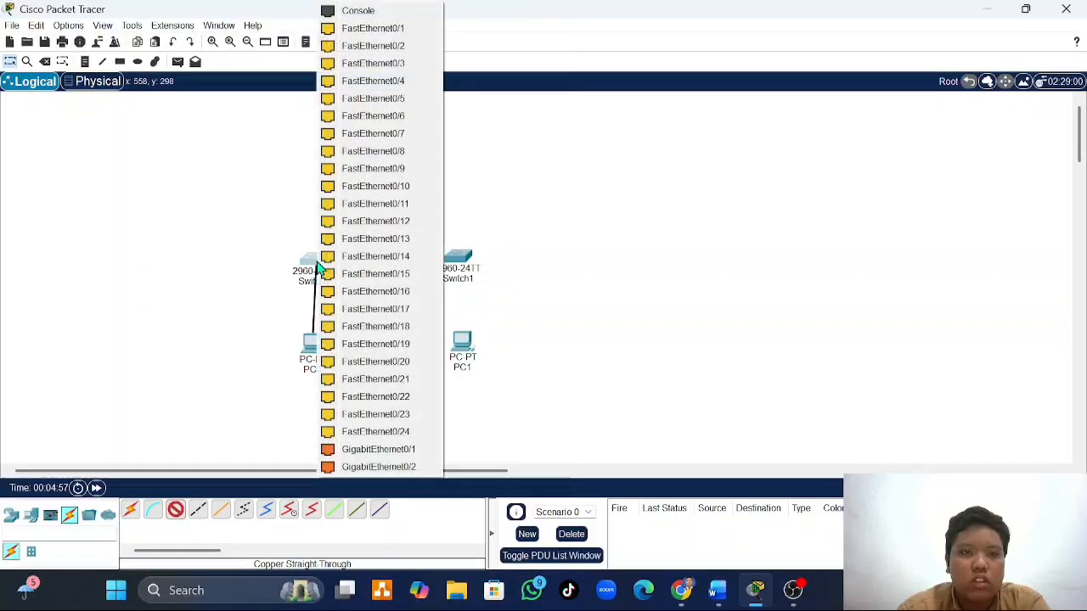
{"action": "left_click", "coordinate": [384, 119]}
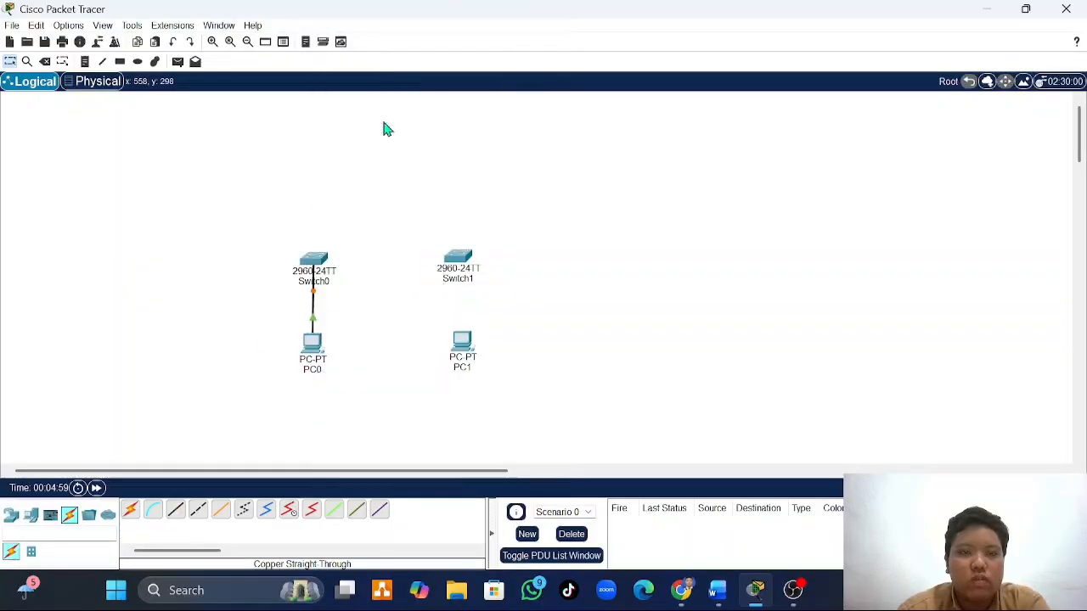
- Connect Switch0's FastEthernet0/1 to Switch1's FastEthernet0/1 with a copper straight-through cable
{"action": "left_click", "coordinate": [316, 260]}
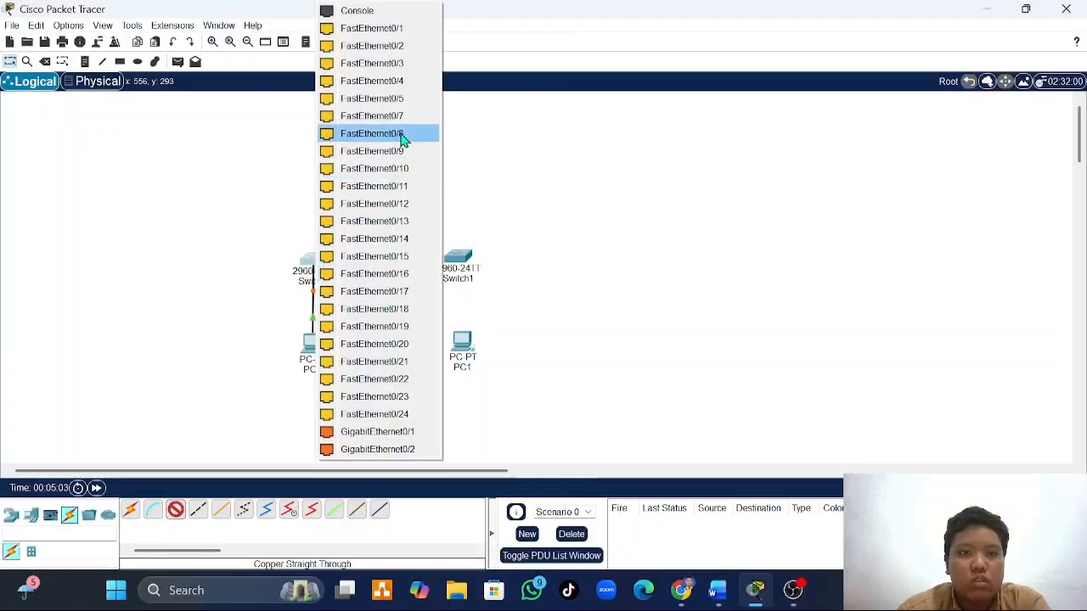
{"action": "left_click", "coordinate": [392, 32]}
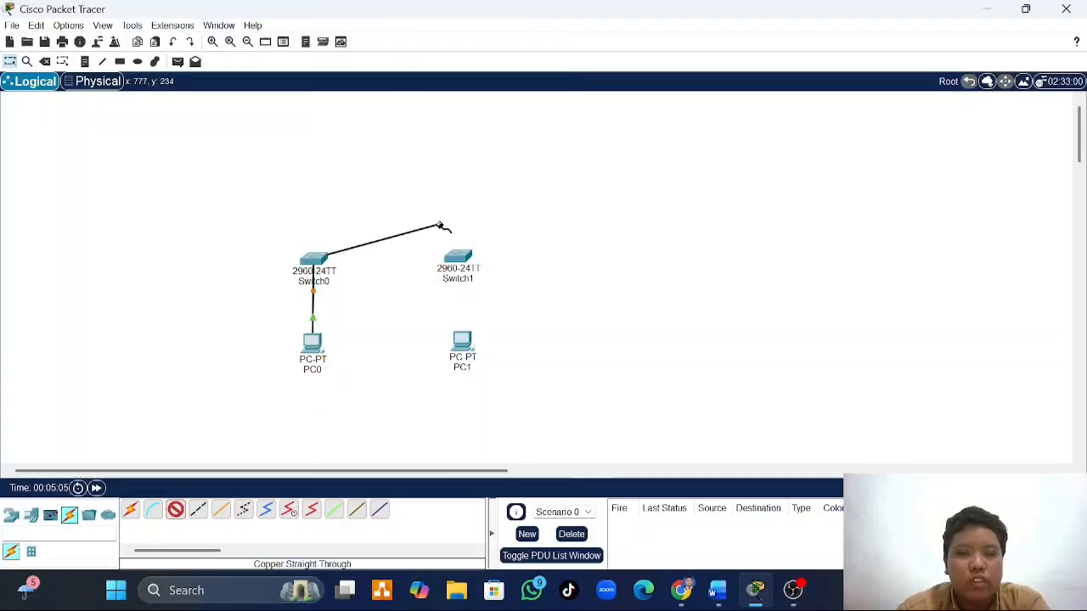
{"action": "left_click", "coordinate": [458, 256]}
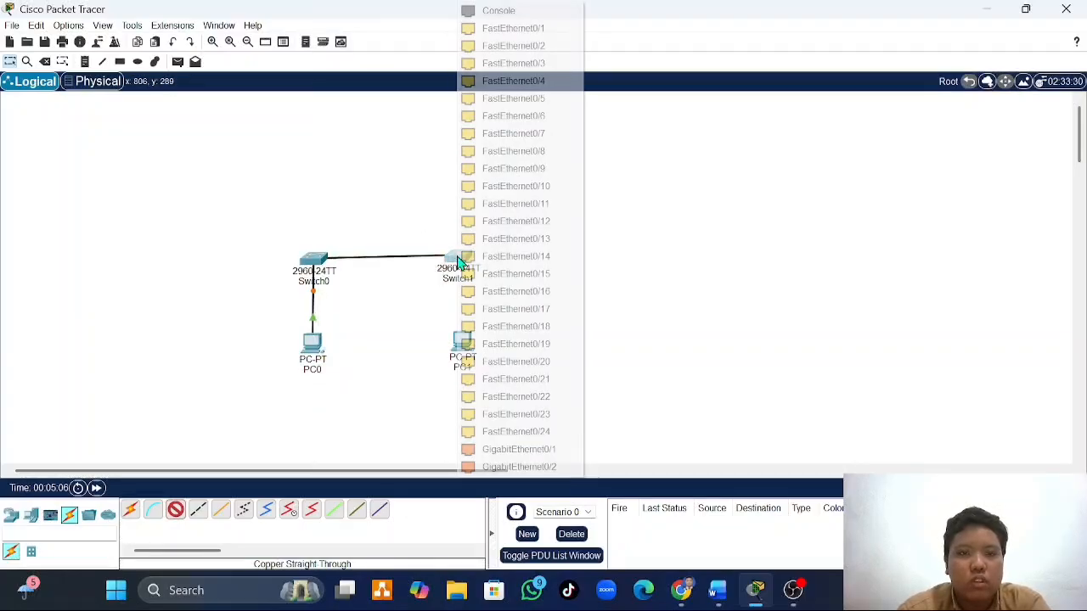
{"action": "left_click", "coordinate": [501, 29]}
- Check the topology diagram in Word, and in Packet Tracer connect Switch1's FastEthernet0/18 to PC1 with a copper straight-through cable
{"action": "left_click", "coordinate": [718, 594]}
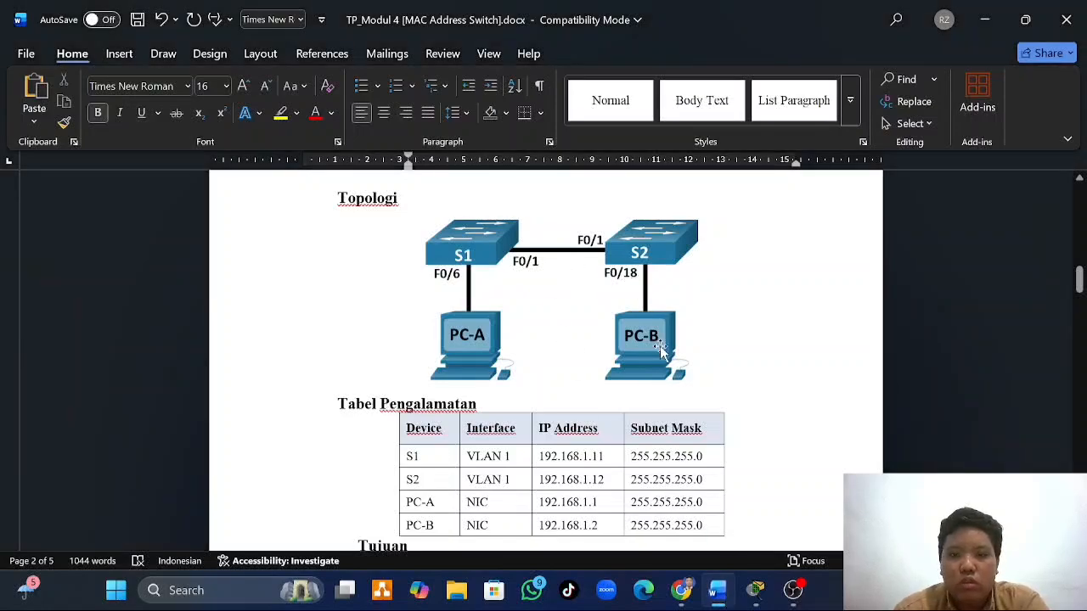
{"action": "left_click", "coordinate": [756, 591]}
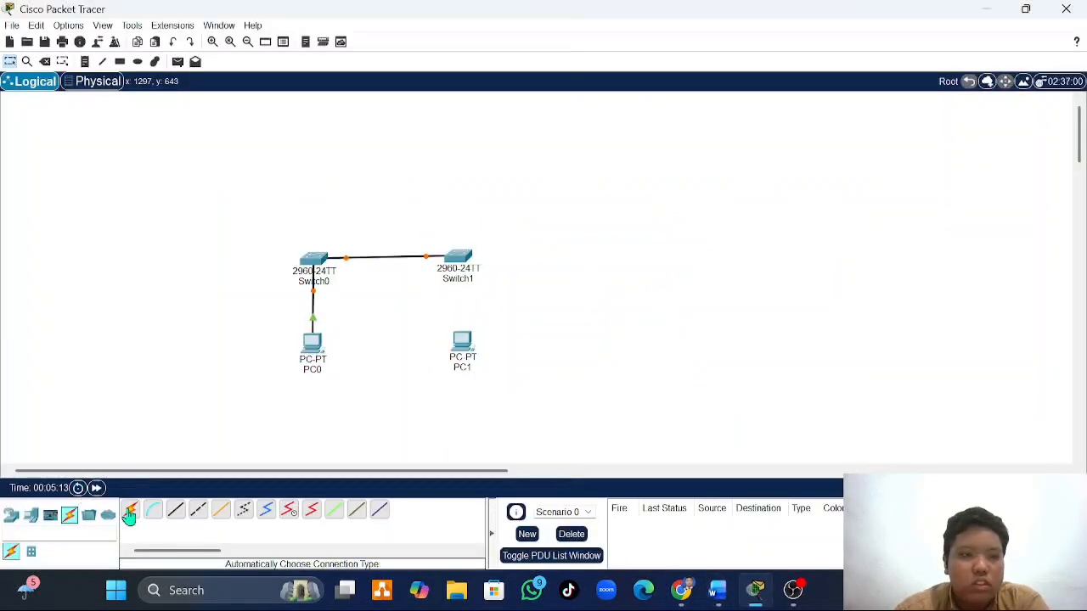
{"action": "left_click", "coordinate": [176, 510]}
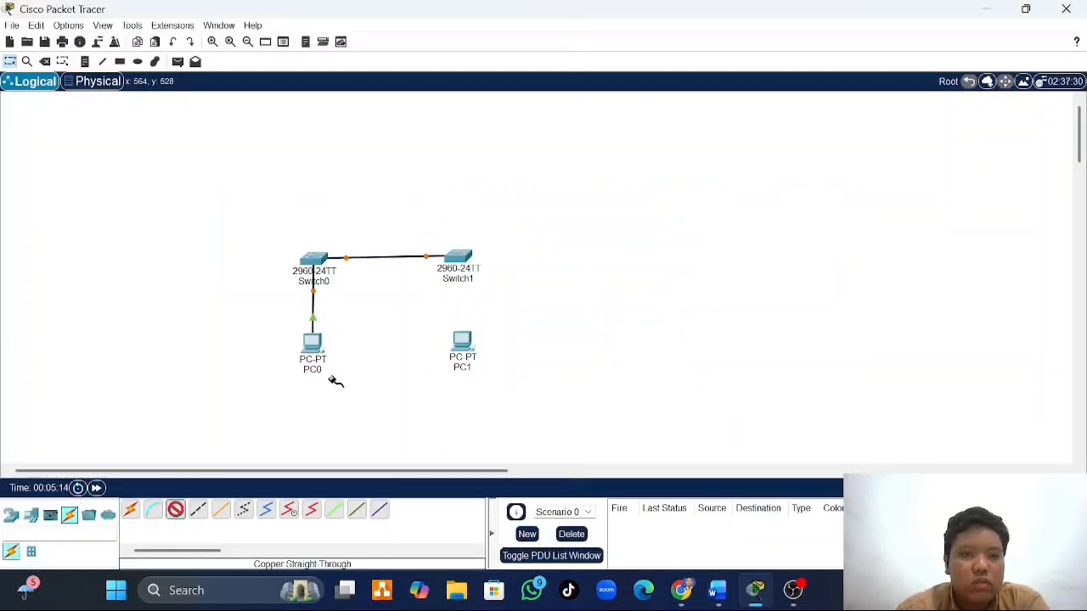
{"action": "left_click", "coordinate": [459, 256]}
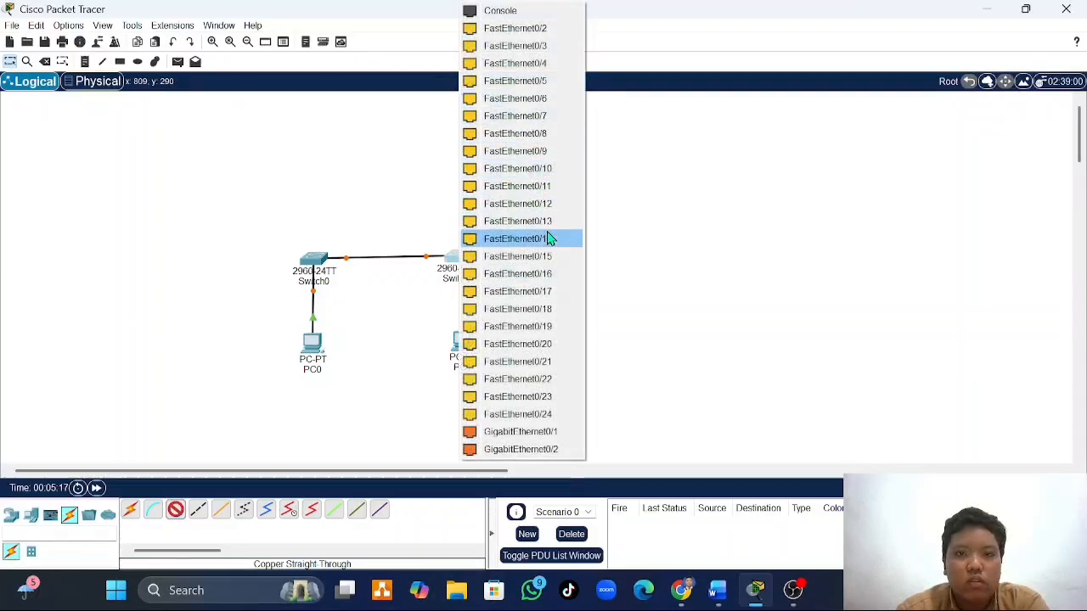
{"action": "left_click", "coordinate": [549, 309]}
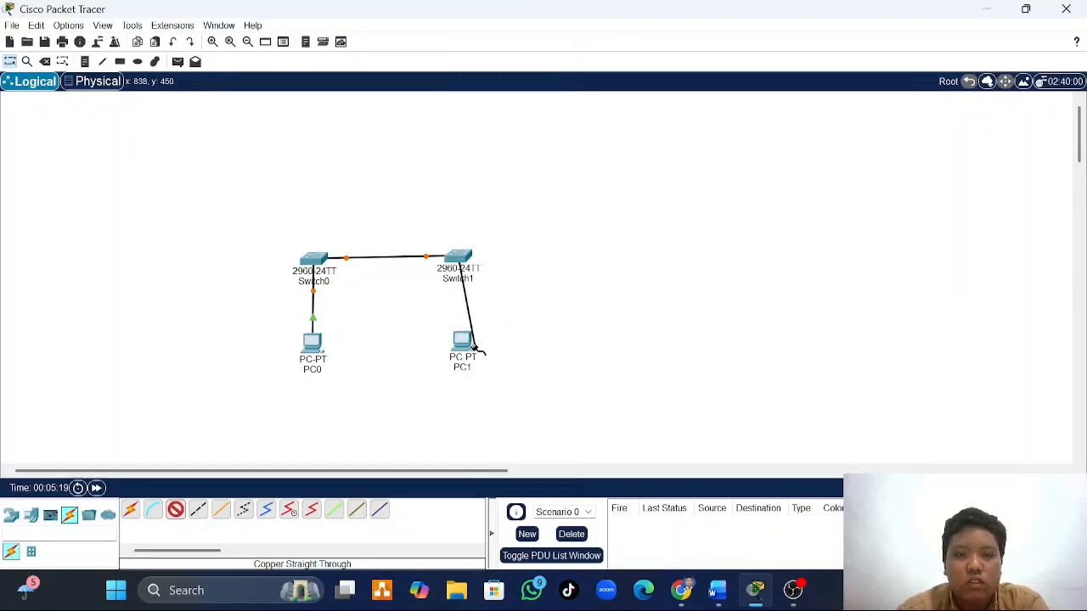
{"action": "left_click", "coordinate": [465, 344]}
{"action": "left_click", "coordinate": [512, 409]}
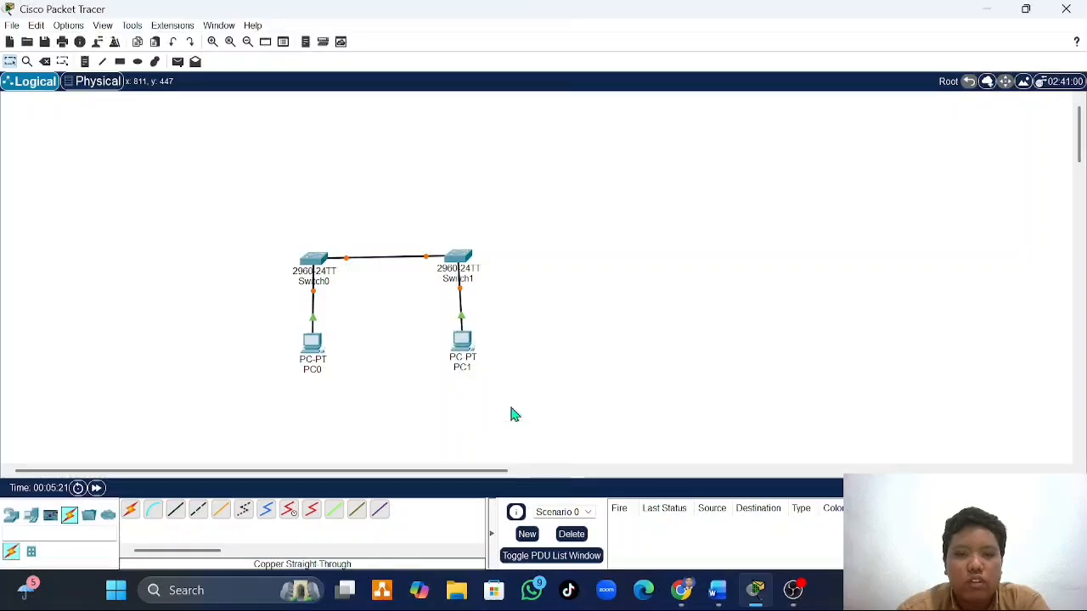
- Rename PC0 as PC-A and PC1 as PC-B in the workspace
{"action": "left_click", "coordinate": [312, 371]}
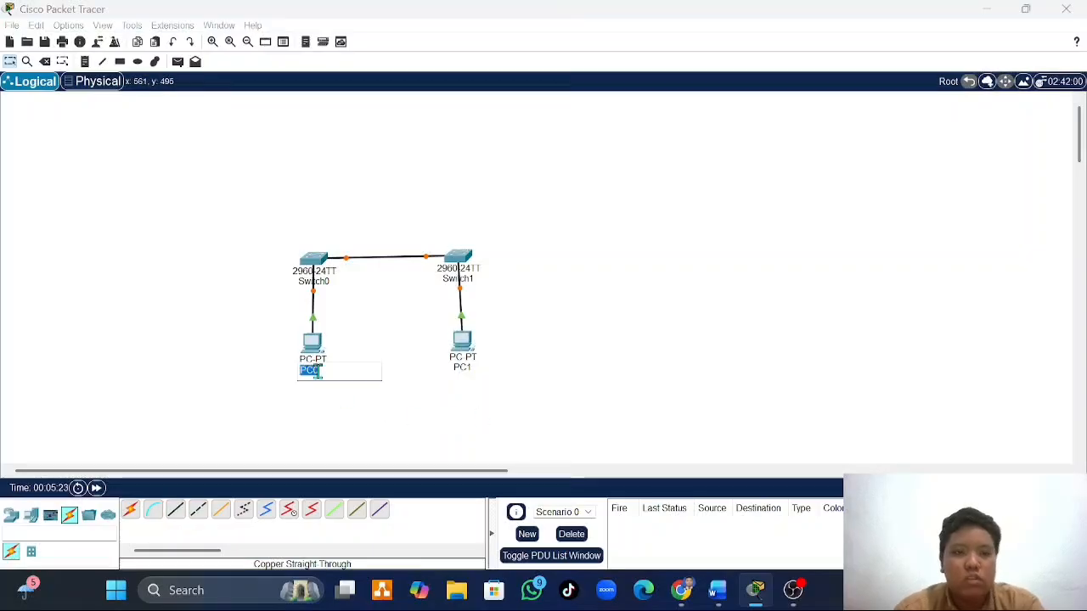
{"action": "left_click", "coordinate": [319, 371]}
{"action": "key", "text": "BackSpace"}
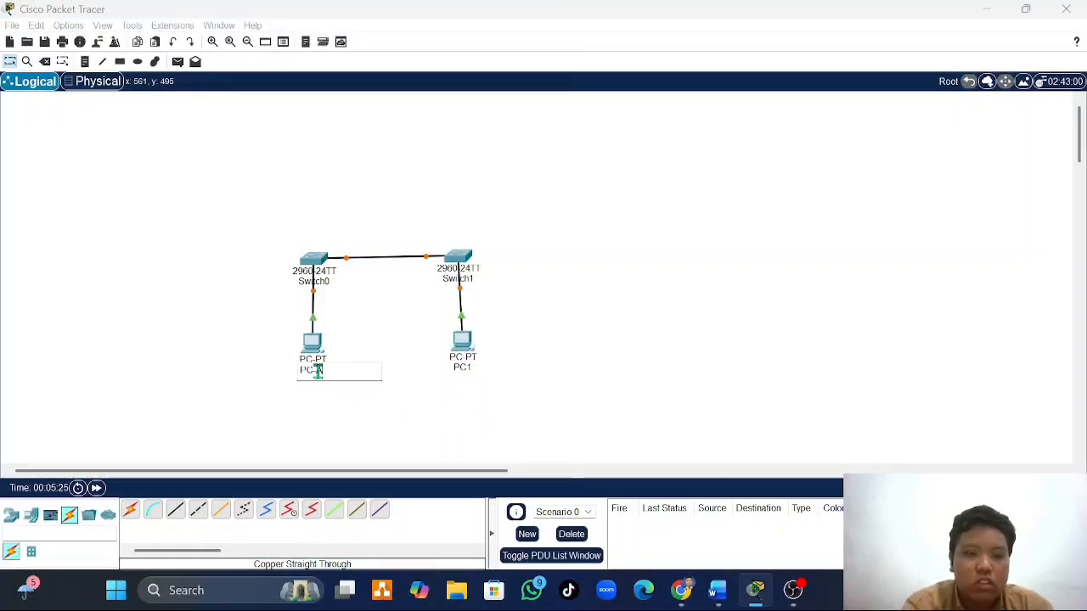
{"action": "type", "text": "-A"}
{"action": "key", "text": "Return"}
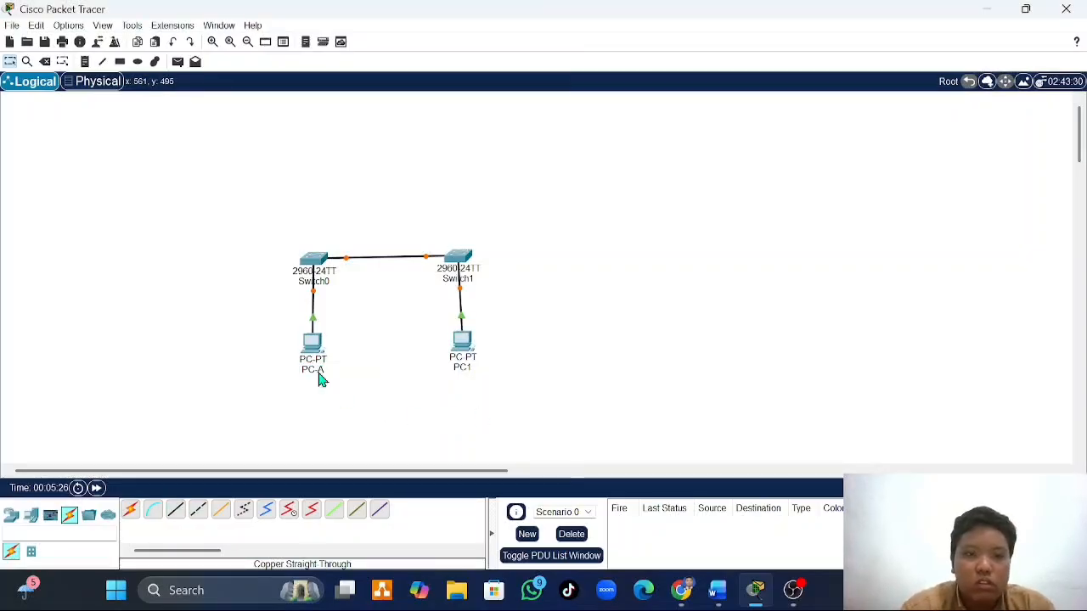
{"action": "left_click", "coordinate": [459, 366]}
{"action": "left_click", "coordinate": [461, 365]}
{"action": "key", "text": "BackSpace"}
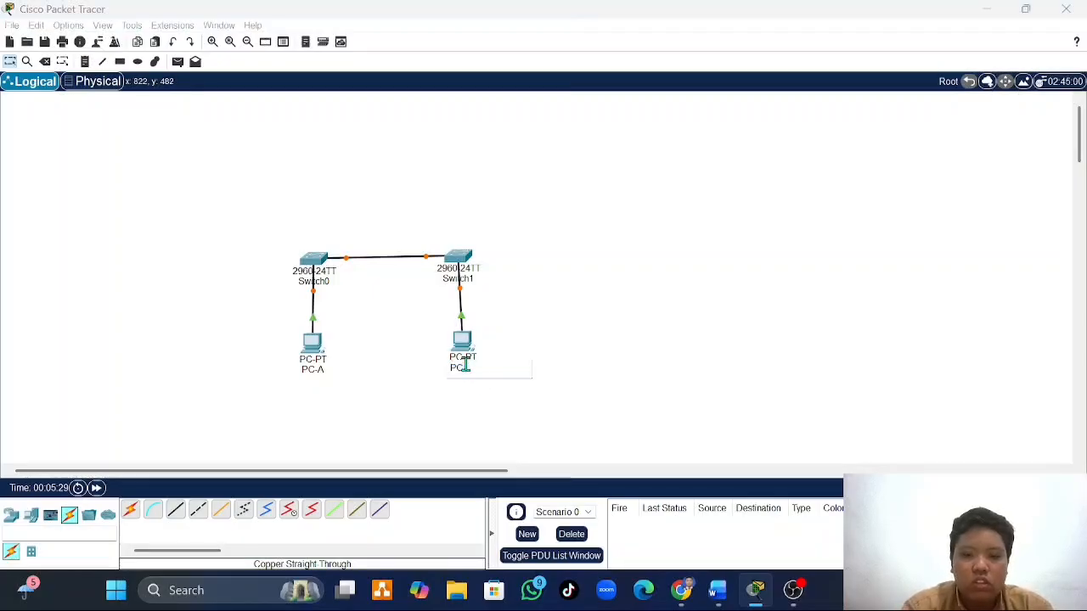
{"action": "type", "text": "-B"}
{"action": "key", "text": "Return"}
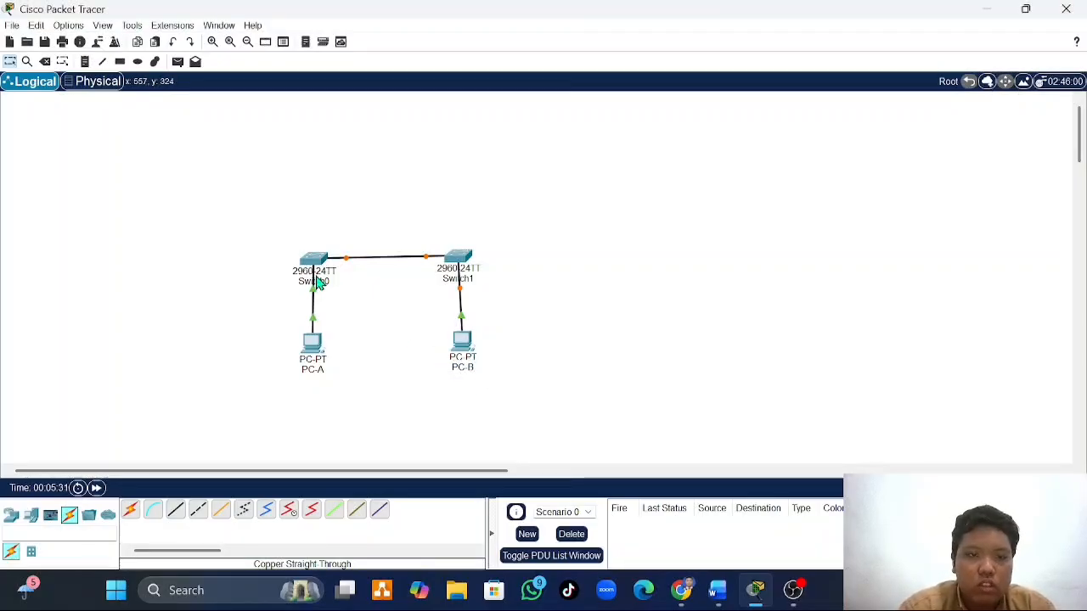
- Rename Switch0 as S1 and Switch1 as S2 in the workspace
{"action": "left_click", "coordinate": [319, 285]}
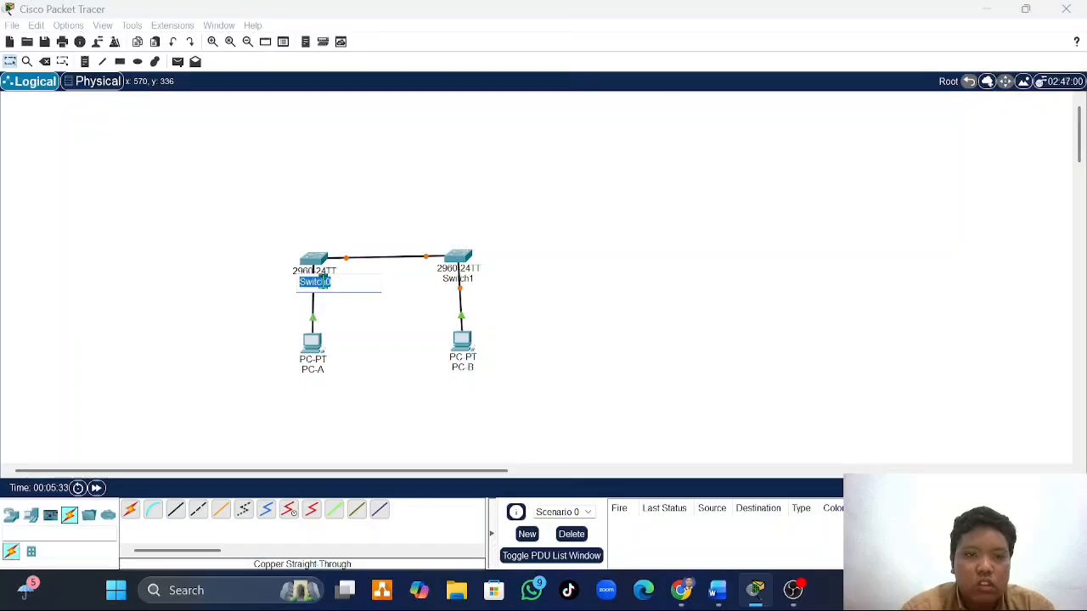
{"action": "left_click", "coordinate": [322, 282]}
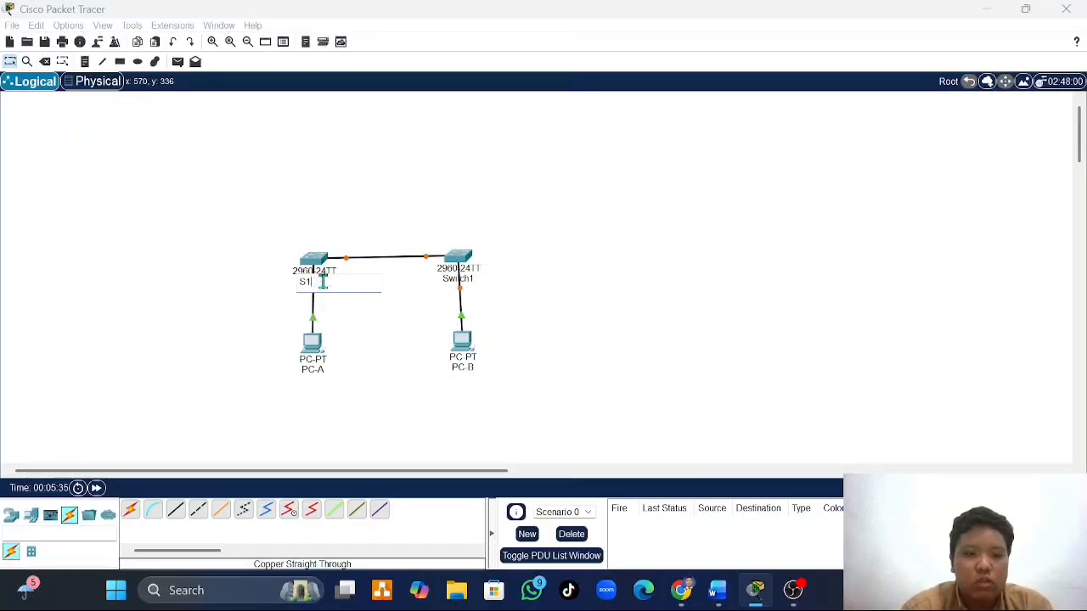
{"action": "left_click", "coordinate": [470, 278]}
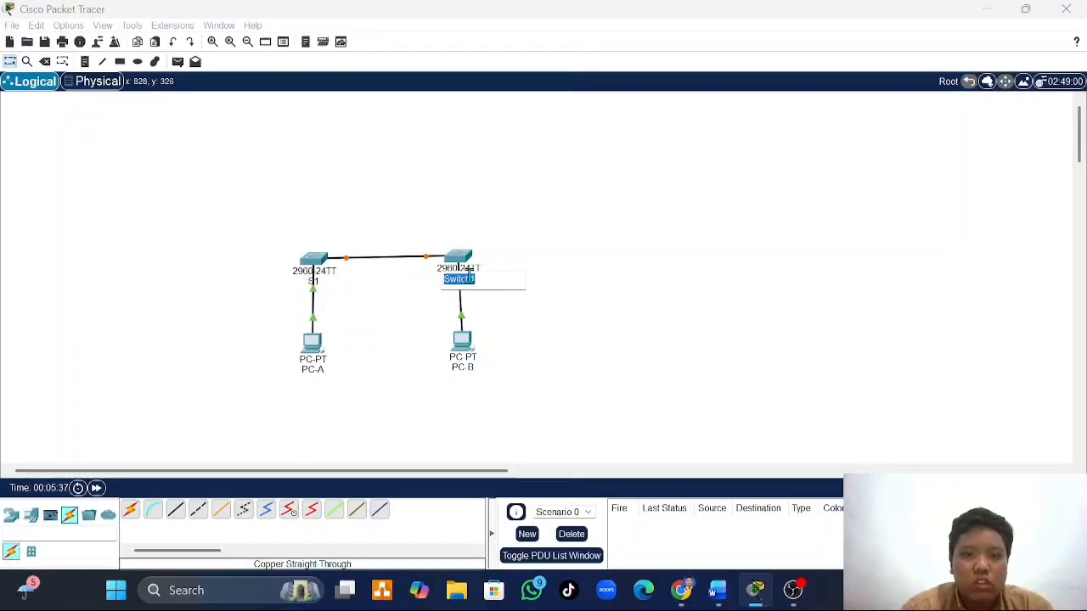
{"action": "left_click", "coordinate": [469, 277]}
{"action": "key", "text": "BackSpace"}
{"action": "key", "text": "BackSpace"}
{"action": "key", "text": "BackSpace"}
{"action": "type", "text": "2"}
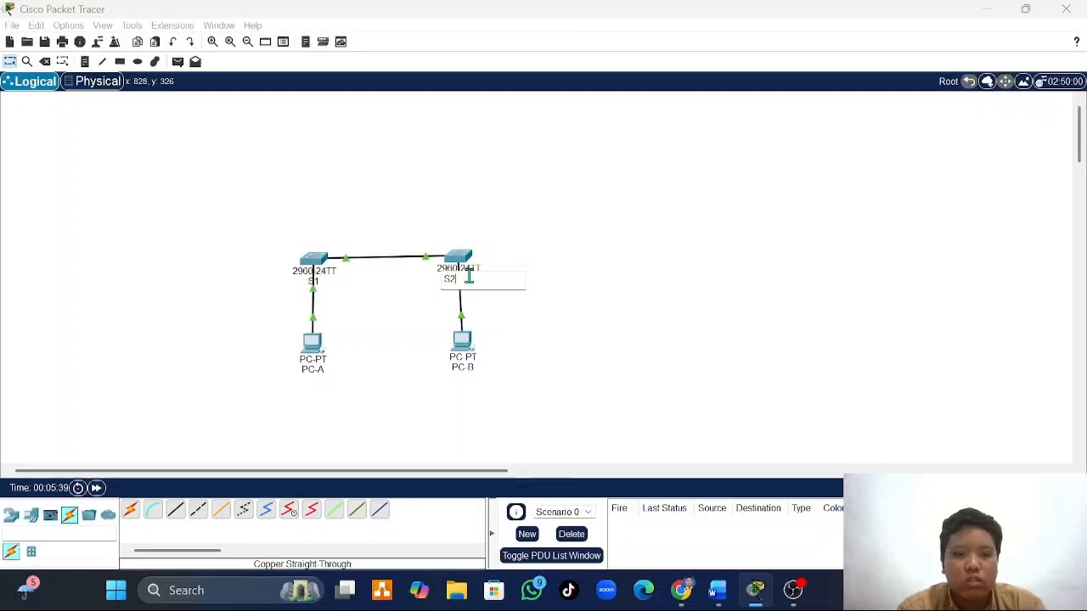
{"action": "key", "text": "Return"}
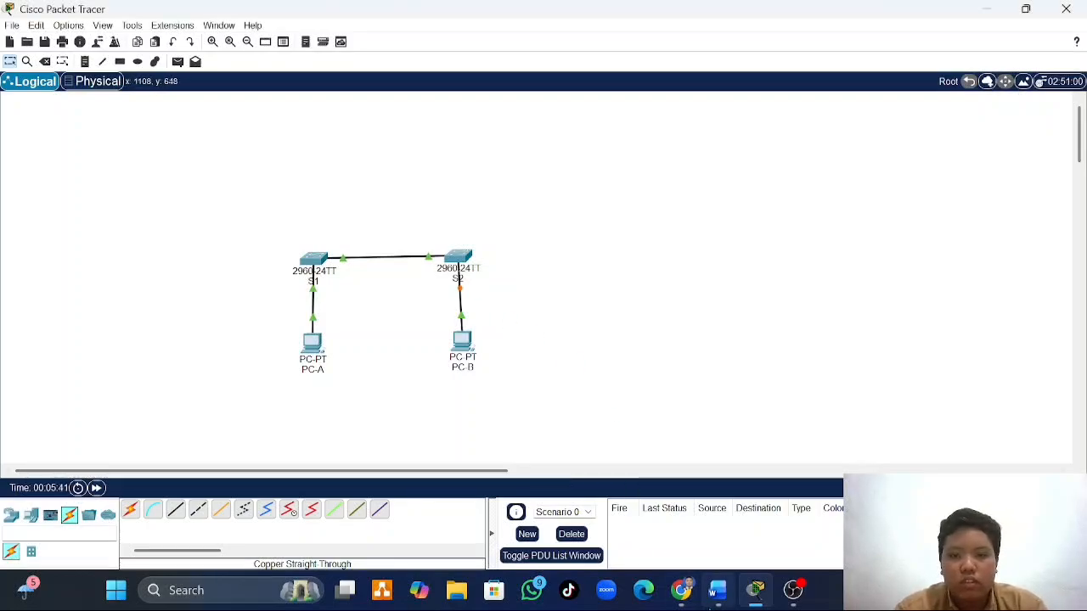
- Check the device requirements in Word, and in Packet Tracer connect PC-A's RS 232 port to S1's Console port with a console cable
{"action": "left_click", "coordinate": [717, 587]}
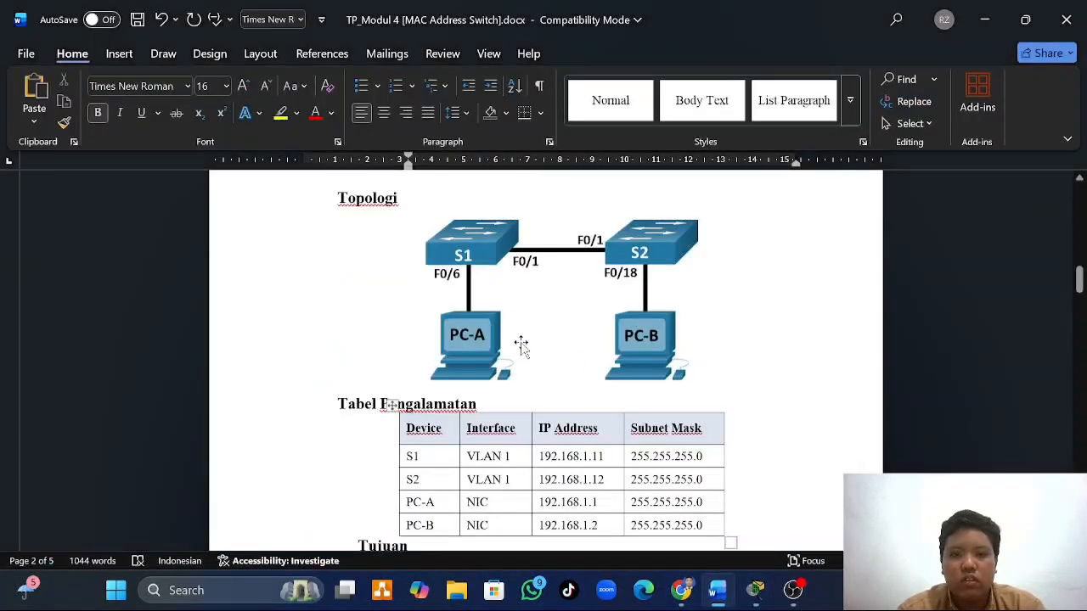
{"action": "scroll", "coordinate": [520, 342], "scroll_direction": "down", "scroll_amount": 15}
{"action": "scroll", "coordinate": [521, 342], "scroll_direction": "down", "scroll_amount": 10}
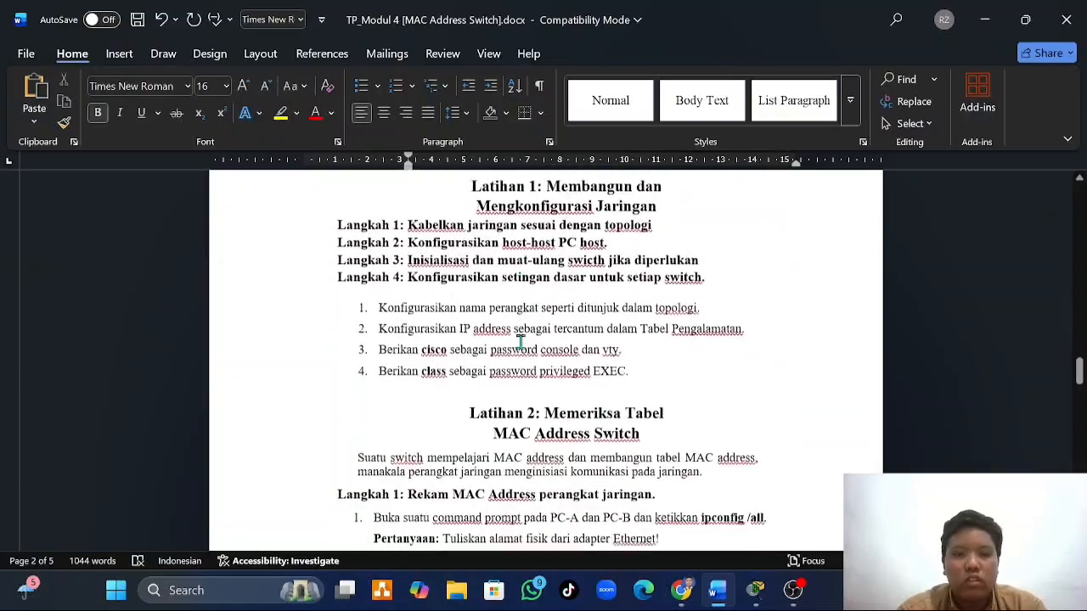
{"action": "scroll", "coordinate": [521, 342], "scroll_direction": "up", "scroll_amount": 5}
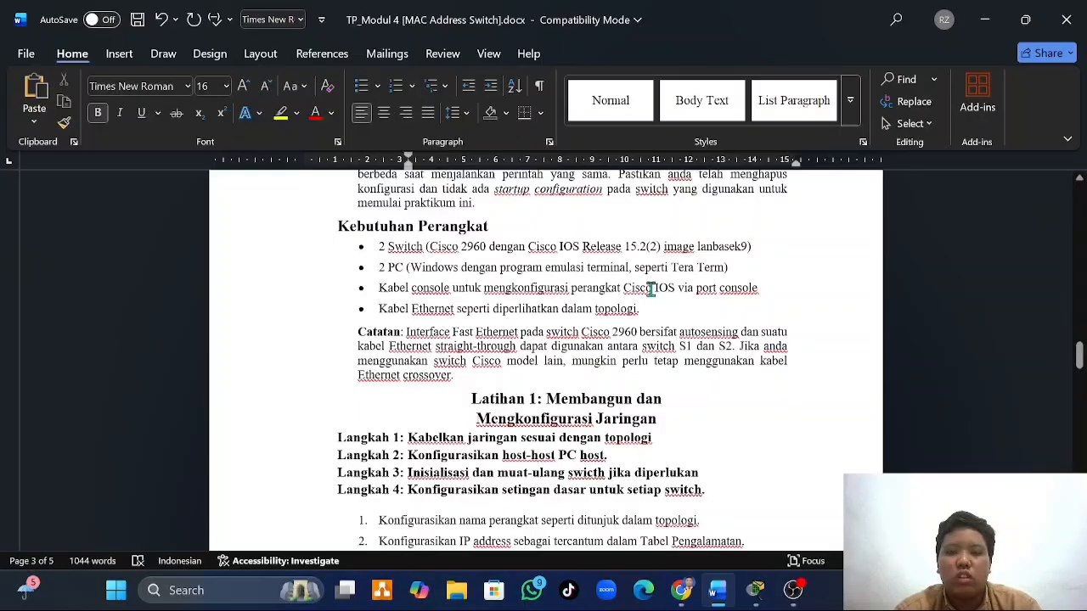
{"action": "left_click", "coordinate": [758, 593]}
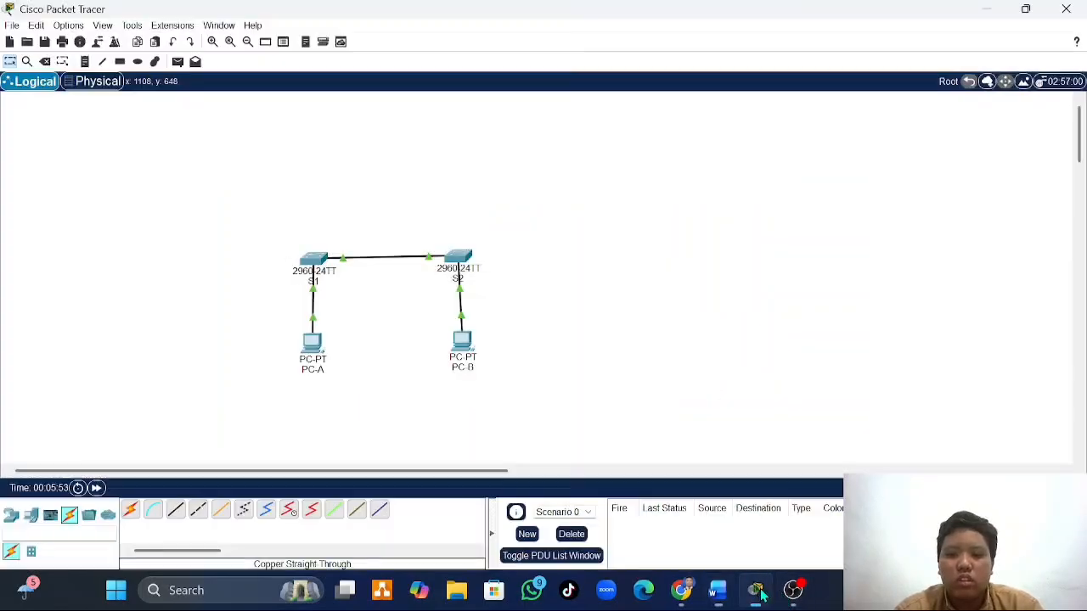
{"action": "left_click", "coordinate": [154, 512]}
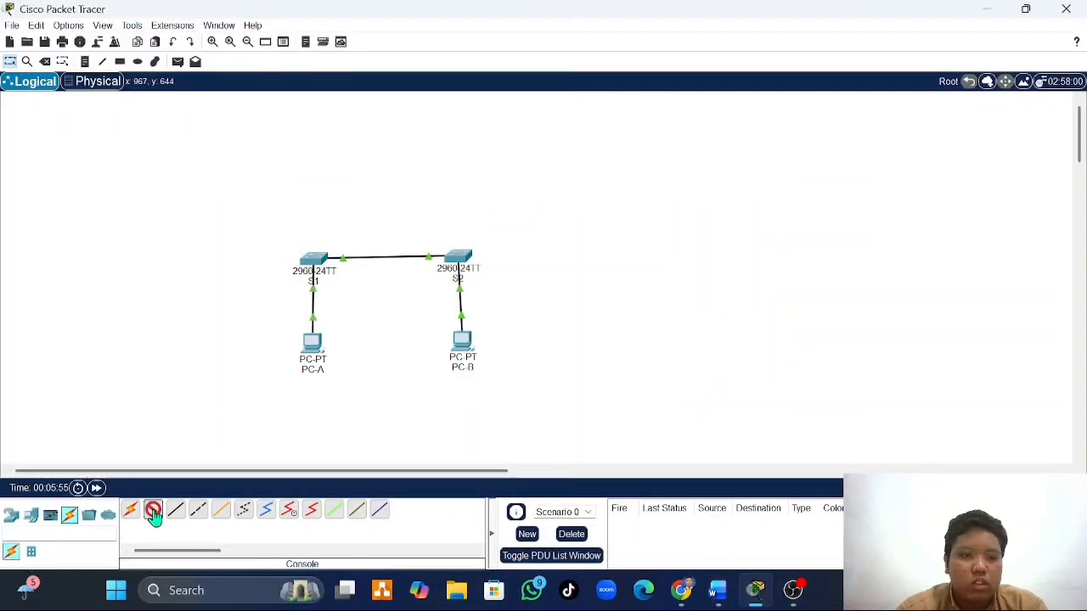
{"action": "left_click", "coordinate": [310, 348]}
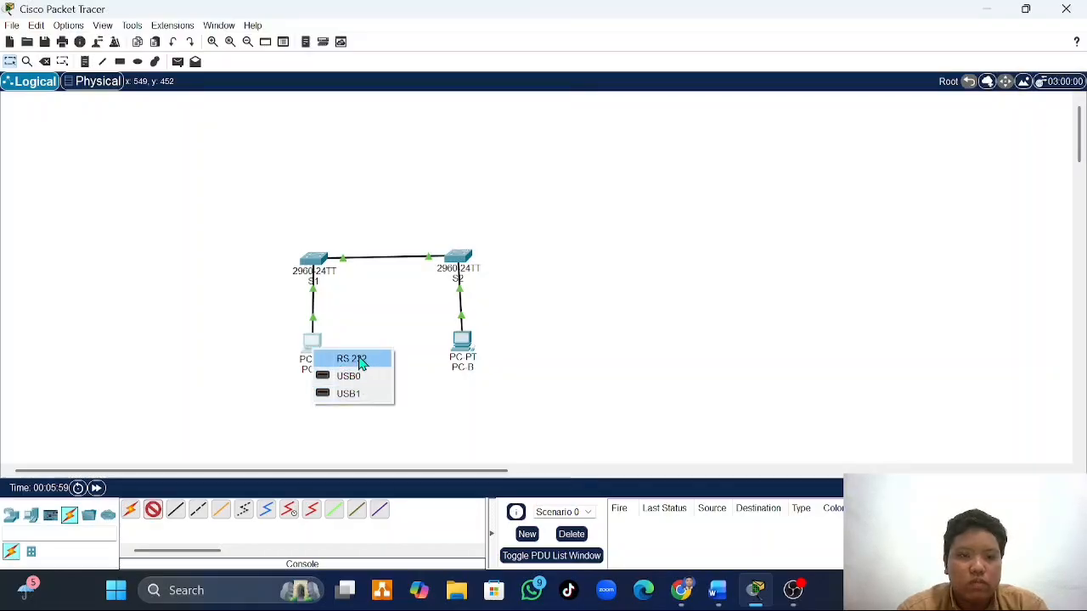
{"action": "left_click", "coordinate": [360, 361]}
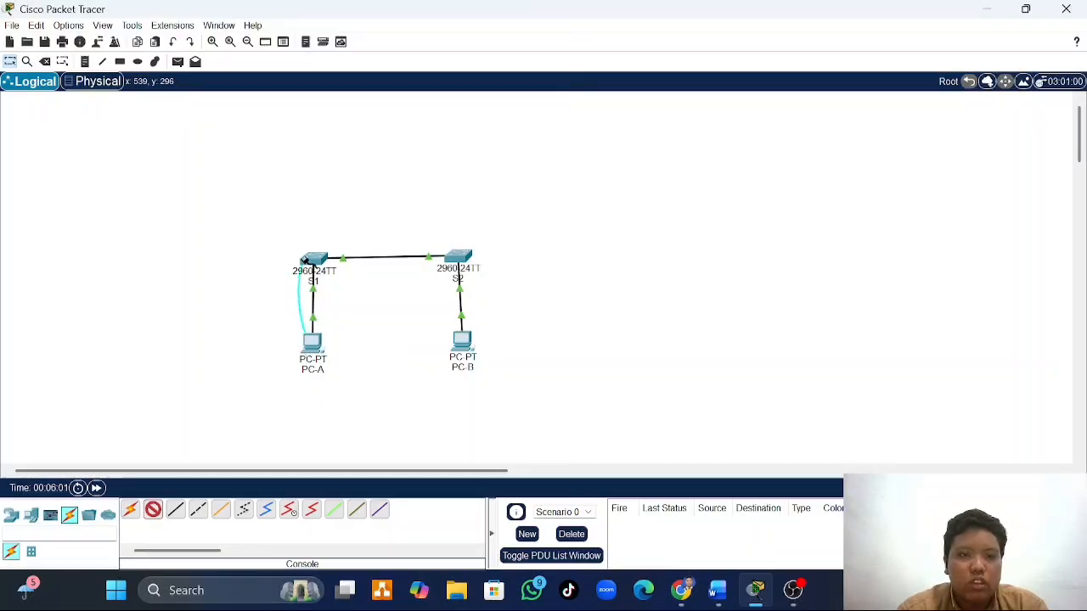
{"action": "left_click", "coordinate": [307, 259]}
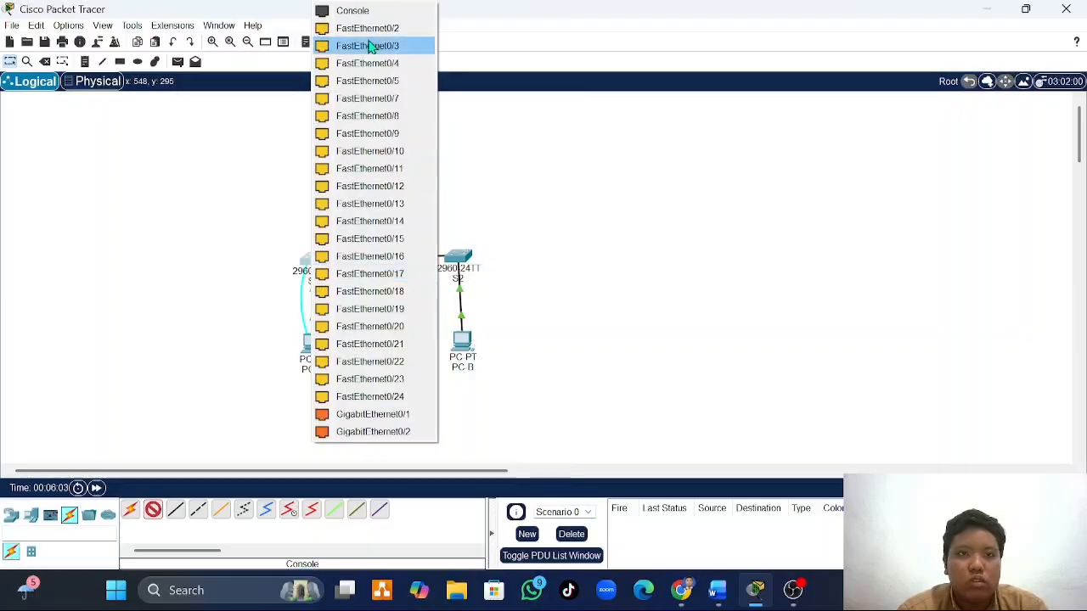
{"action": "left_click", "coordinate": [357, 11]}
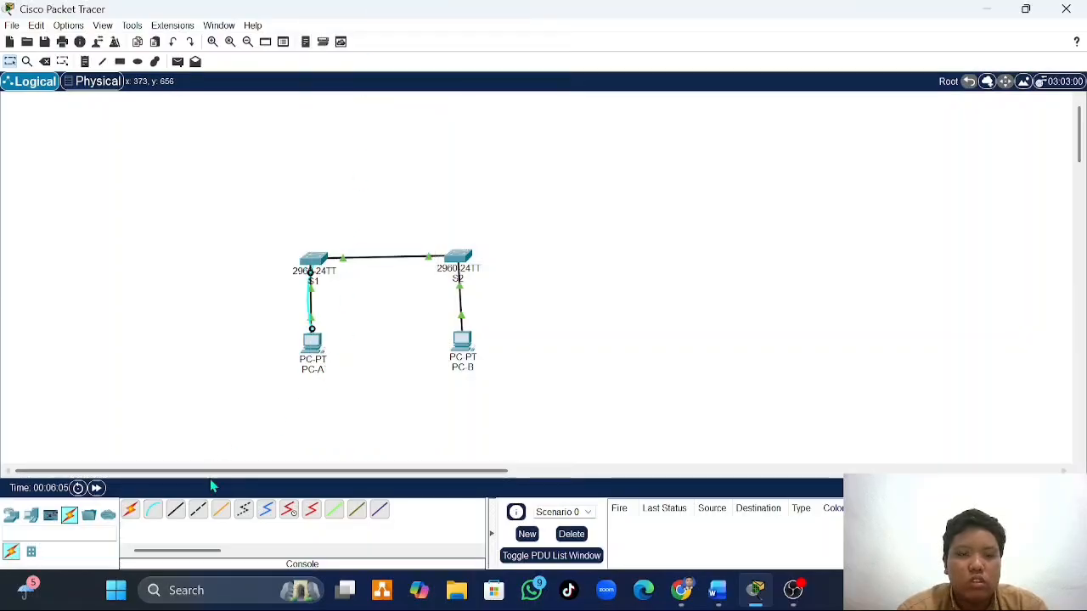
- Connect PC-B's RS 232 port to S2's Console port with a console cable
{"action": "left_click", "coordinate": [153, 510]}
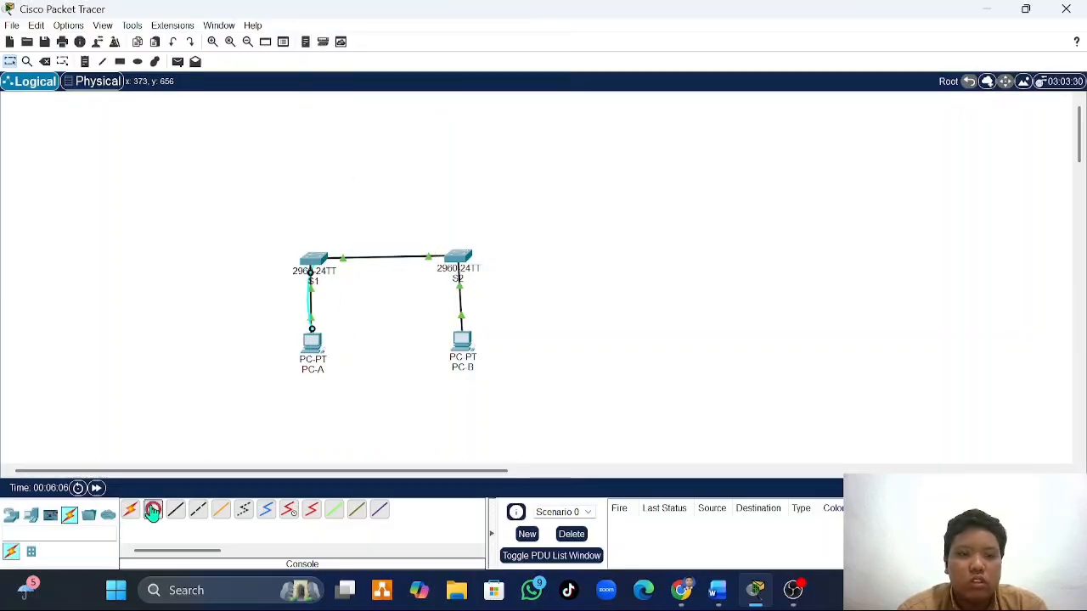
{"action": "left_click", "coordinate": [456, 344]}
{"action": "left_click", "coordinate": [485, 354]}
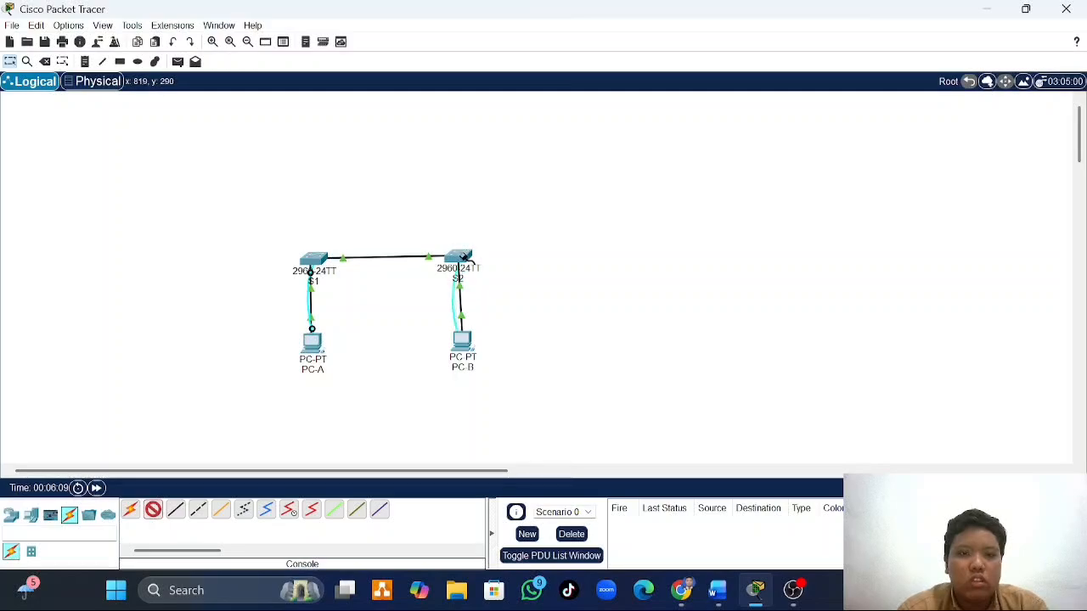
{"action": "left_click", "coordinate": [462, 255]}
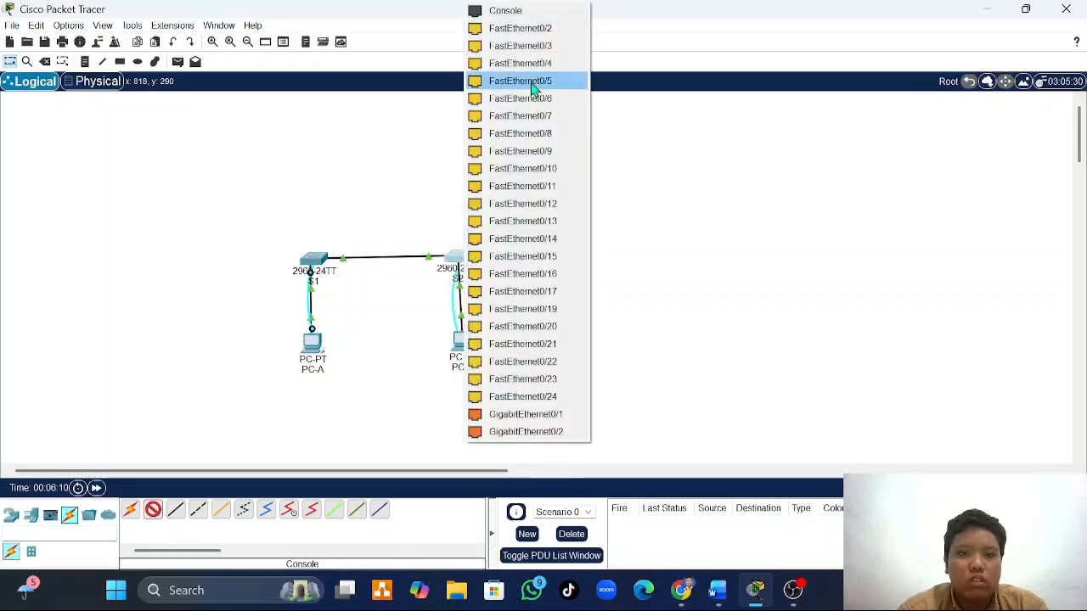
{"action": "left_click", "coordinate": [512, 10]}
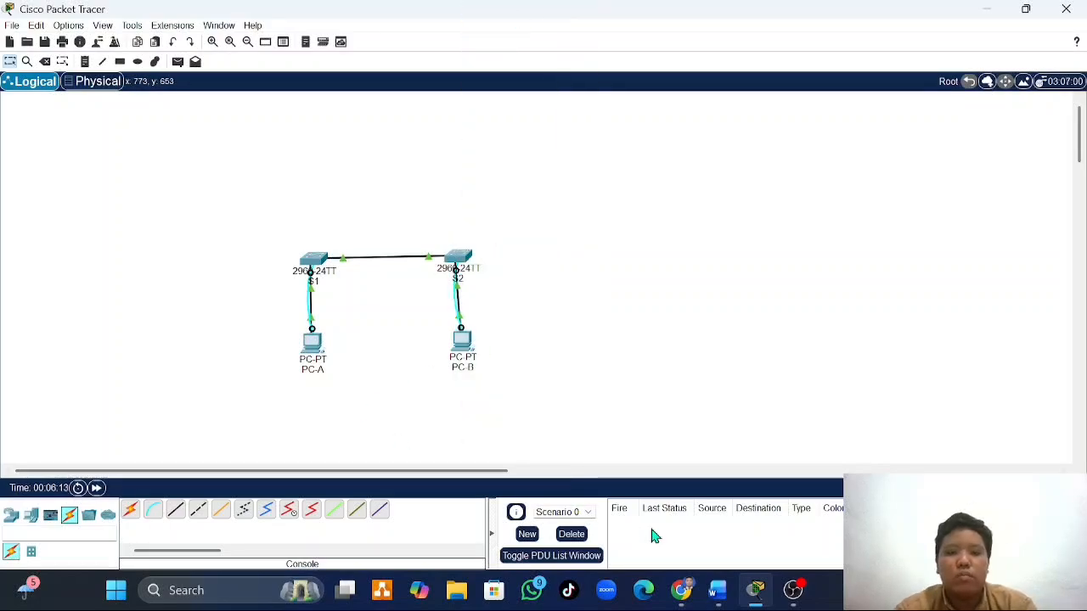
- Return to the Word document and read the Latihan 1 steps for configuring the PC hosts and the basic switch settings
{"action": "left_click", "coordinate": [716, 599]}
{"action": "scroll", "coordinate": [553, 464], "scroll_direction": "down", "scroll_amount": 3}
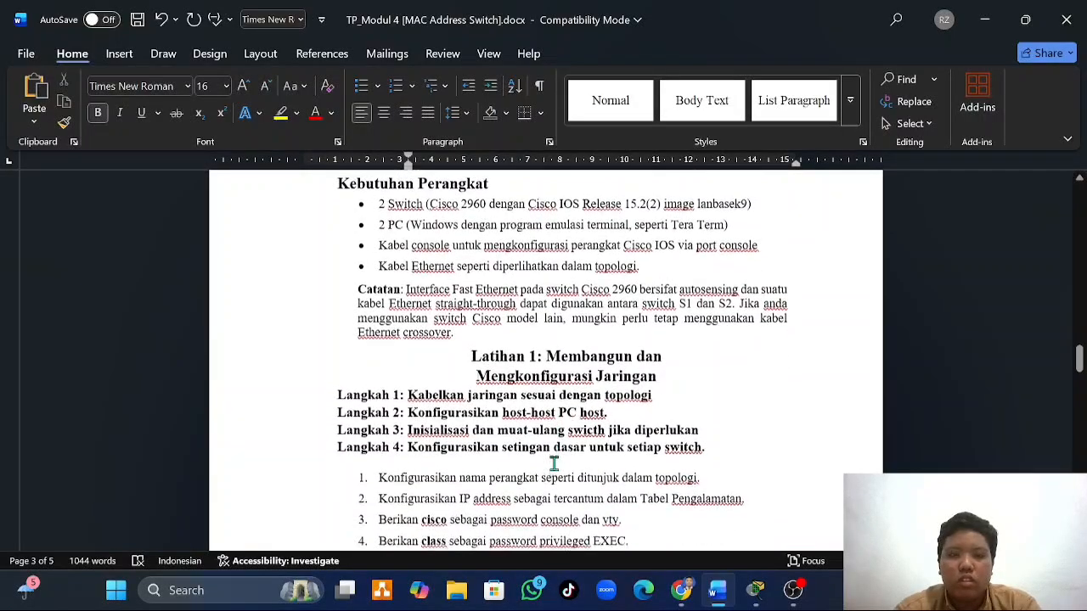
{"action": "scroll", "coordinate": [554, 464], "scroll_direction": "down", "scroll_amount": 2}
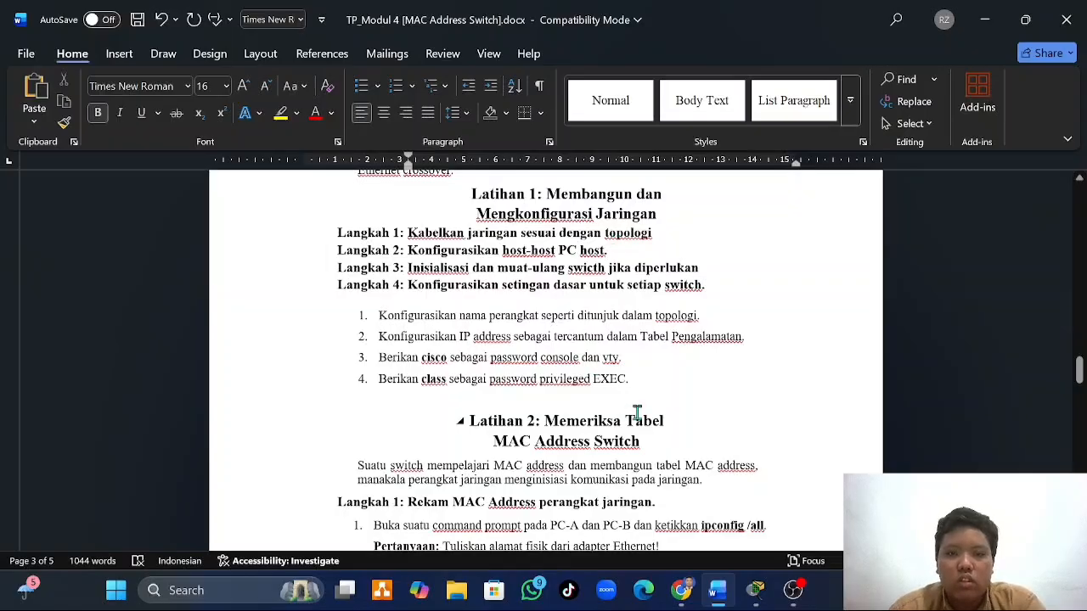
{"action": "mouse_move", "coordinate": [756, 595]}
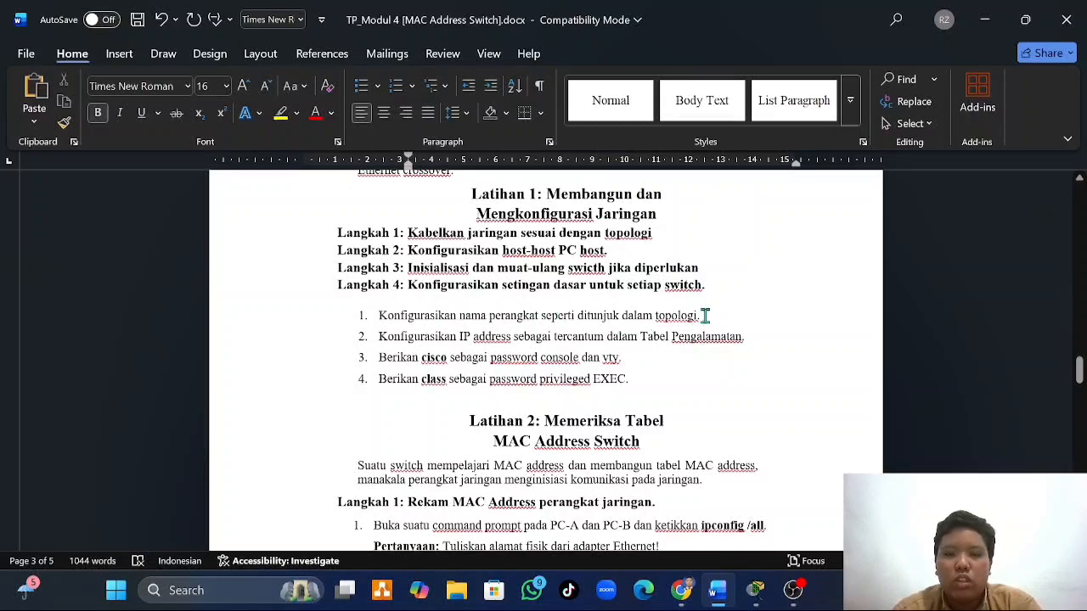
- In Packet Tracer, set PC-A's static IPv4 address to 192.168.1.1 and subnet mask to 255.255.255.0, following the addressing table in Word
{"action": "mouse_move", "coordinate": [755, 603]}
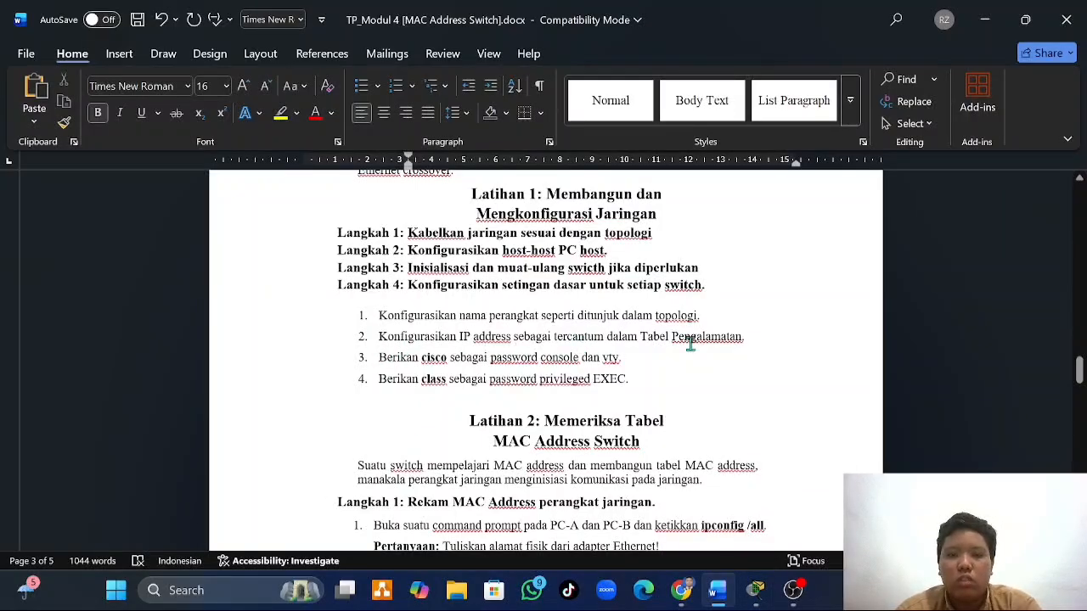
{"action": "scroll", "coordinate": [690, 343], "scroll_direction": "up", "scroll_amount": 2}
{"action": "key", "text": "alt+Tab"}
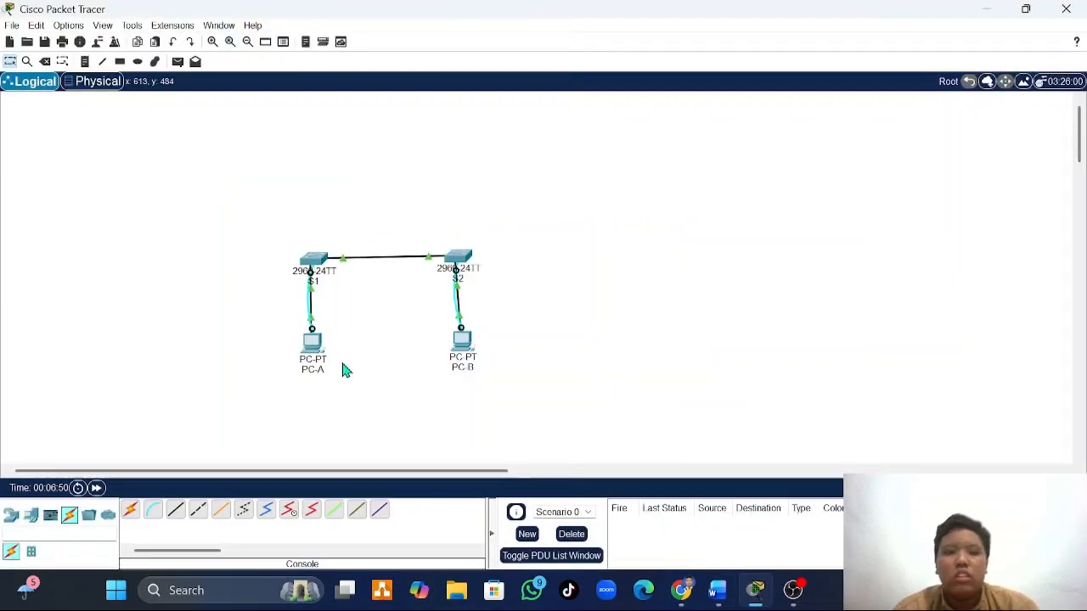
{"action": "left_click", "coordinate": [315, 352]}
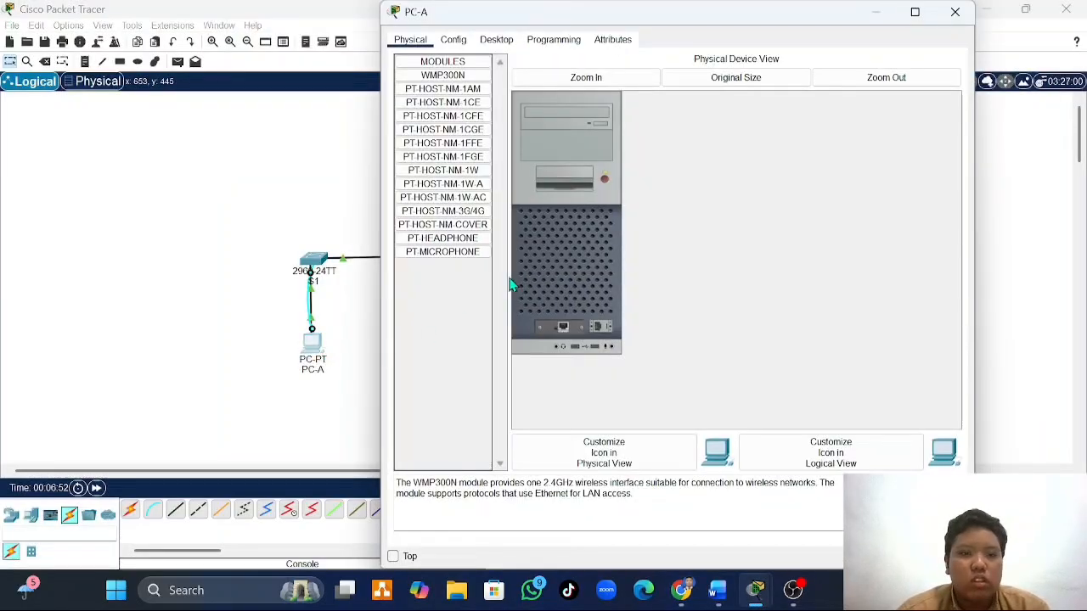
{"action": "left_click", "coordinate": [548, 40]}
{"action": "left_click", "coordinate": [499, 41]}
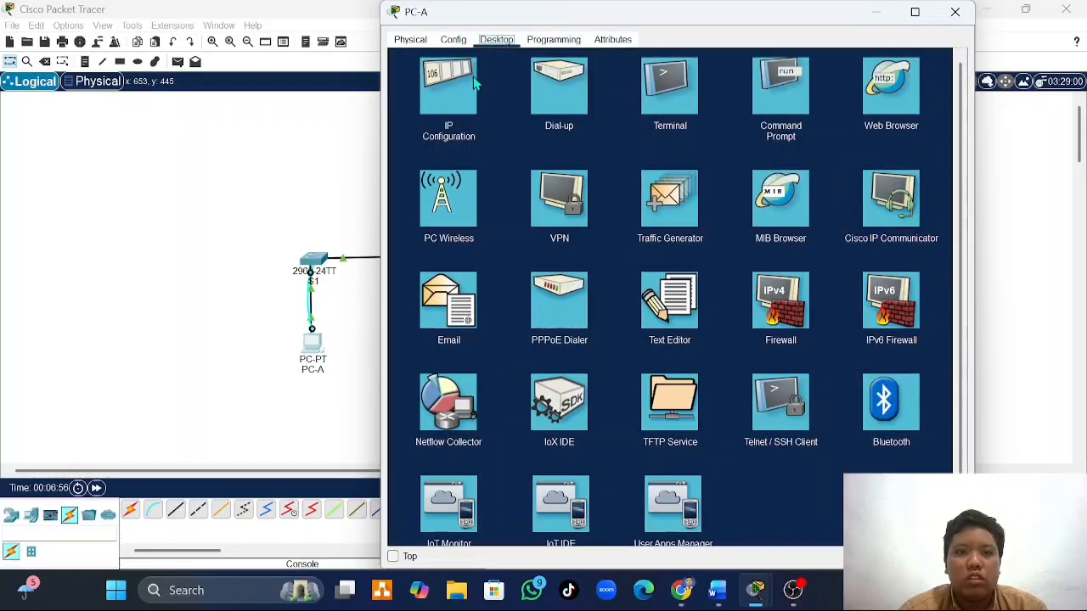
{"action": "left_click", "coordinate": [467, 83]}
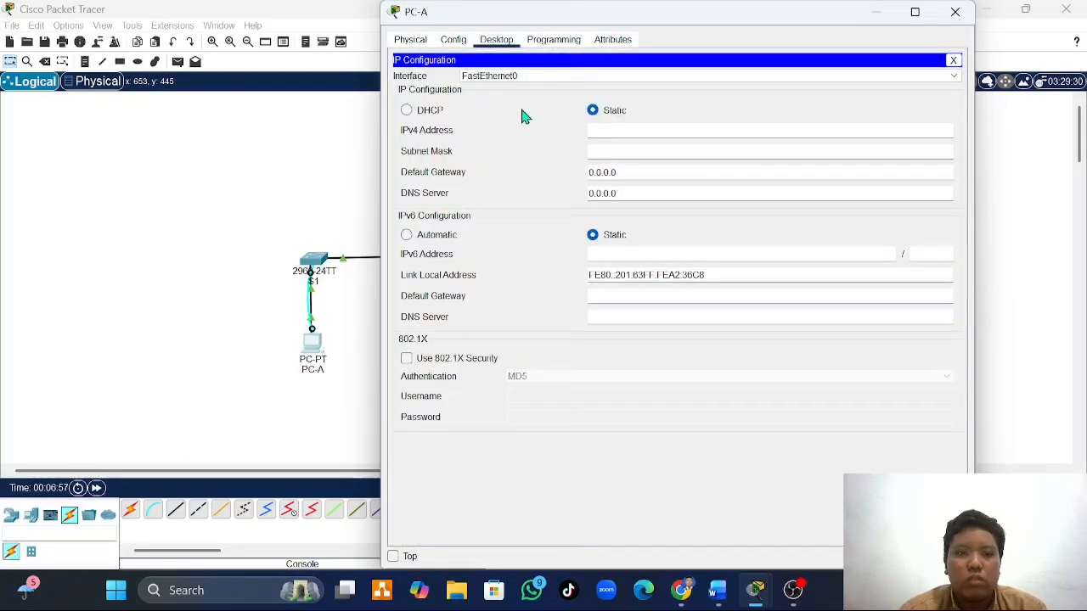
{"action": "left_click", "coordinate": [722, 595]}
{"action": "scroll", "coordinate": [539, 297], "scroll_direction": "up", "scroll_amount": 10}
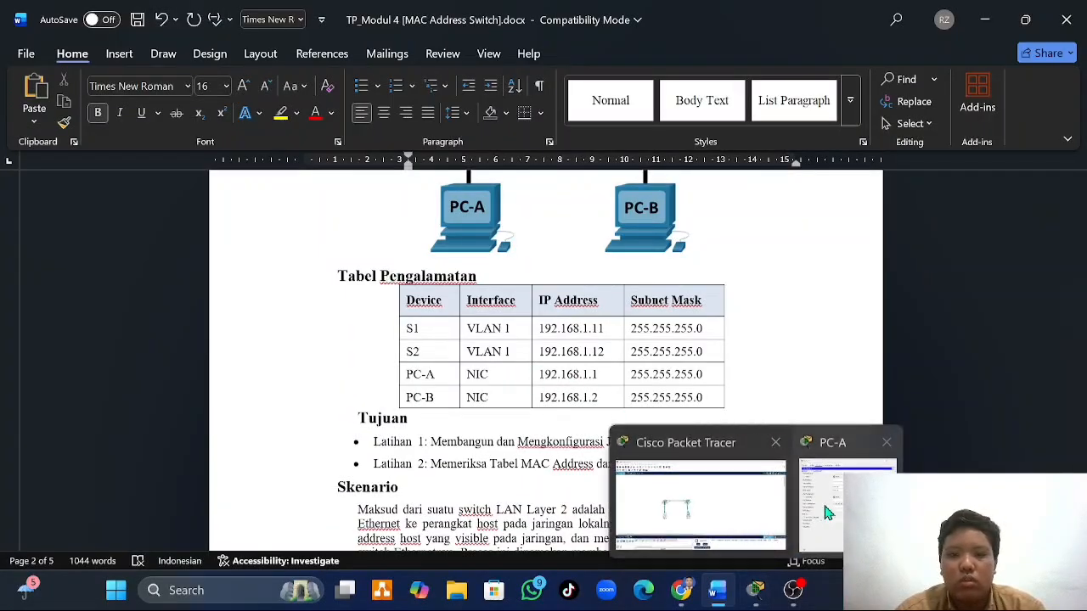
{"action": "left_click", "coordinate": [832, 514]}
{"action": "left_click", "coordinate": [618, 128]}
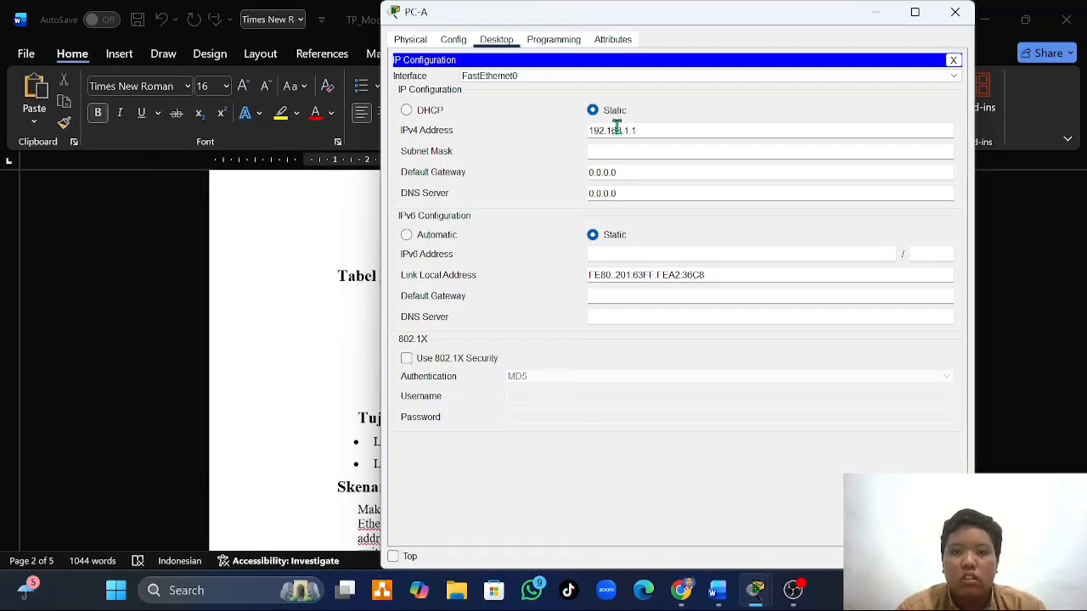
{"action": "left_click", "coordinate": [618, 151]}
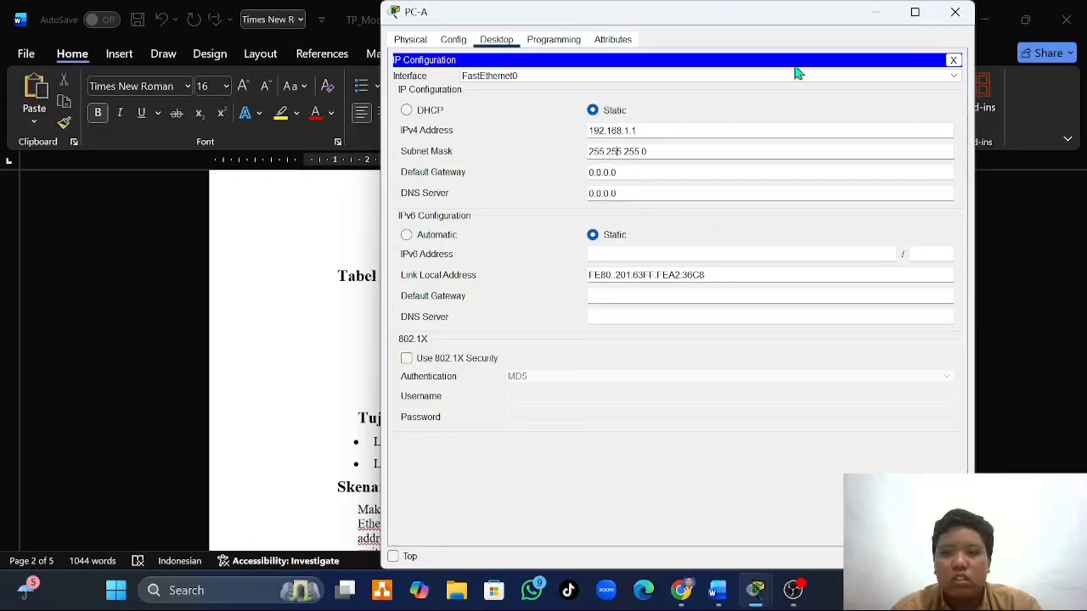
{"action": "left_click", "coordinate": [956, 12]}
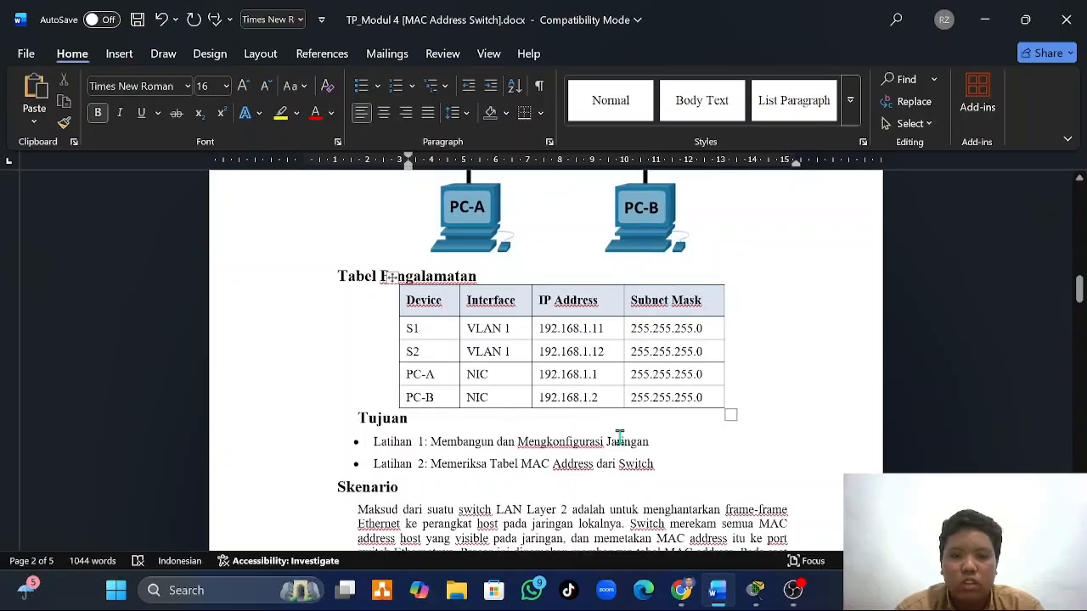
- Back in Packet Tracer, set PC-B's static IPv4 address to 192.168.1.2 and its subnet mask to 255.255.255.0
{"action": "left_click", "coordinate": [756, 590]}
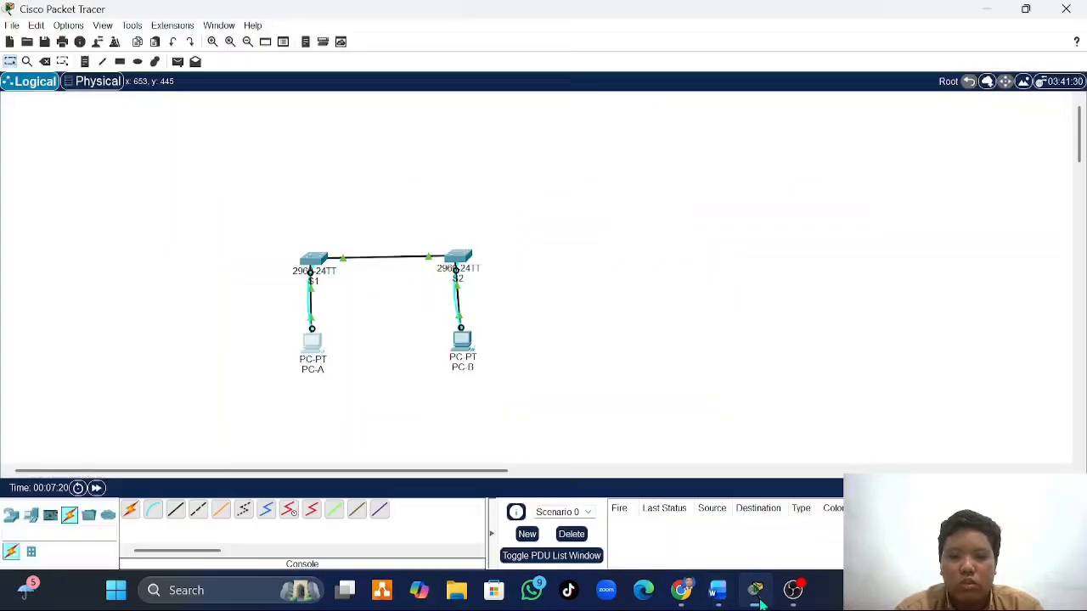
{"action": "left_click", "coordinate": [474, 351]}
{"action": "left_click", "coordinate": [456, 41]}
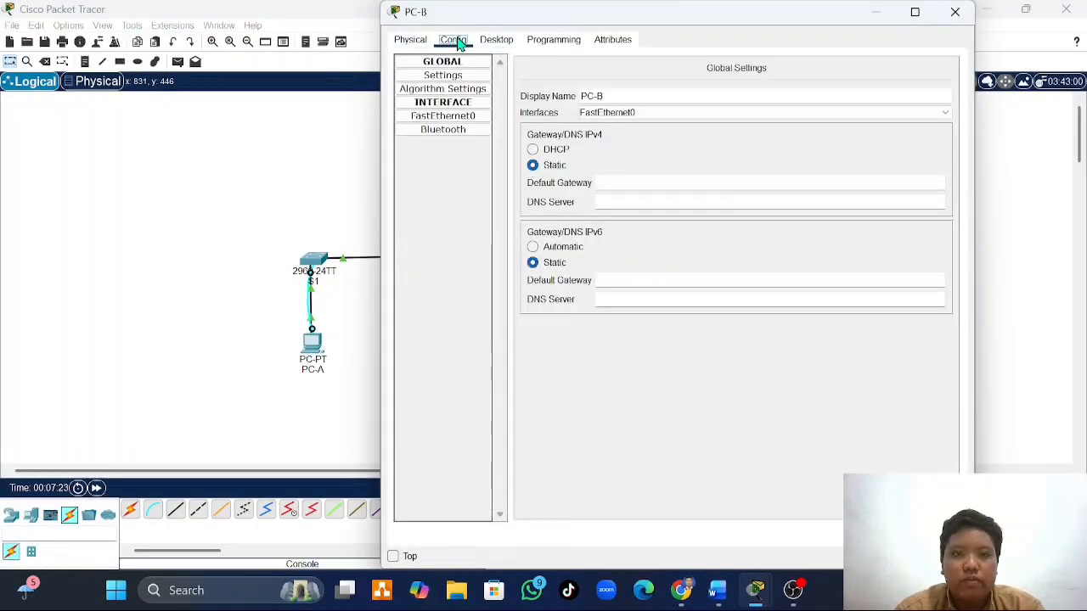
{"action": "left_click", "coordinate": [493, 41]}
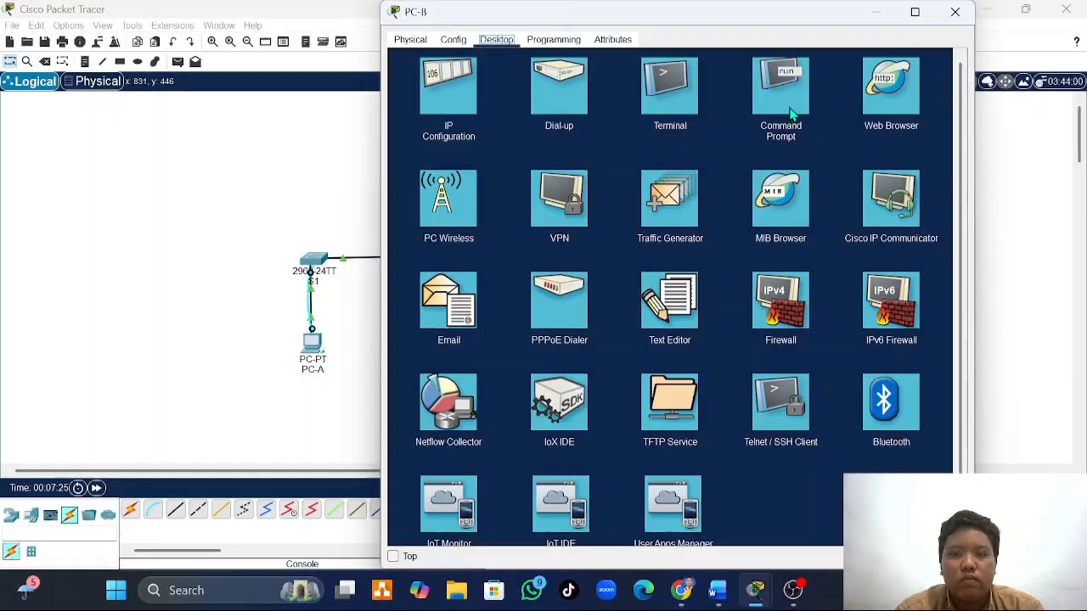
{"action": "left_click", "coordinate": [474, 86]}
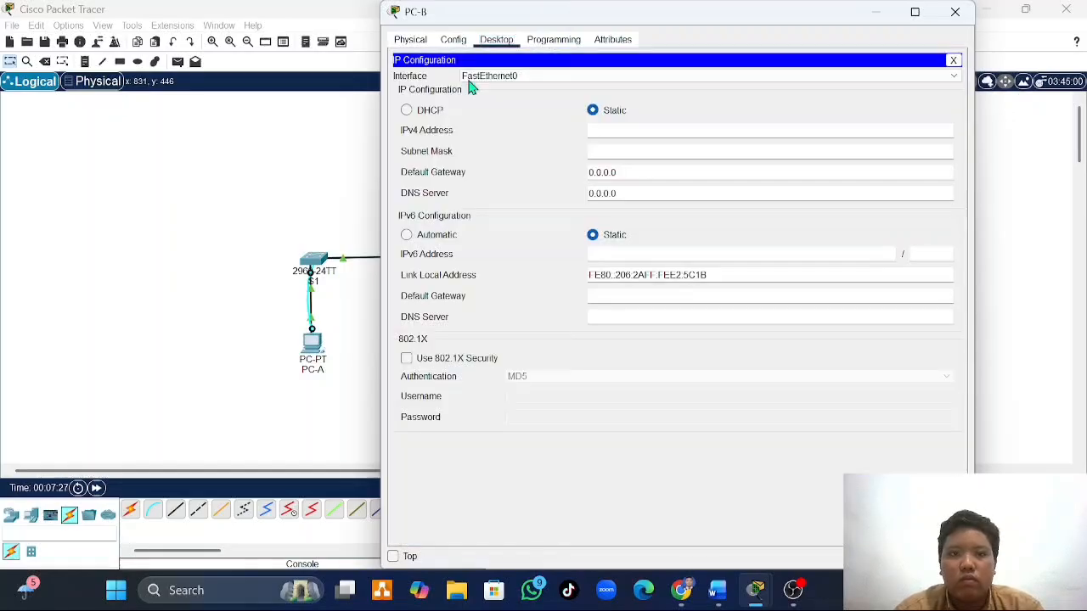
{"action": "left_click", "coordinate": [617, 129]}
{"action": "type", "text": "192.168"}
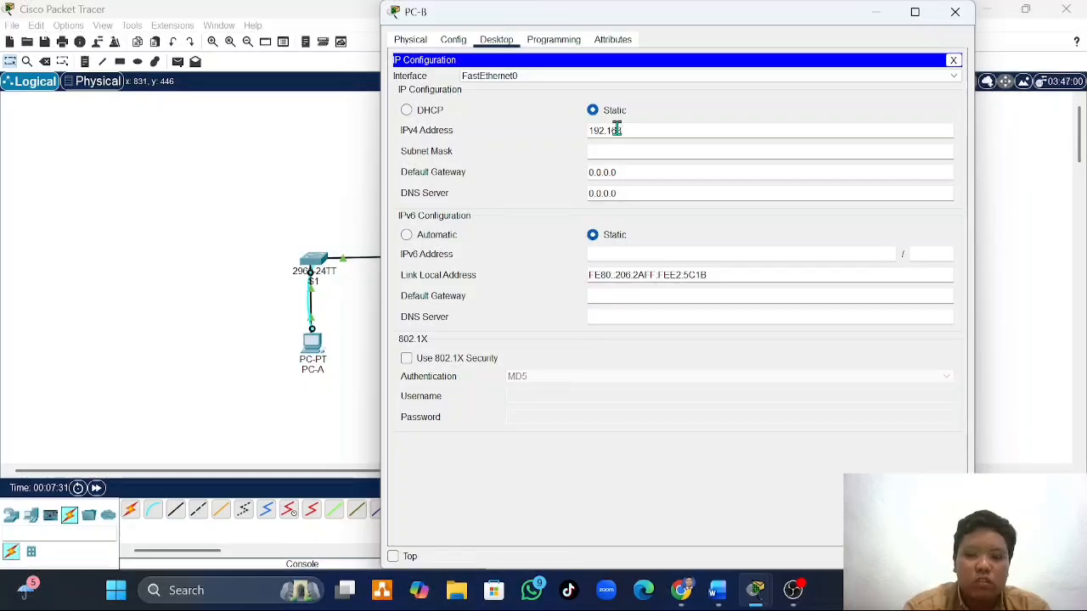
{"action": "type", "text": ".1.1"}
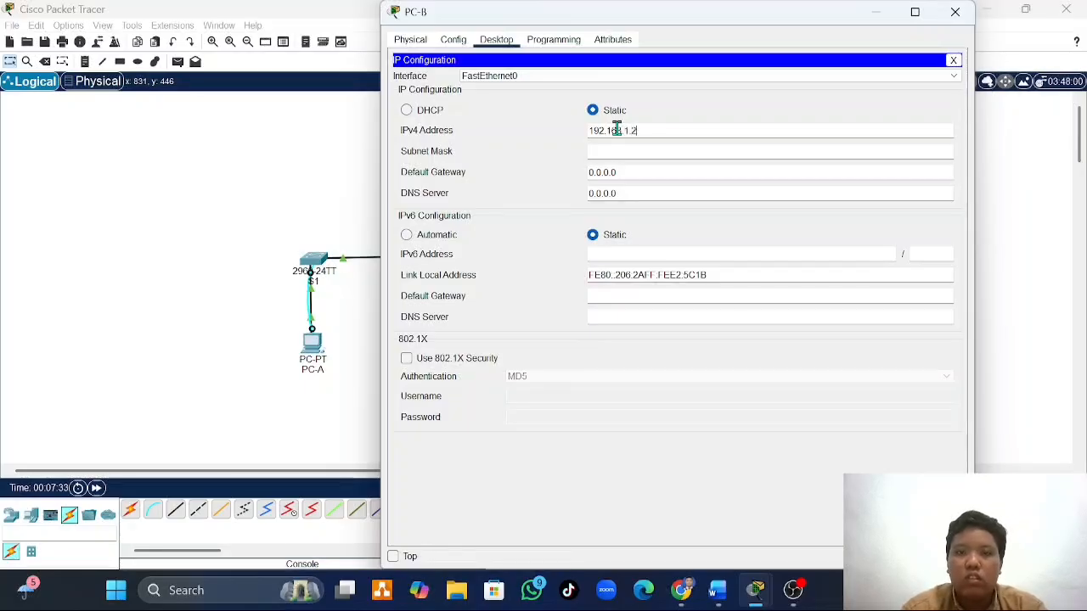
{"action": "left_click", "coordinate": [629, 150]}
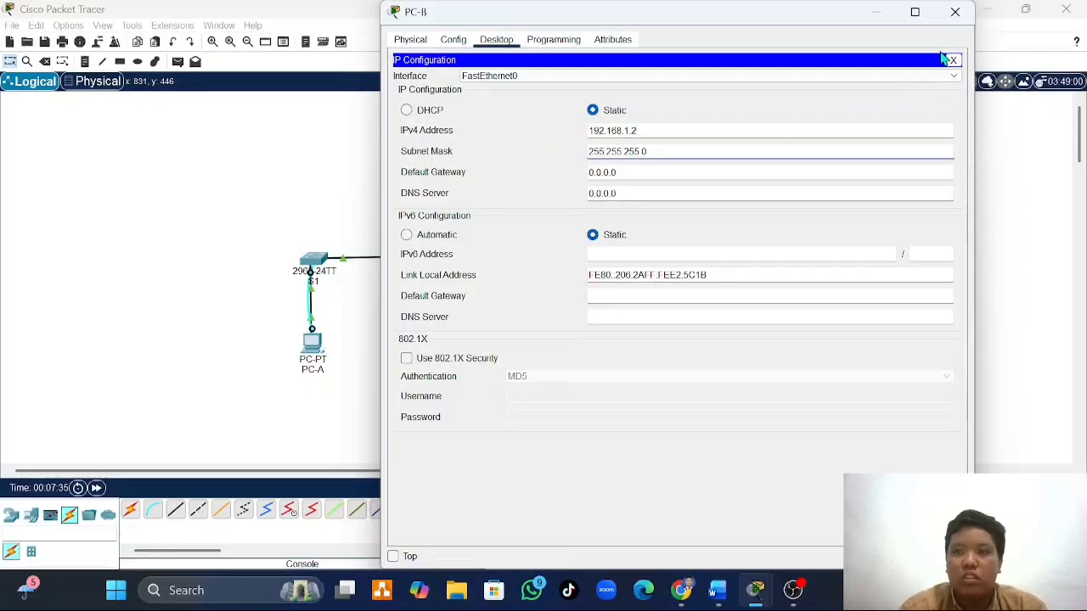
{"action": "left_click", "coordinate": [952, 12]}
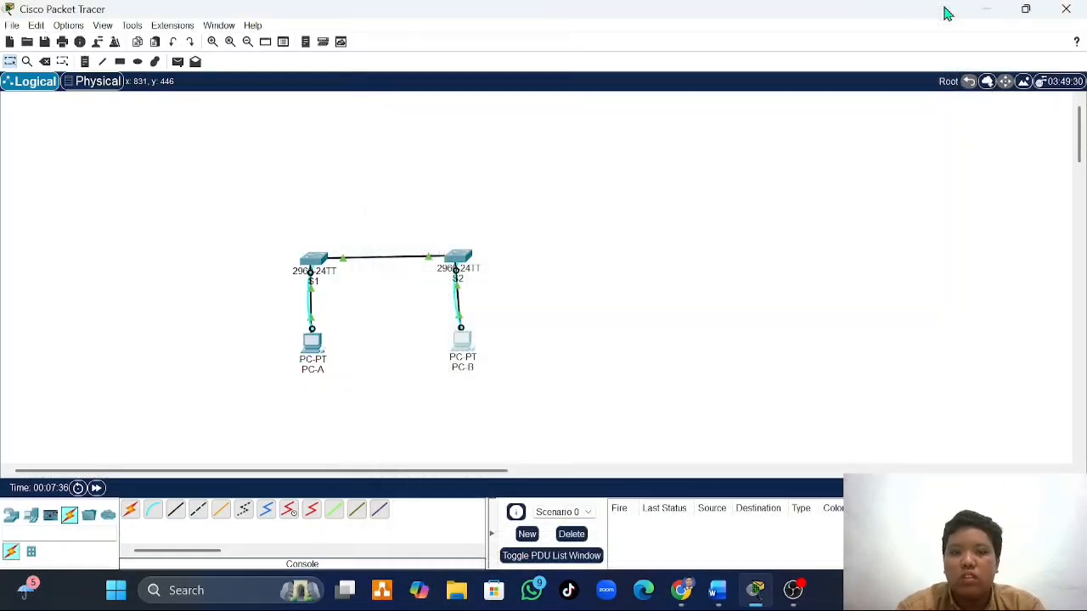
- Check the Latihan 1 switch initialization step in Word, and in Packet Tracer open a console terminal session to S1 from PC-A
{"action": "left_click", "coordinate": [733, 594]}
{"action": "scroll", "coordinate": [530, 413], "scroll_direction": "down", "scroll_amount": 10}
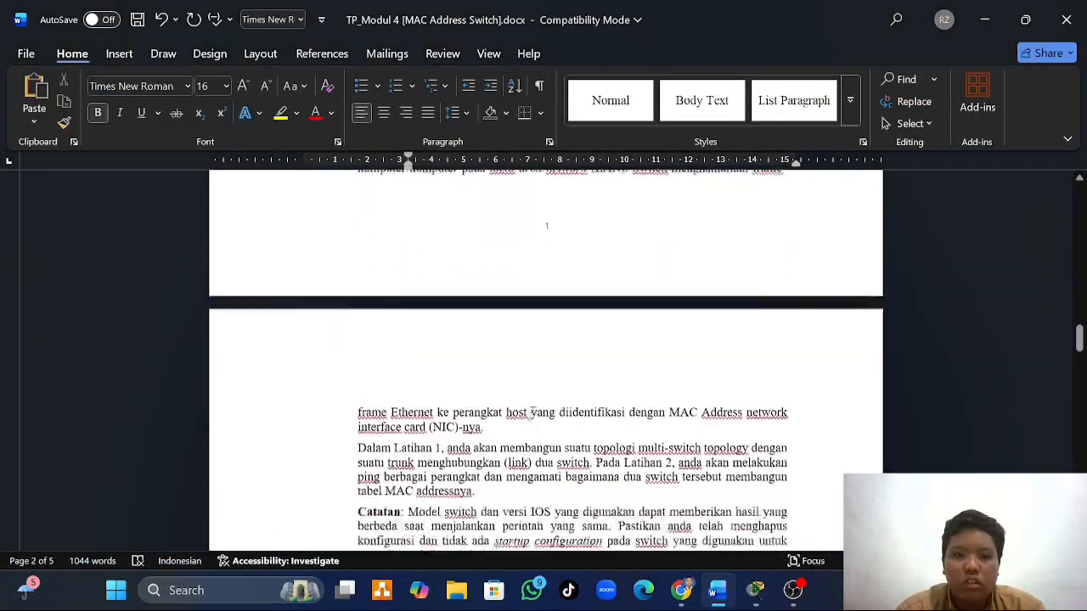
{"action": "scroll", "coordinate": [530, 414], "scroll_direction": "down", "scroll_amount": 3}
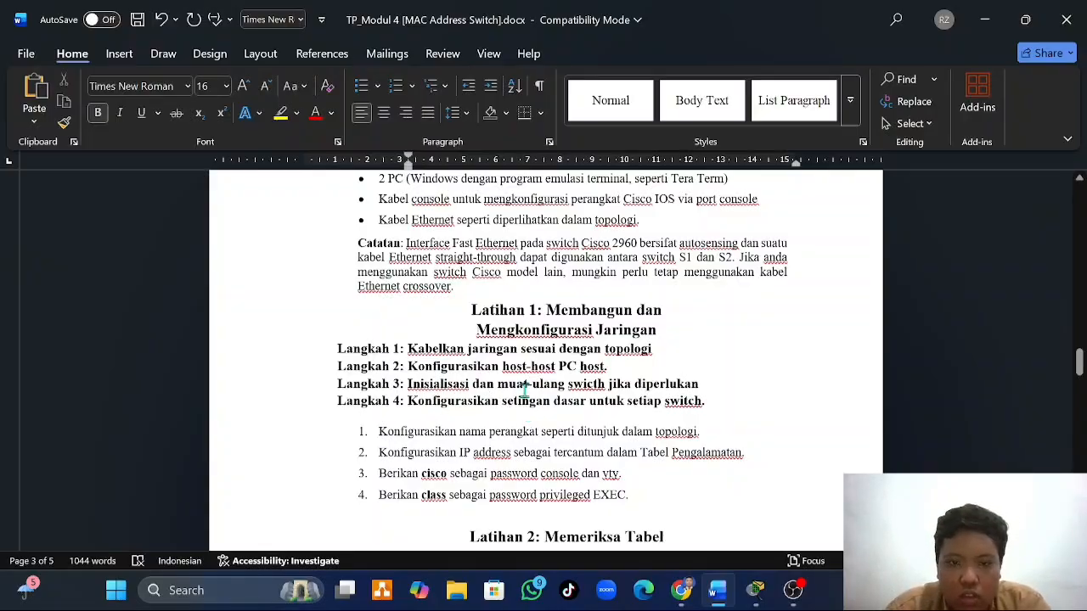
{"action": "left_click", "coordinate": [756, 591]}
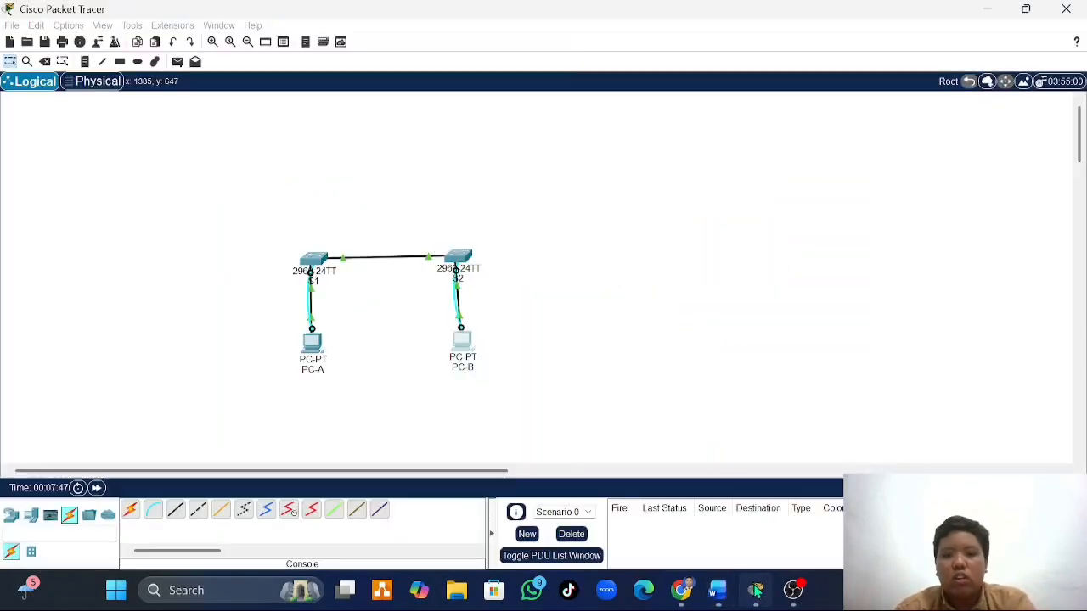
{"action": "left_click", "coordinate": [311, 344]}
{"action": "left_click", "coordinate": [452, 144]}
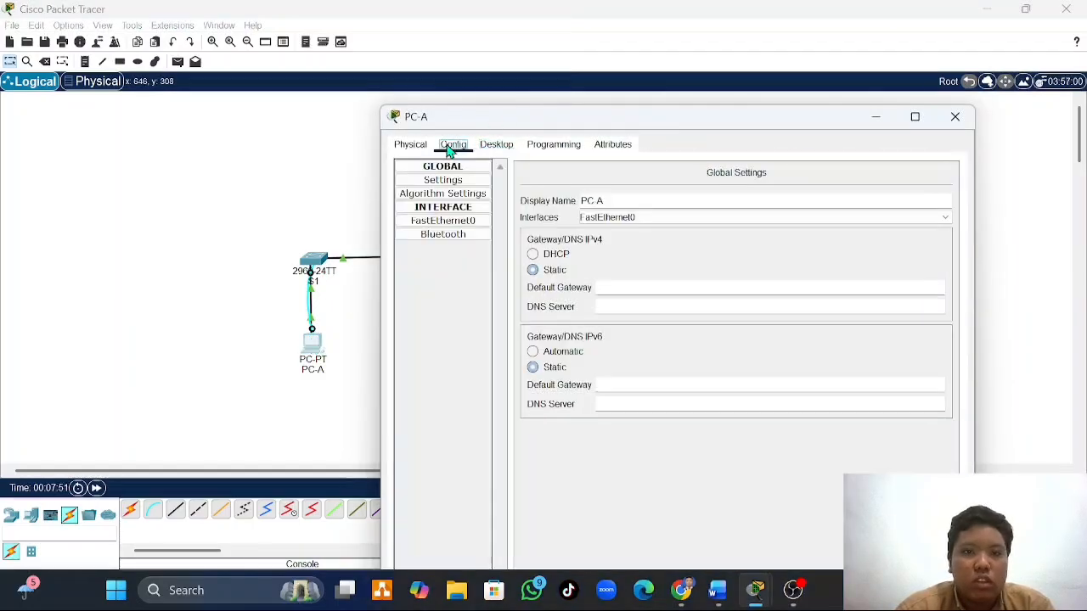
{"action": "left_click", "coordinate": [491, 146]}
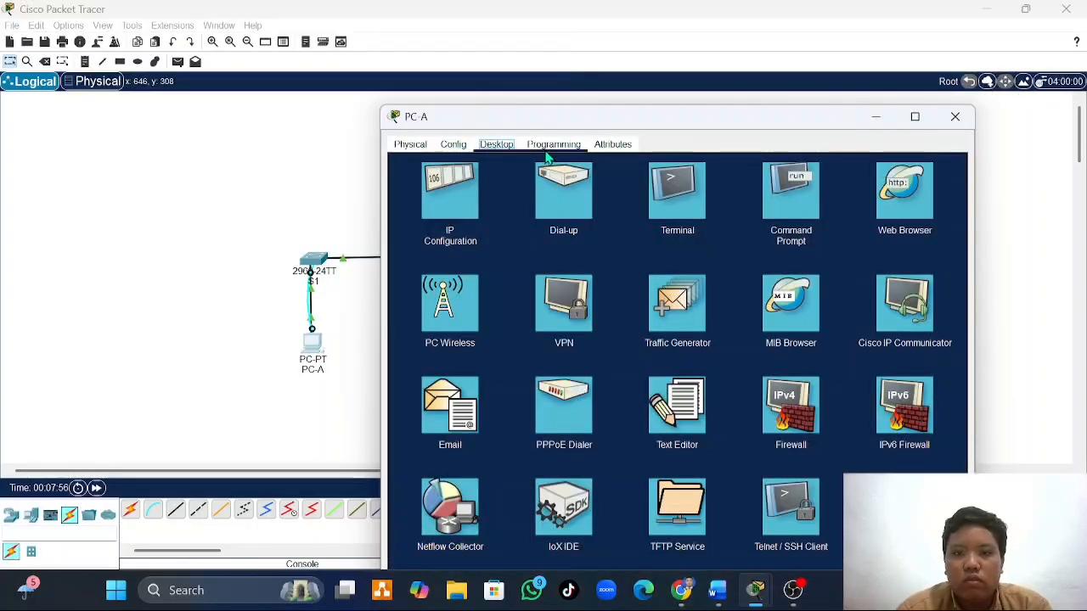
{"action": "left_click", "coordinate": [669, 194]}
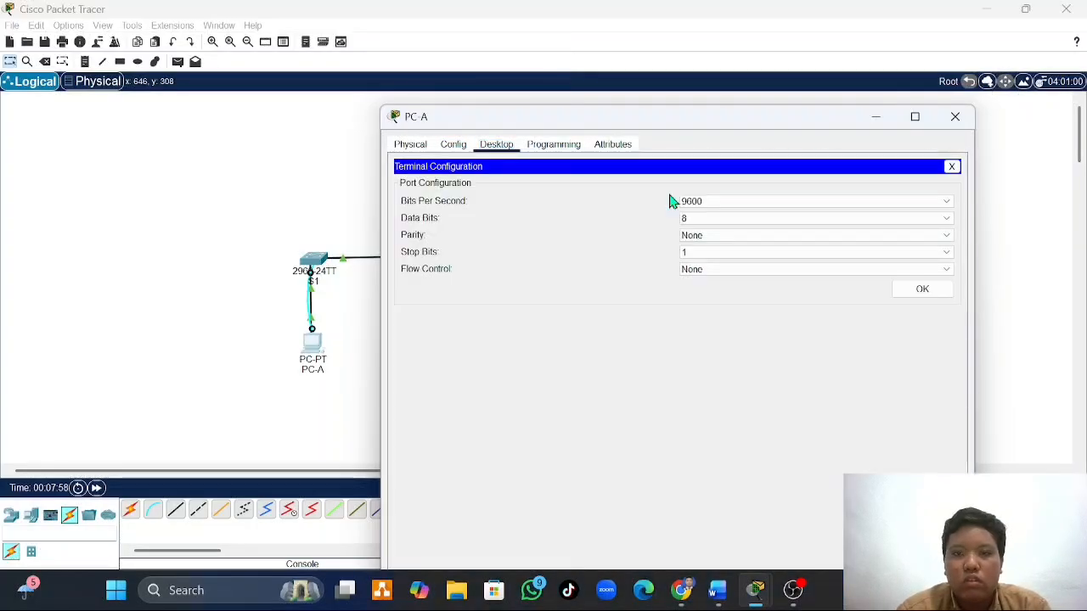
{"action": "left_click", "coordinate": [919, 291]}
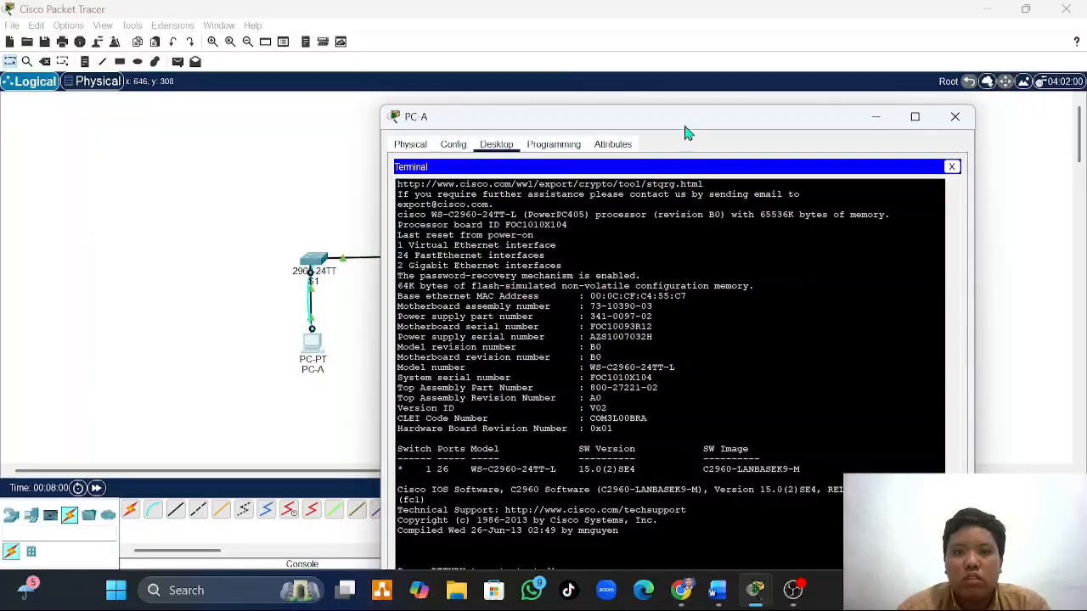
- Move PC-A's terminal window so the prompt is in view, start the S1 console and enter privileged EXEC mode with enable
{"action": "left_click_drag", "start_coordinate": [680, 125], "coordinate": [726, 25]}
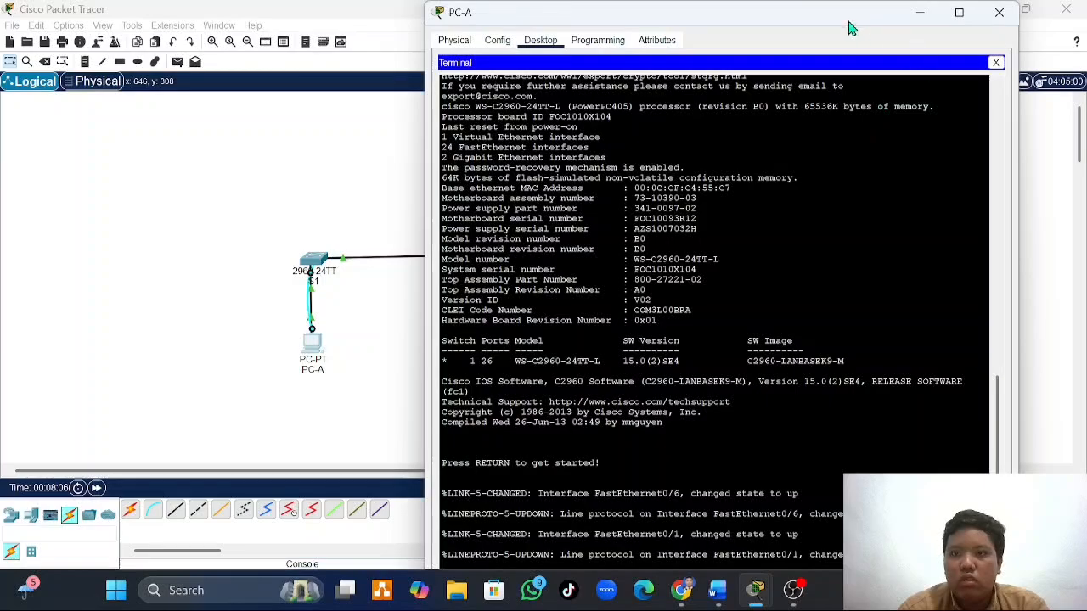
{"action": "left_click_drag", "start_coordinate": [847, 26], "coordinate": [881, 4]}
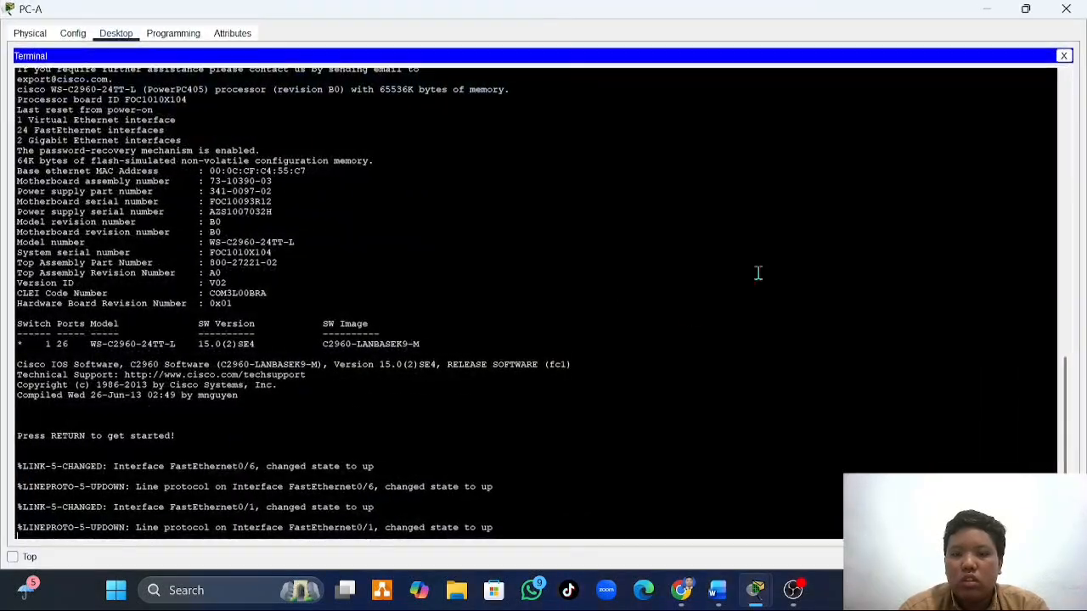
{"action": "left_click", "coordinate": [1025, 10]}
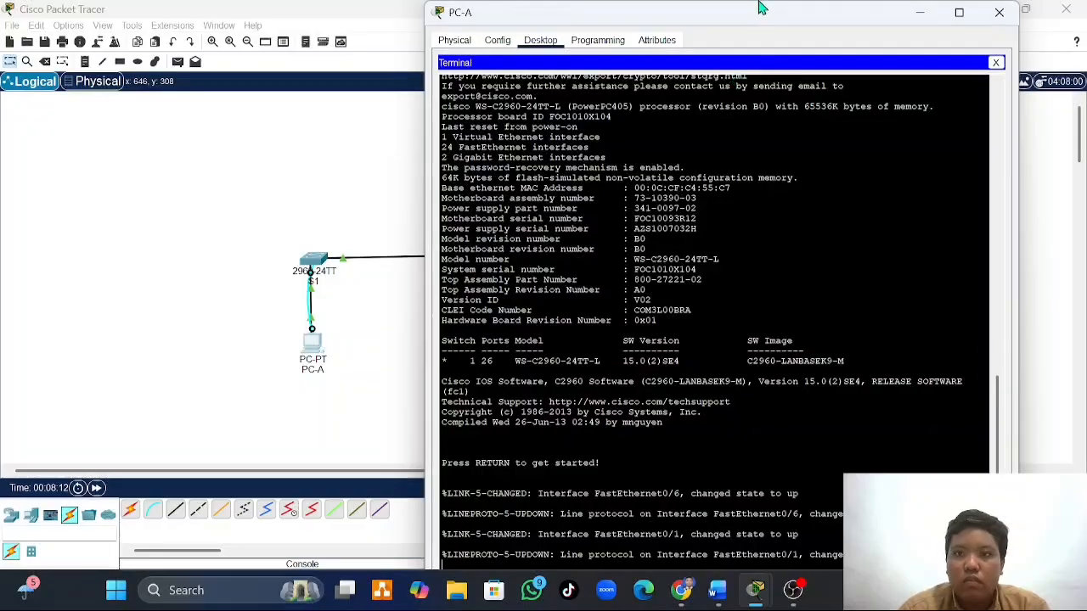
{"action": "left_click_drag", "start_coordinate": [759, 28], "coordinate": [786, 27]}
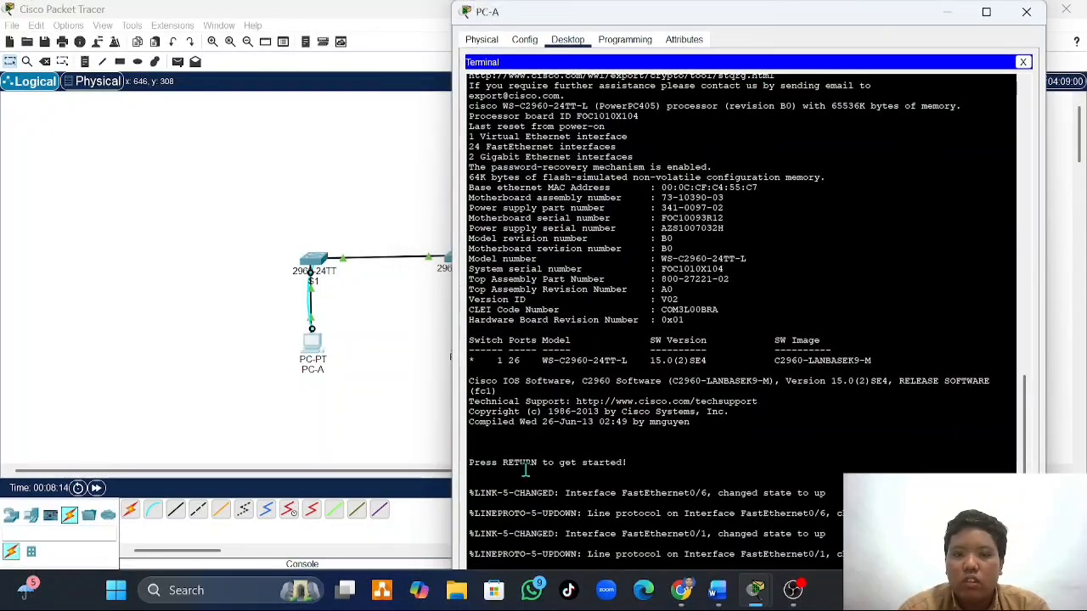
{"action": "key", "text": "Return"}
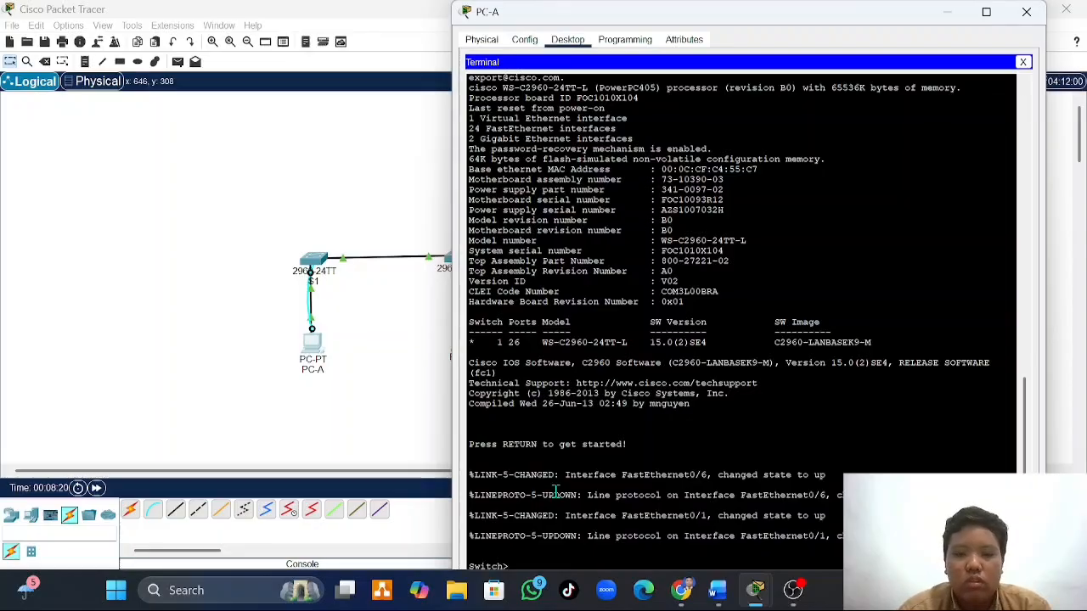
{"action": "type", "text": "le"}
{"action": "key", "text": "Return"}
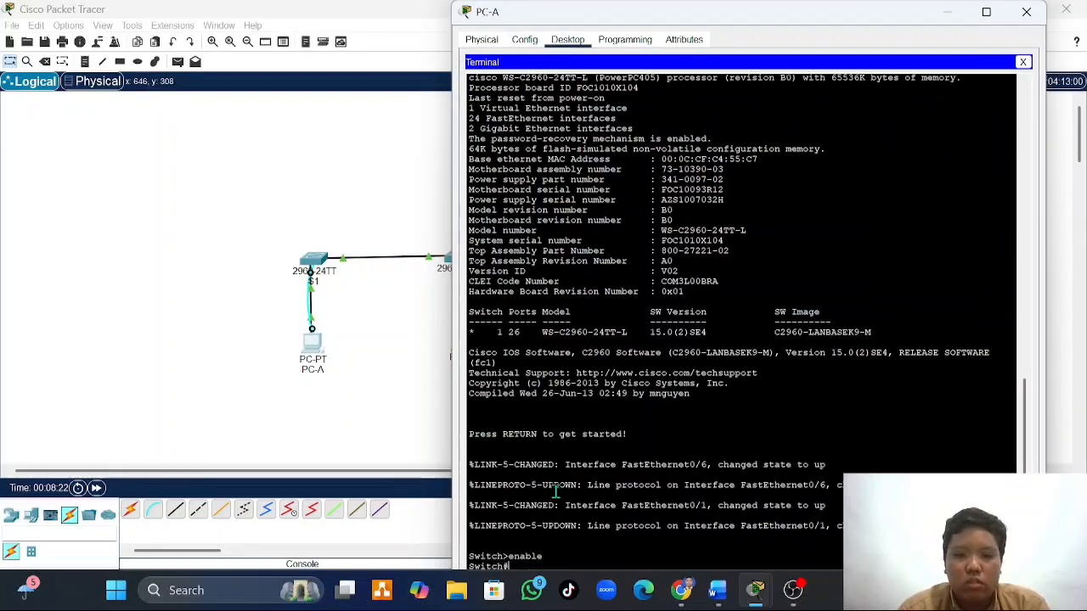
- Erase S1's saved configuration with the write erase command and confirm the erasure
{"action": "type", "text": "w"}
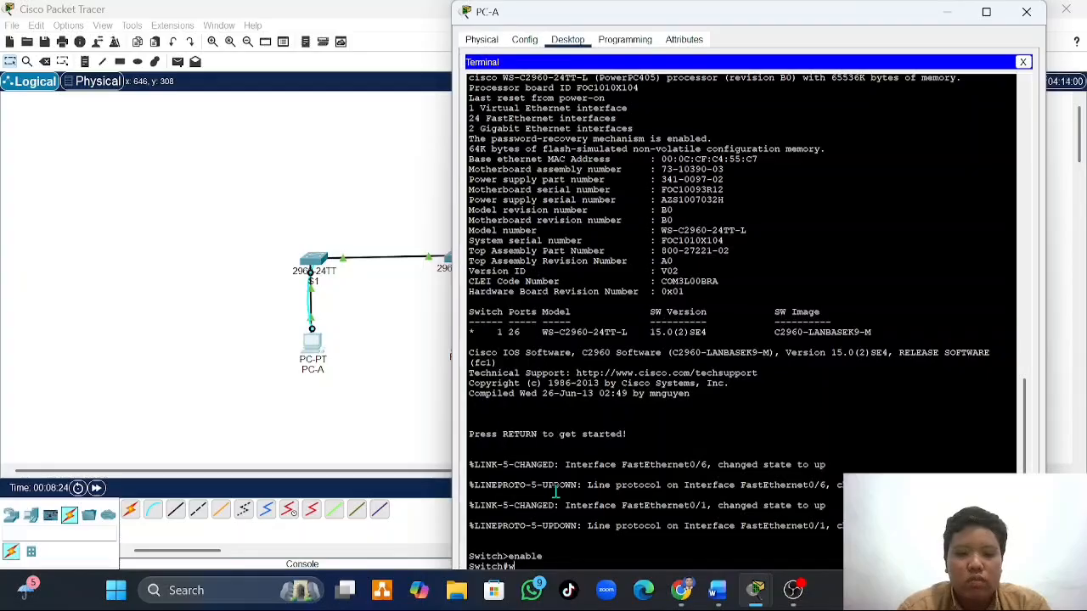
{"action": "type", "text": "rite erase"}
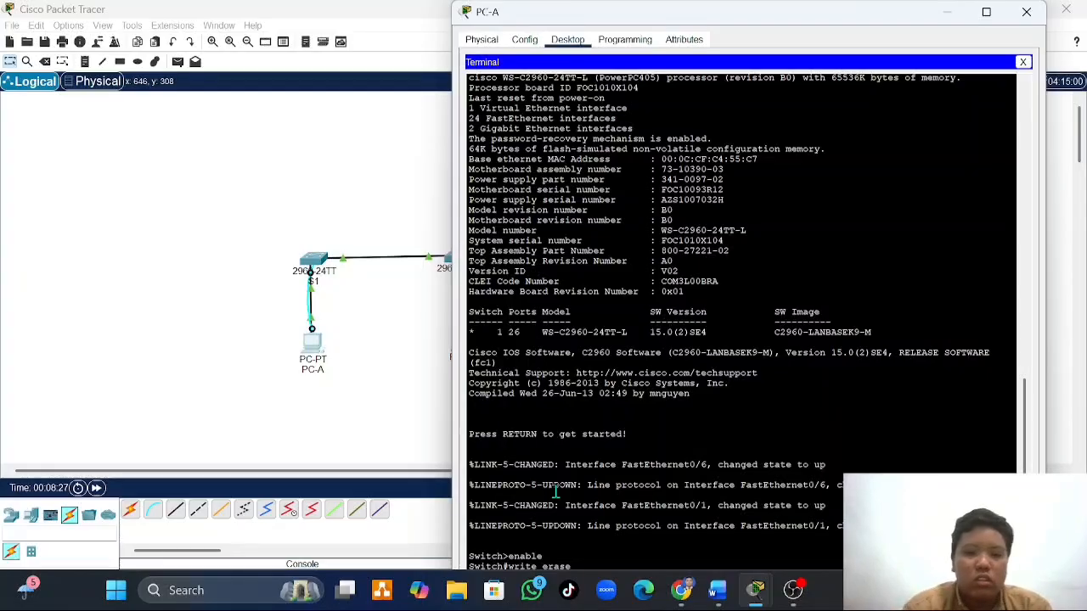
{"action": "key", "text": "Return"}
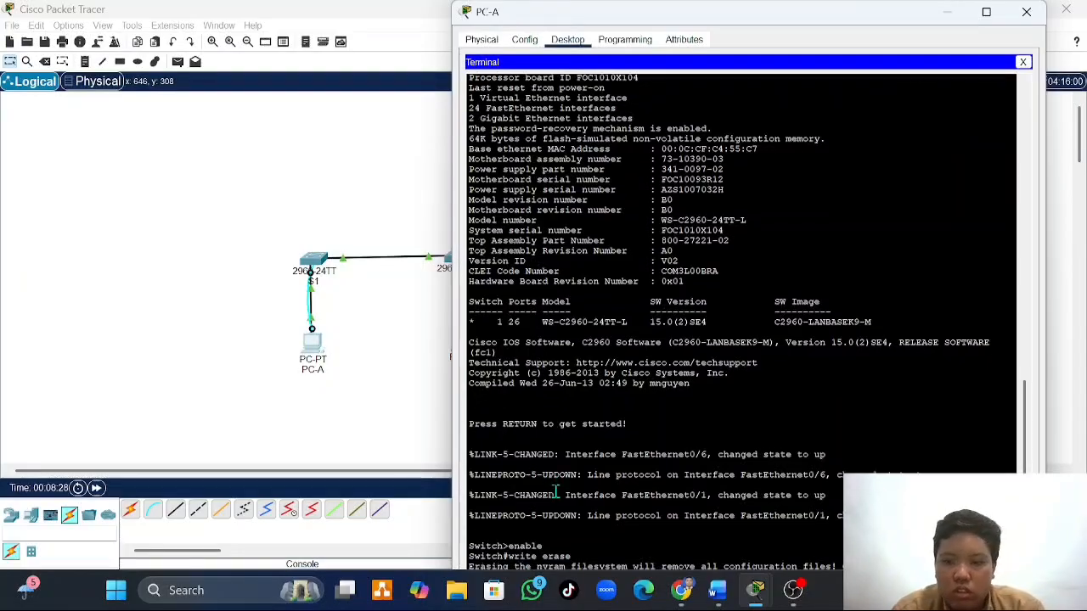
{"action": "key", "text": "Return"}
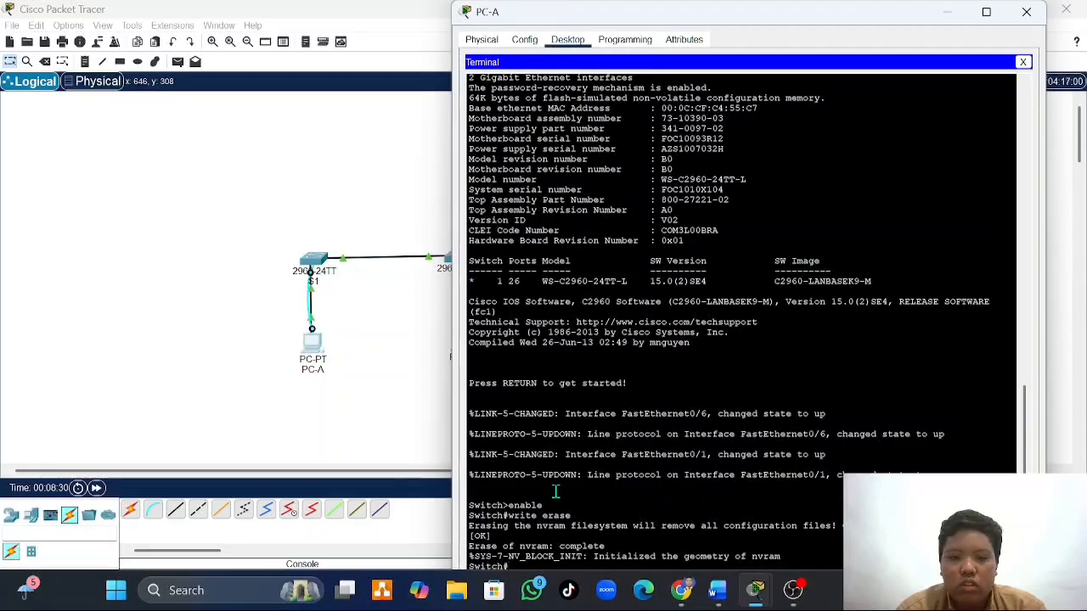
- Restart S1 with the reload command, confirm the reload, and return to the switch prompt in PC-A's terminal
{"action": "type", "text": "reload"}
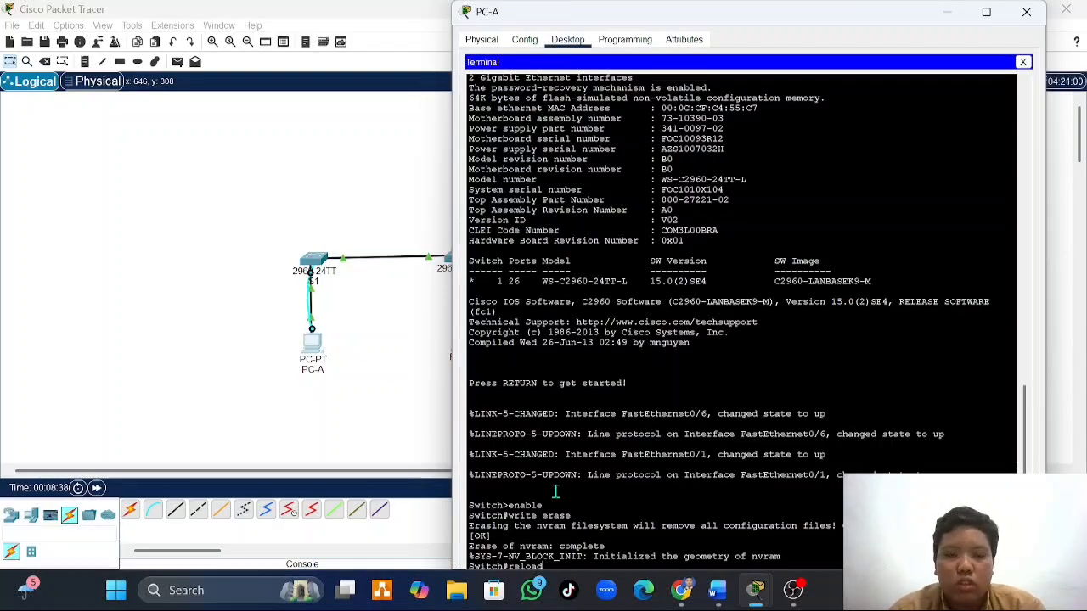
{"action": "key", "text": "Return"}
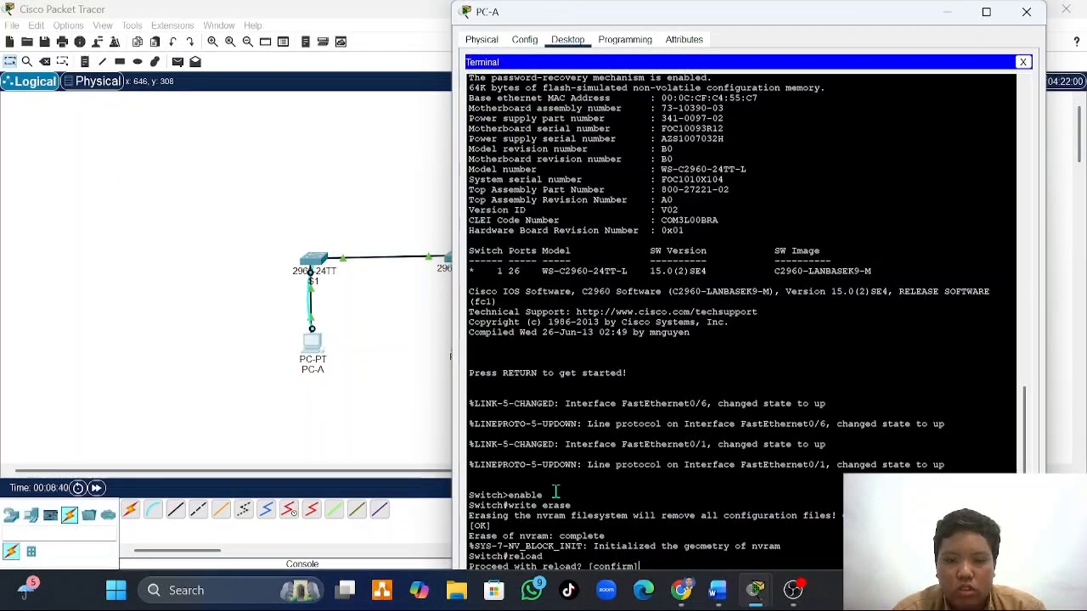
{"action": "key", "text": "Return"}
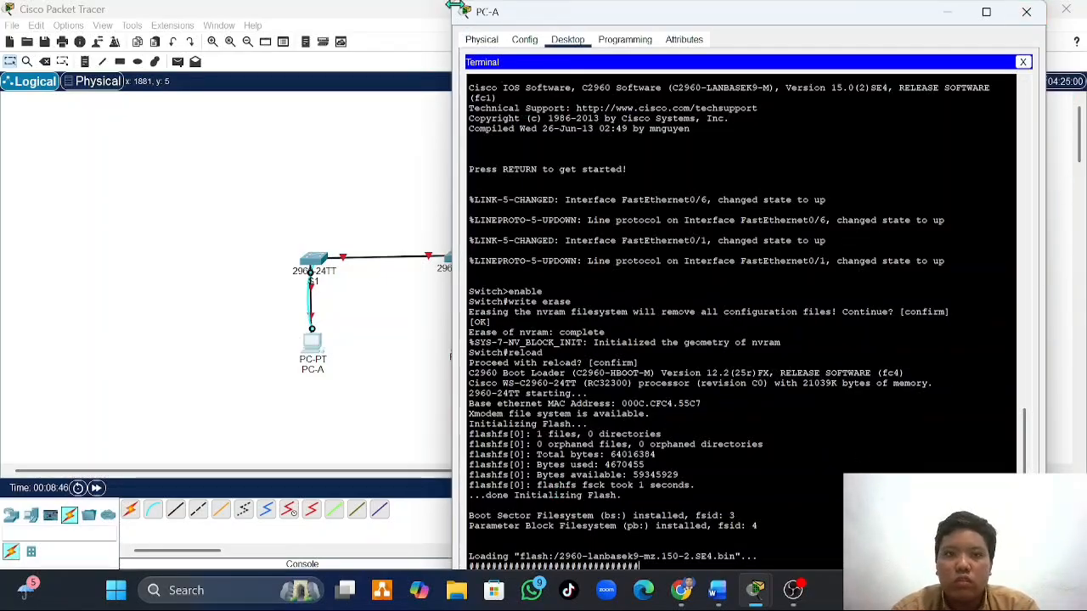
{"action": "left_click_drag", "start_coordinate": [455, 3], "coordinate": [491, 60]}
{"action": "left_click_drag", "start_coordinate": [641, 79], "coordinate": [635, 40]}
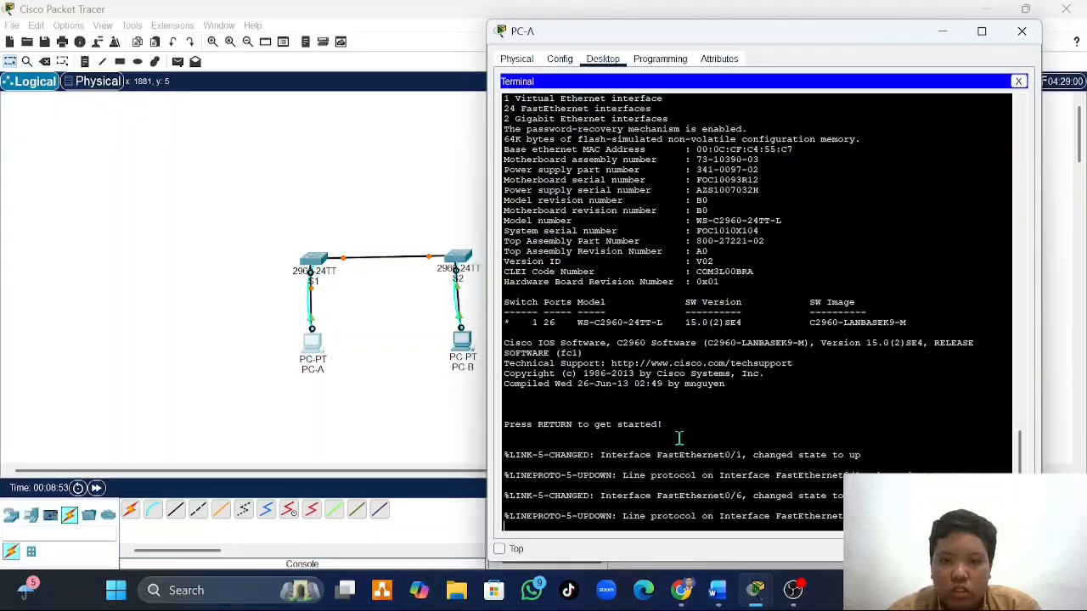
{"action": "key", "text": "Return"}
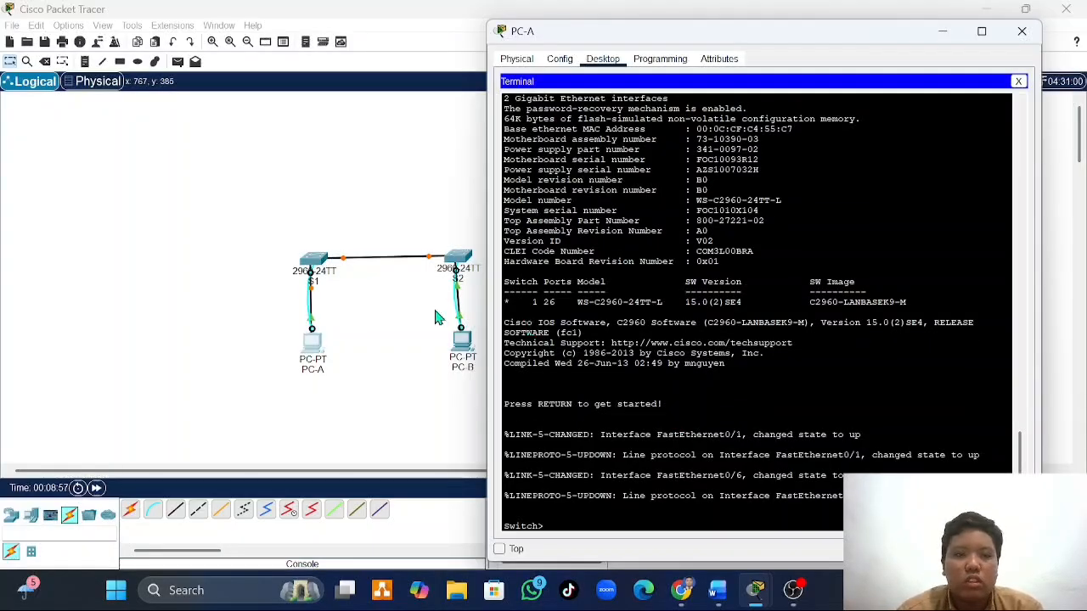
- Open a console terminal session to S2 from PC-B with the default port settings and enter privileged EXEC mode with enable
{"action": "left_click", "coordinate": [467, 355]}
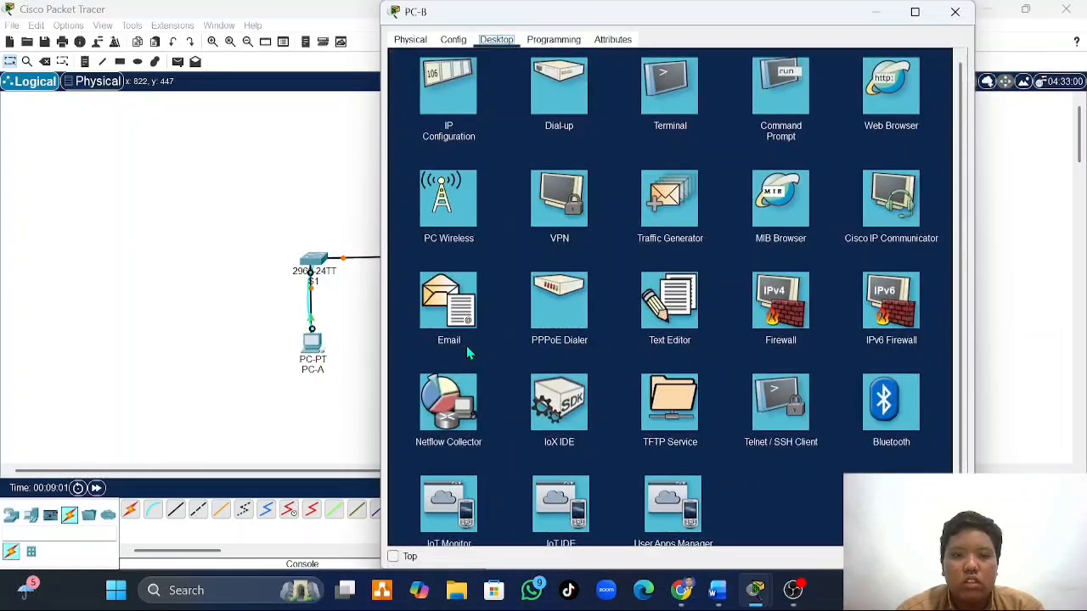
{"action": "left_click", "coordinate": [663, 92]}
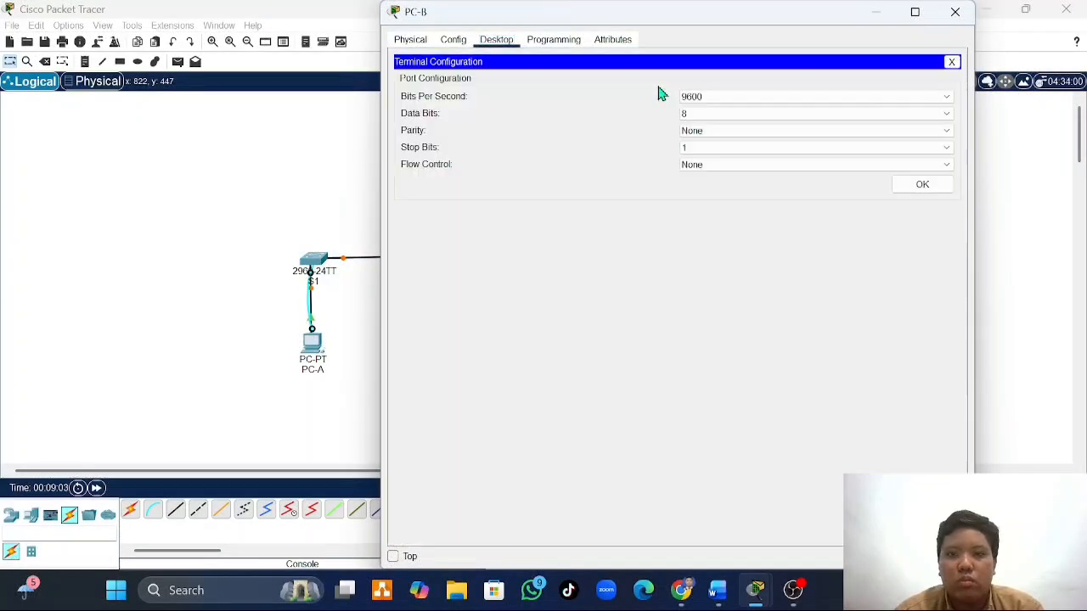
{"action": "left_click", "coordinate": [914, 195]}
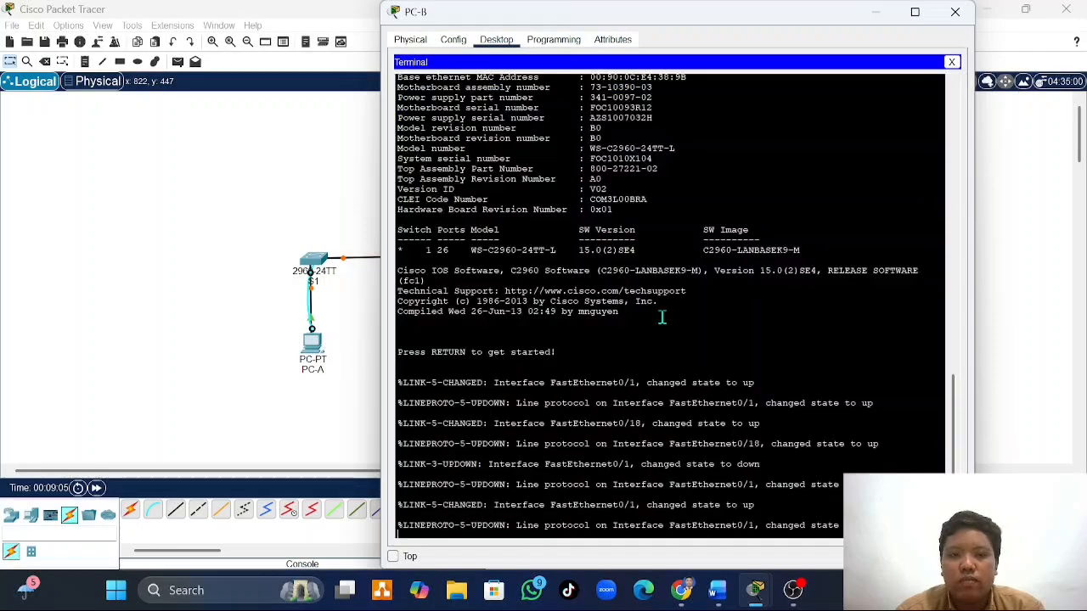
{"action": "key", "text": "Return"}
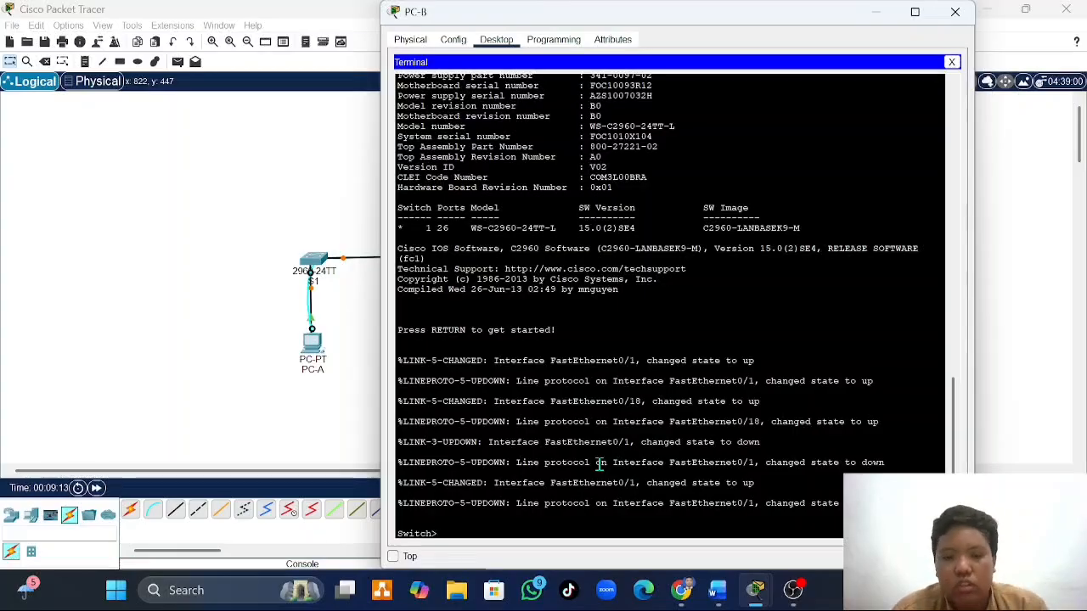
{"action": "type", "text": "enab"}
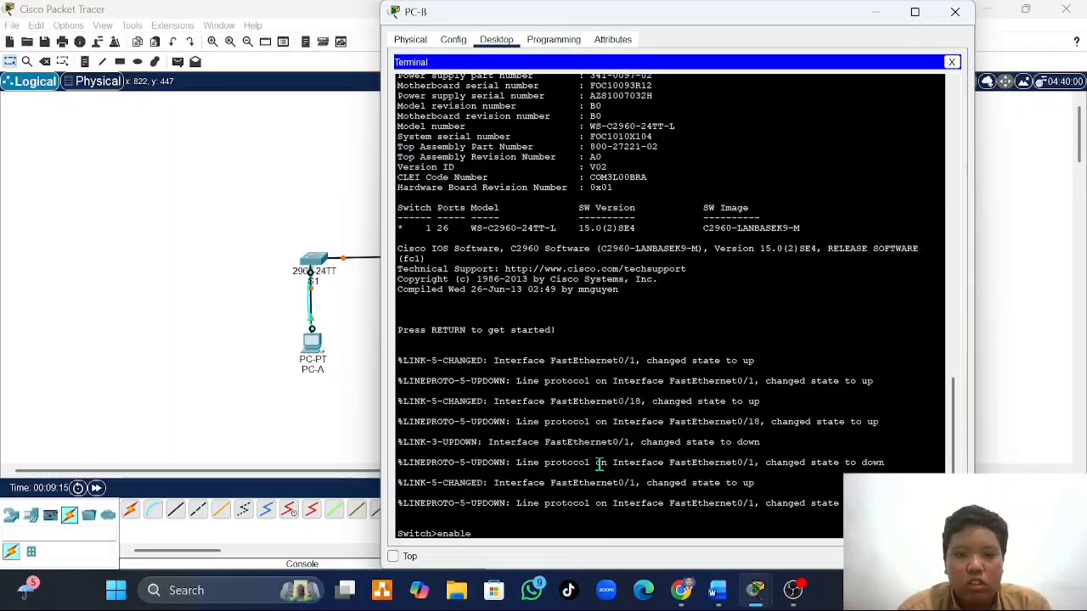
{"action": "type", "text": "le"}
{"action": "key", "text": "Return"}
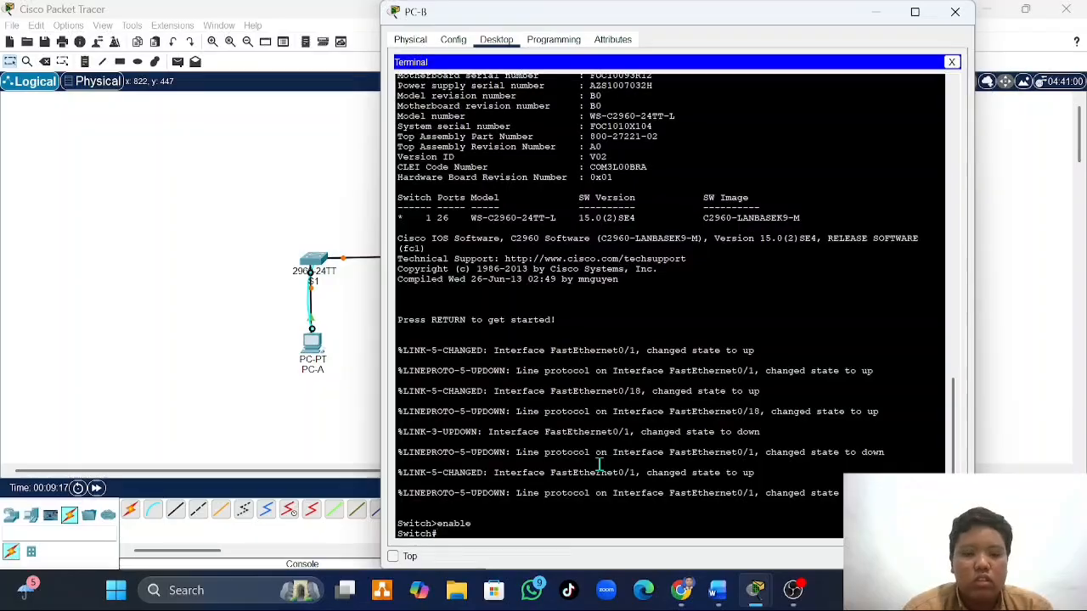
- Erase S2's saved configuration with the write erase command and confirm the erasure
{"action": "type", "text": "write e"}
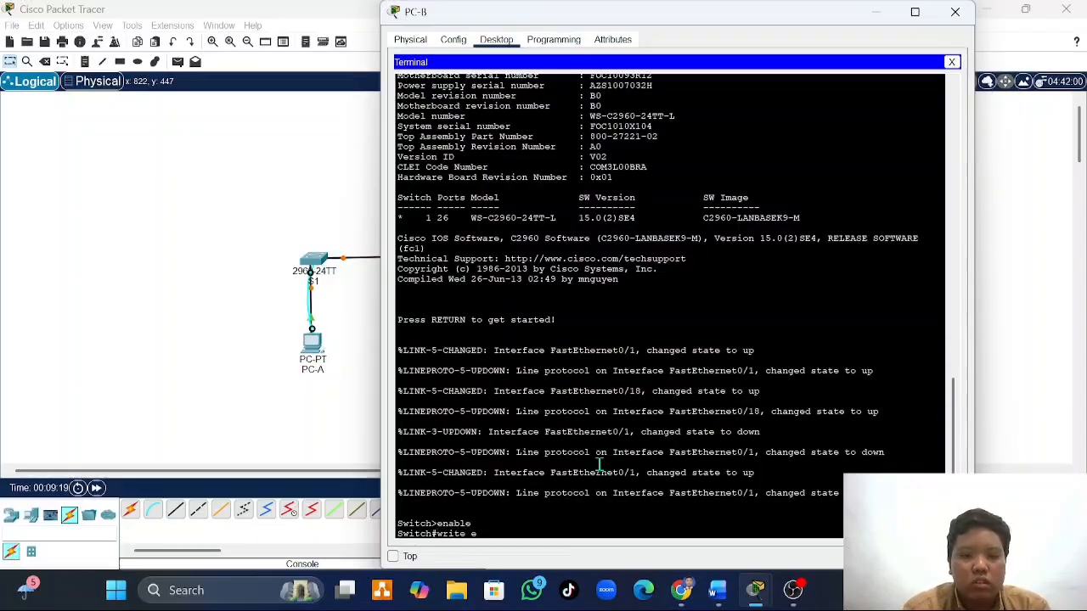
{"action": "type", "text": "rase"}
{"action": "key", "text": "Return"}
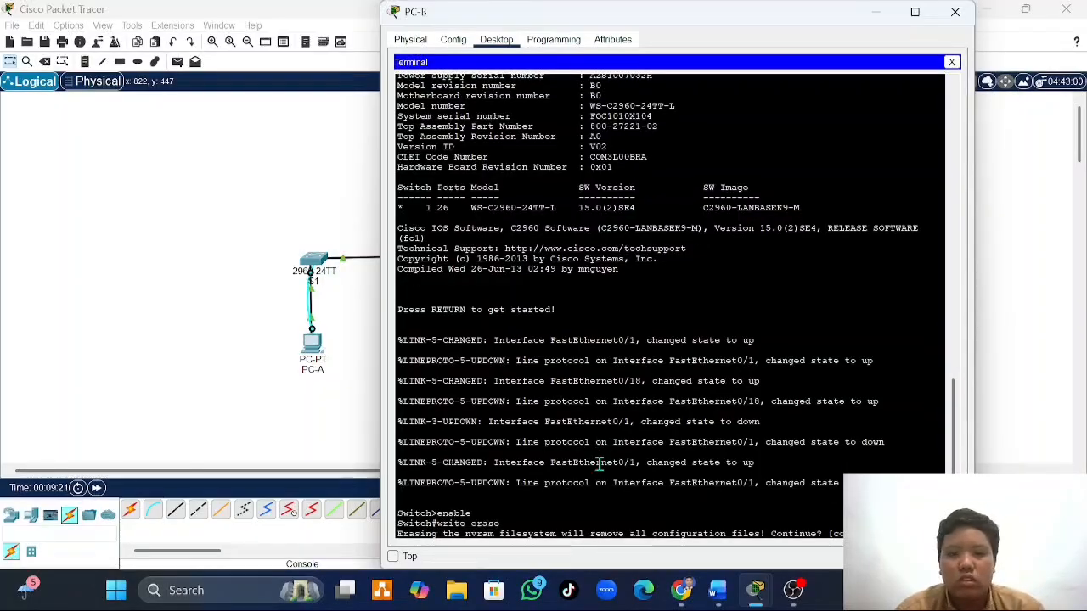
{"action": "key", "text": "Return"}
- Restart S2 with the reload command, confirm it, return to the switch prompt and close PC-B's window
{"action": "type", "text": "r"}
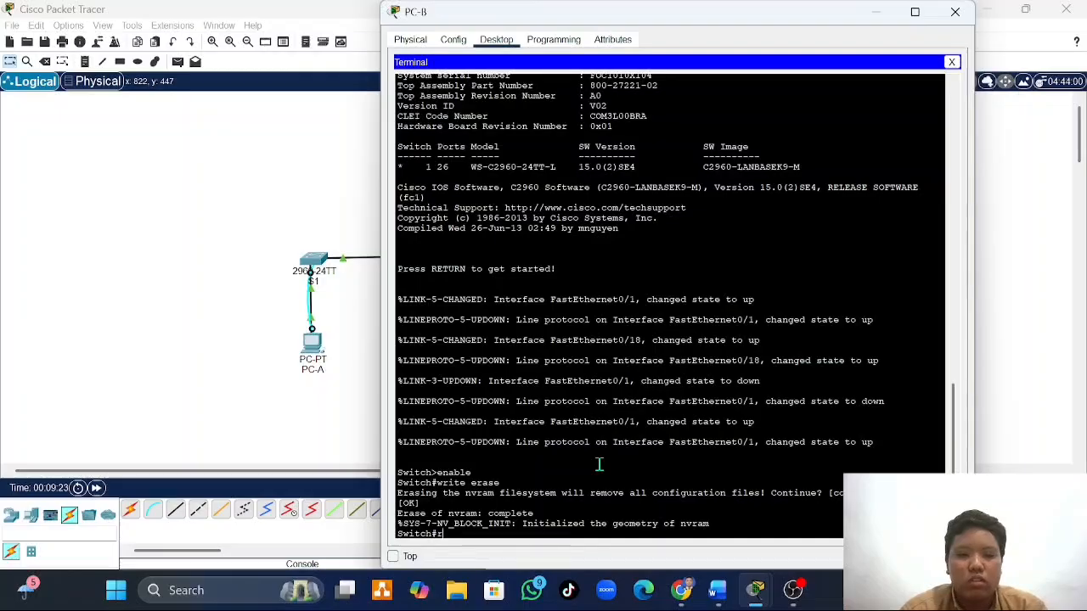
{"action": "type", "text": "eload"}
{"action": "key", "text": "Return"}
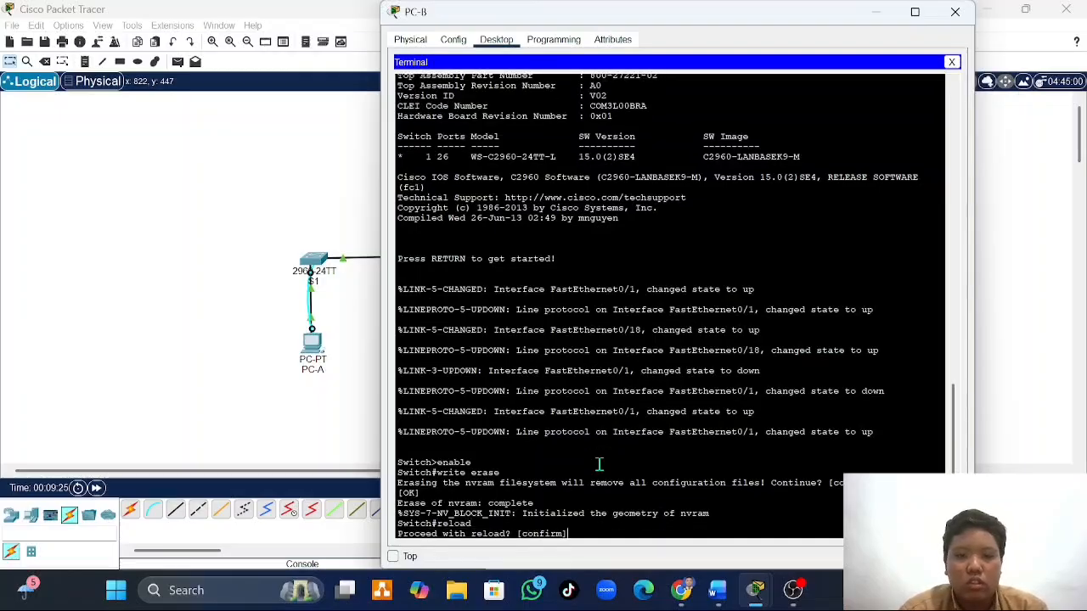
{"action": "key", "text": "Return"}
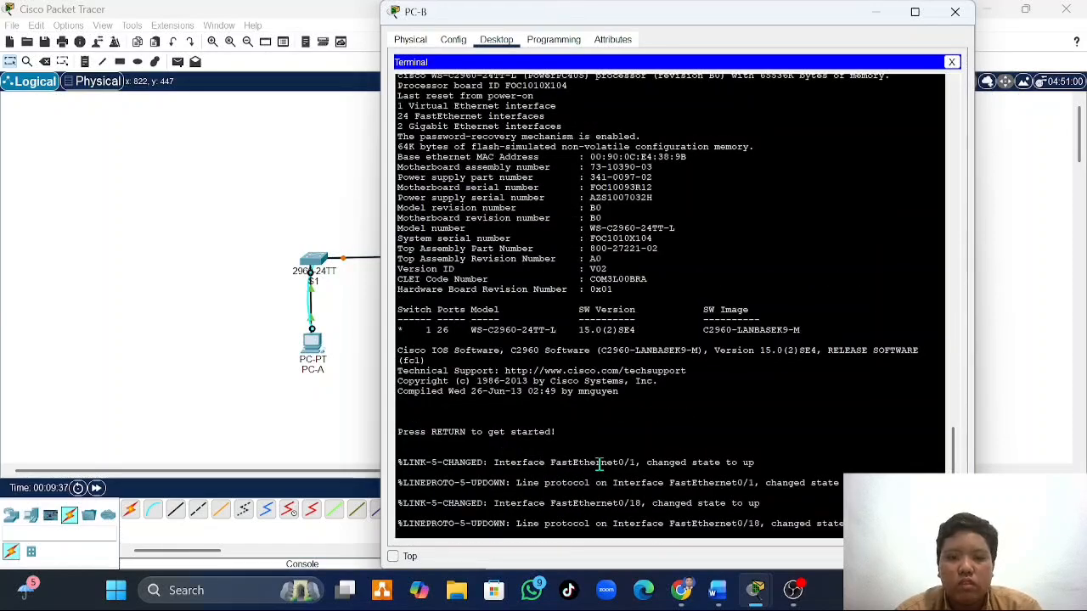
{"action": "key", "text": "Return"}
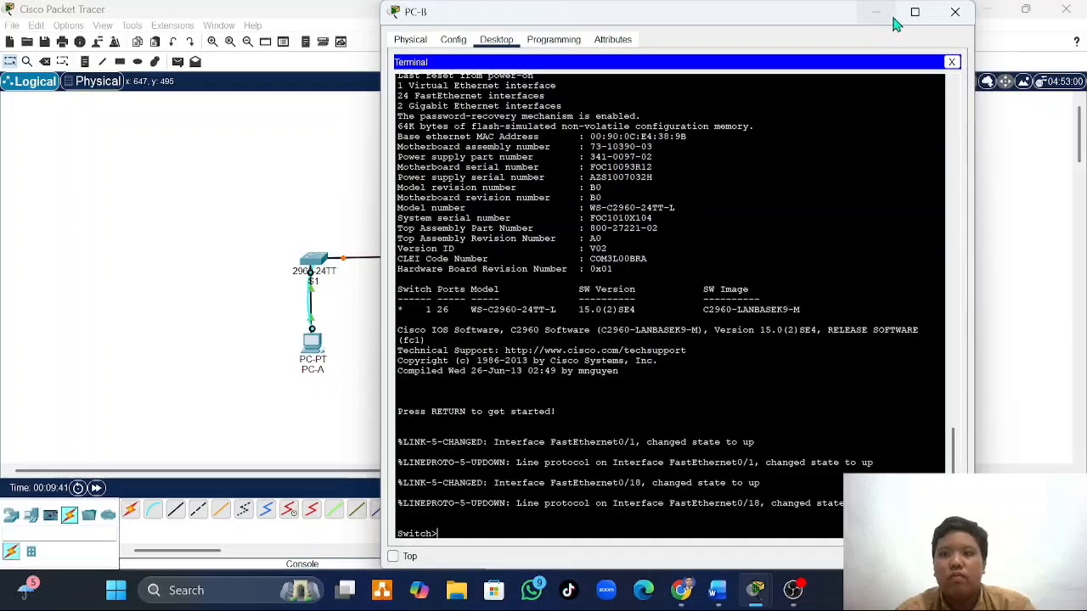
{"action": "left_click", "coordinate": [955, 13]}
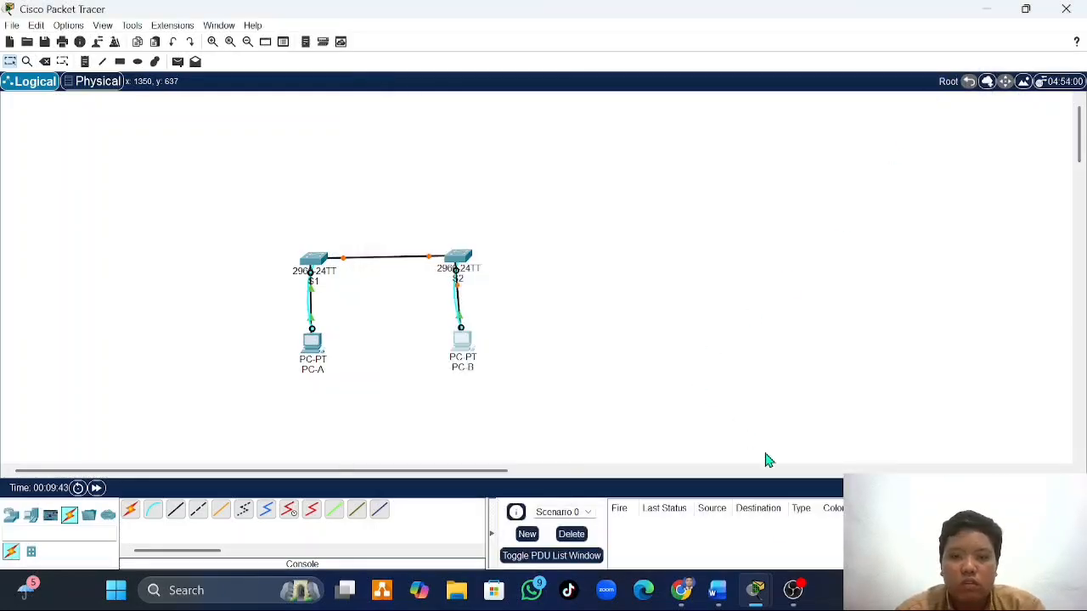
- Check the basic switch settings required by Langkah 4 of Latihan 1 in Word, and return to the Packet Tracer topology
{"action": "left_click", "coordinate": [718, 590]}
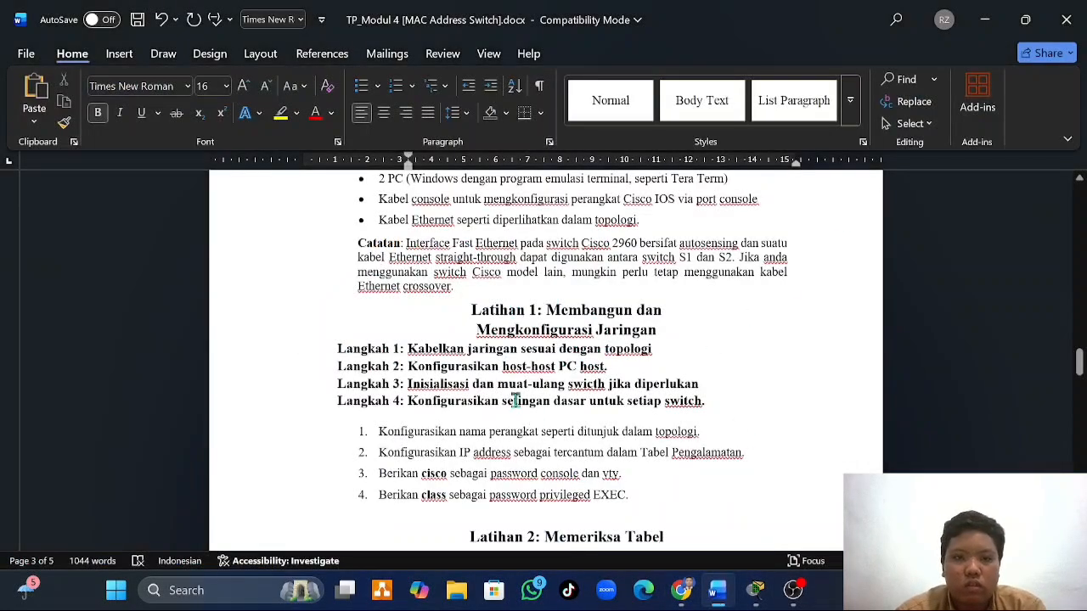
{"action": "scroll", "coordinate": [506, 392], "scroll_direction": "down", "scroll_amount": 2}
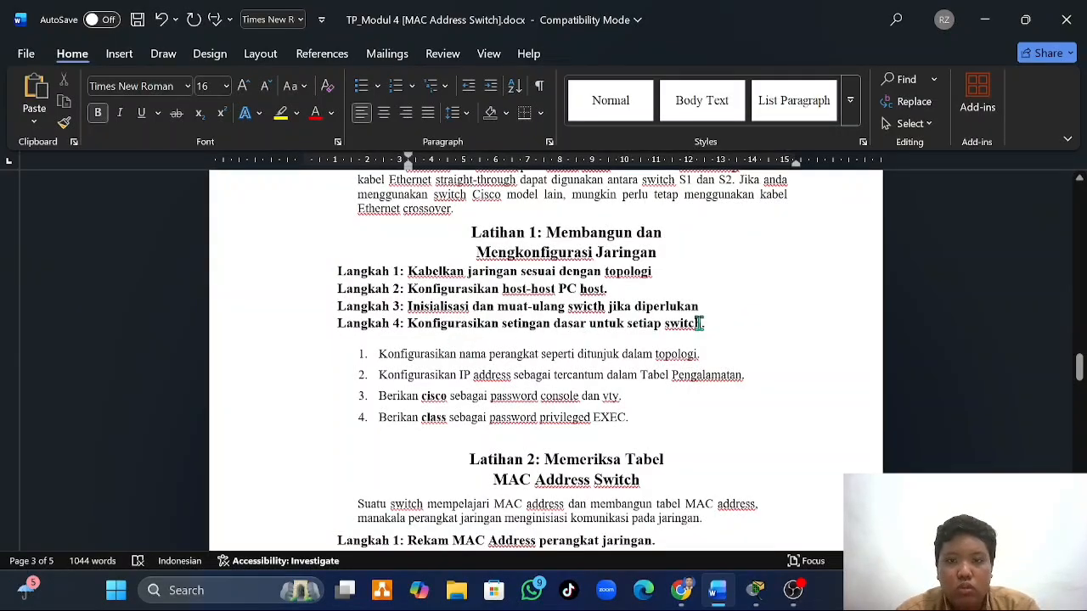
{"action": "scroll", "coordinate": [530, 363], "scroll_direction": "down", "scroll_amount": 2}
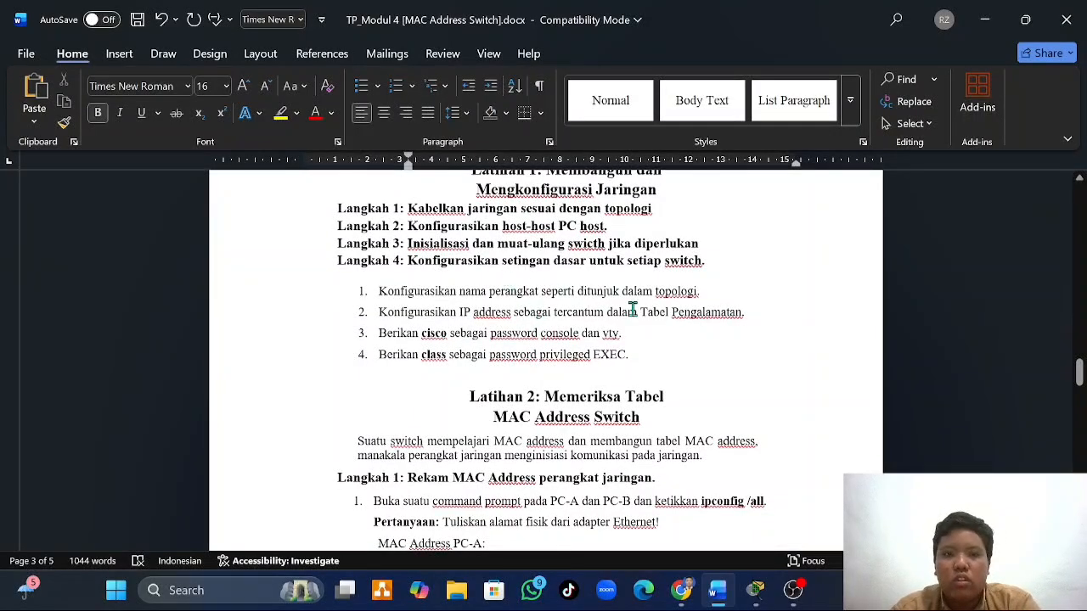
{"action": "mouse_move", "coordinate": [759, 602]}
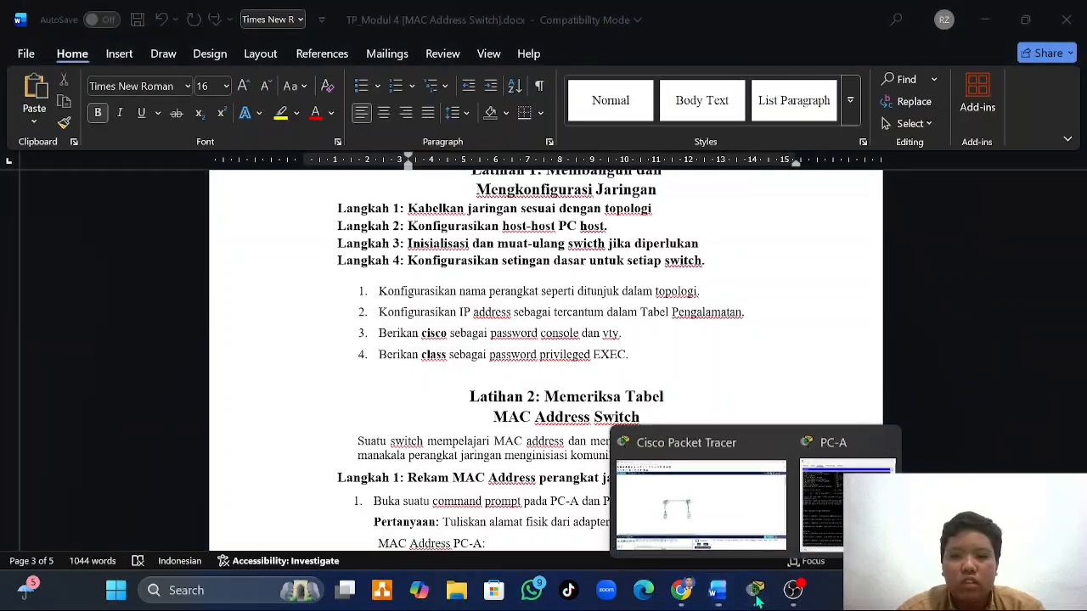
{"action": "left_click", "coordinate": [747, 532]}
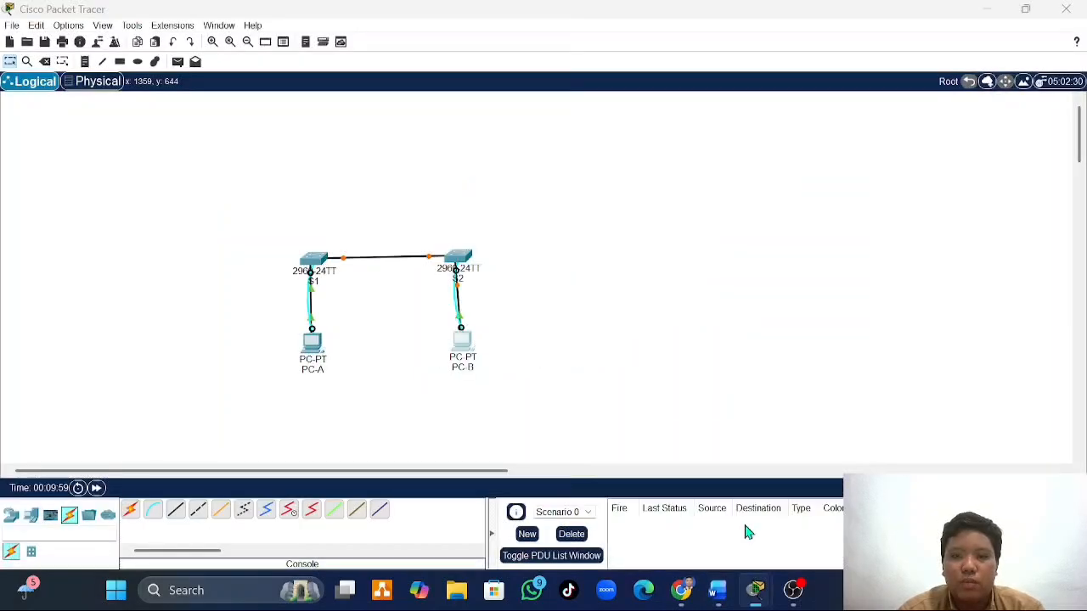
- Bring up PC-A's terminal session to S1 and enter privileged EXEC mode with enable
{"action": "left_click", "coordinate": [311, 356]}
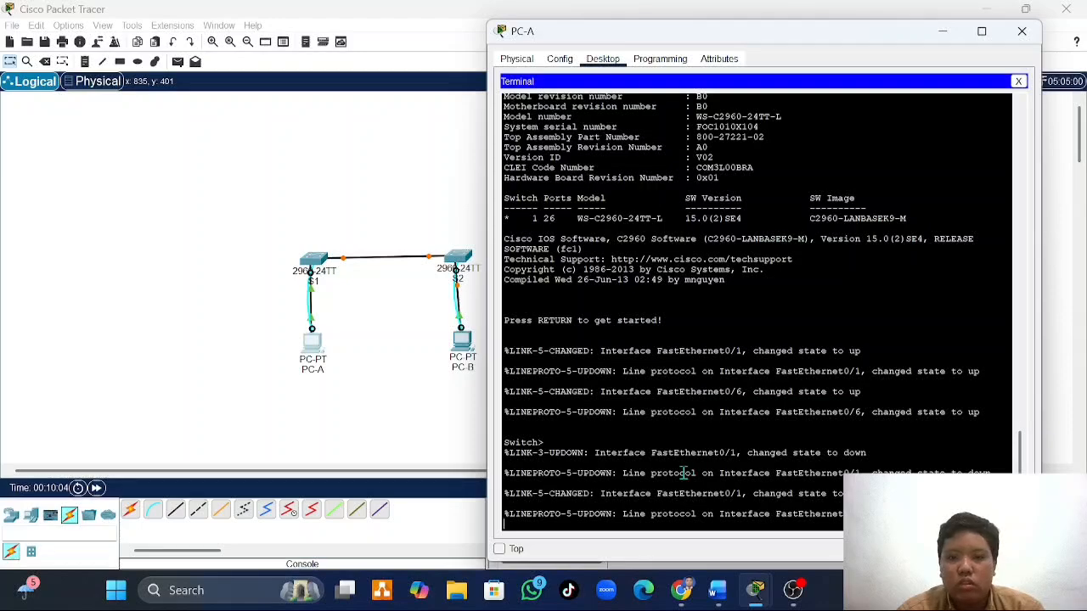
{"action": "key", "text": "Return"}
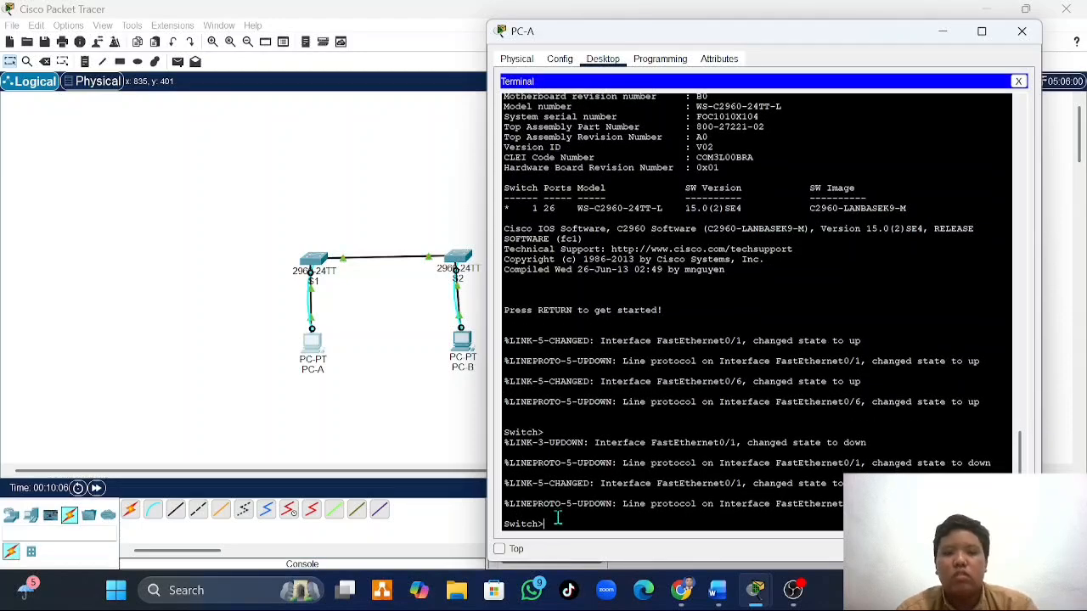
{"action": "type", "text": "en"}
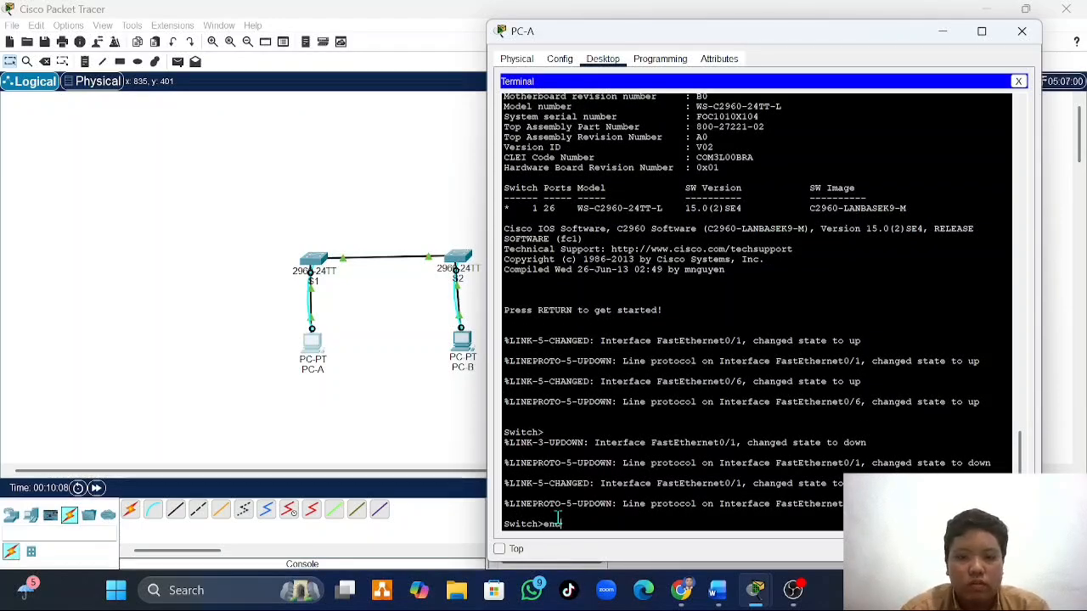
{"action": "type", "text": "able"}
{"action": "key", "text": "Return"}
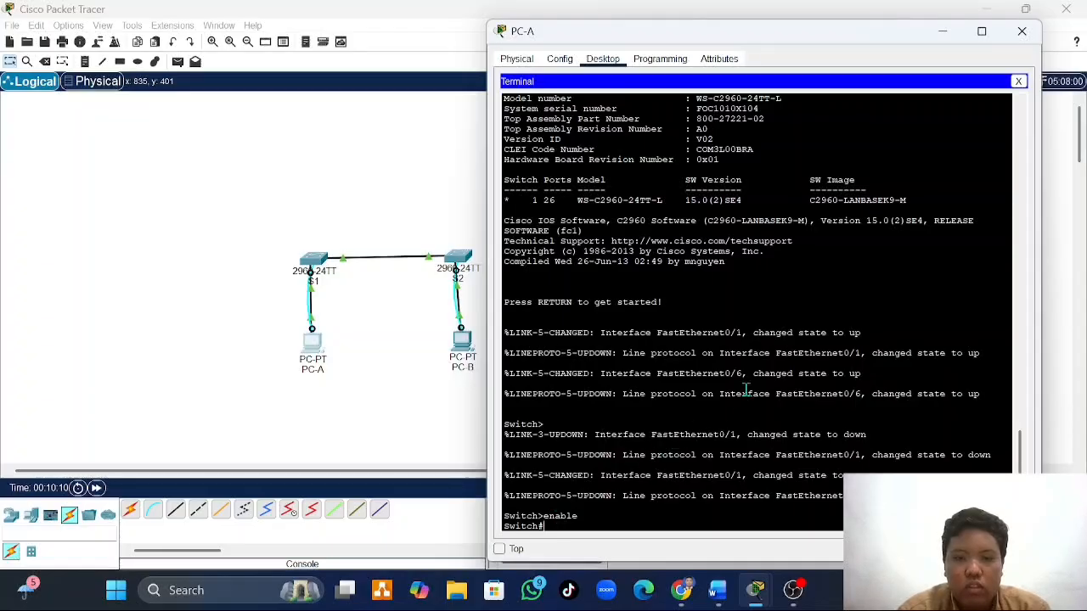
- Enter global configuration mode with configure terminal and set the switch's hostname to S1
{"action": "type", "text": "conf"}
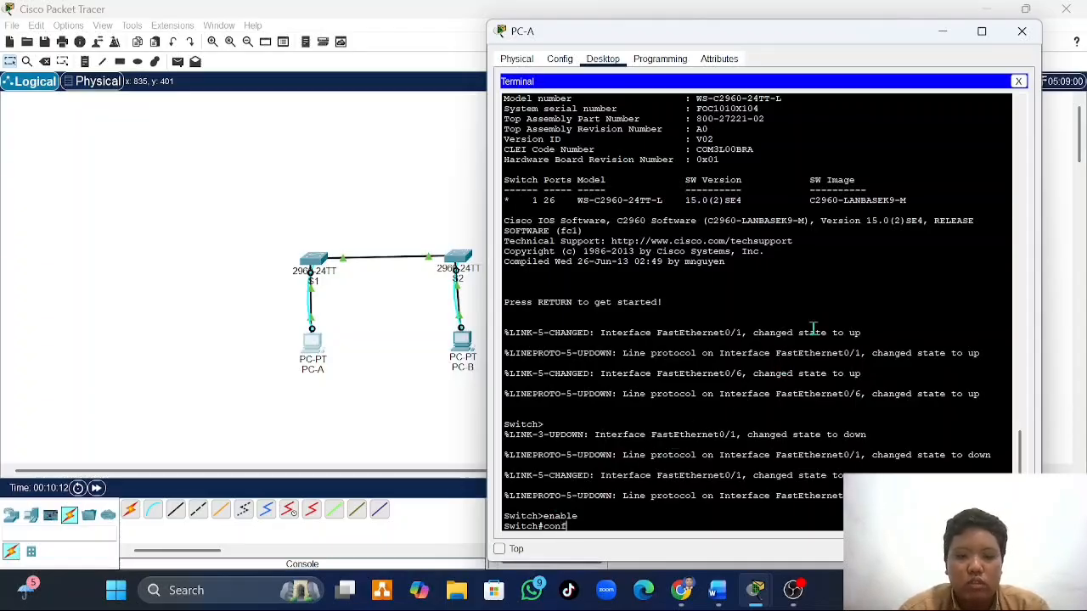
{"action": "type", "text": "igure ter"}
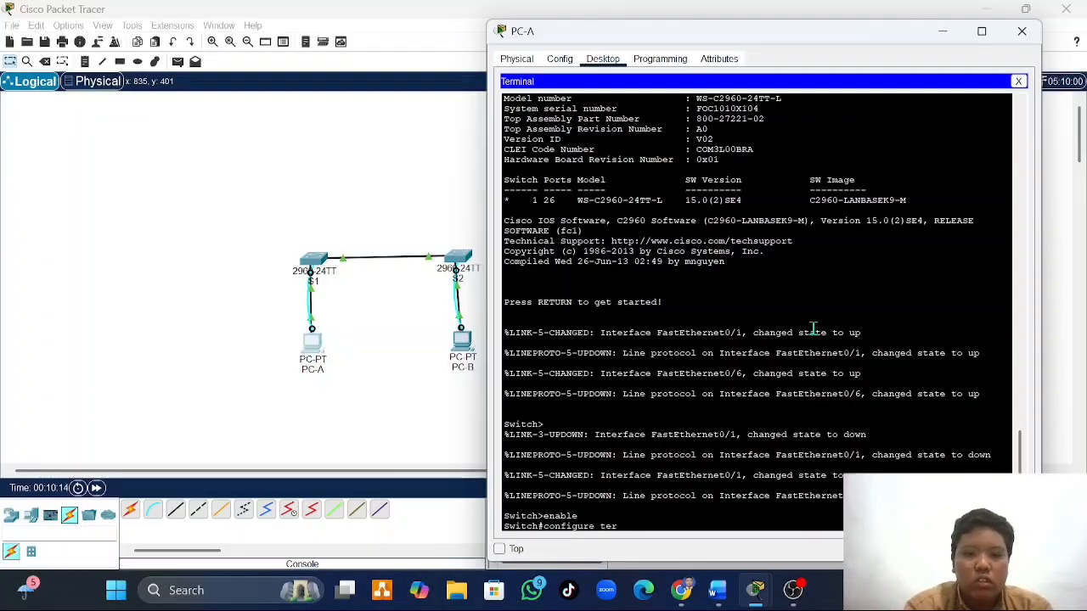
{"action": "type", "text": "minal"}
{"action": "key", "text": "Return"}
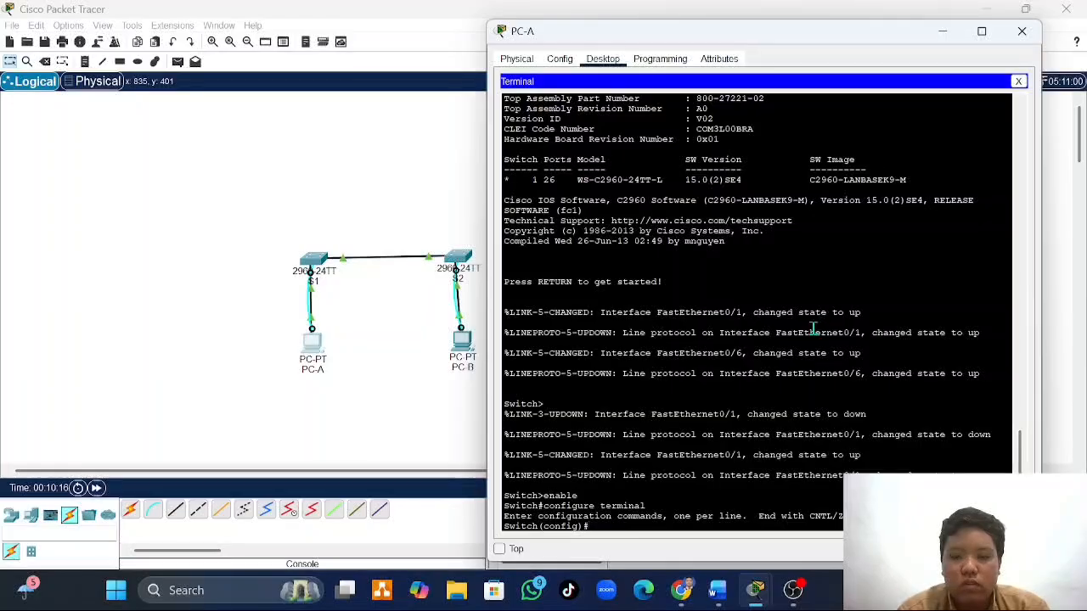
{"action": "type", "text": "ho"}
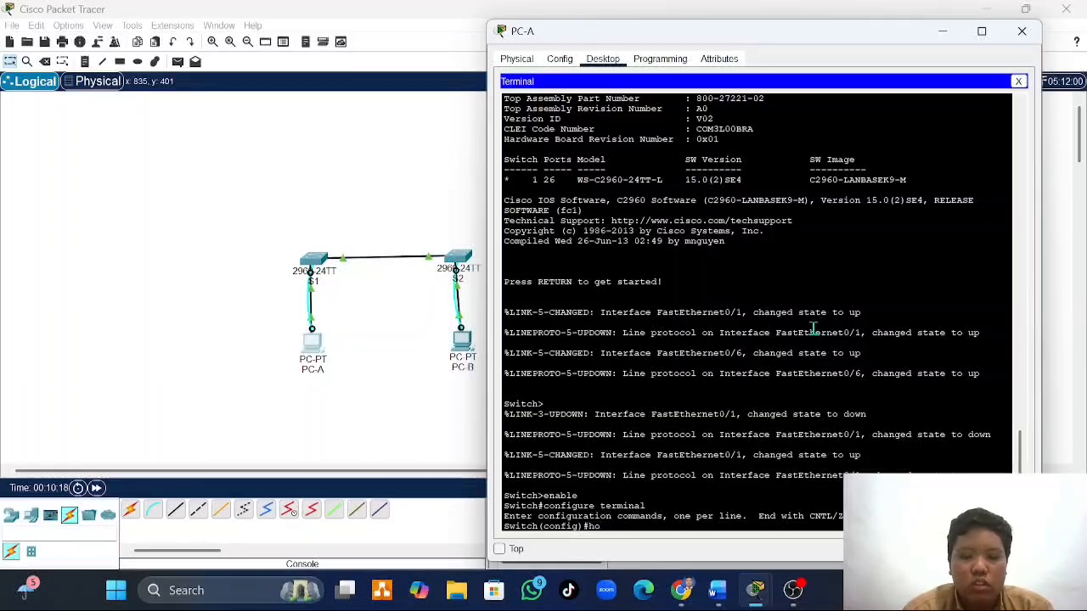
{"action": "type", "text": "stname"}
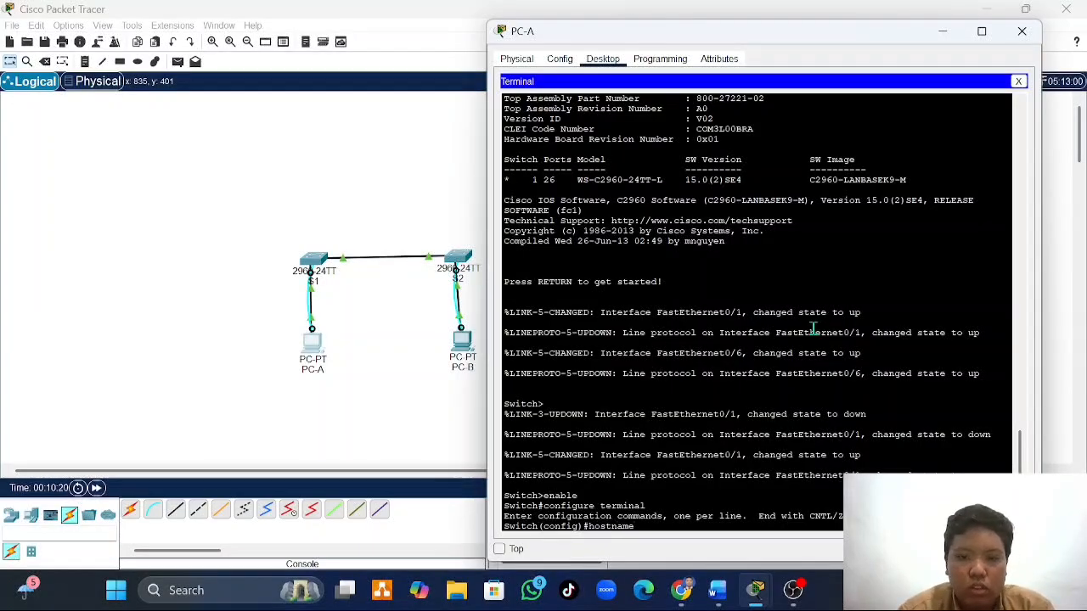
{"action": "type", "text": " S1"}
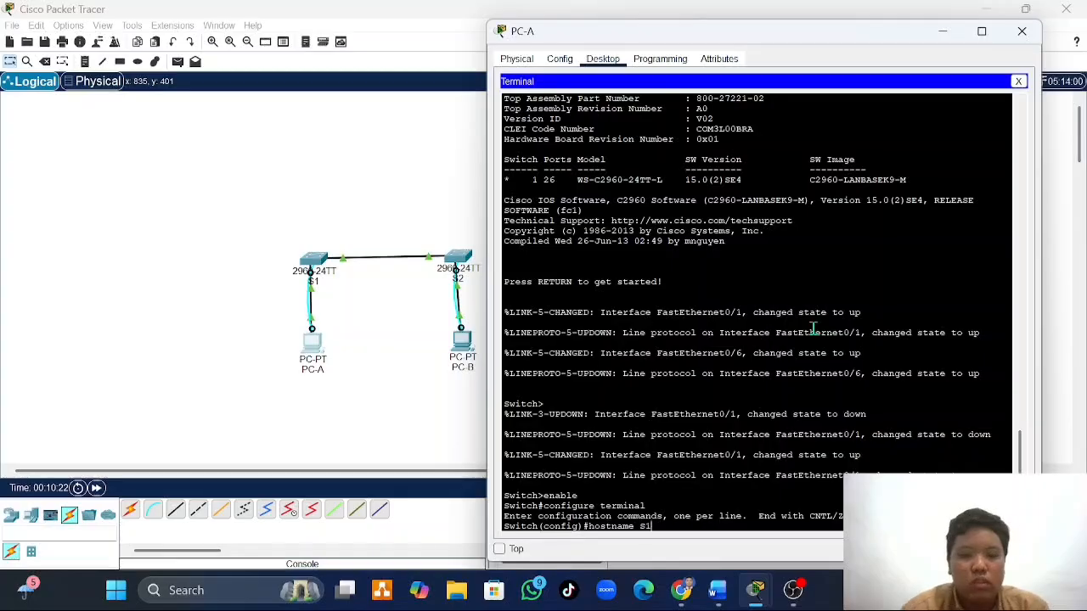
{"action": "key", "text": "Return"}
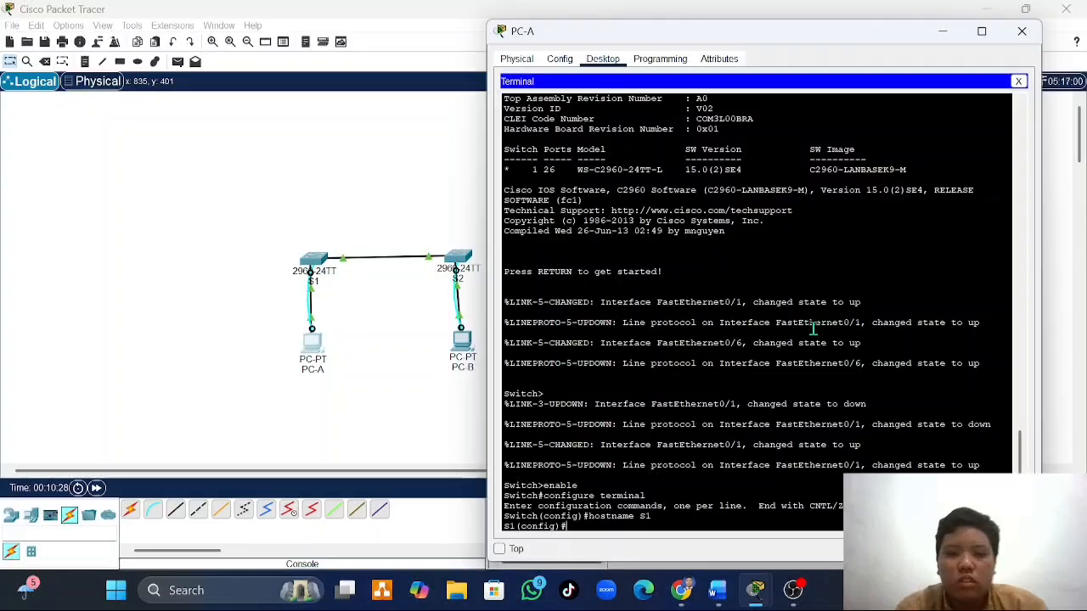
- Disable DNS lookup on S1 with the no ip domain-lookup command
{"action": "type", "text": "i"}
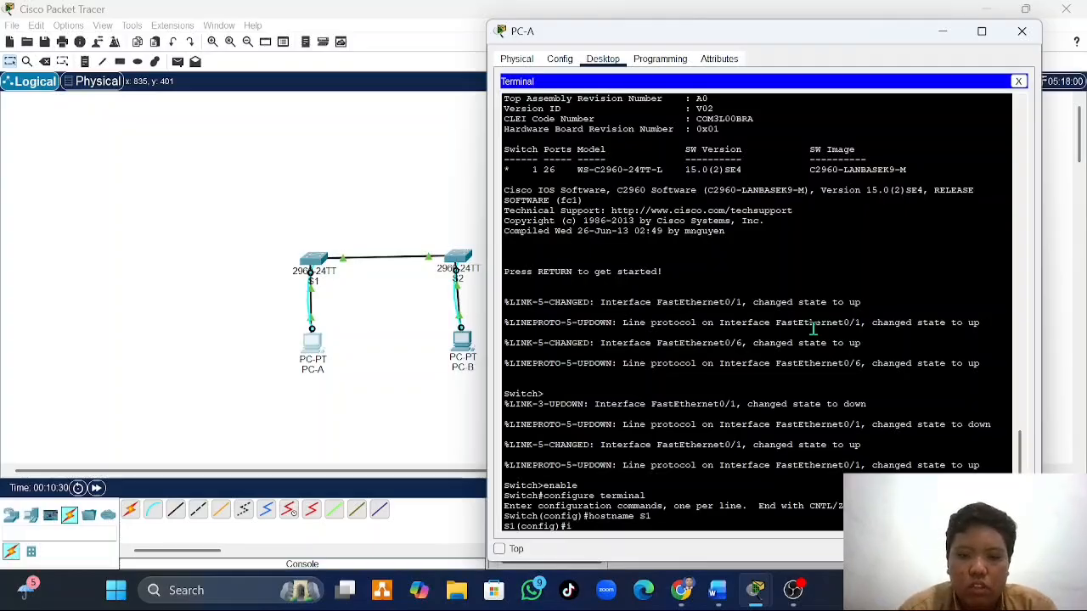
{"action": "type", "text": "p domai"}
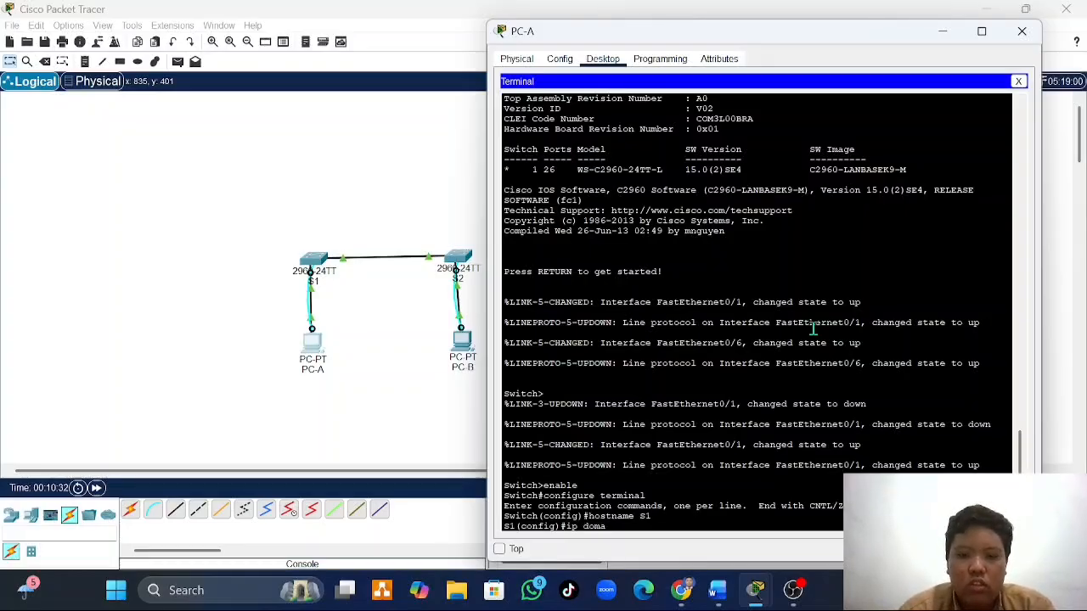
{"action": "key", "text": "BackSpace"}
{"action": "key", "text": "BackSpace"}
{"action": "key", "text": "BackSpace"}
{"action": "key", "text": "BackSpace"}
{"action": "key", "text": "BackSpace"}
{"action": "key", "text": "BackSpace"}
{"action": "key", "text": "BackSpace"}
{"action": "key", "text": "BackSpace"}
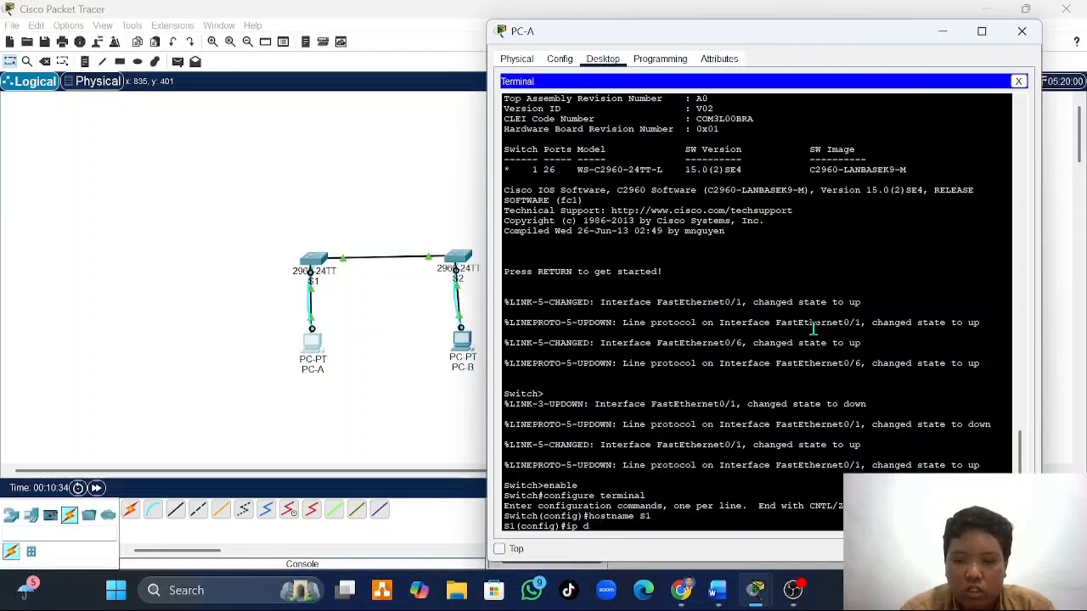
{"action": "type", "text": "no ip"}
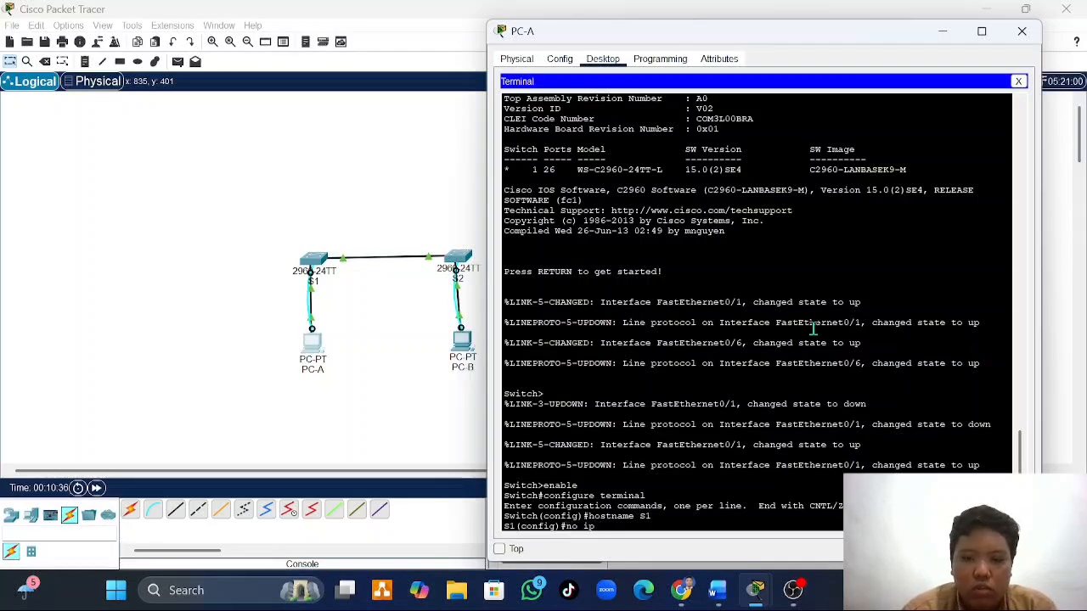
{"action": "type", "text": " domain"}
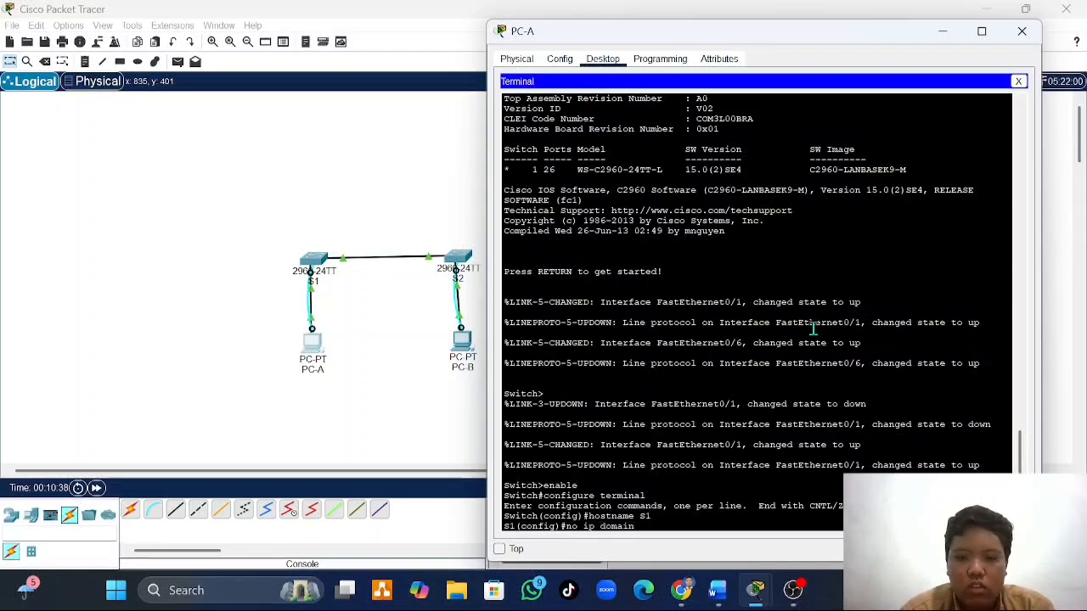
{"action": "type", "text": "-lookup"}
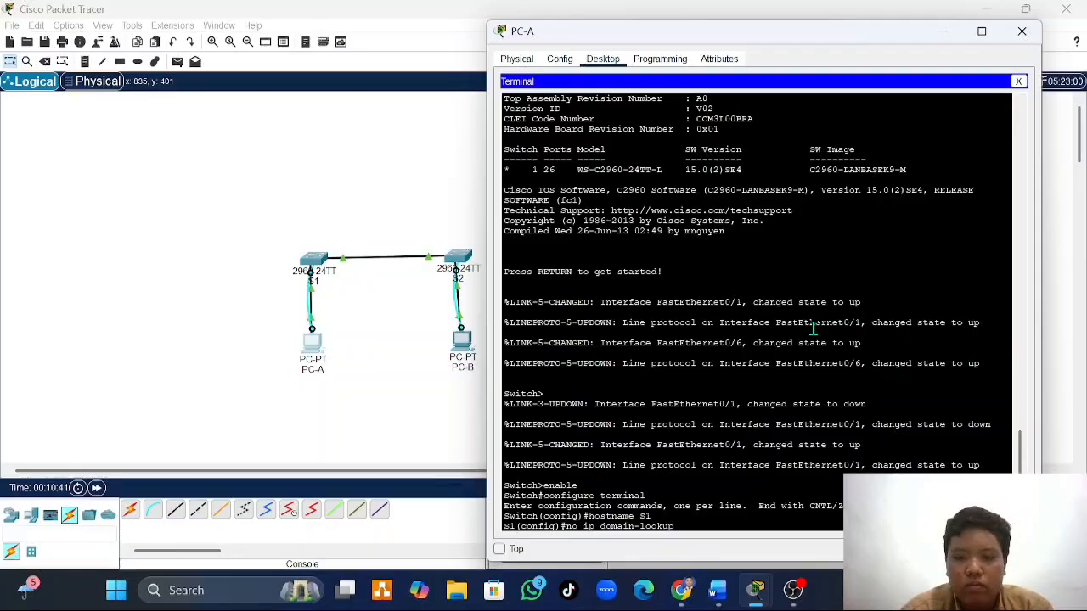
{"action": "key", "text": "Return"}
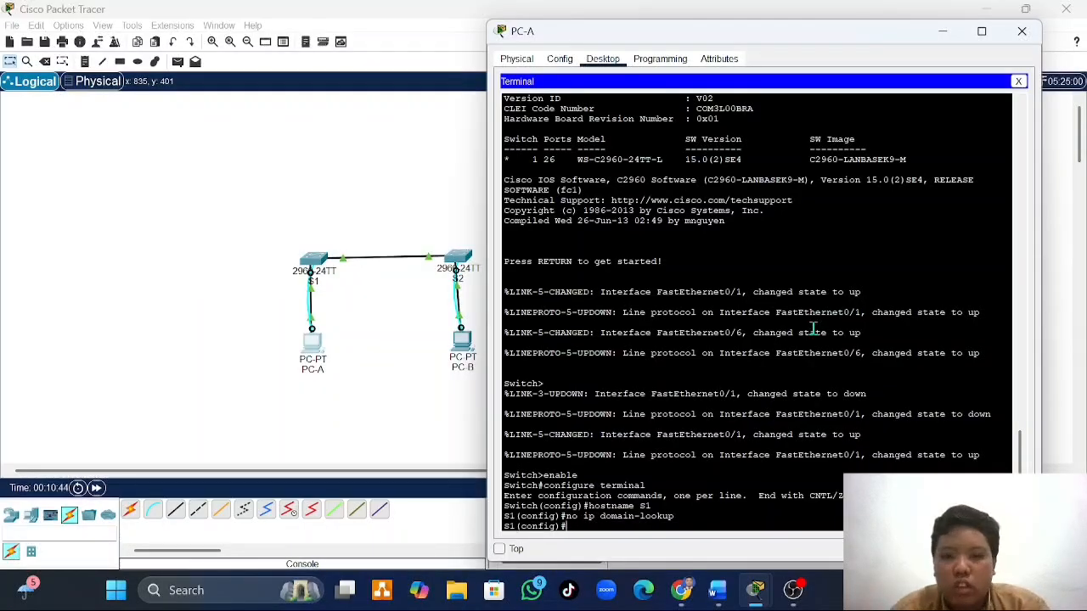
- Switch to Word to check the Langkah 4 requirements and S1's VLAN 1 addressing in Tabel Pengalamatan, and return to PC-A's terminal
{"action": "left_click", "coordinate": [718, 590]}
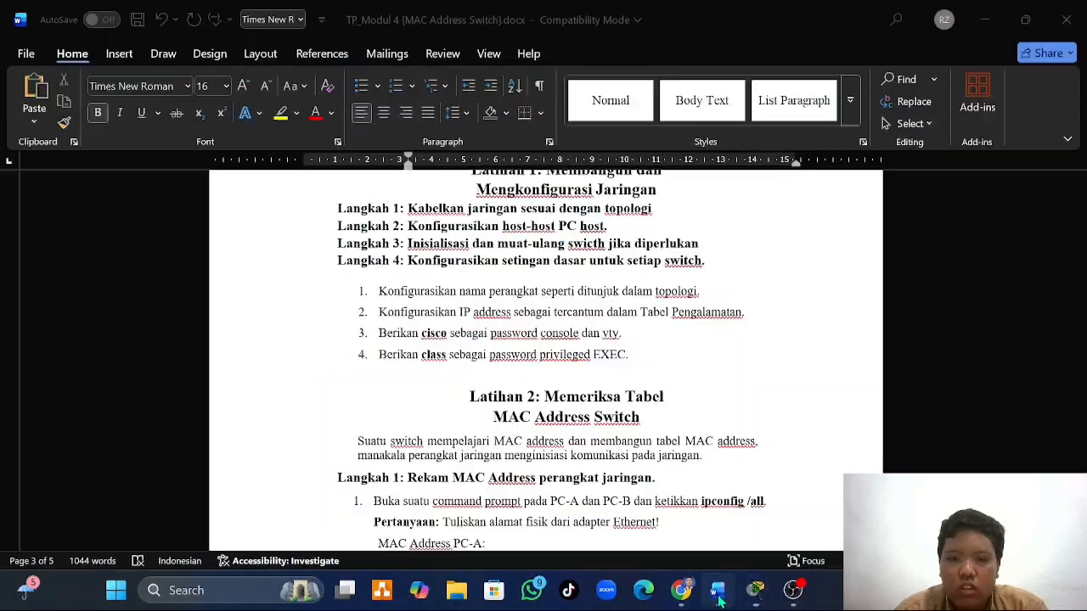
{"action": "scroll", "coordinate": [512, 429], "scroll_direction": "down", "scroll_amount": 1}
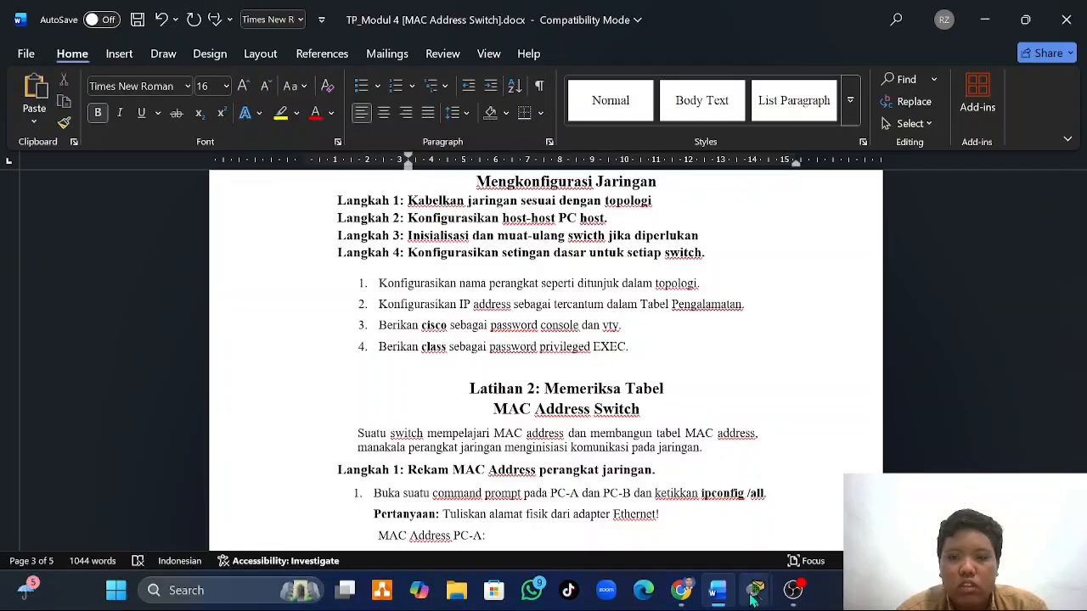
{"action": "scroll", "coordinate": [659, 406], "scroll_direction": "up", "scroll_amount": 10}
{"action": "scroll", "coordinate": [659, 405], "scroll_direction": "up", "scroll_amount": 3}
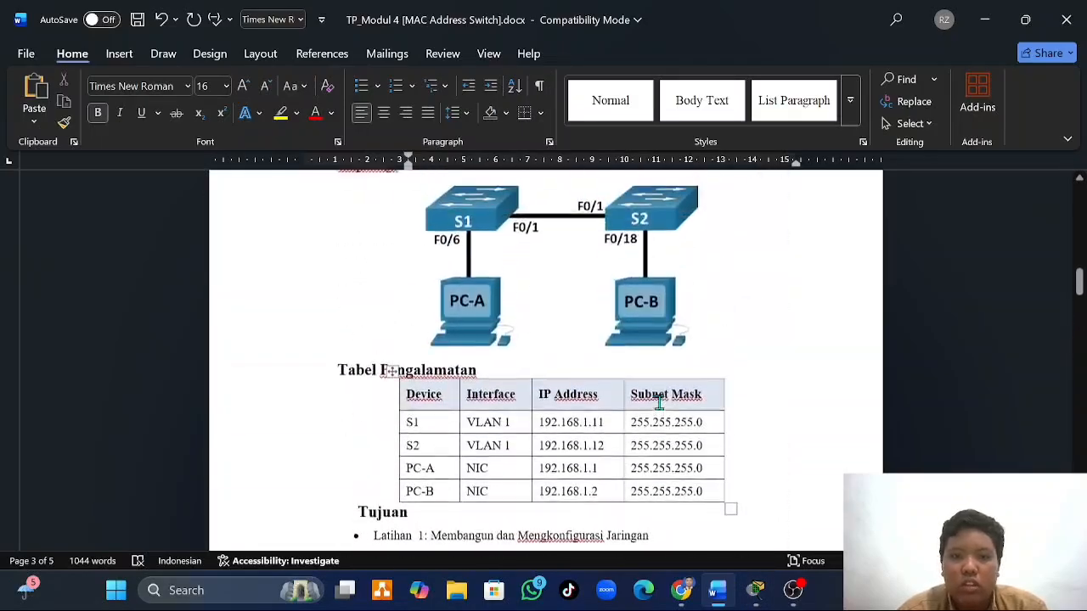
{"action": "scroll", "coordinate": [655, 403], "scroll_direction": "down", "scroll_amount": 1}
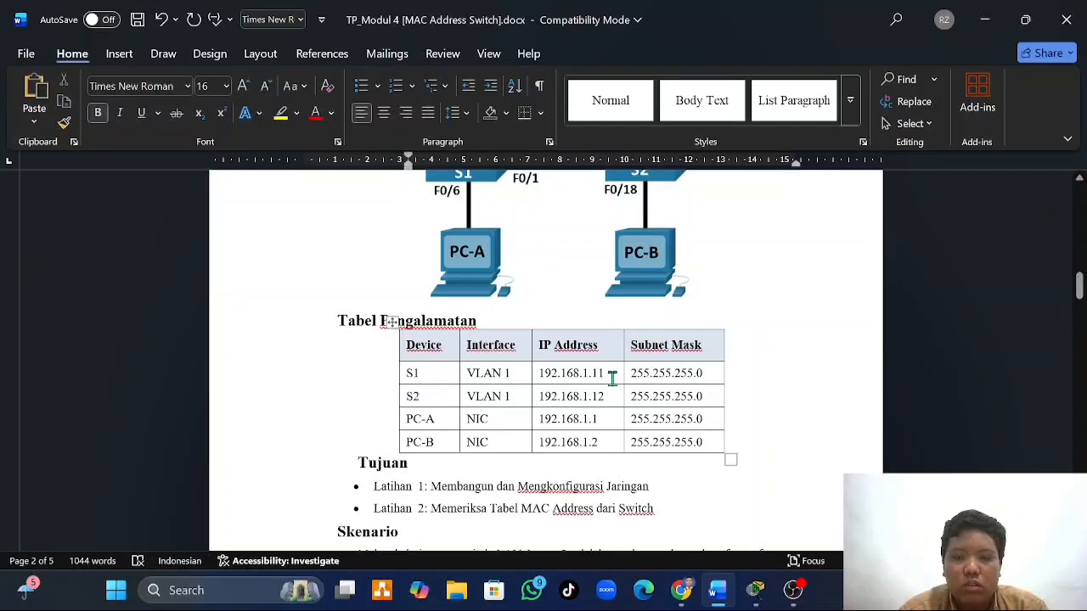
{"action": "left_click", "coordinate": [764, 601]}
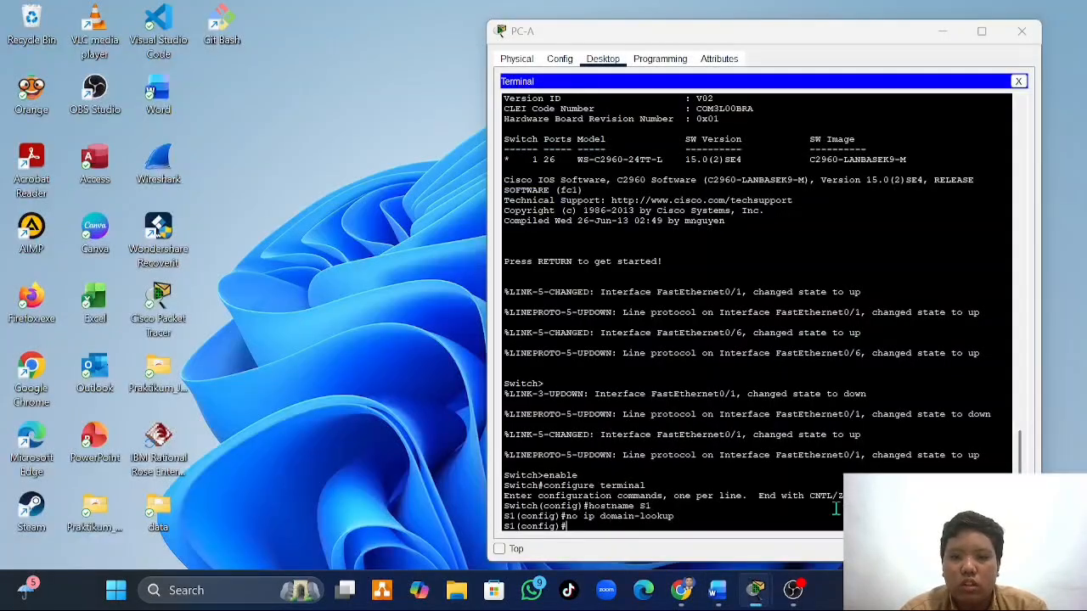
{"action": "left_click", "coordinate": [828, 514]}
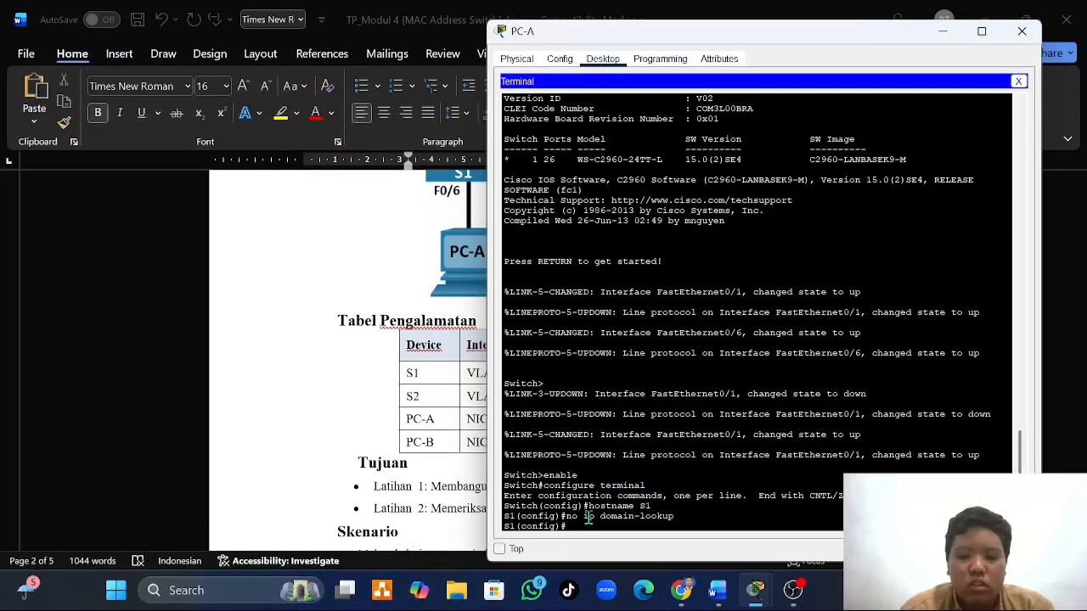
- Enter interface configuration mode for VLAN 1 on S1 with interface vlan 1
{"action": "type", "text": "terf"}
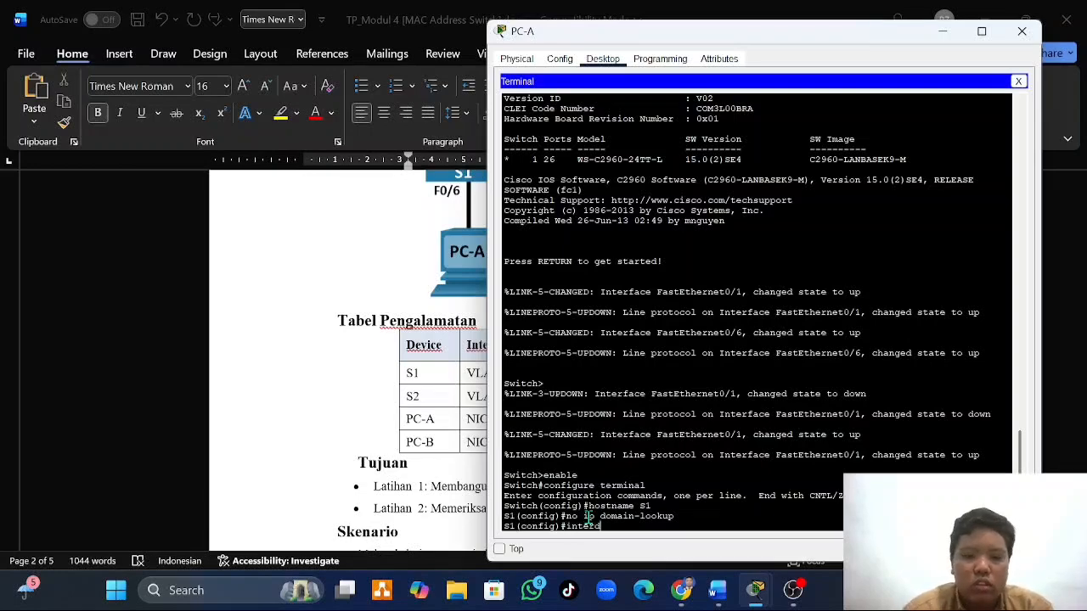
{"action": "type", "text": "ace"}
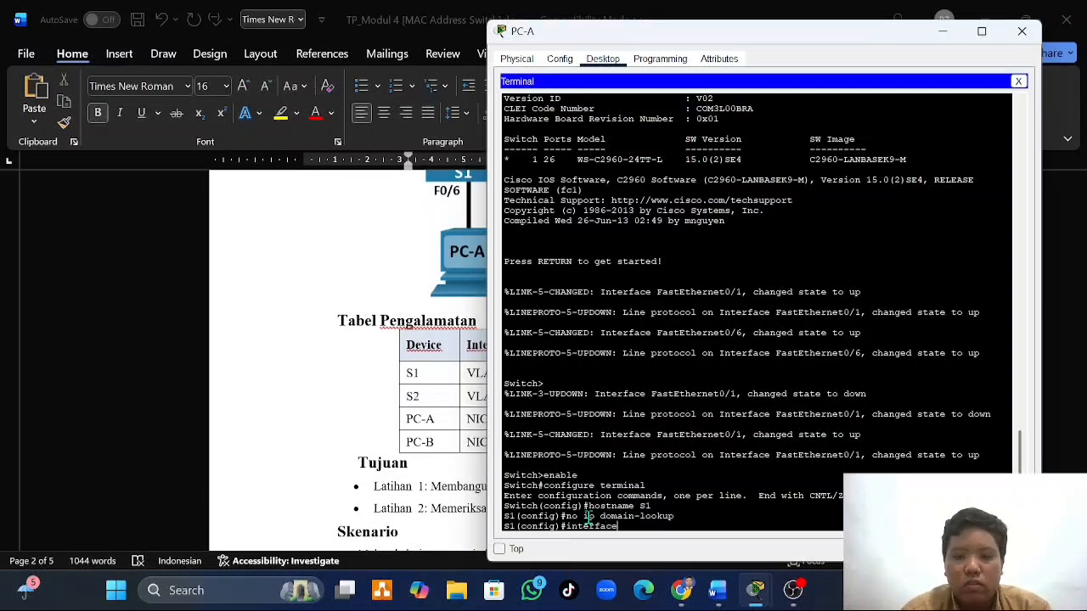
{"action": "type", "text": " vla"}
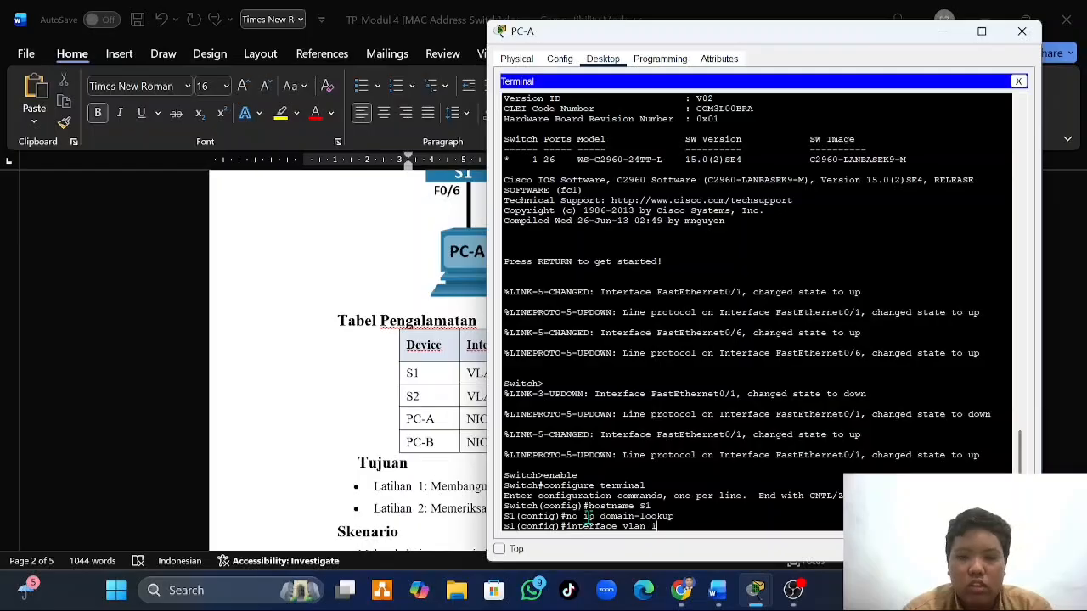
{"action": "type", "text": "n 1"}
{"action": "key", "text": "Return"}
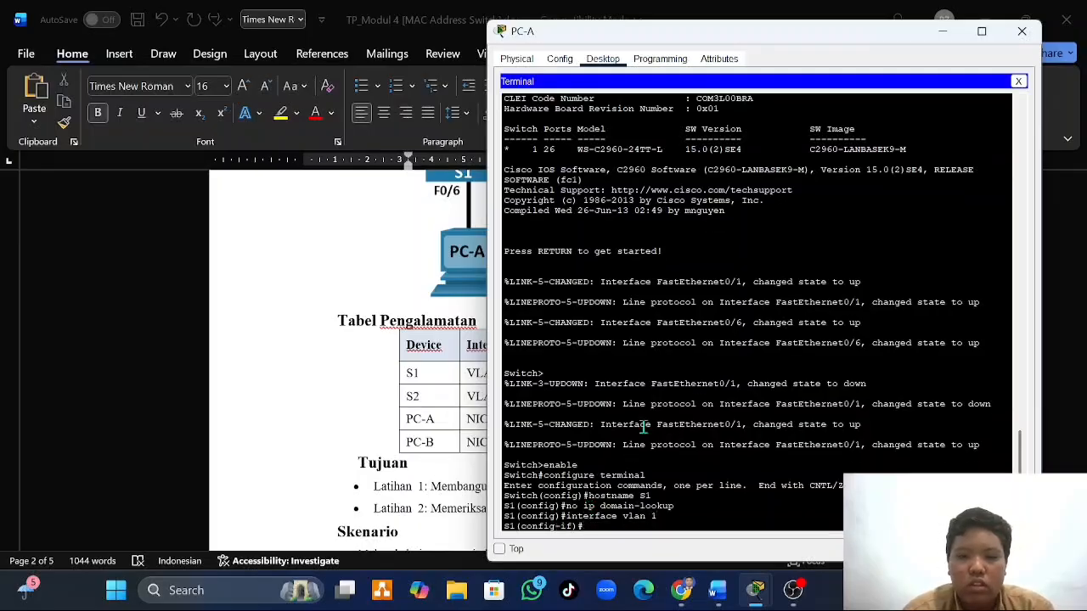
- Assign IP address 192.168.1.11 with subnet mask 255.255.255.0 to S1's VLAN 1 interface
{"action": "type", "text": "ip address"}
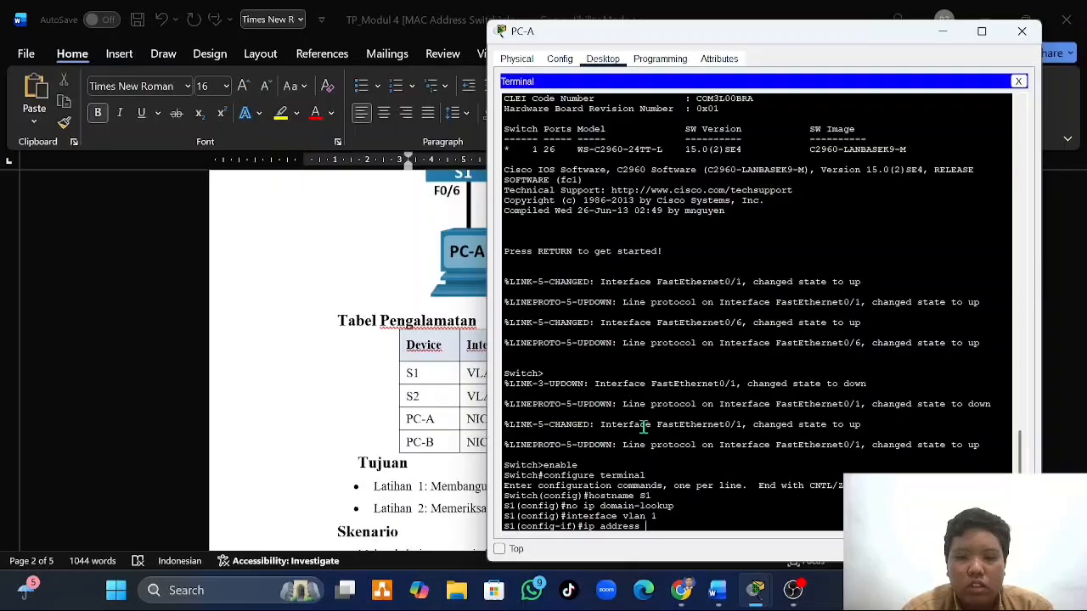
{"action": "type", "text": " 192.16"}
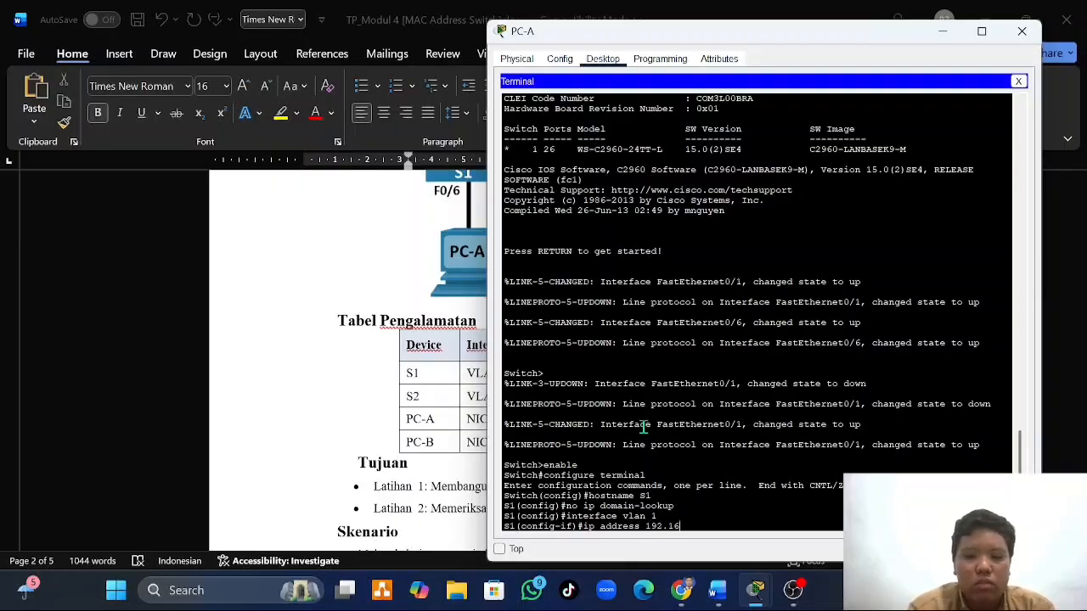
{"action": "type", "text": "8.1.11"}
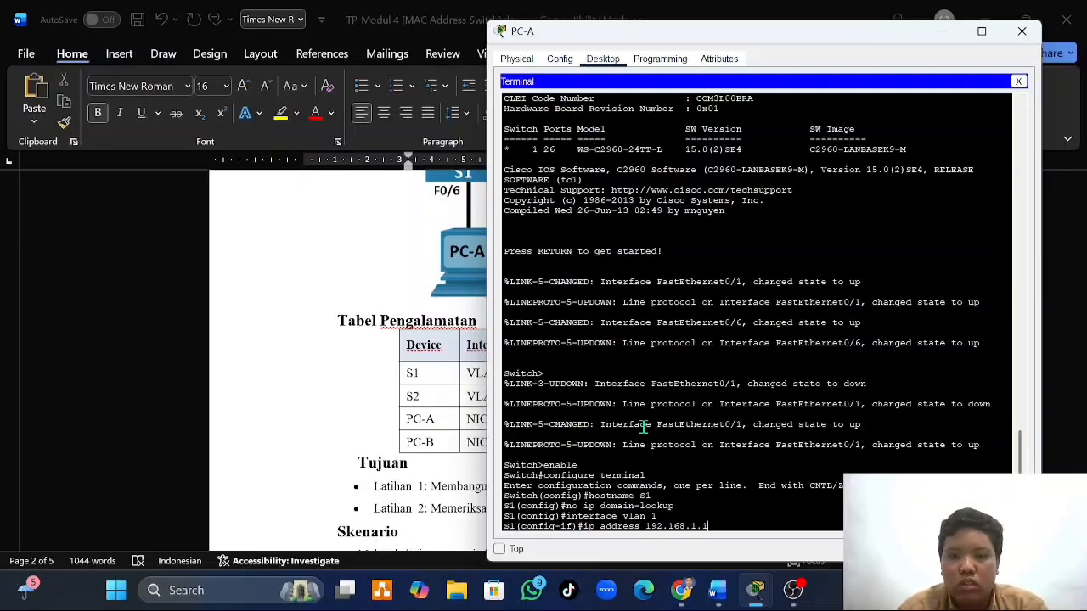
{"action": "type", "text": " 2"}
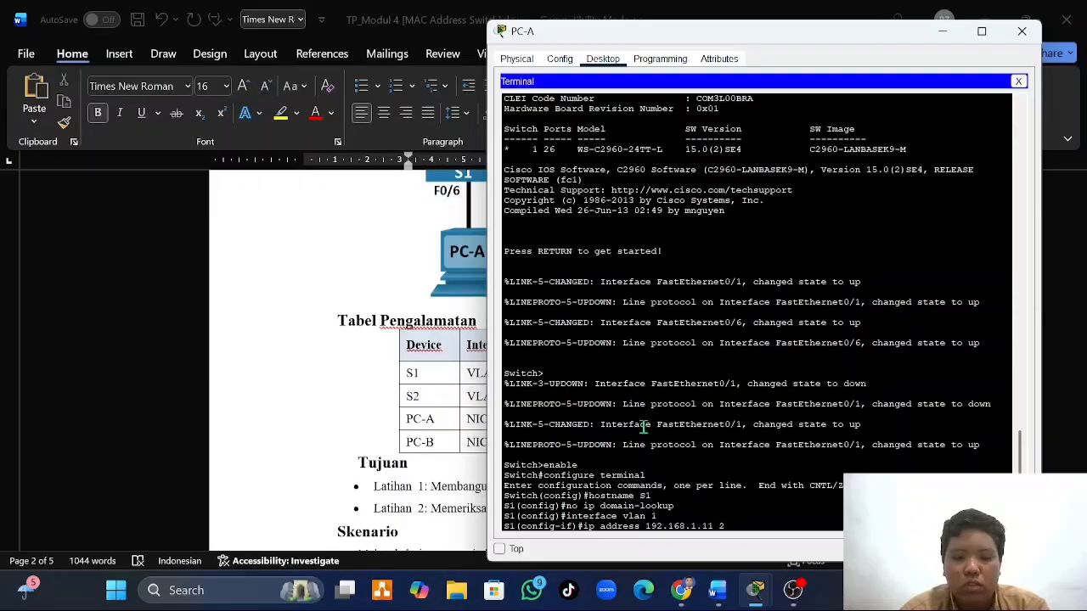
{"action": "type", "text": "55.255"}
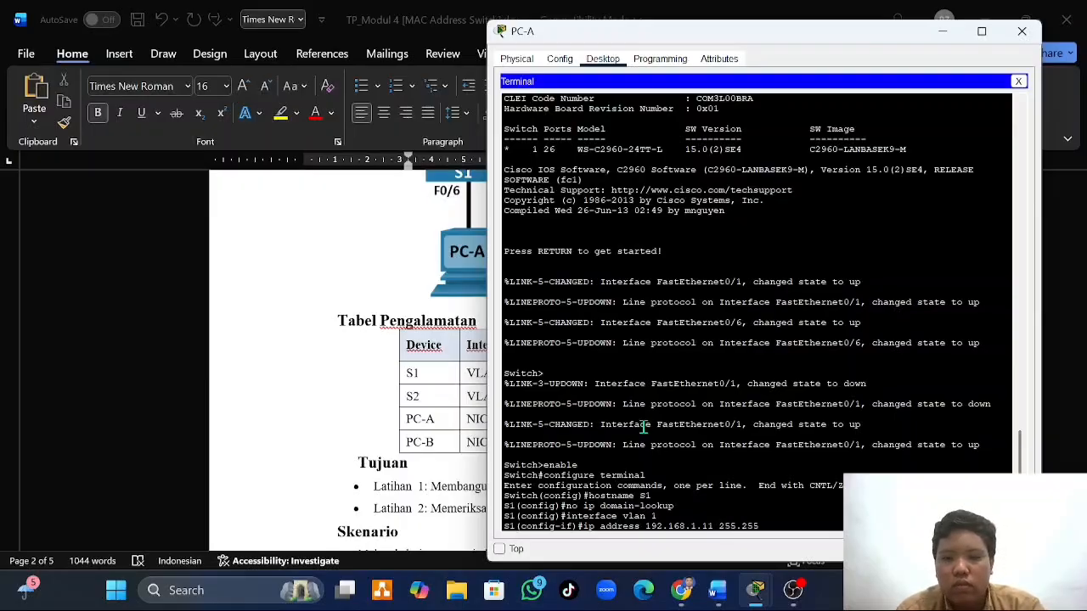
{"action": "type", "text": ".255.0"}
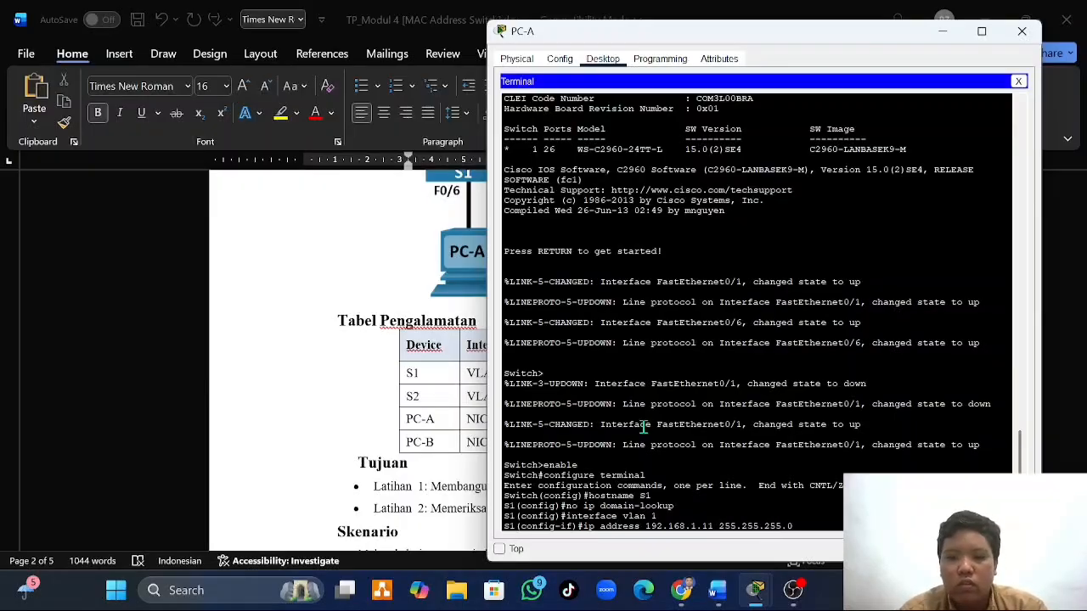
{"action": "key", "text": "Return"}
- Enable S1's VLAN 1 interface with no shutdown and exit to global configuration mode
{"action": "type", "text": "l"}
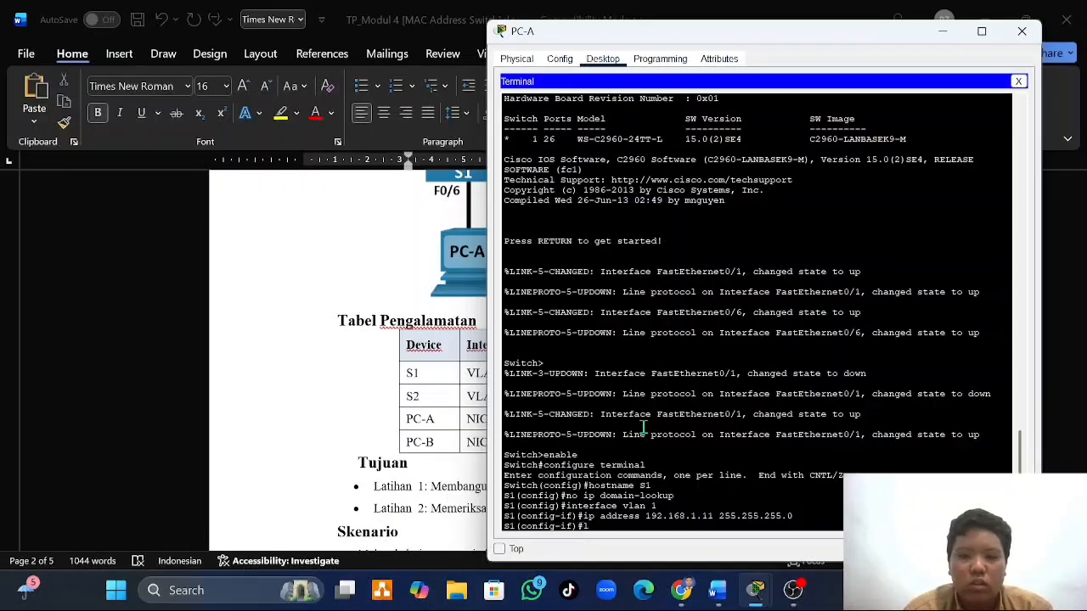
{"action": "type", "text": "og"}
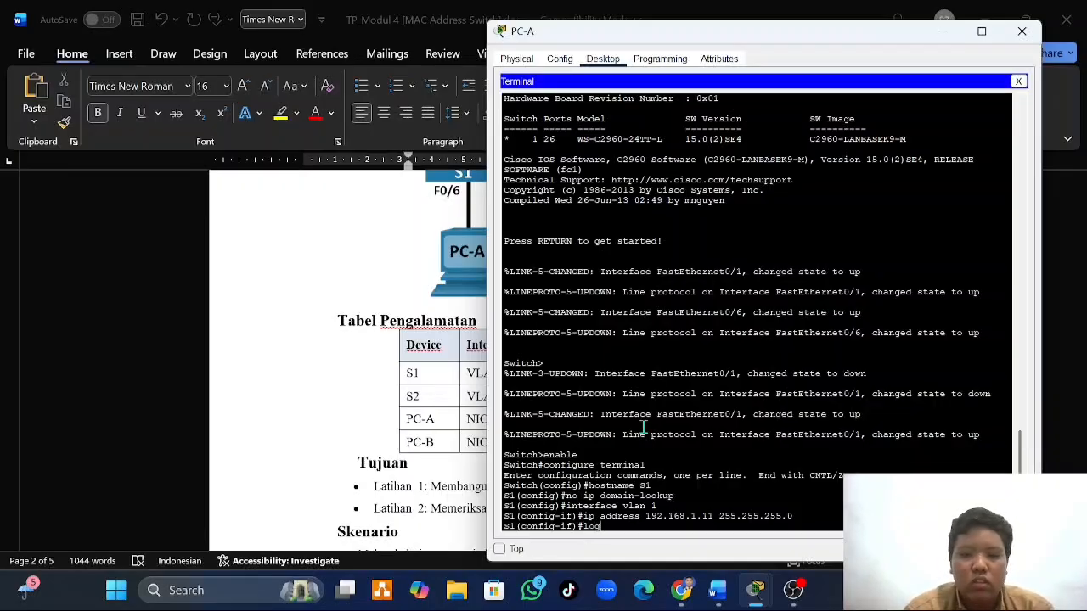
{"action": "key", "text": "BackSpace"}
{"action": "key", "text": "BackSpace"}
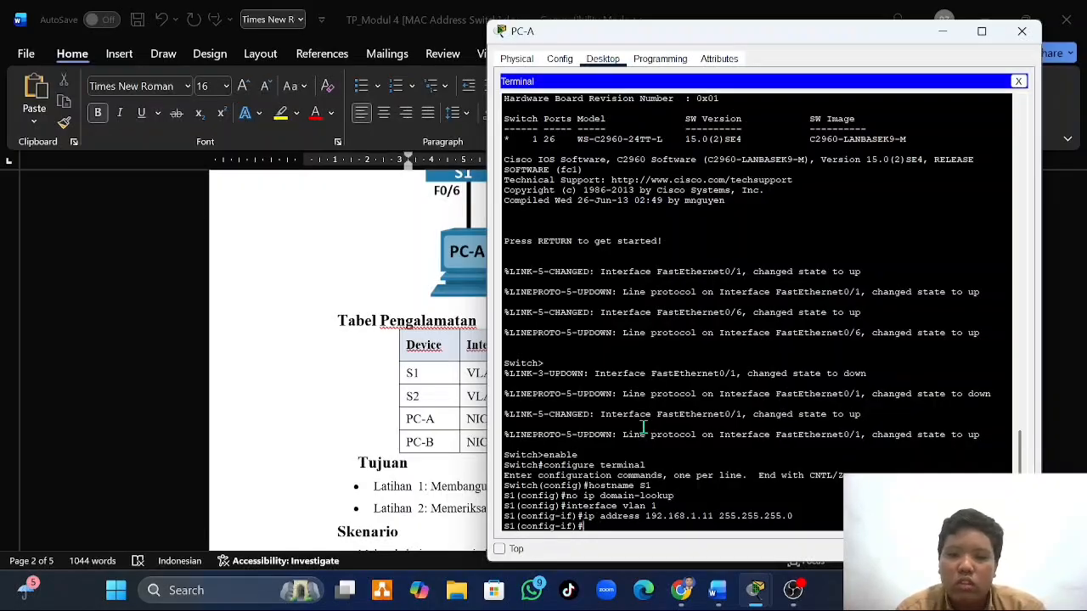
{"action": "type", "text": "no shut"}
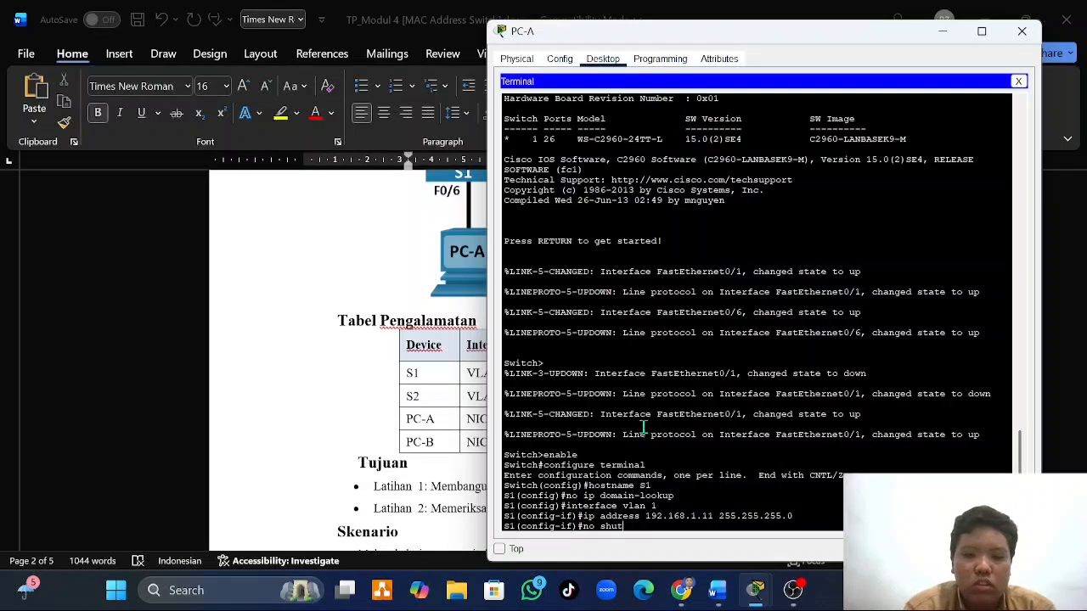
{"action": "type", "text": "down"}
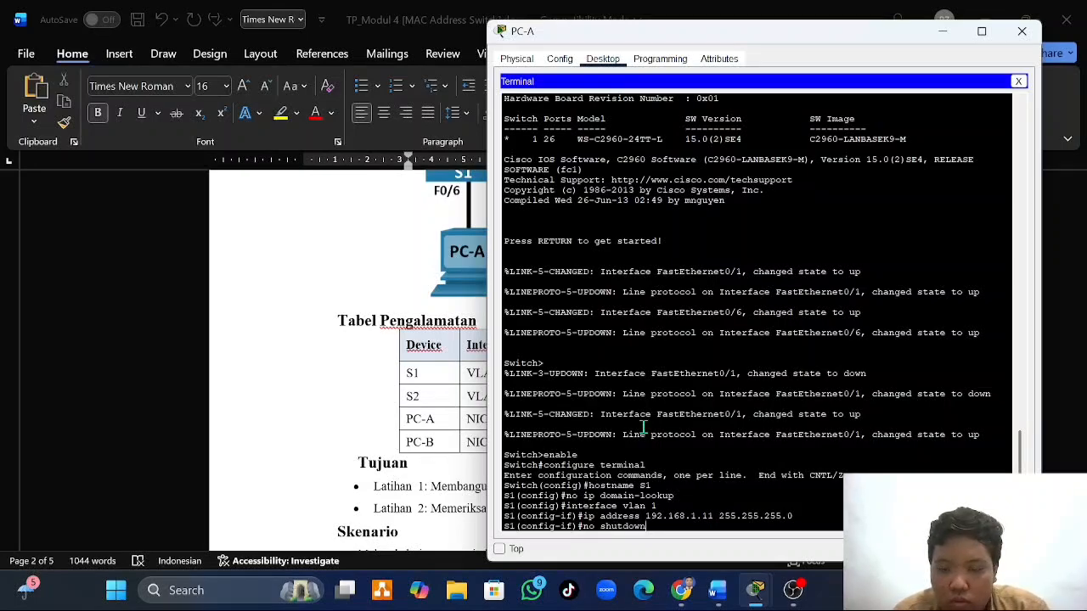
{"action": "key", "text": "Return"}
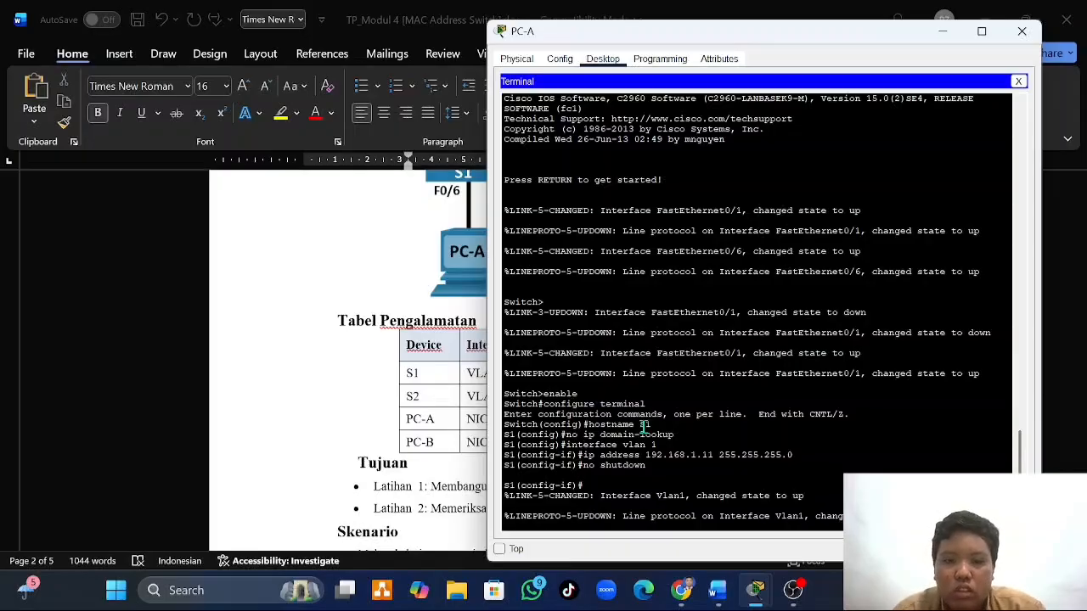
{"action": "key", "text": "Return"}
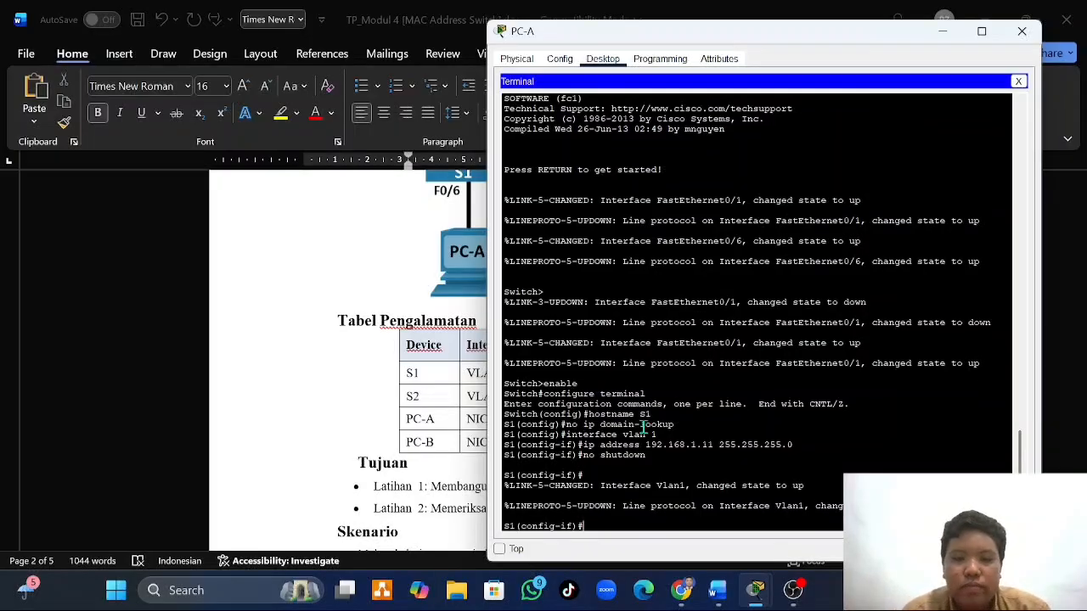
{"action": "type", "text": "exit"}
{"action": "key", "text": "Return"}
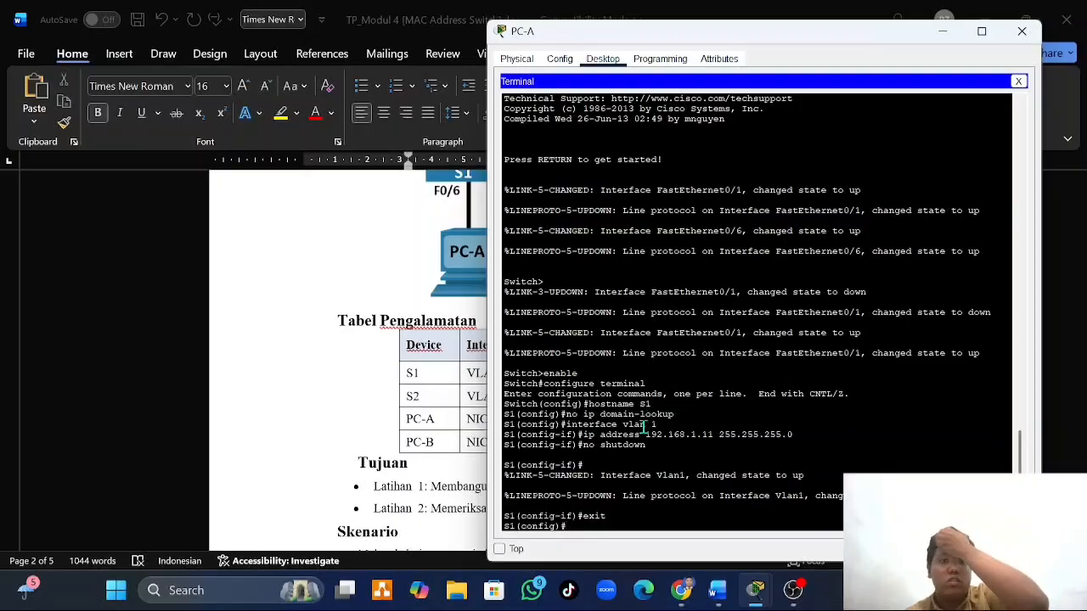
- Return to the topology, open PC-B's terminal with the default port configuration, and move its window off the devices
{"action": "mouse_move", "coordinate": [755, 591]}
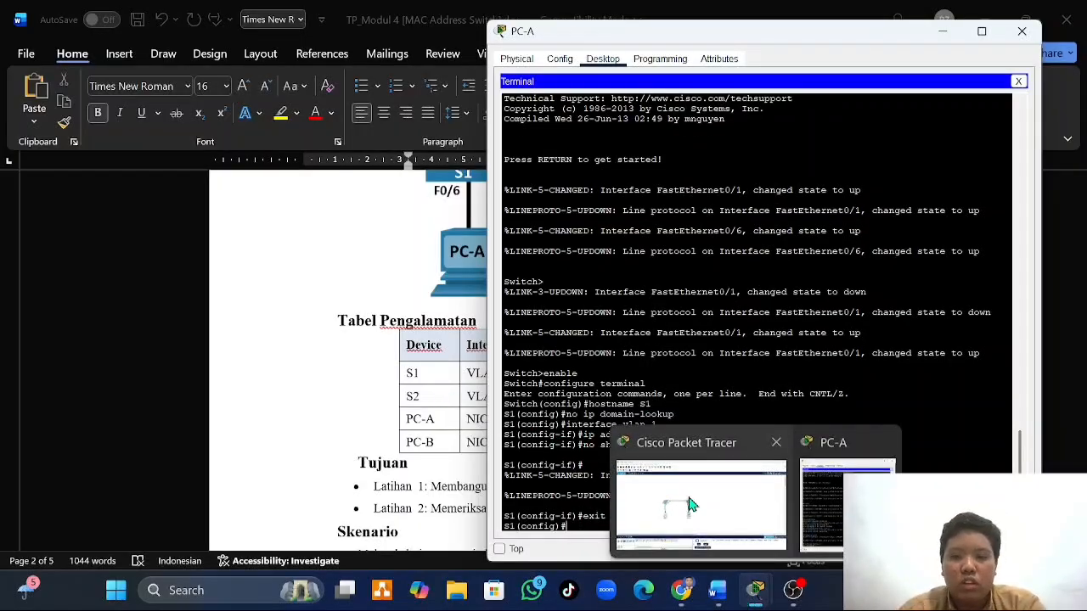
{"action": "left_click", "coordinate": [690, 504]}
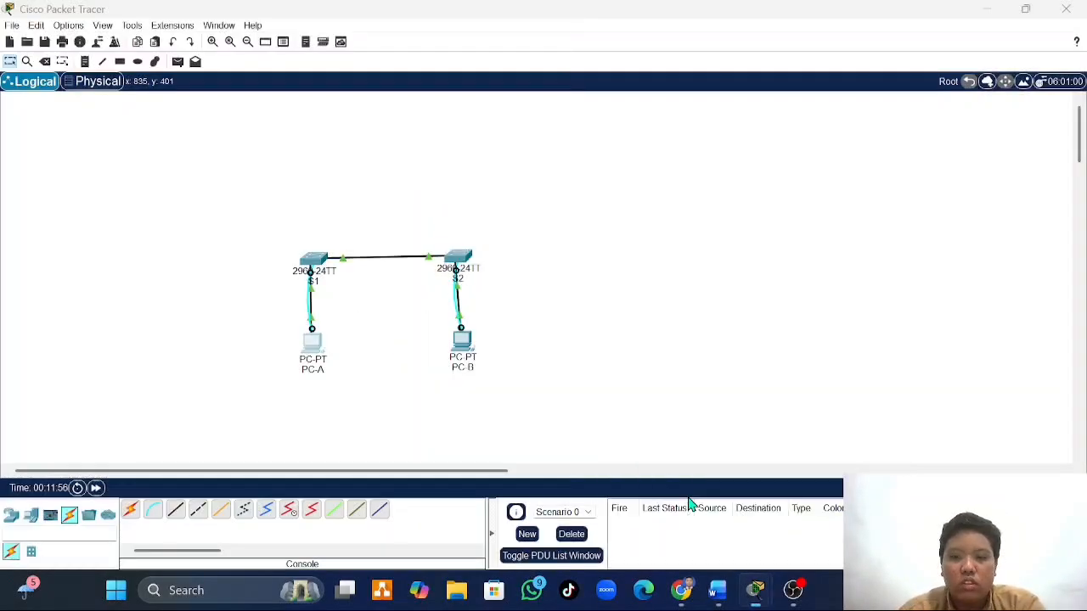
{"action": "left_click", "coordinate": [461, 348]}
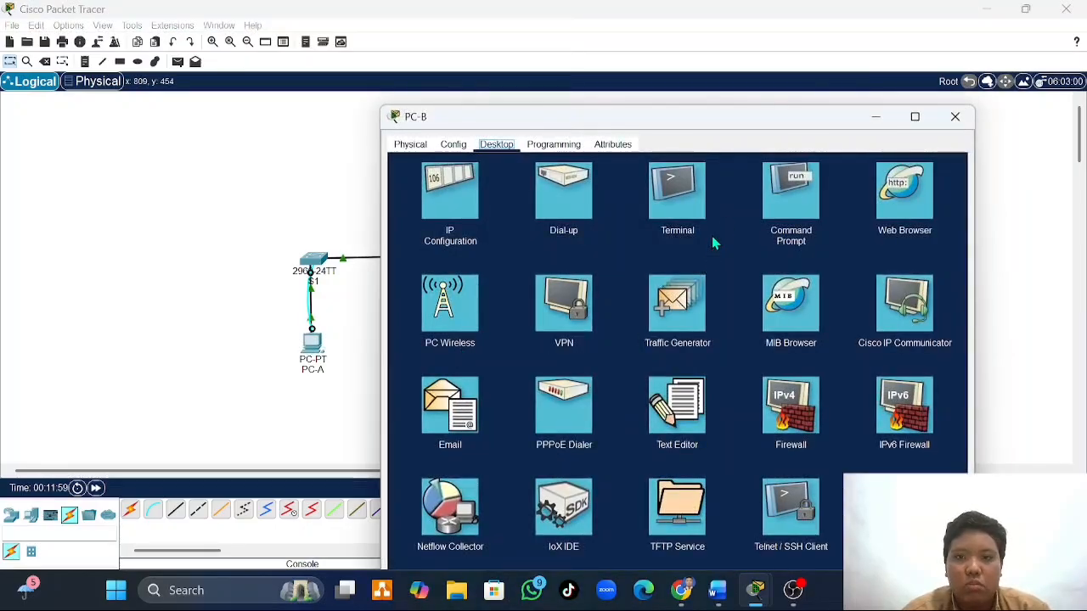
{"action": "left_click", "coordinate": [679, 203]}
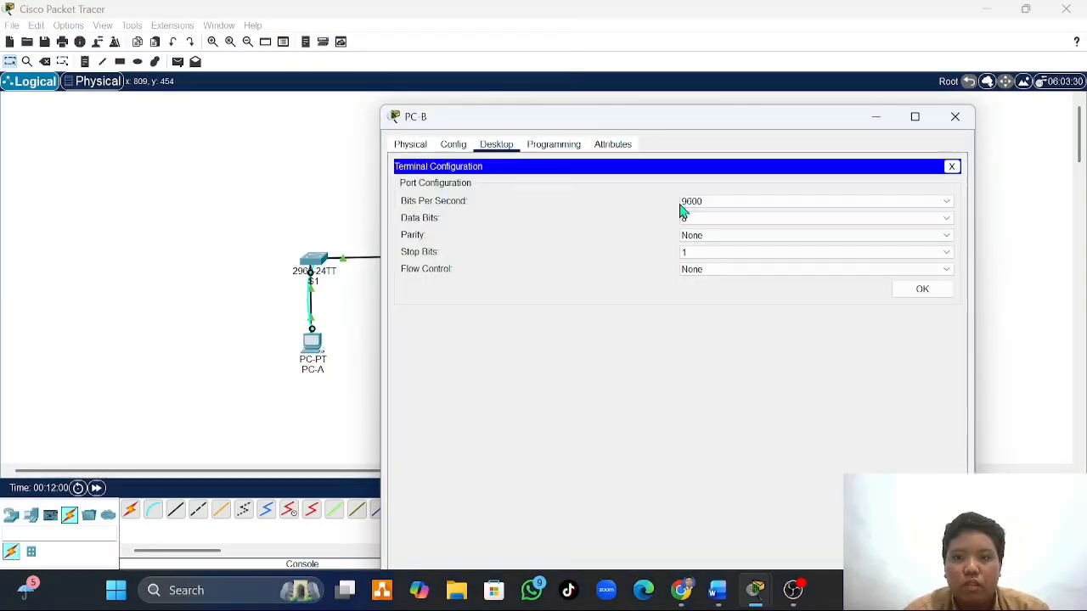
{"action": "left_click", "coordinate": [912, 293]}
{"action": "left_click_drag", "start_coordinate": [764, 116], "coordinate": [855, 20]}
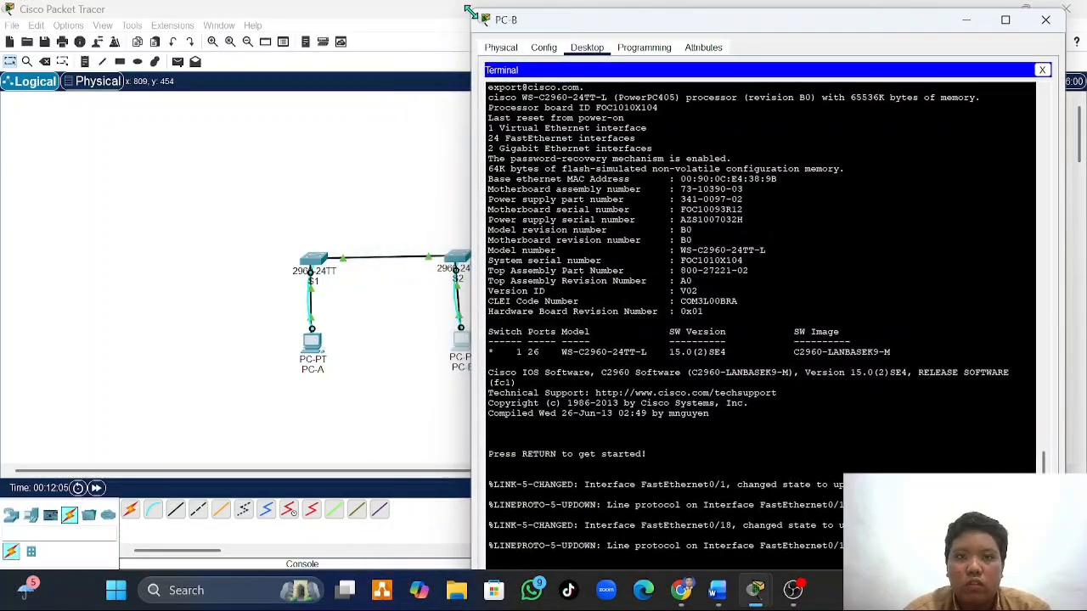
- Shrink PC-B's window and move it clear of the topology, and start the switch's console session in the terminal
{"action": "left_click_drag", "start_coordinate": [471, 14], "coordinate": [586, 116]}
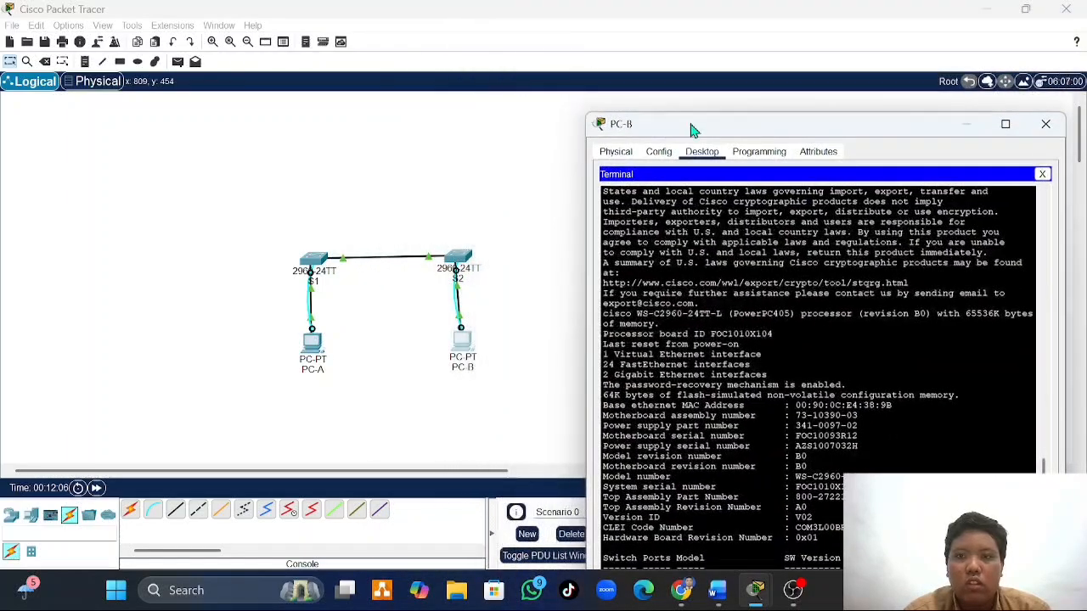
{"action": "left_click_drag", "start_coordinate": [781, 128], "coordinate": [772, 54]}
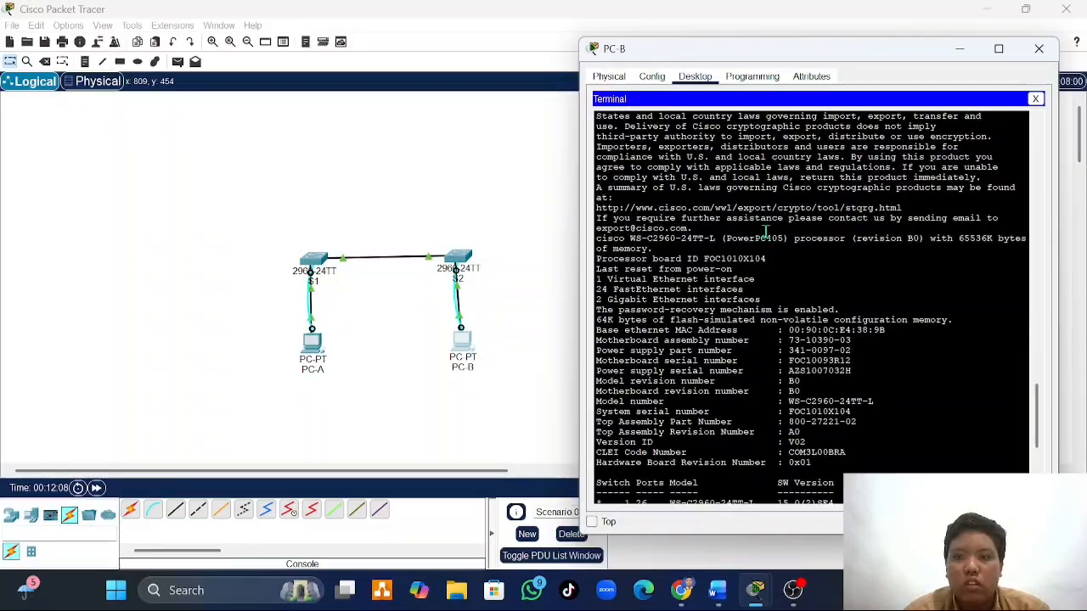
{"action": "key", "text": "Return"}
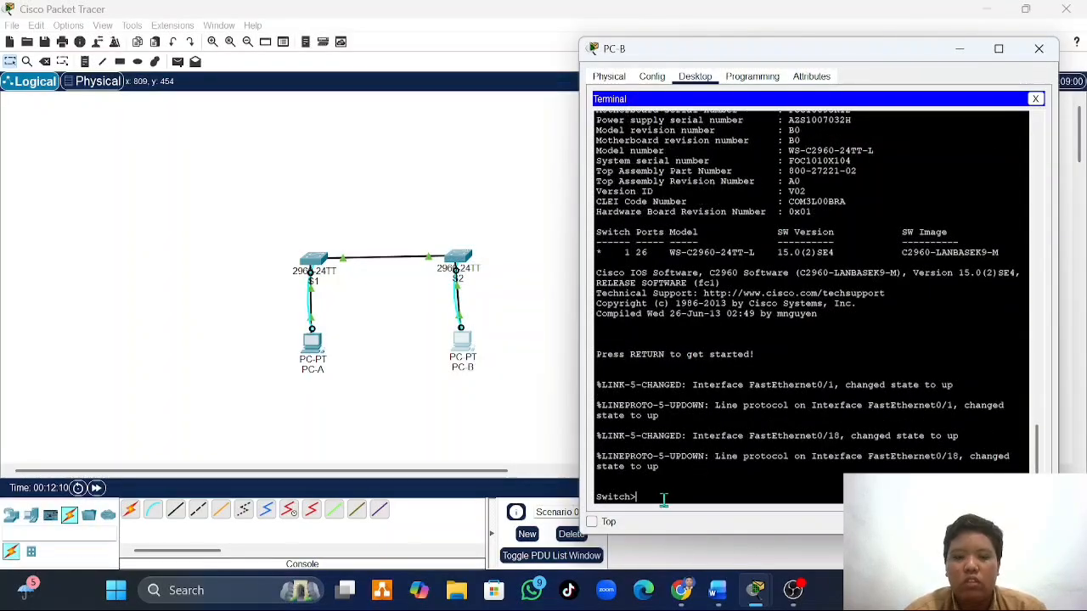
- Enter privileged mode with enable and global configuration mode with configure terminal on the switch connected to PC-B
{"action": "type", "text": "enable"}
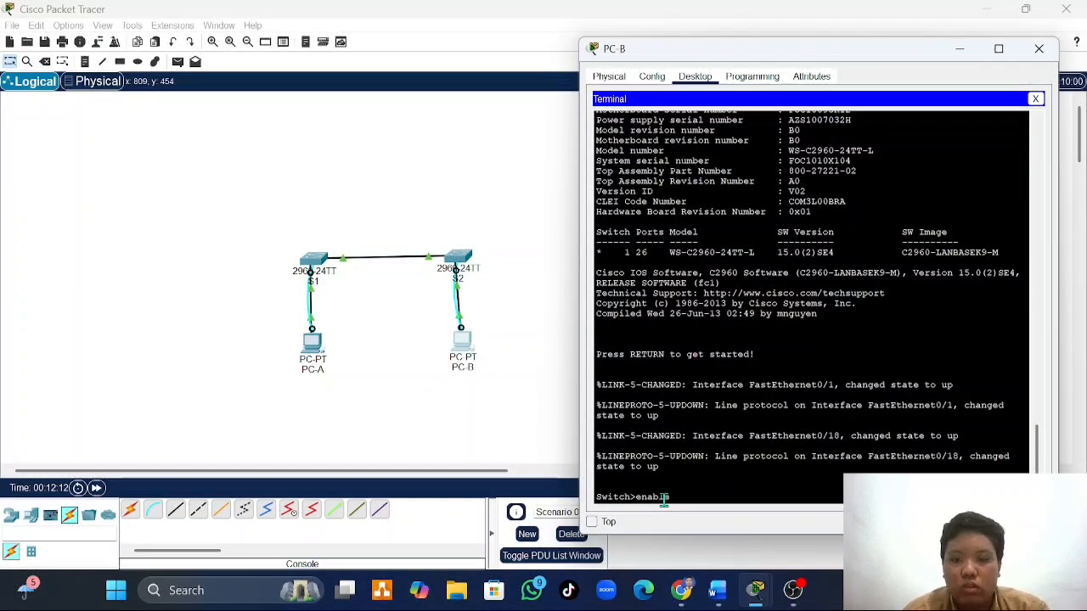
{"action": "scroll", "coordinate": [724, 348], "scroll_direction": "up", "scroll_amount": 10}
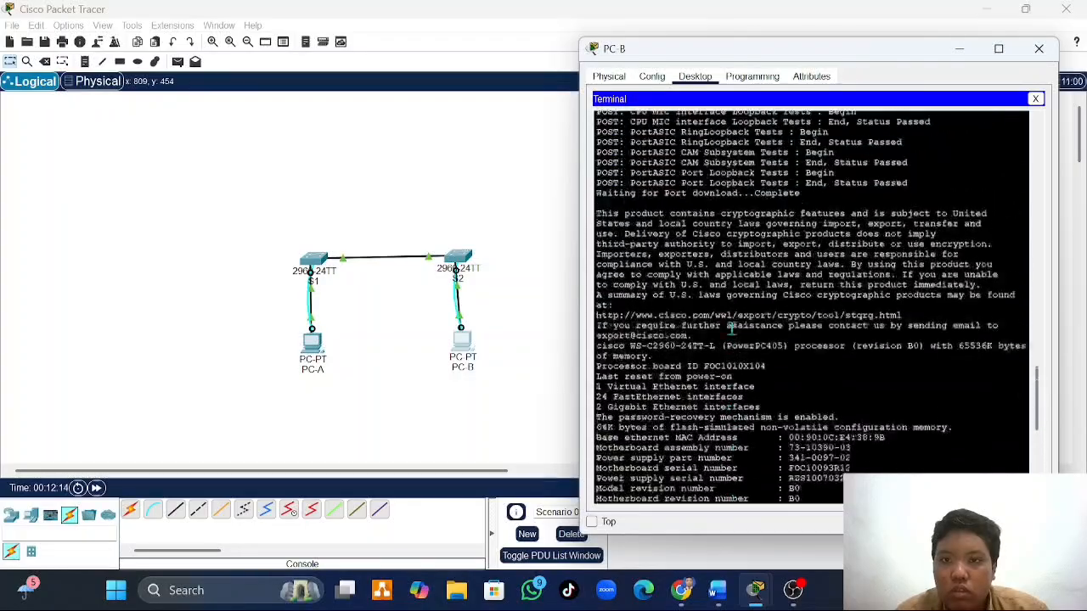
{"action": "scroll", "coordinate": [732, 329], "scroll_direction": "up", "scroll_amount": 4}
{"action": "scroll", "coordinate": [732, 329], "scroll_direction": "down", "scroll_amount": 15}
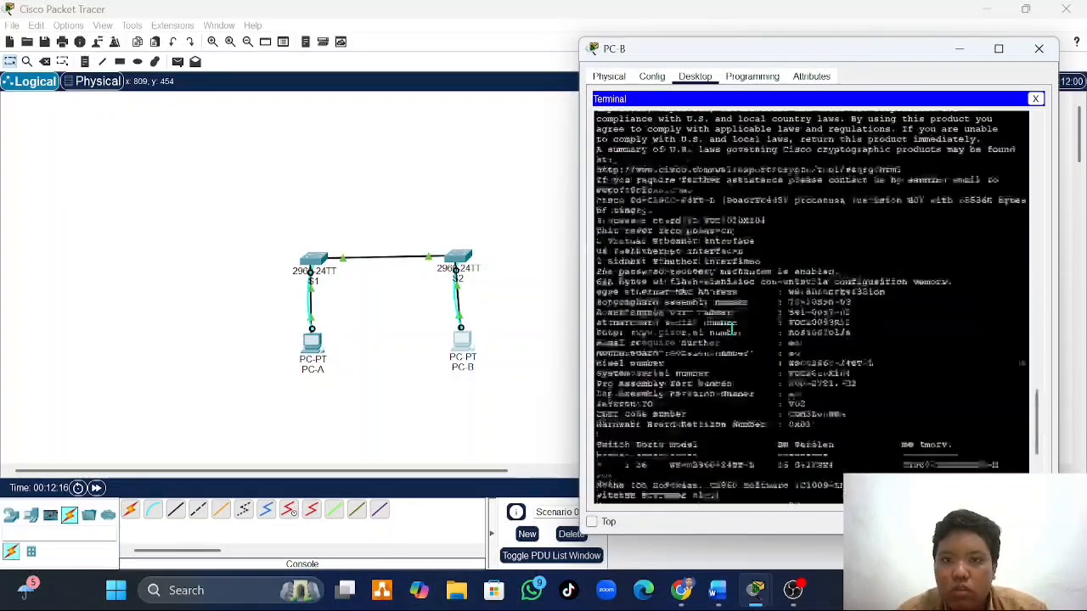
{"action": "key", "text": "Return"}
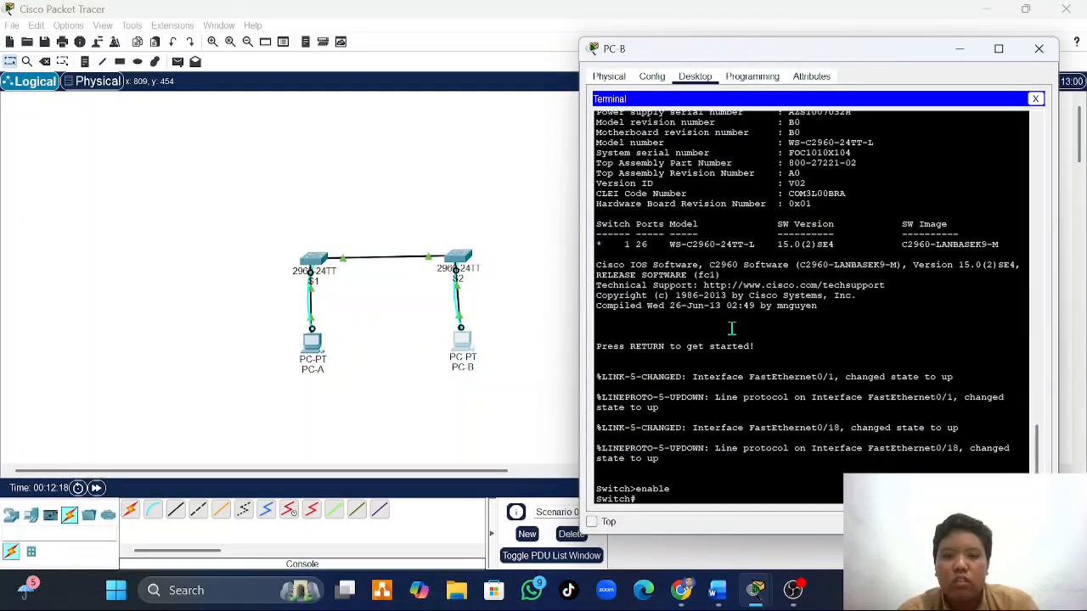
{"action": "type", "text": "config"}
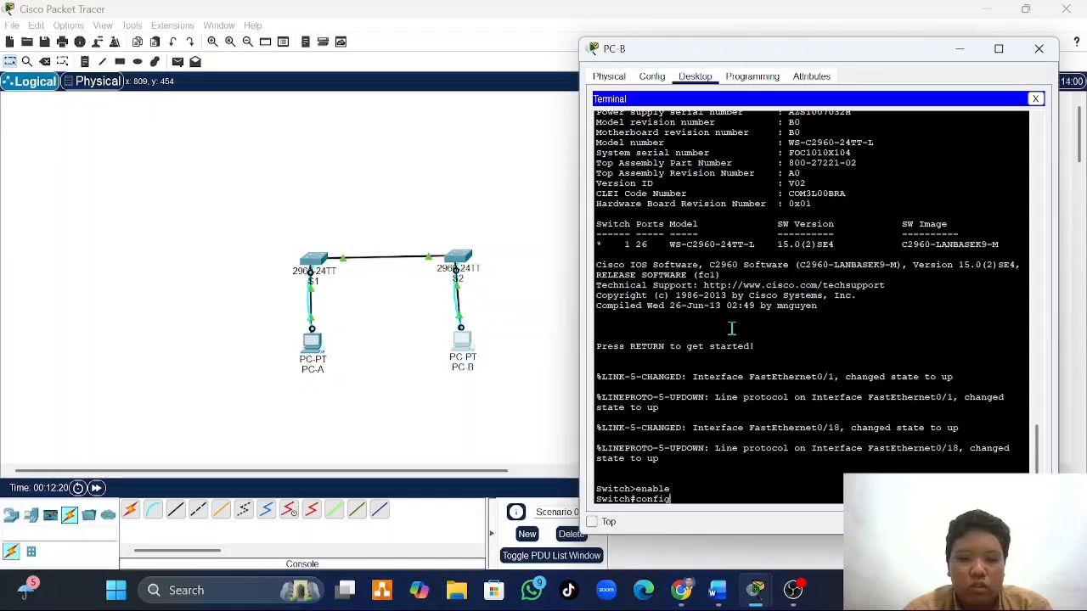
{"action": "type", "text": "ure terminal"}
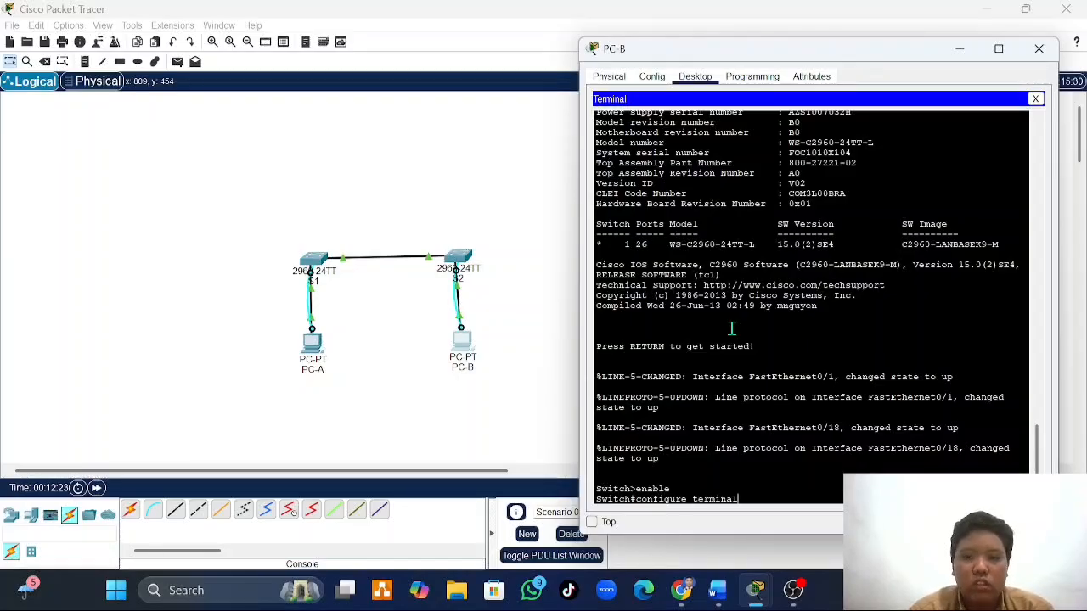
{"action": "key", "text": "Return"}
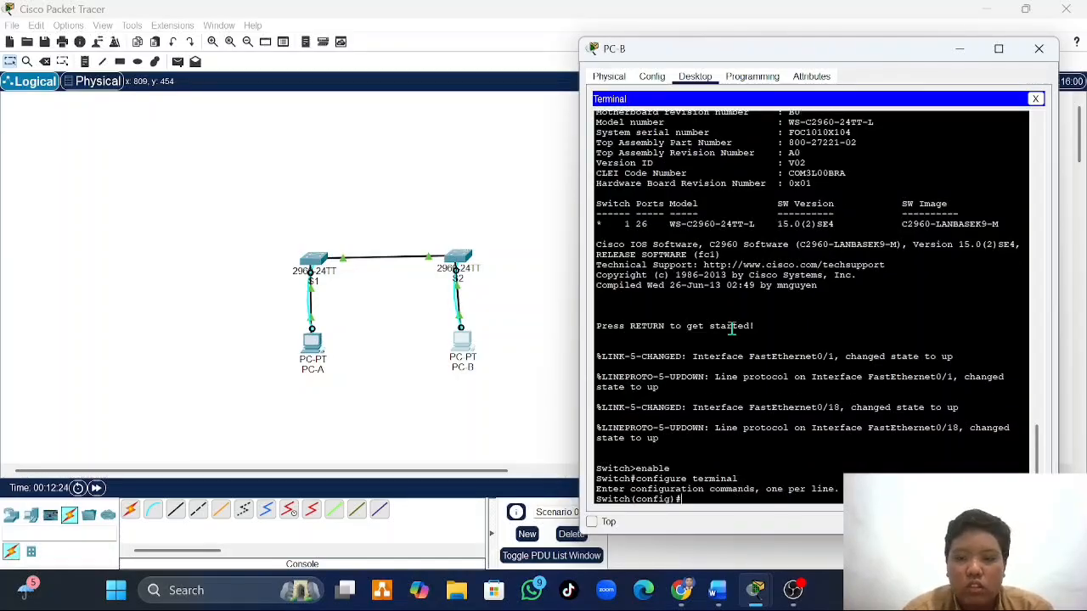
- Set the switch's hostname to S2 with a capital S
{"action": "type", "text": "ho"}
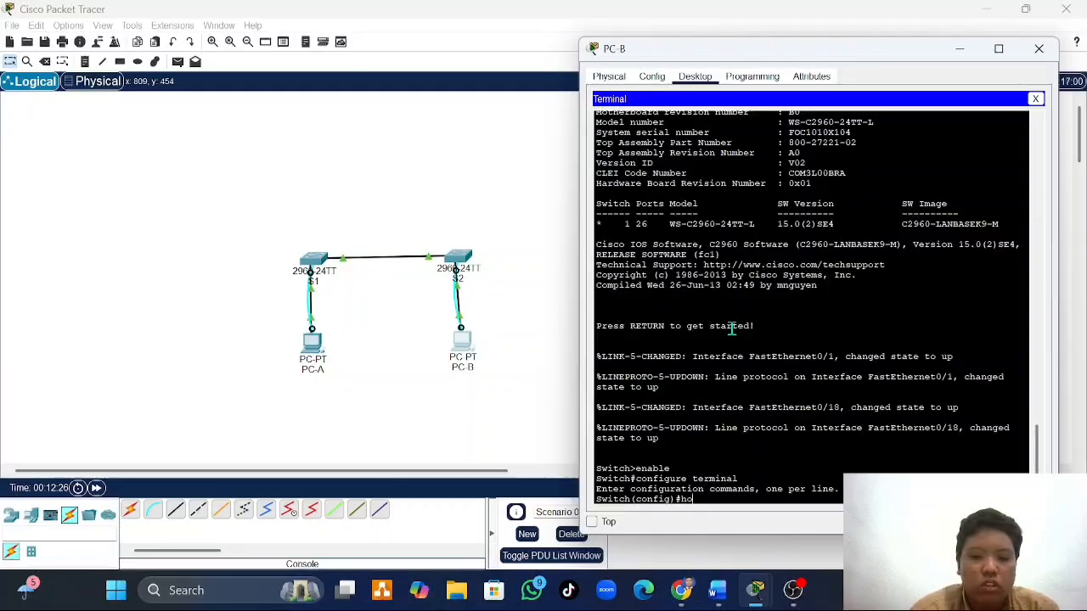
{"action": "type", "text": "stname "}
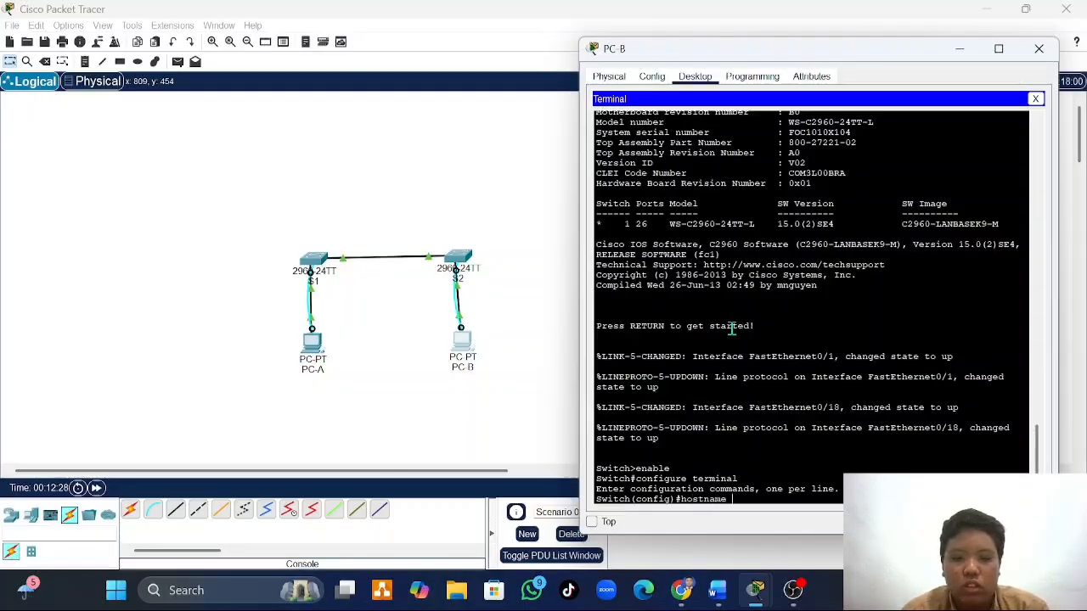
{"action": "type", "text": "s2"}
{"action": "key", "text": "Return"}
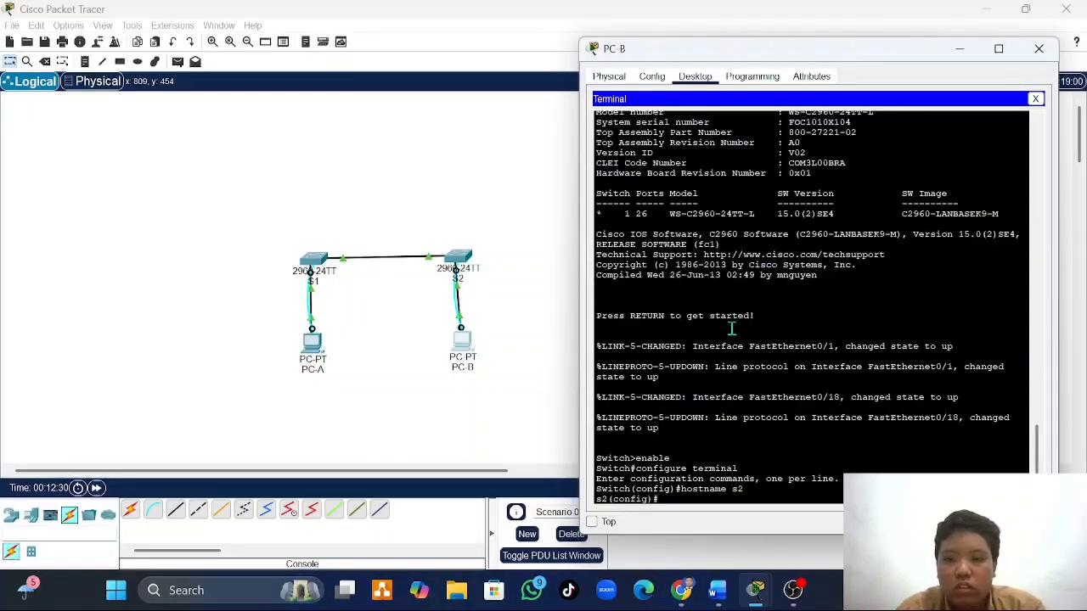
{"action": "key", "text": "Up"}
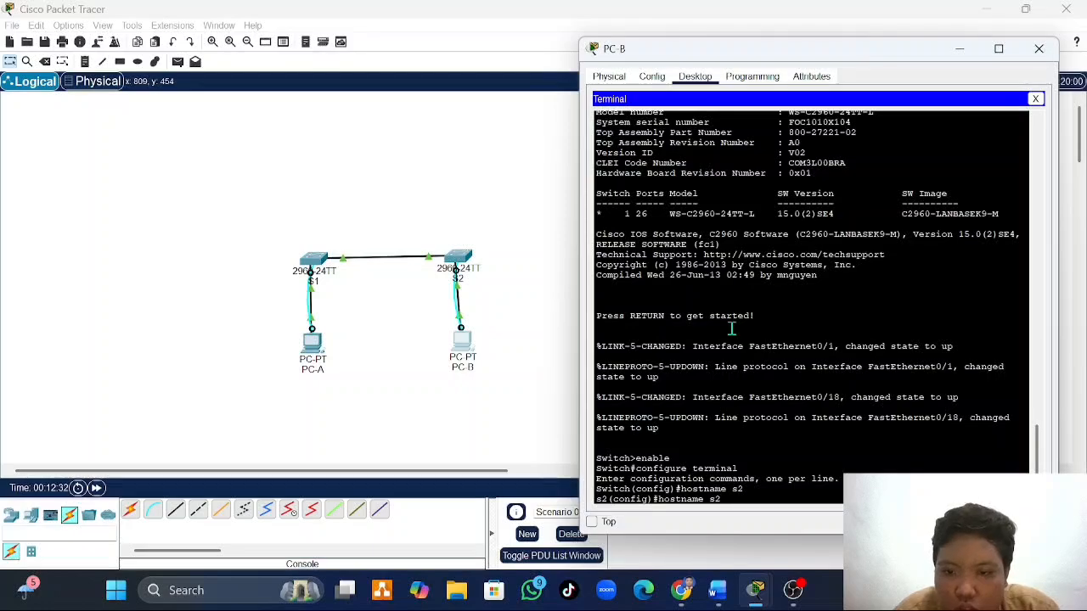
{"action": "key", "text": "Left"}
{"action": "key", "text": "BackSpace"}
{"action": "type", "text": "S"}
{"action": "key", "text": "Return"}
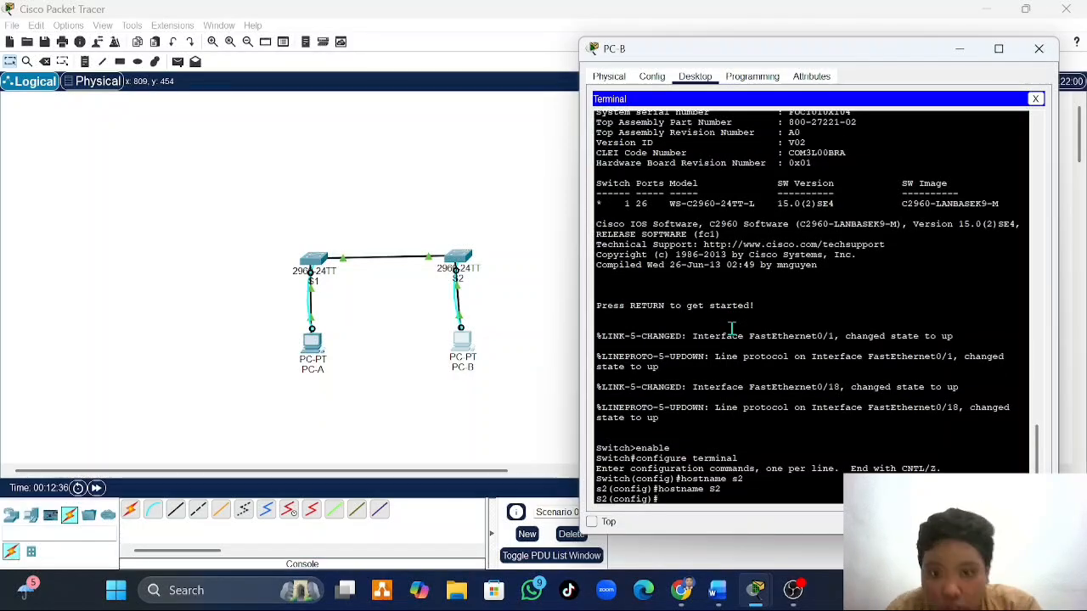
- Disable DNS lookup on S2 with no ip domain-lookup
{"action": "type", "text": "n"}
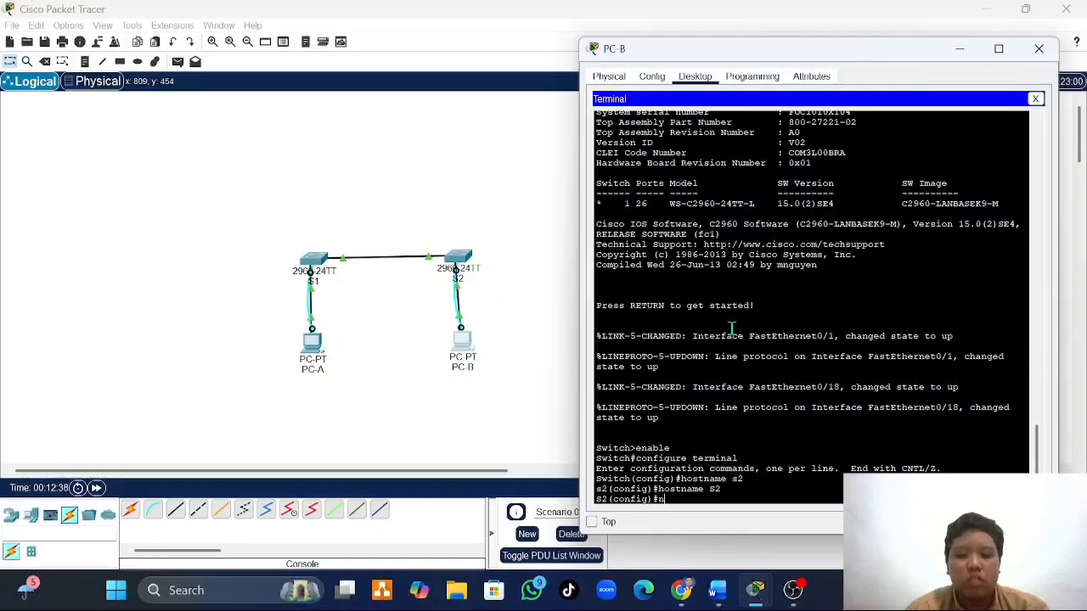
{"action": "type", "text": "o uipdoma"}
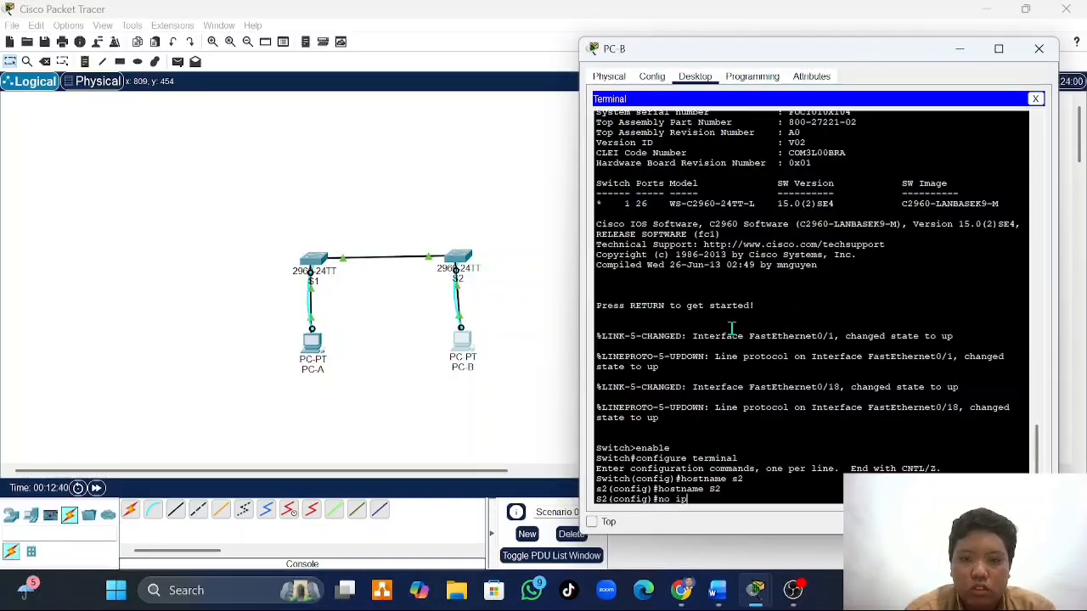
{"action": "key", "text": "BackSpace"}
{"action": "key", "text": "BackSpace"}
{"action": "key", "text": "BackSpace"}
{"action": "key", "text": "BackSpace"}
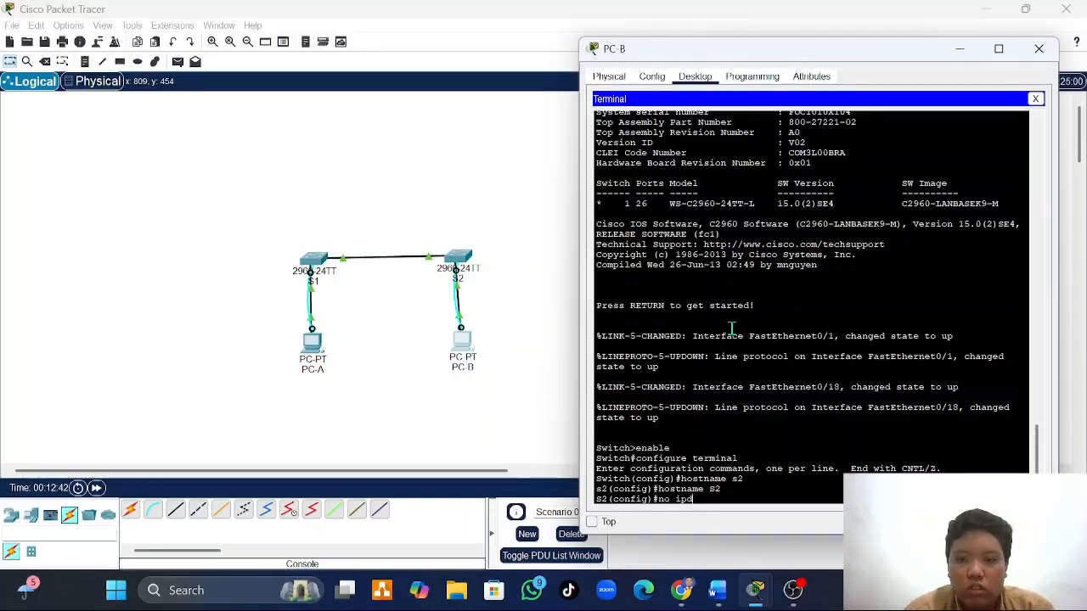
{"action": "type", "text": "domai"}
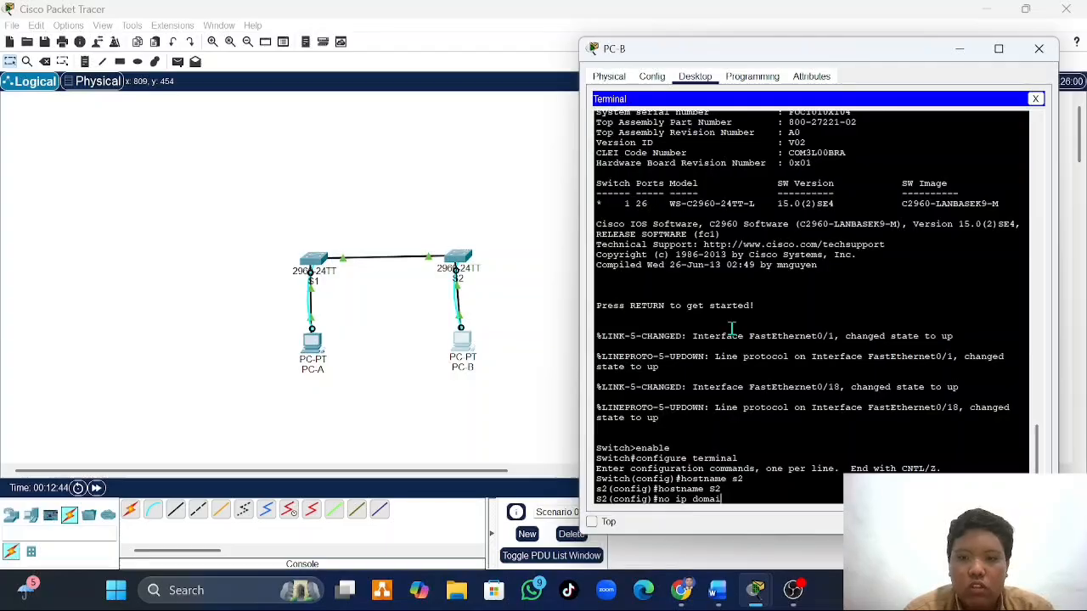
{"action": "type", "text": "n-look"}
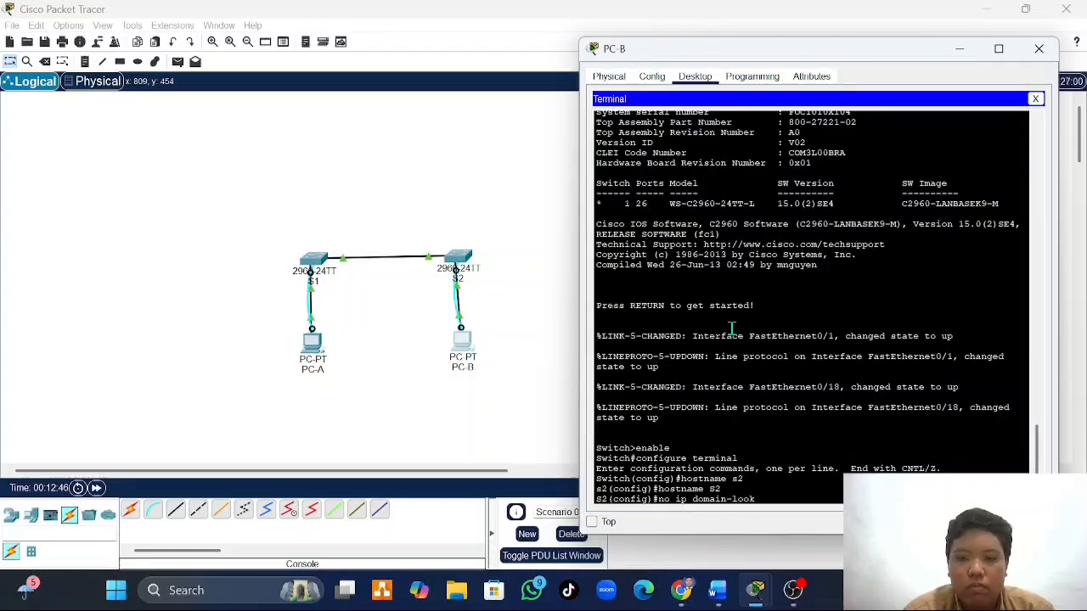
{"action": "type", "text": "up"}
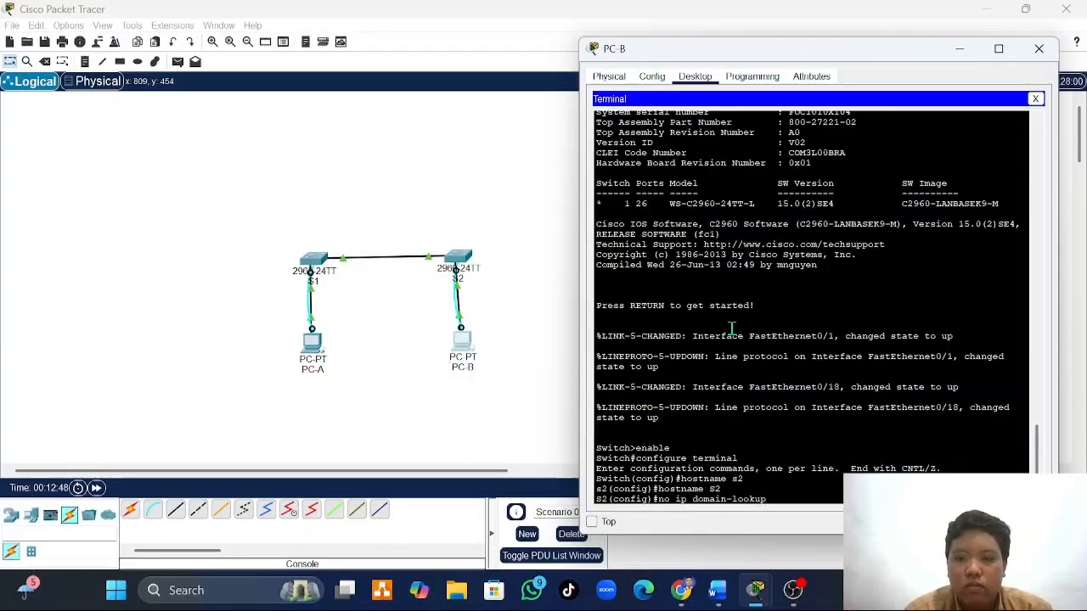
{"action": "key", "text": "Return"}
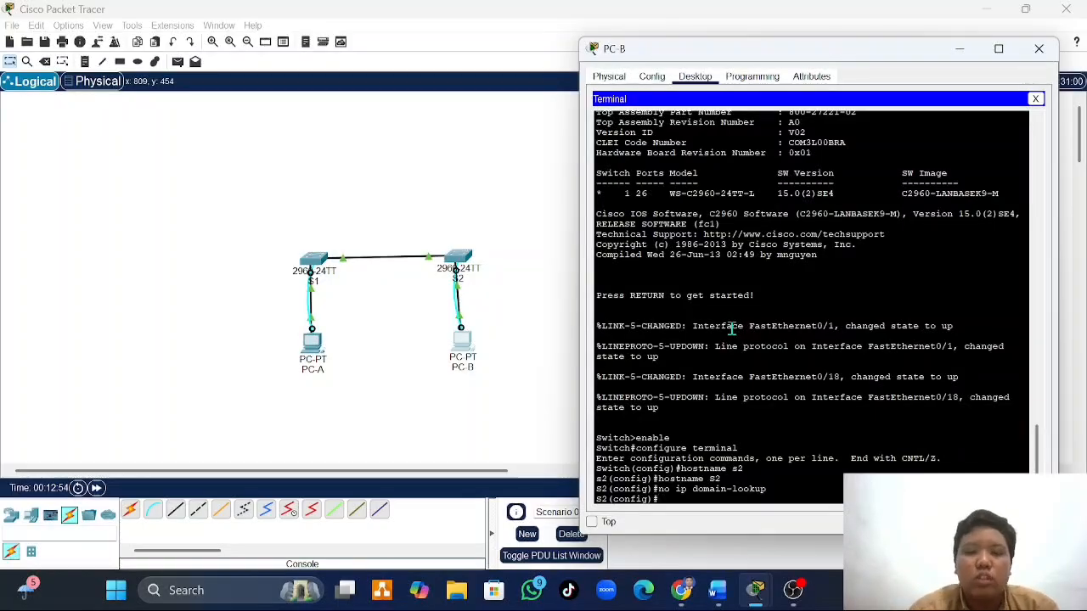
- Enter interface configuration mode for VLAN 1 on S2 with interface vlan 1
{"action": "type", "text": "interd"}
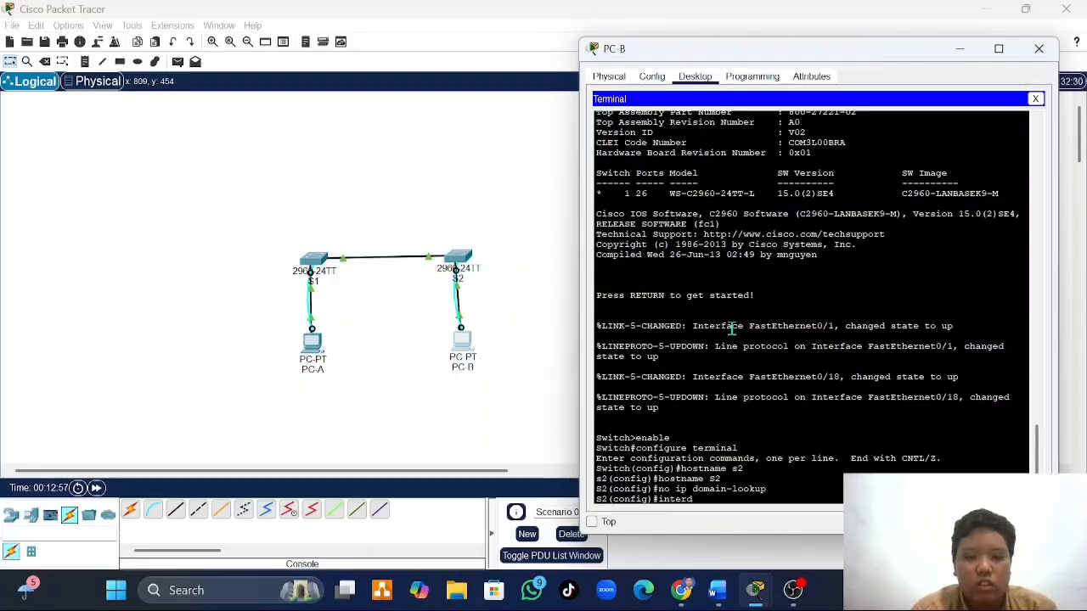
{"action": "key", "text": "BackSpace"}
{"action": "type", "text": "fa"}
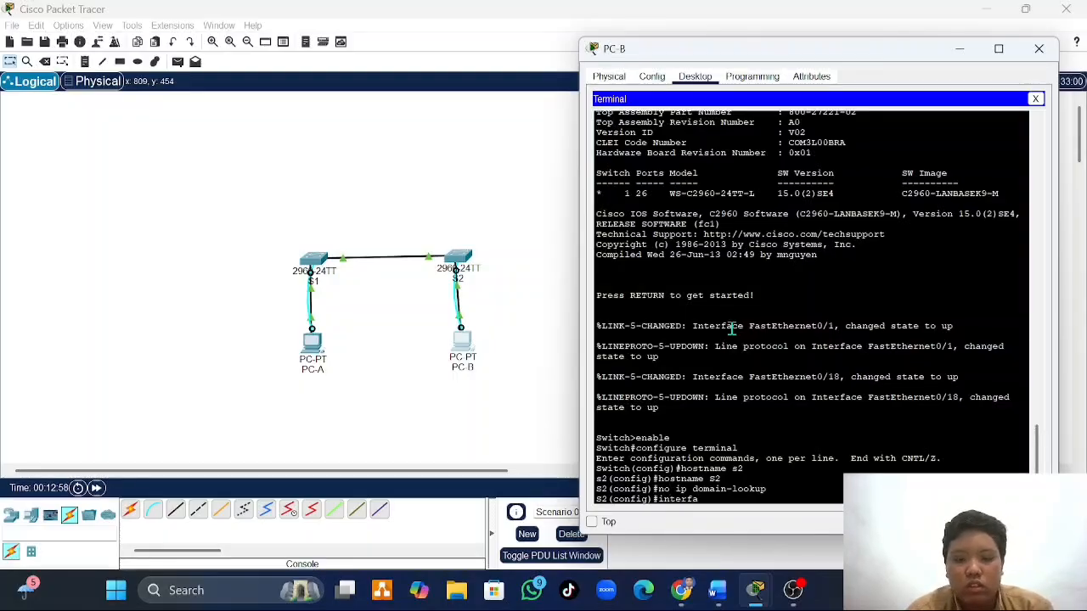
{"action": "type", "text": "ce vla"}
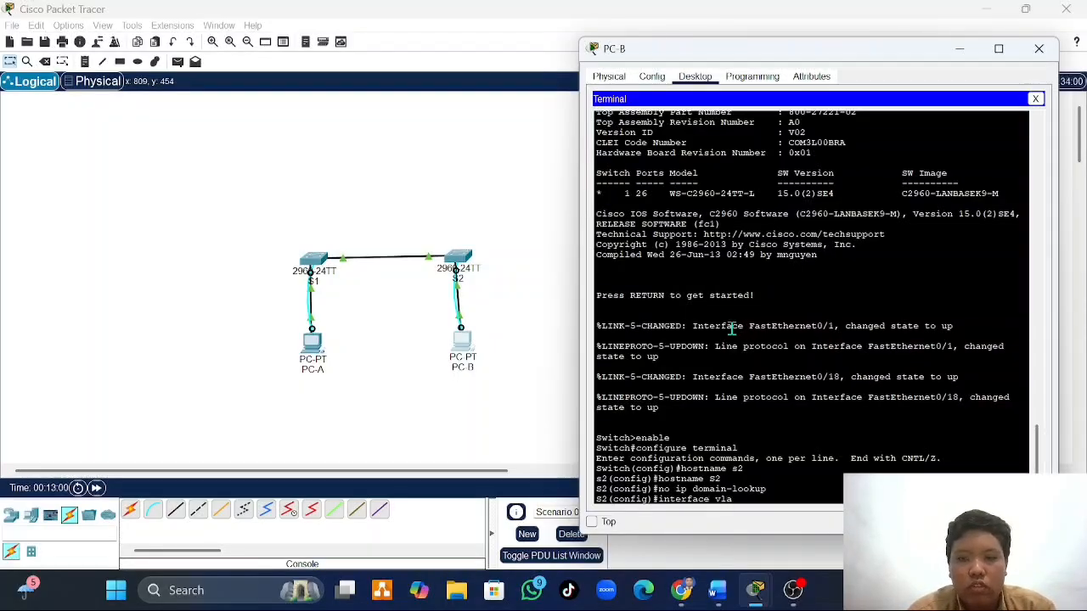
{"action": "type", "text": "n 1"}
{"action": "key", "text": "Return"}
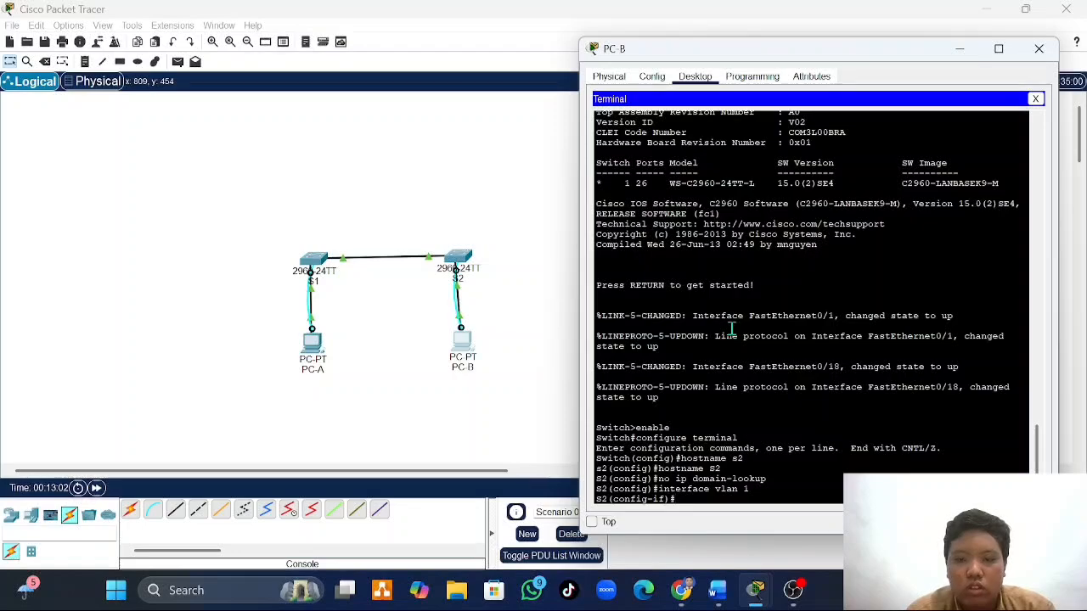
- Assign IP address 192.168.1.12 with subnet mask 255.255.255.0 to S2's VLAN 1 interface, checking the addressing table in the Word document
{"action": "type", "text": "ip address"}
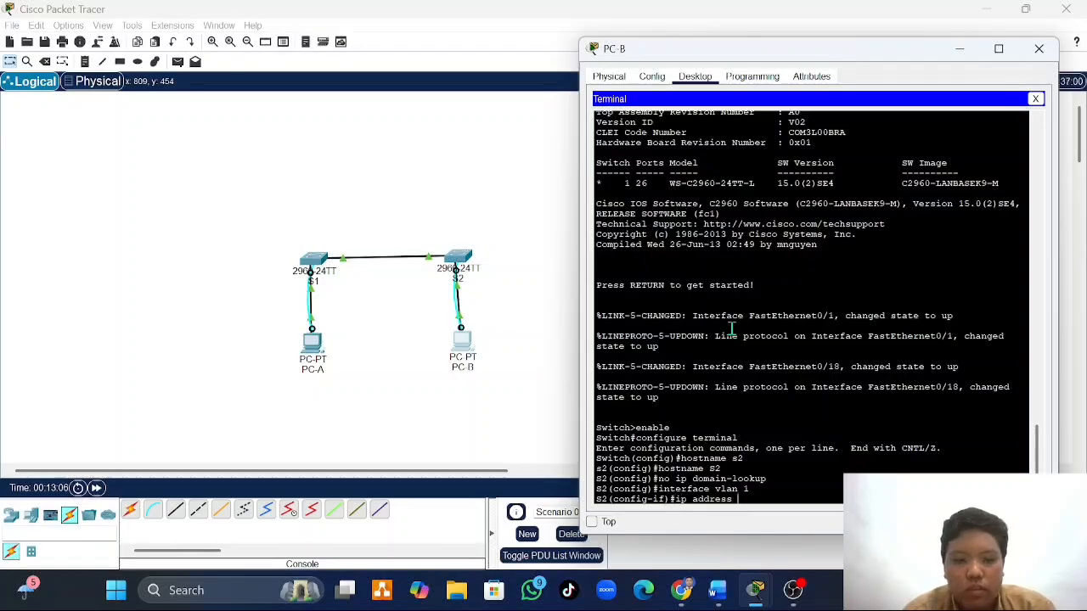
{"action": "left_click", "coordinate": [719, 594]}
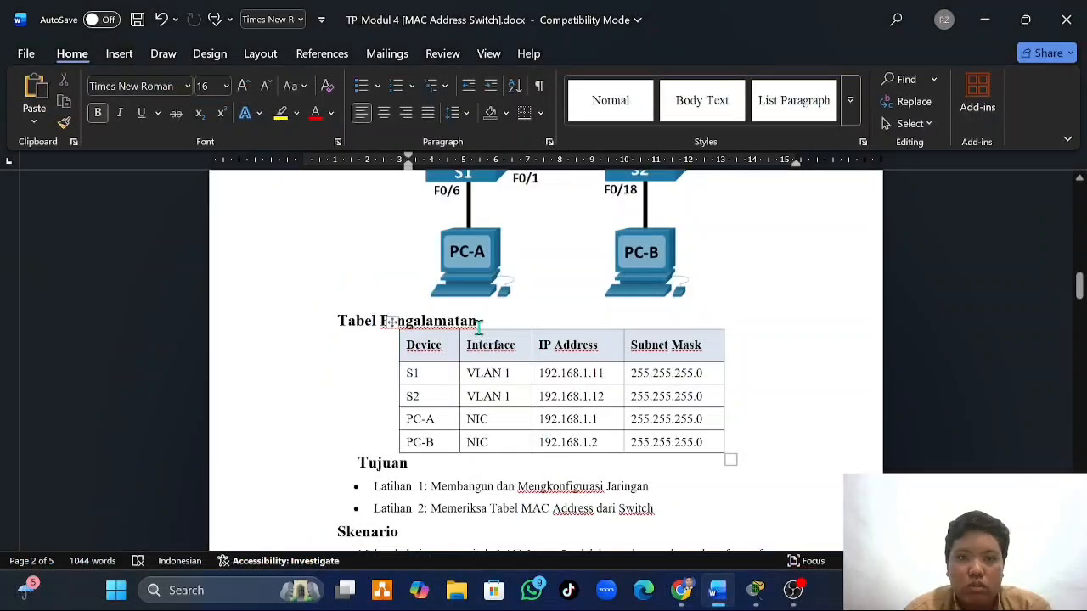
{"action": "scroll", "coordinate": [478, 328], "scroll_direction": "up", "scroll_amount": 1}
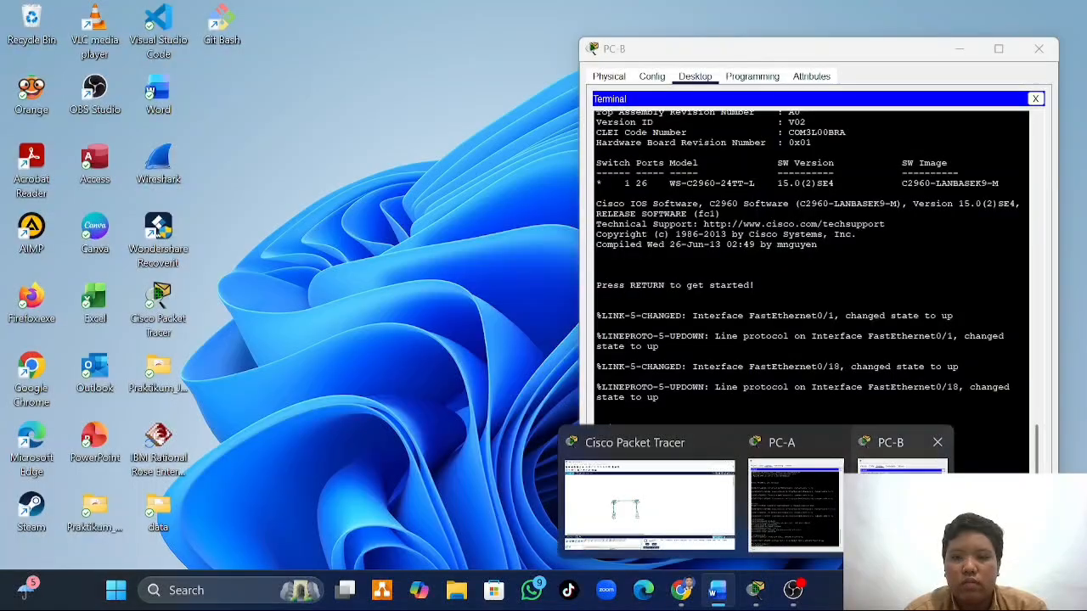
{"action": "left_click", "coordinate": [753, 486]}
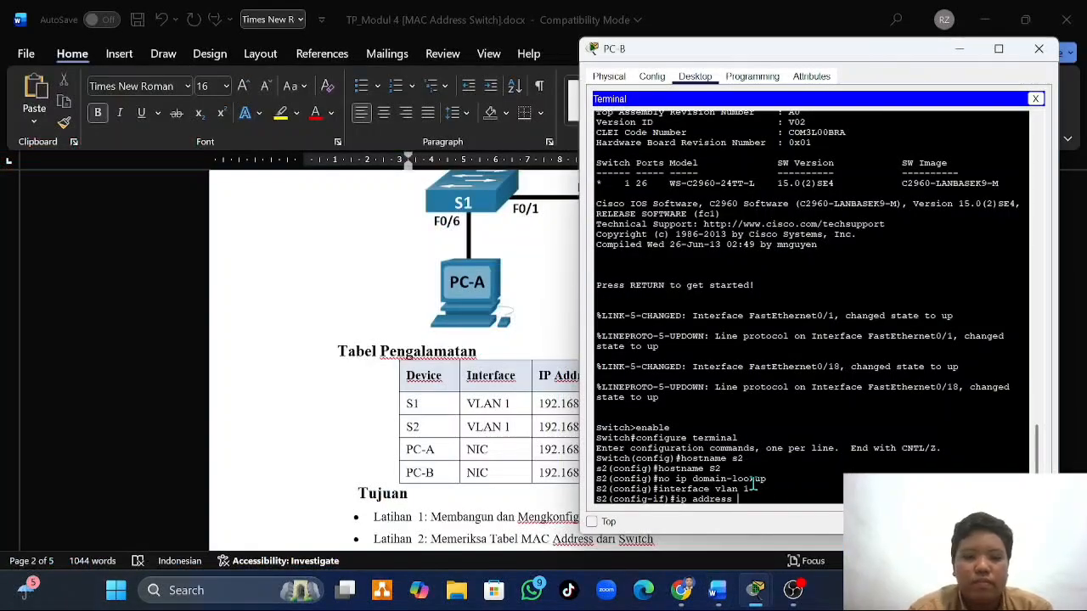
{"action": "type", "text": "192.16"}
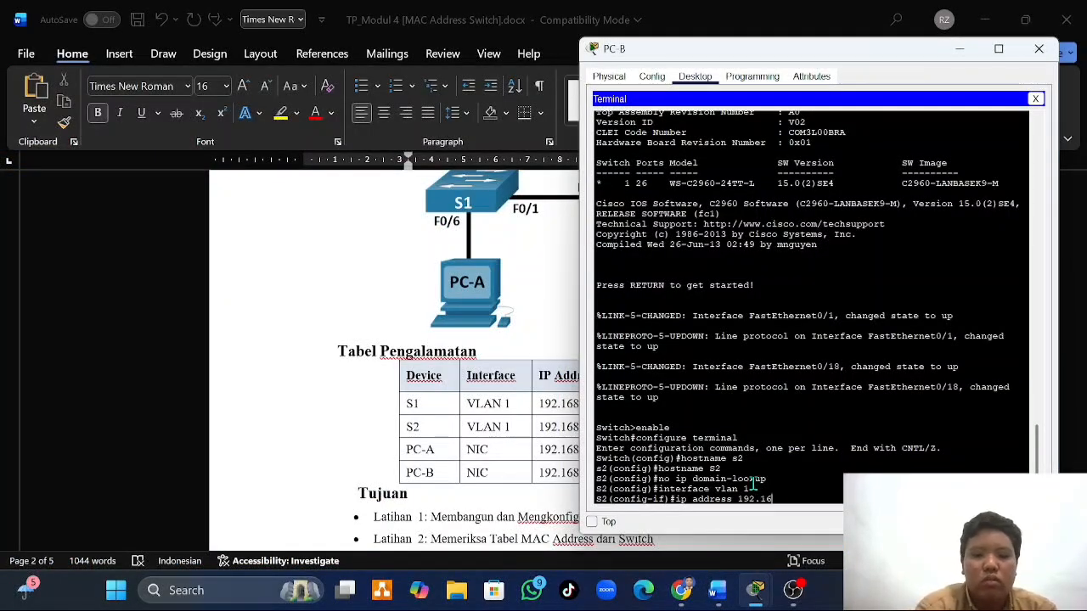
{"action": "type", "text": "8.1."}
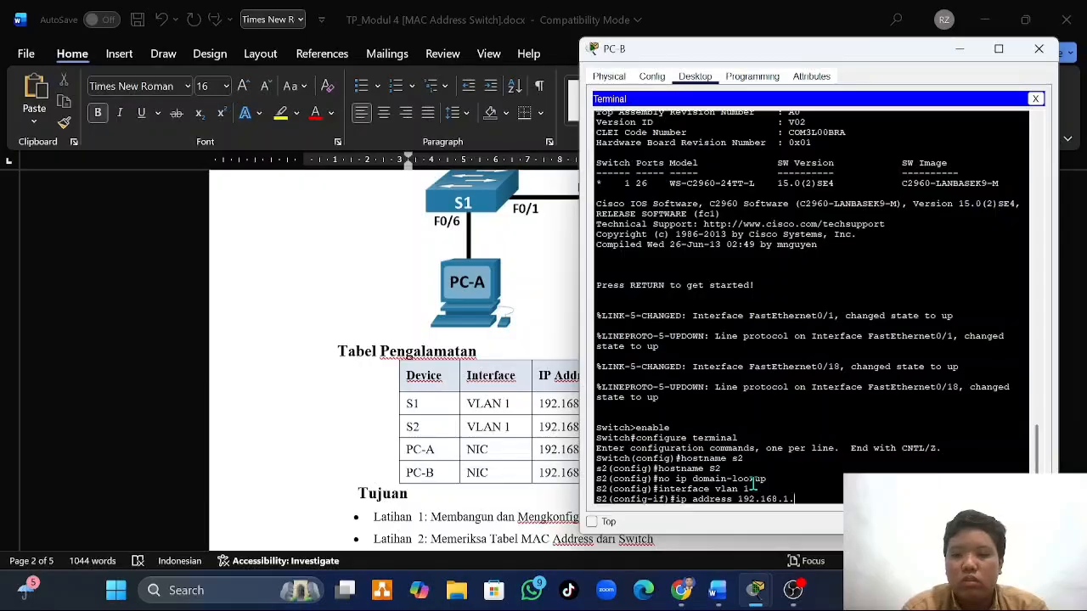
{"action": "type", "text": "12"}
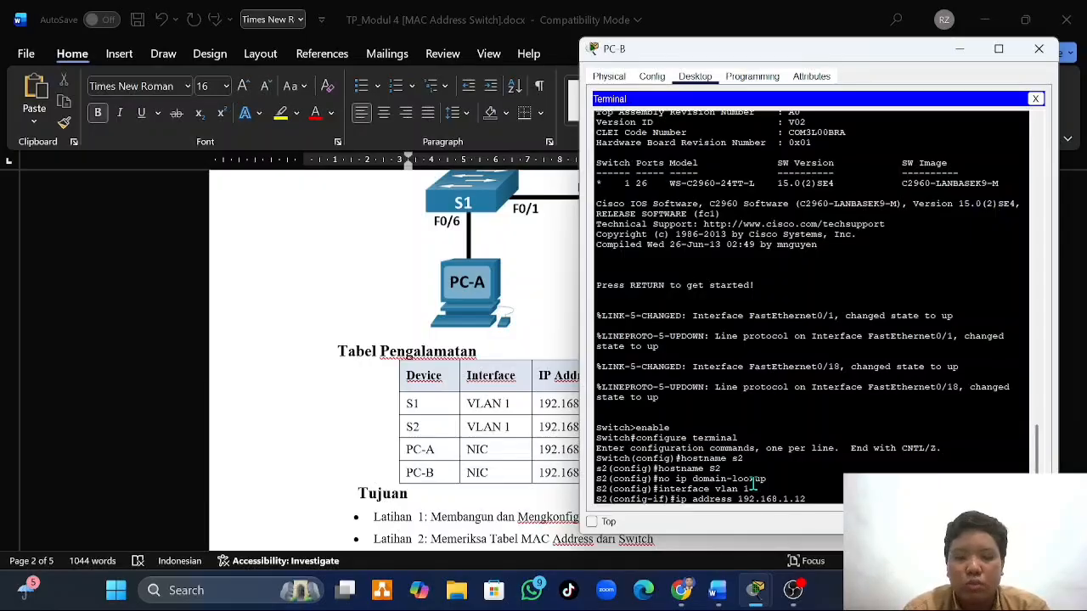
{"action": "type", "text": " 255.25"}
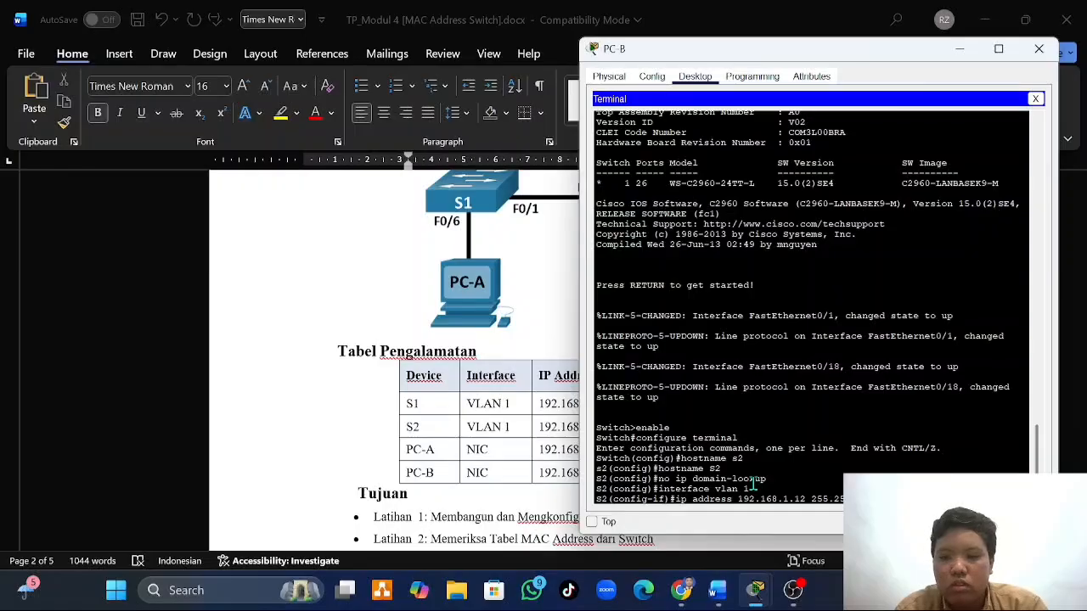
{"action": "key", "text": "Return"}
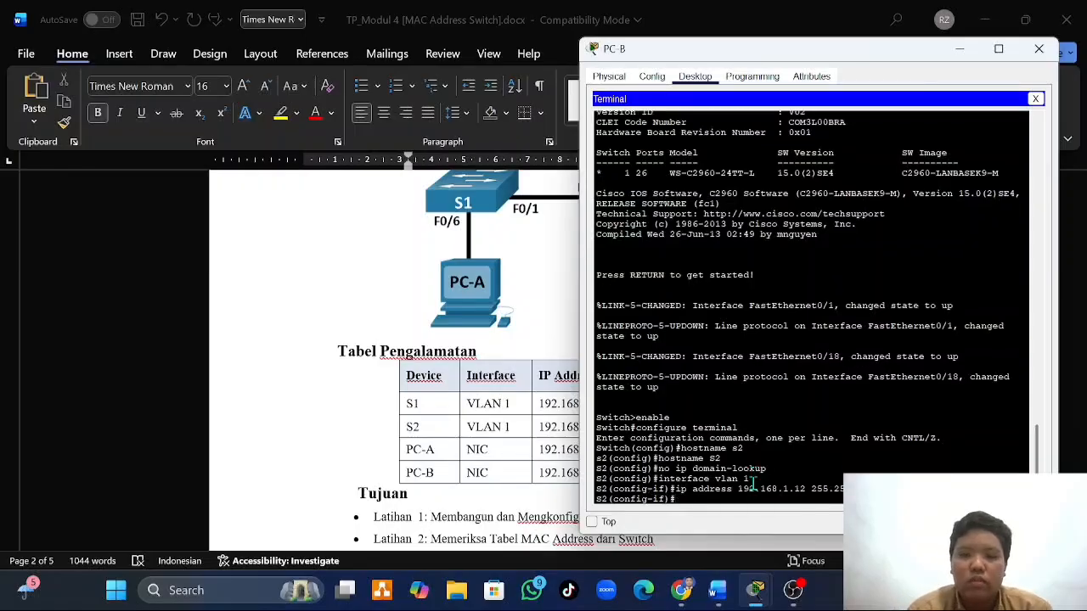
- Enable S2's VLAN 1 interface with no shutdown and return to global configuration mode
{"action": "type", "text": "no s"}
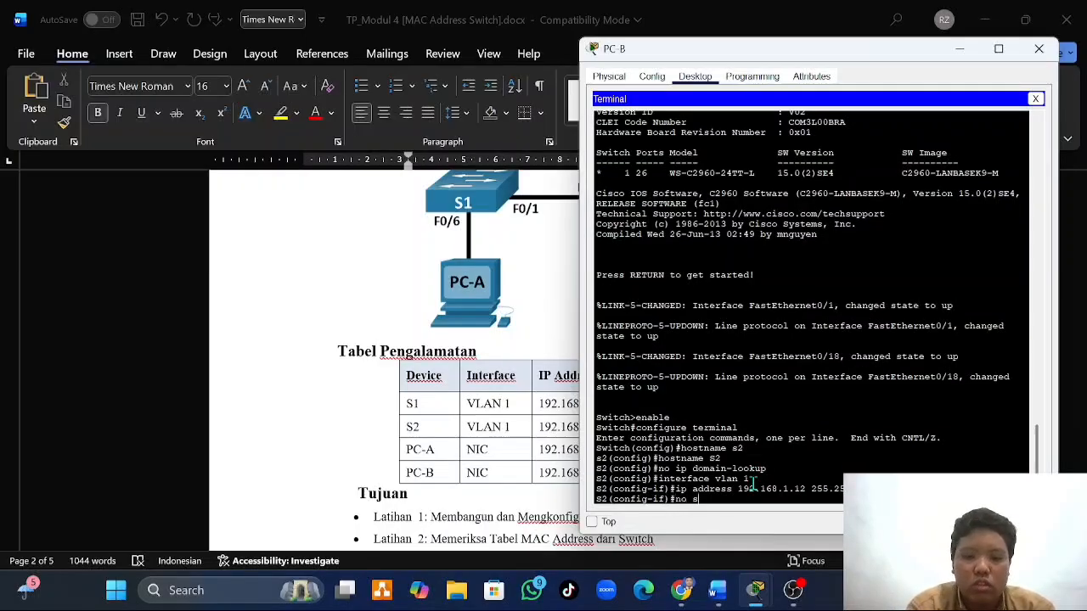
{"action": "type", "text": "hutdown"}
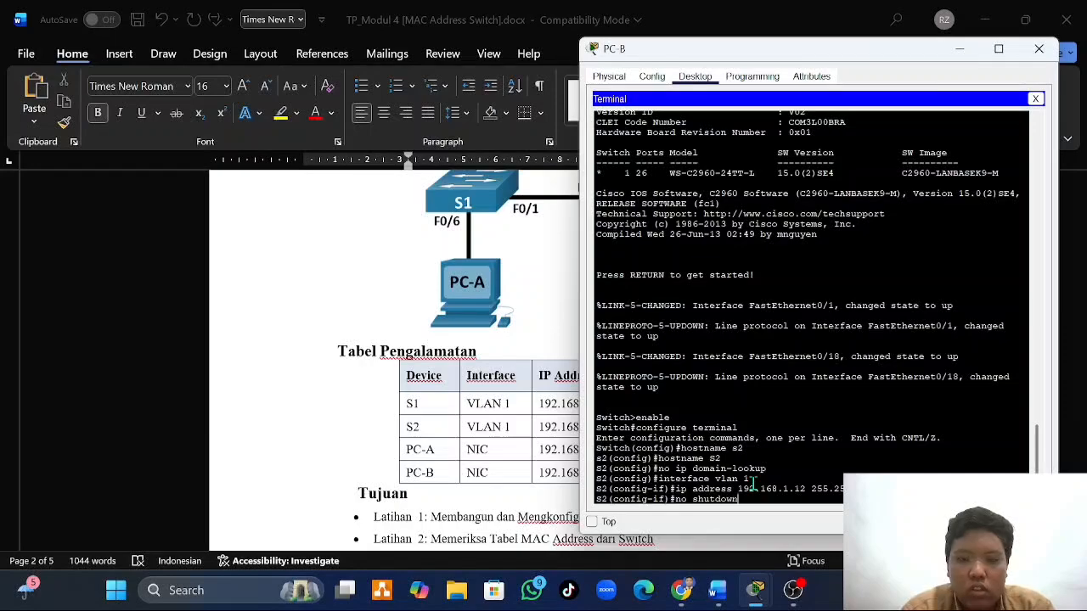
{"action": "key", "text": "Return"}
{"action": "key", "text": "Return"}
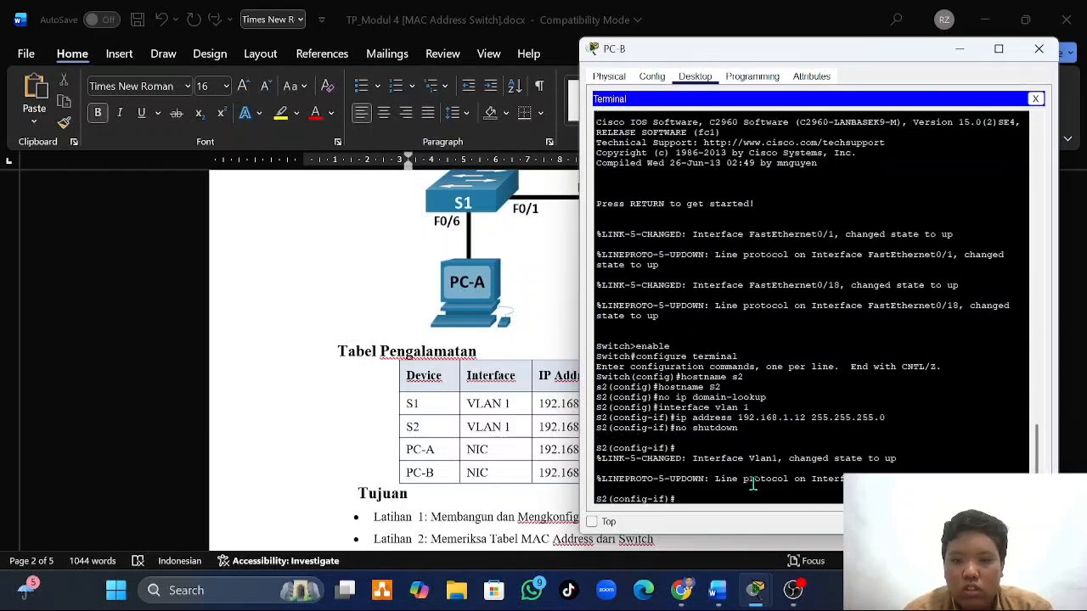
{"action": "type", "text": "exut"}
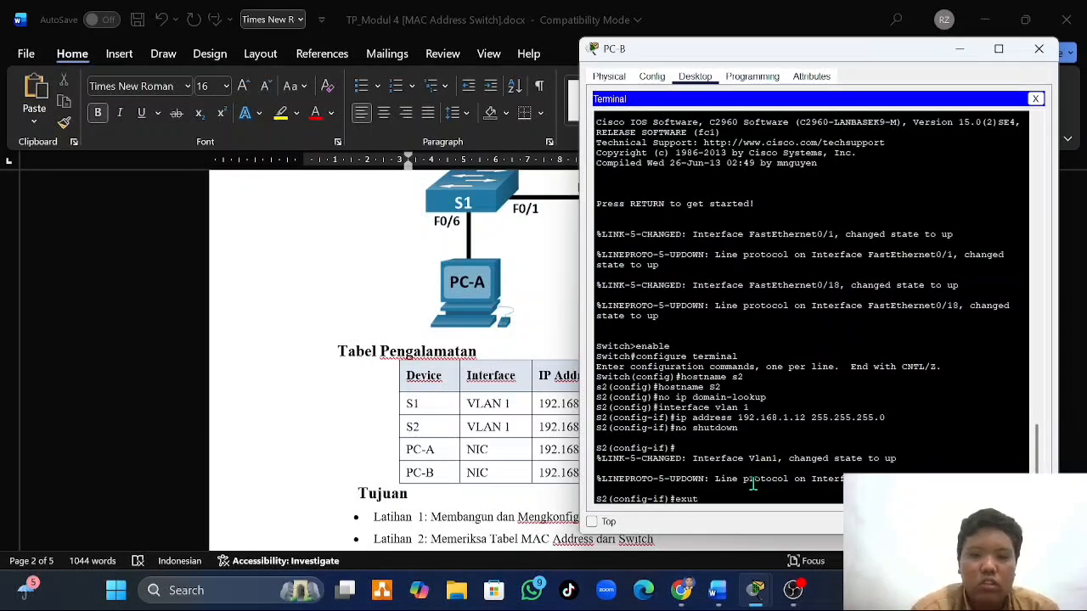
{"action": "key", "text": "BackSpace"}
{"action": "key", "text": "BackSpace"}
{"action": "type", "text": "it"}
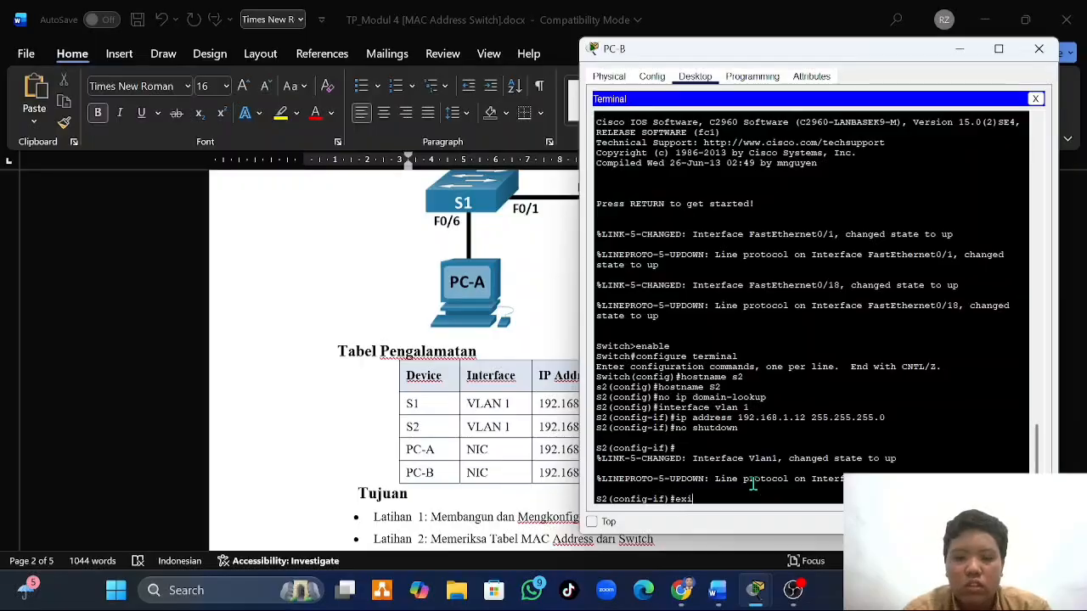
{"action": "key", "text": "Return"}
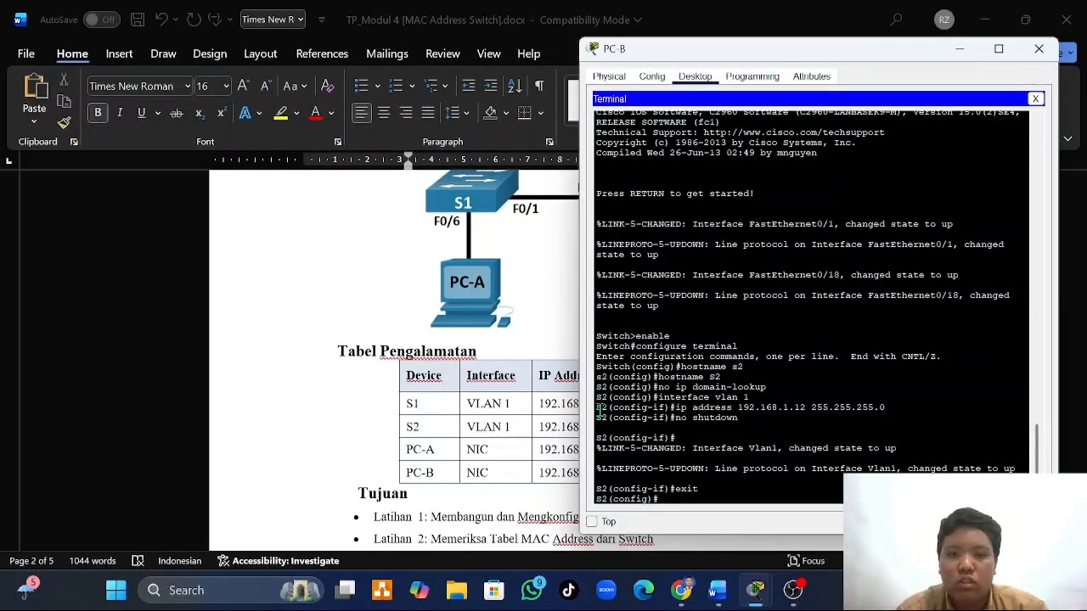
- Check the basic switch settings under Langkah 4 in the Word document and enter line console 0 configuration in PC-A's terminal on S1
{"action": "left_click", "coordinate": [554, 478]}
{"action": "scroll", "coordinate": [554, 476], "scroll_direction": "down", "scroll_amount": 15}
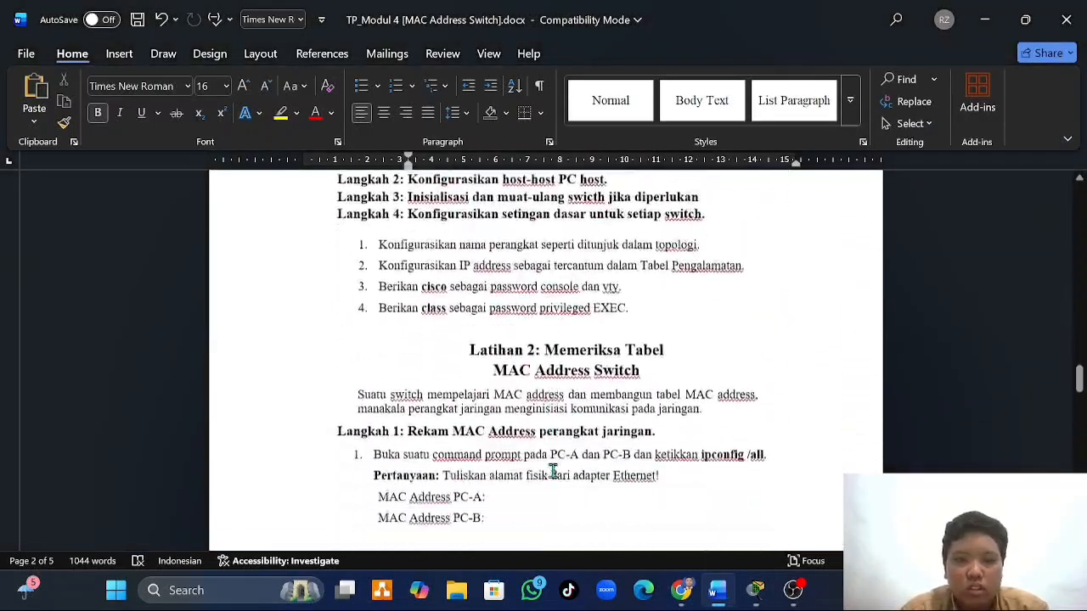
{"action": "scroll", "coordinate": [553, 473], "scroll_direction": "down", "scroll_amount": 1}
{"action": "scroll", "coordinate": [553, 469], "scroll_direction": "up", "scroll_amount": 1}
{"action": "scroll", "coordinate": [339, 251], "scroll_direction": "up", "scroll_amount": 1}
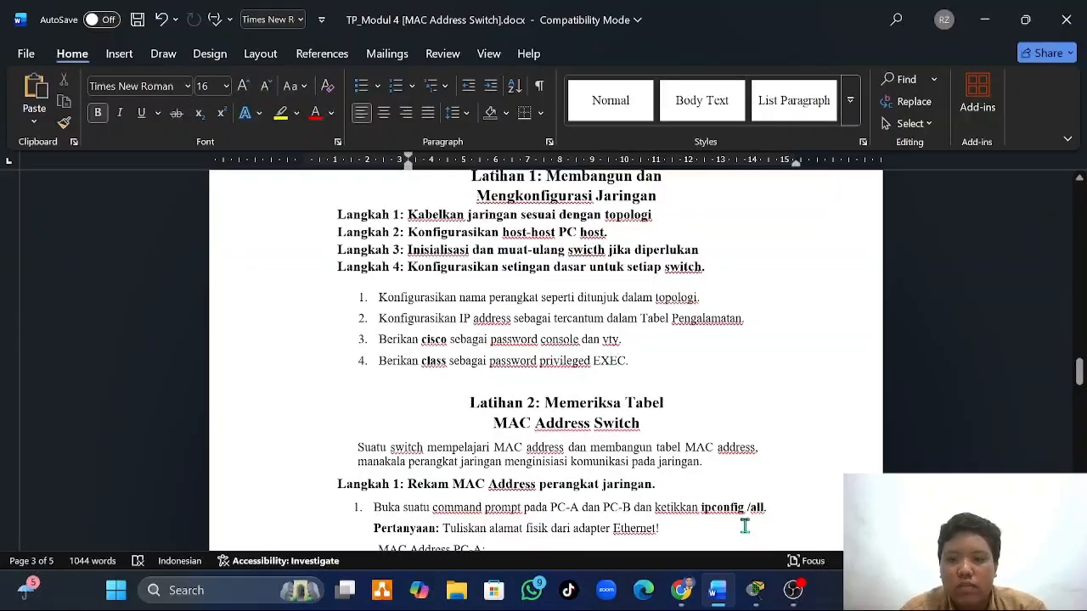
{"action": "mouse_move", "coordinate": [755, 592]}
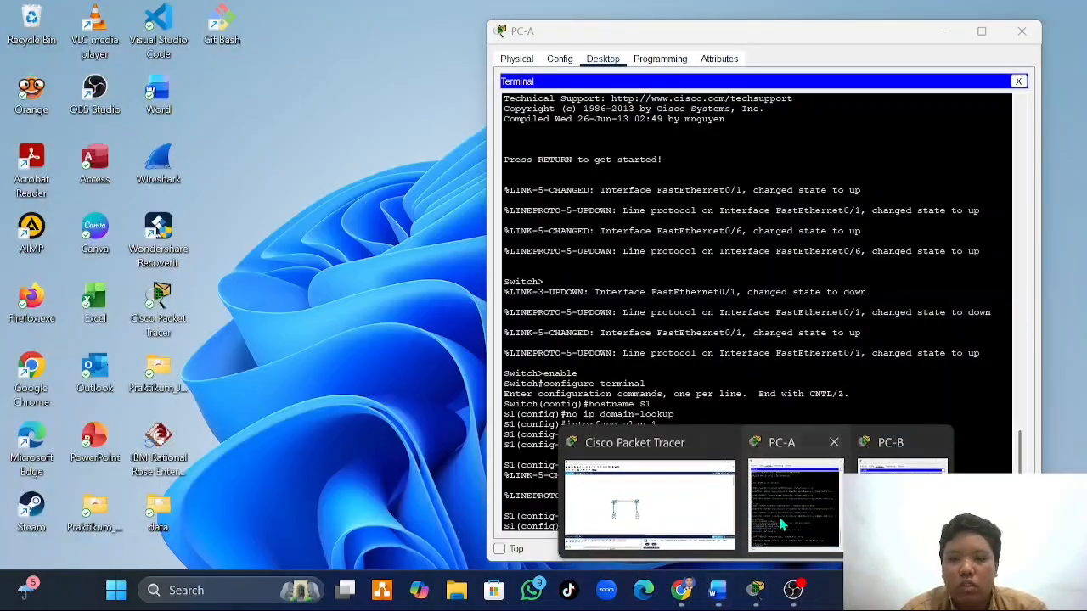
{"action": "left_click", "coordinate": [782, 512]}
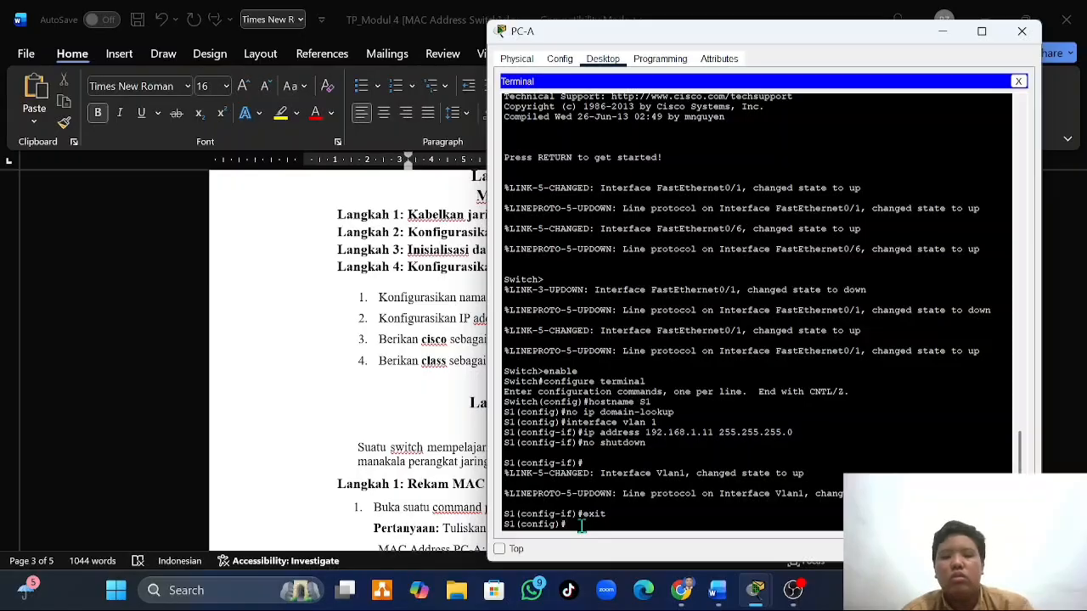
{"action": "type", "text": "line"}
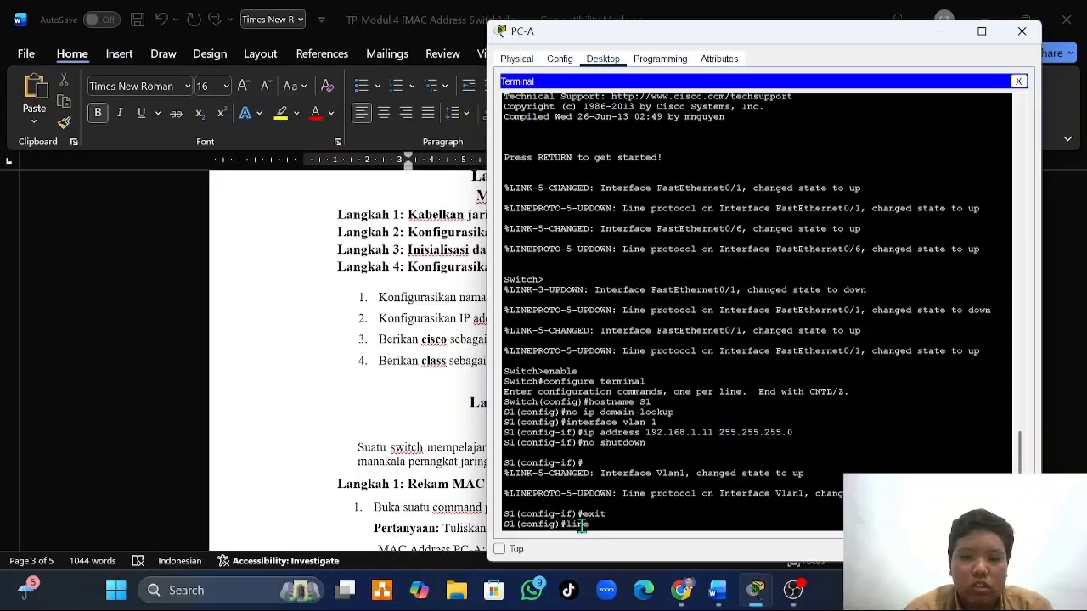
{"action": "type", "text": " console"}
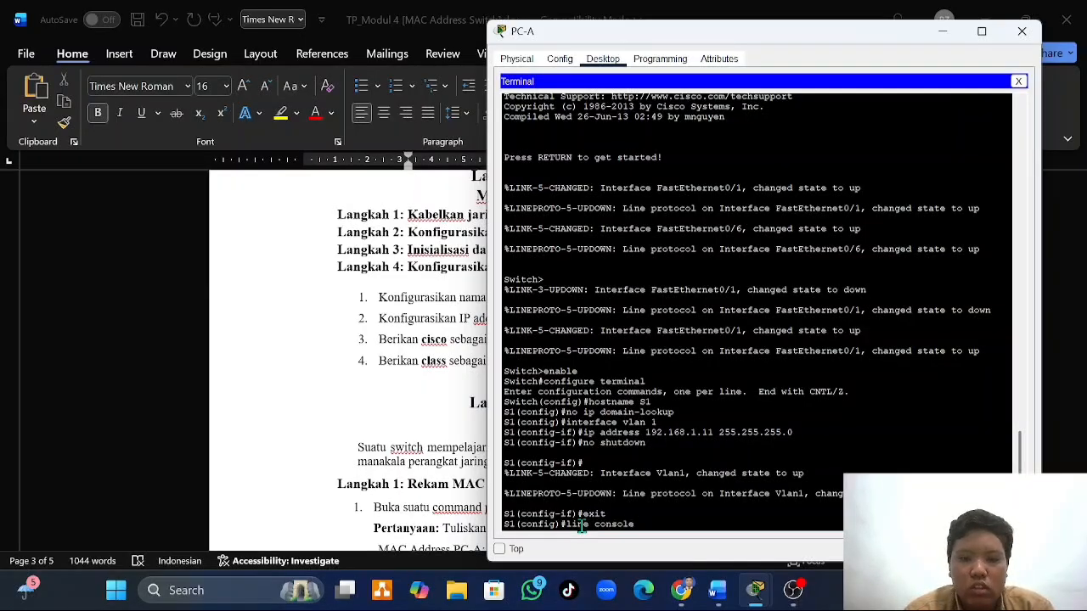
{"action": "type", "text": " 0"}
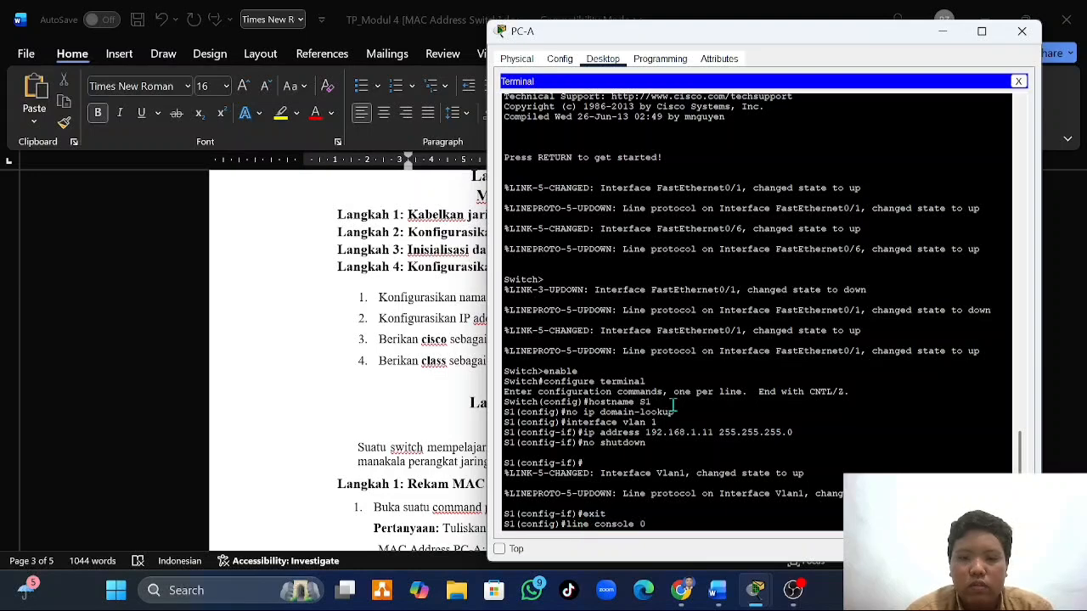
{"action": "key", "text": "Return"}
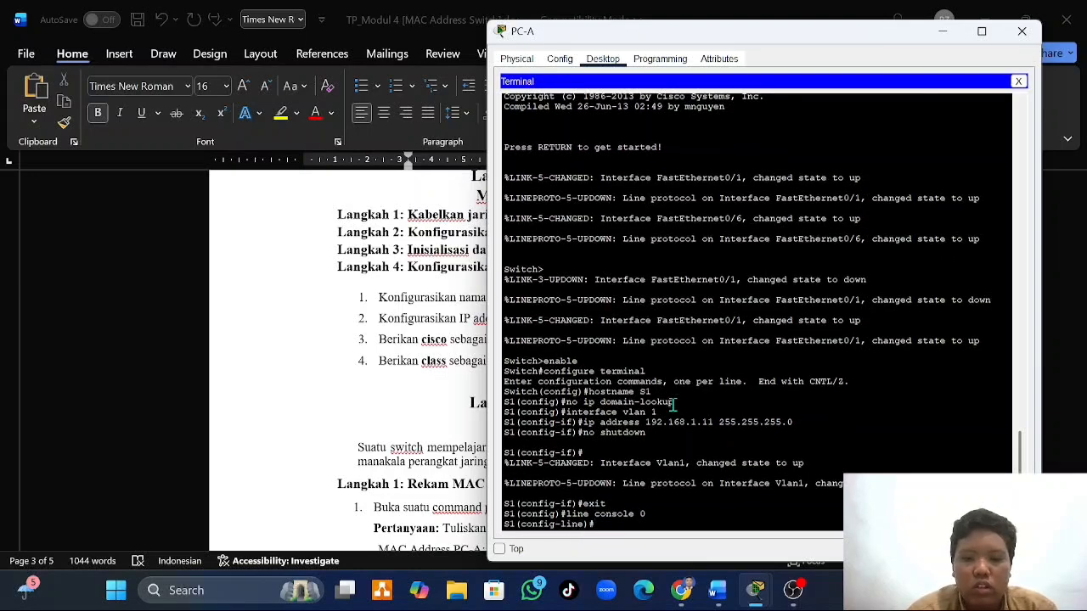
- Set the console line password on S1, require login, and return to global configuration mode
{"action": "type", "text": "password"}
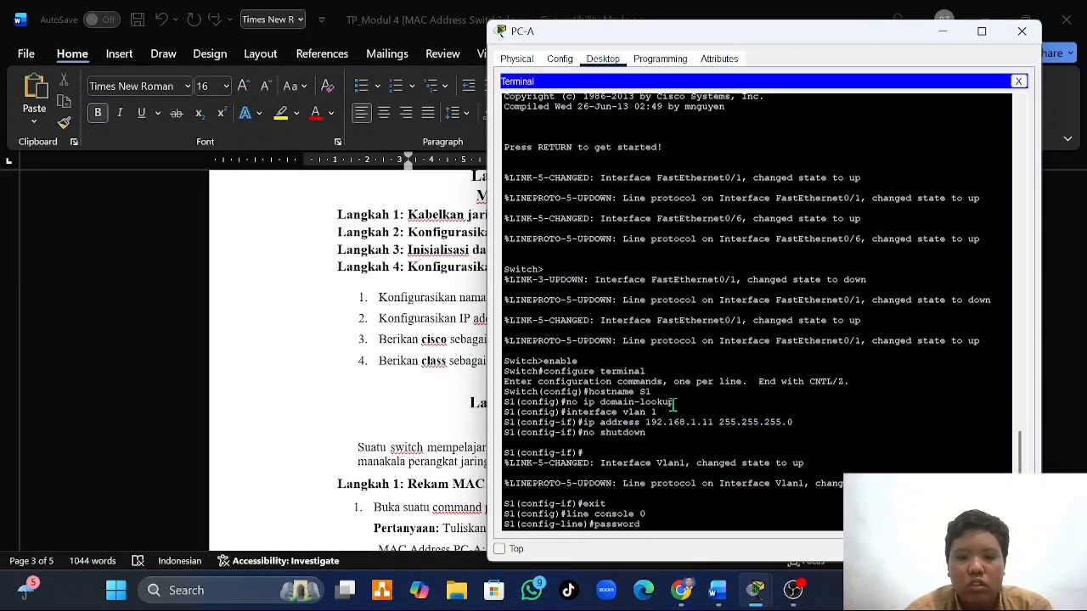
{"action": "type", "text": " cisco"}
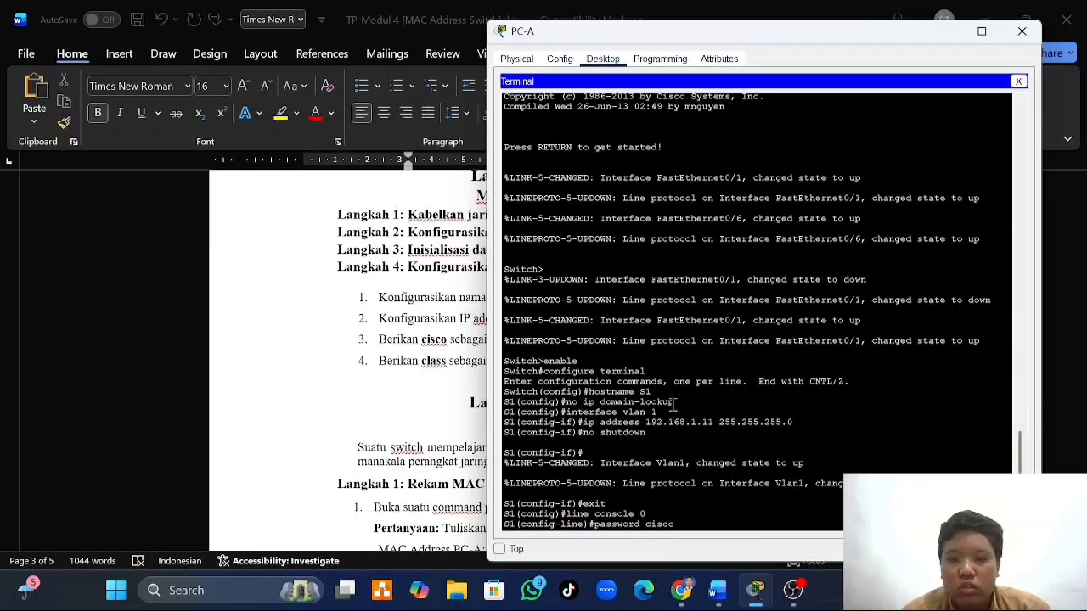
{"action": "key", "text": "Return"}
{"action": "type", "text": "login"}
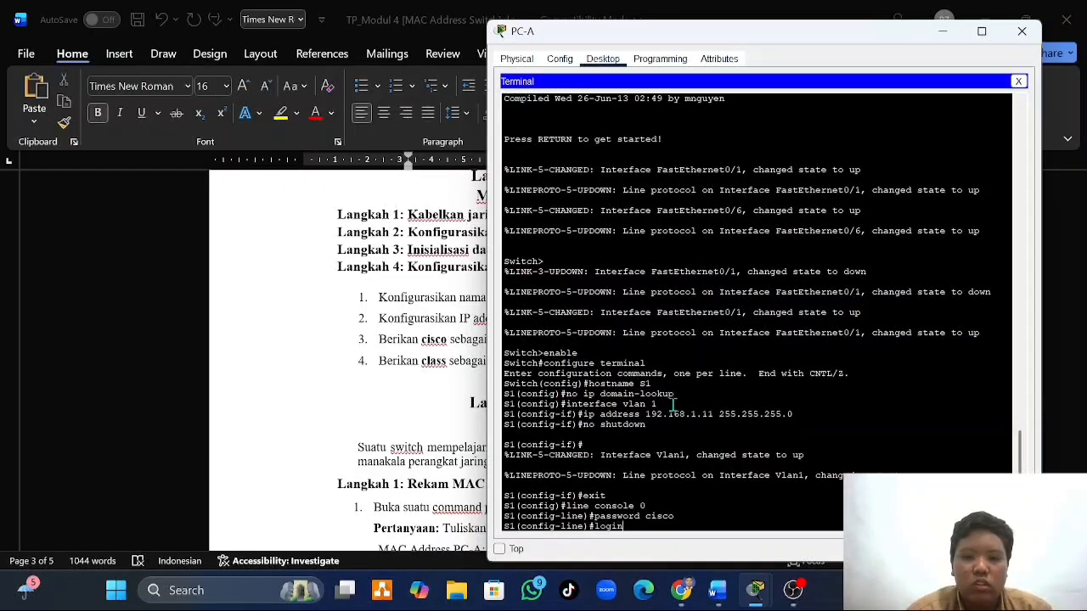
{"action": "key", "text": "Return"}
{"action": "type", "text": "e)#e"}
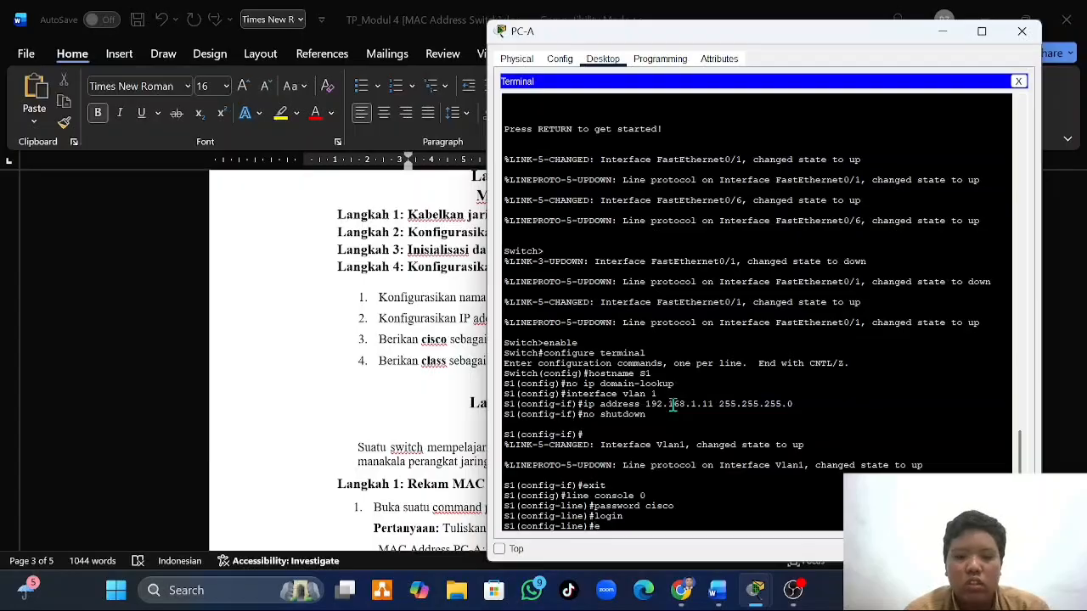
{"action": "type", "text": "xit"}
{"action": "key", "text": "Return"}
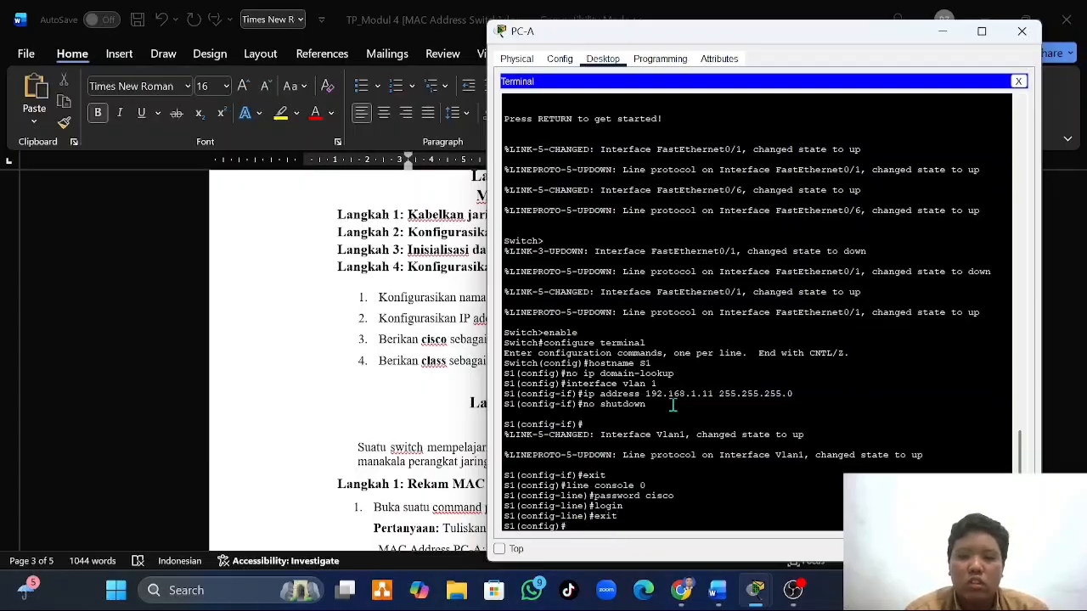
{"action": "mouse_move", "coordinate": [756, 592]}
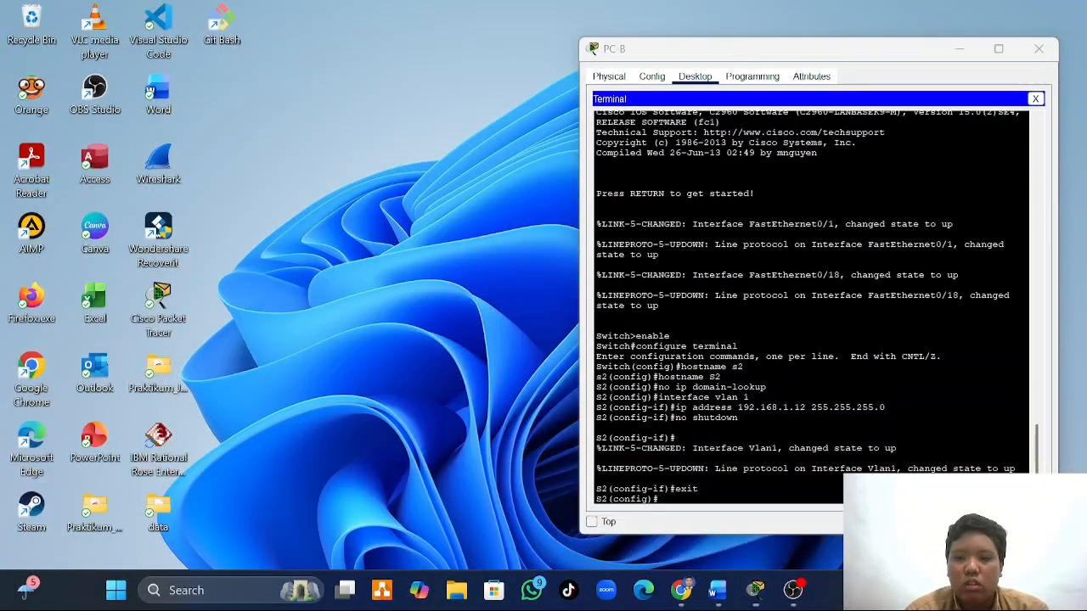
{"action": "left_click", "coordinate": [902, 501]}
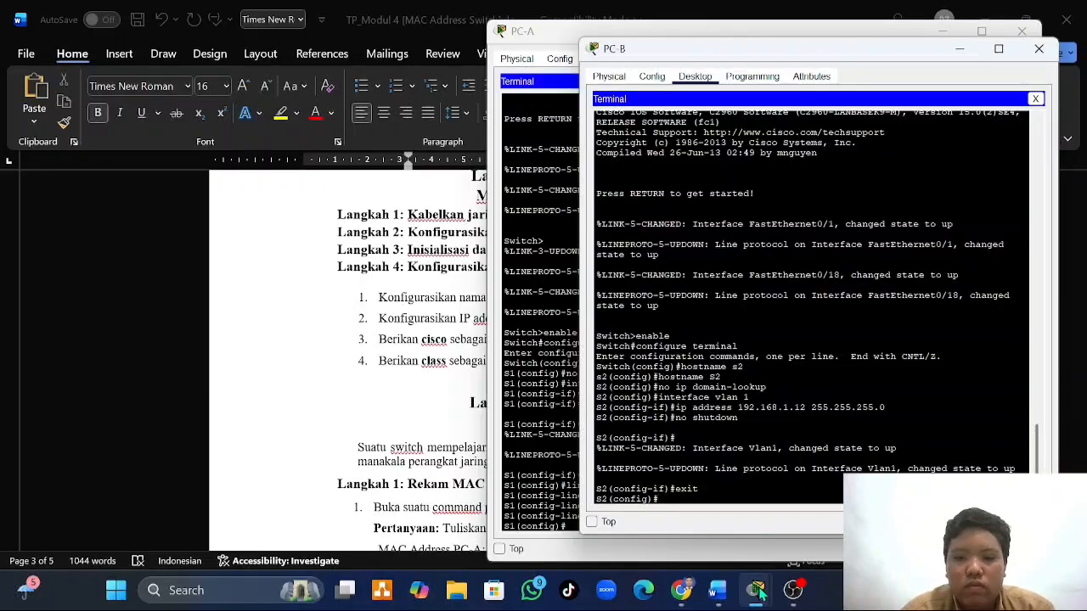
{"action": "type", "text": "li"}
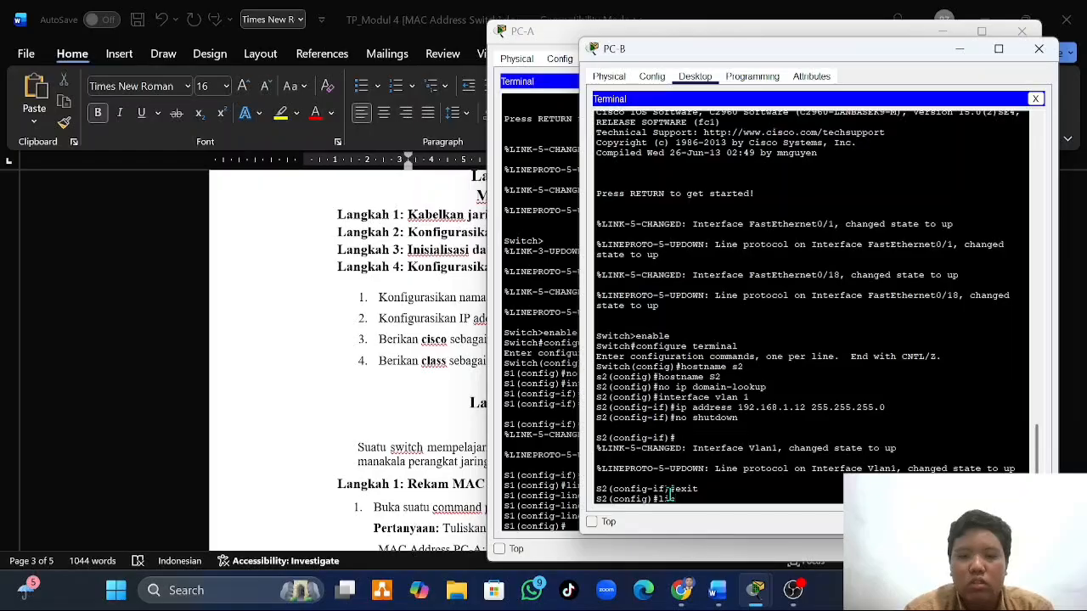
{"action": "type", "text": "n"}
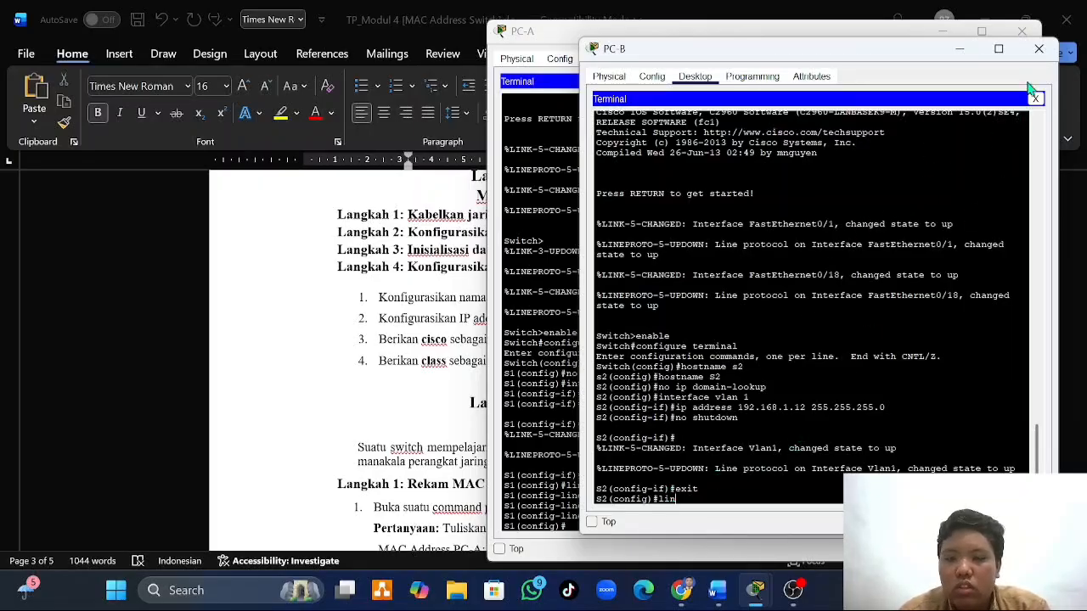
{"action": "left_click", "coordinate": [960, 48]}
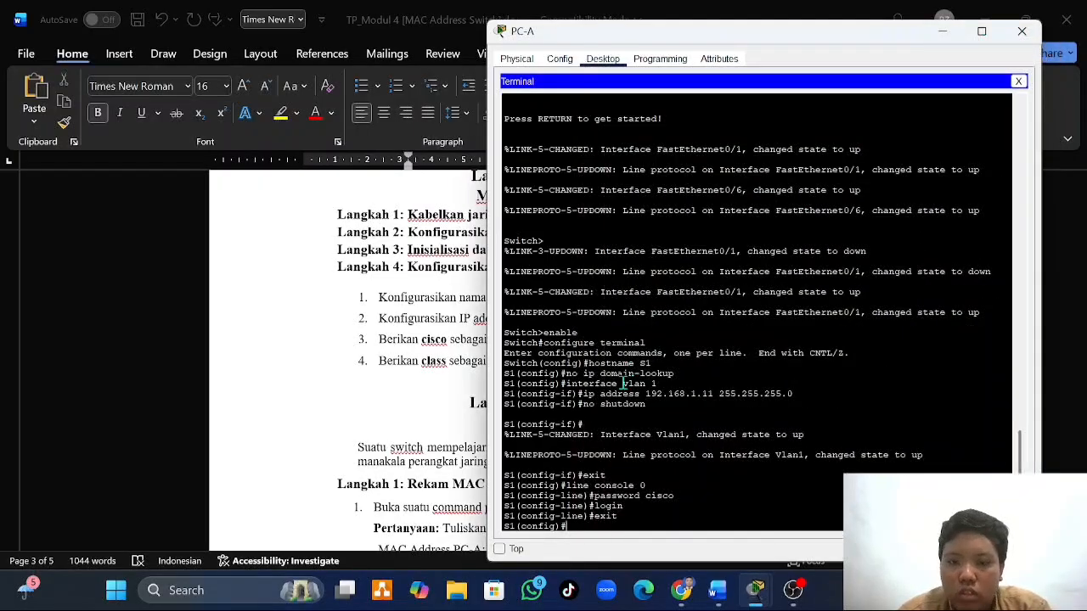
- Enter line configuration mode for the virtual terminal lines on S1 with line vty 0 4
{"action": "type", "text": "li"}
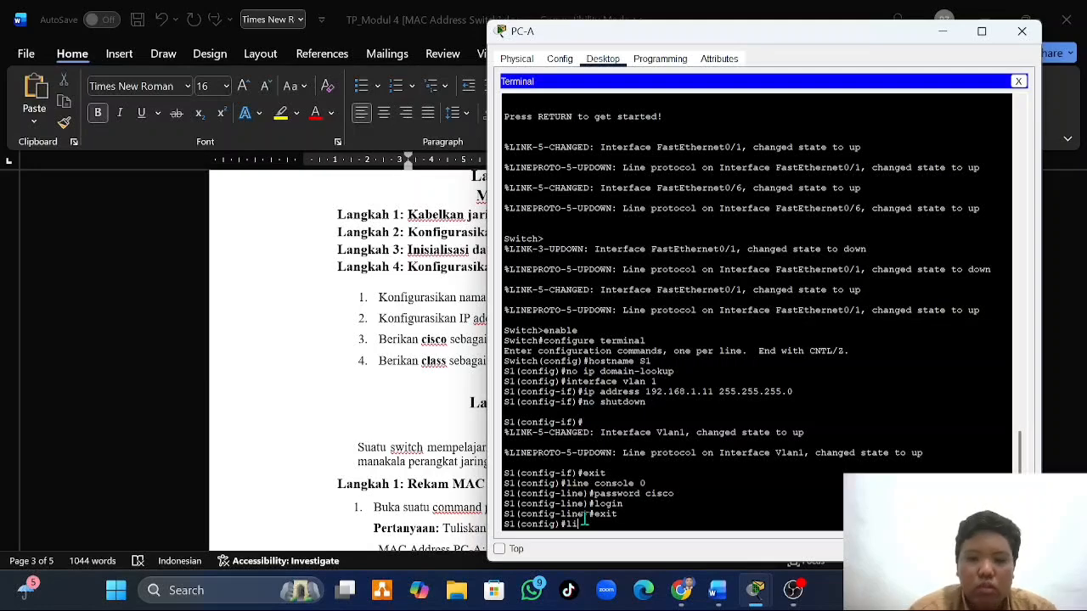
{"action": "type", "text": "ne "}
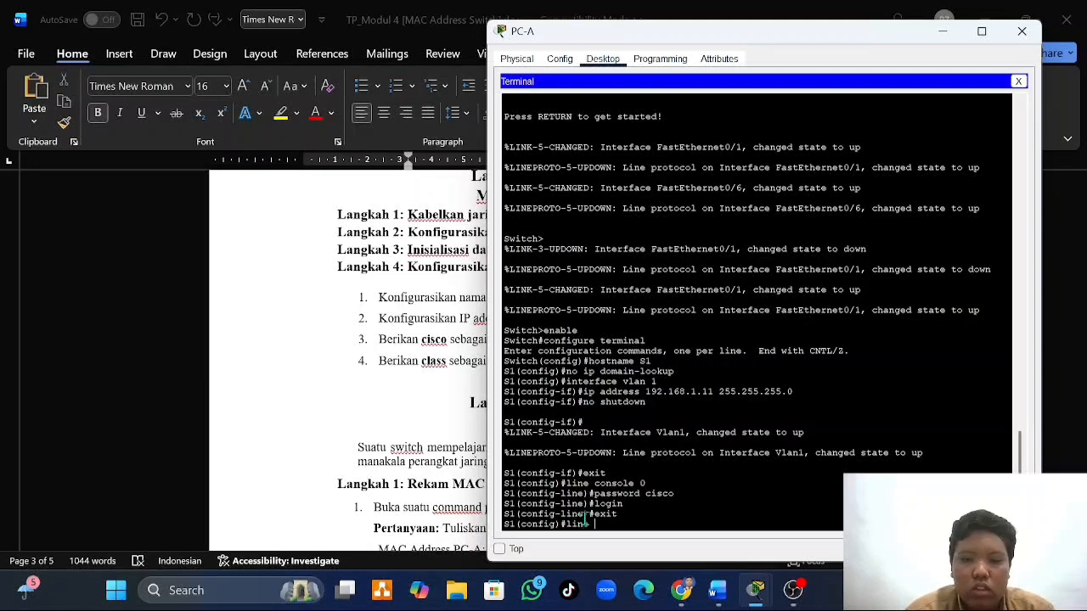
{"action": "type", "text": "vty 0"}
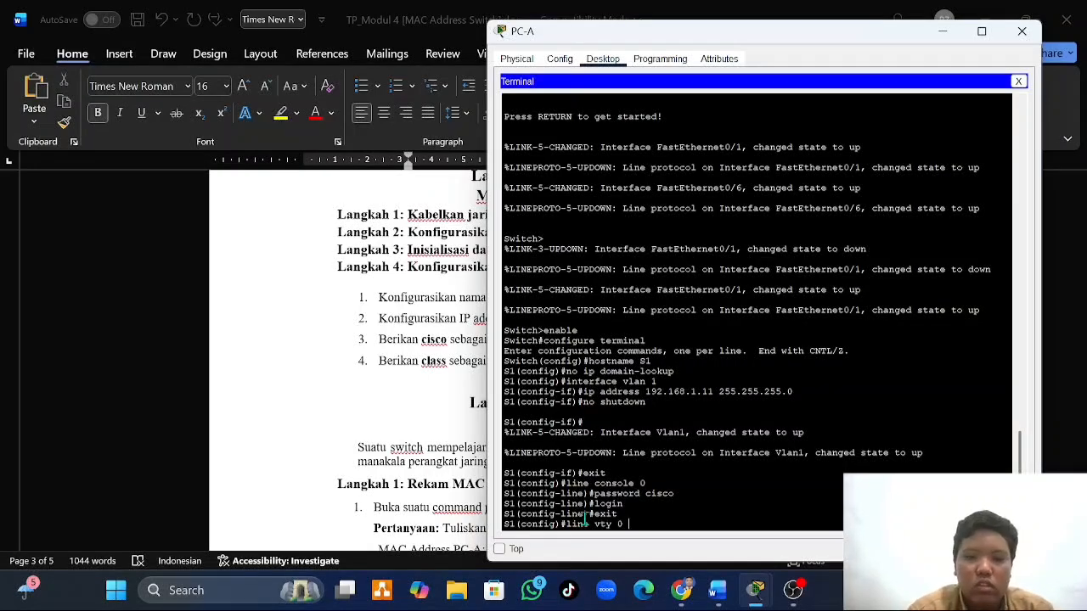
{"action": "type", "text": " 4"}
{"action": "key", "text": "Return"}
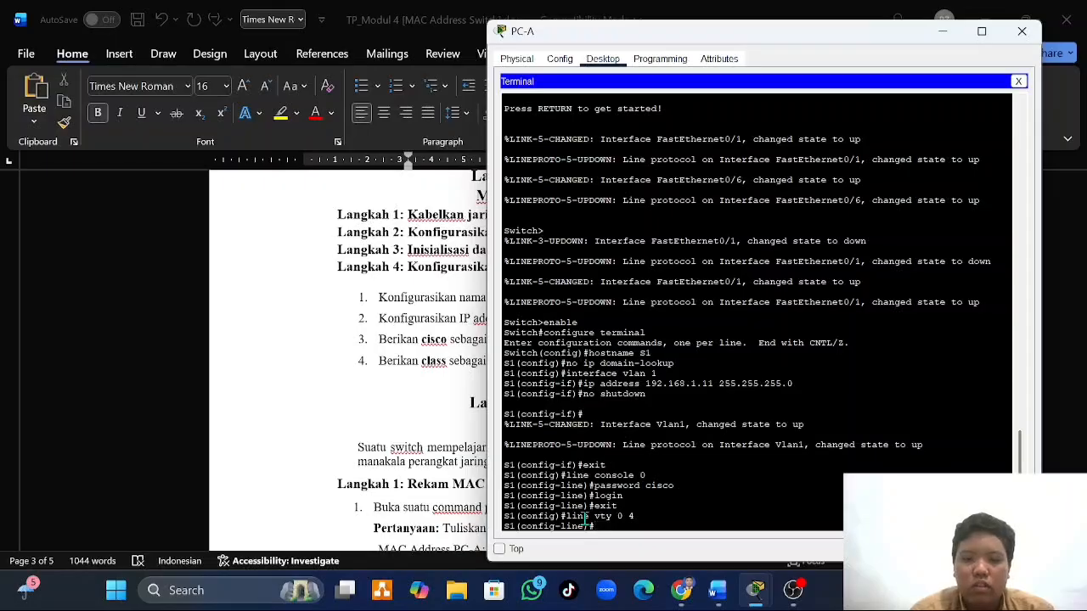
- Set the vty line password on S1, require login, and return to global configuration mode
{"action": "type", "text": "pass"}
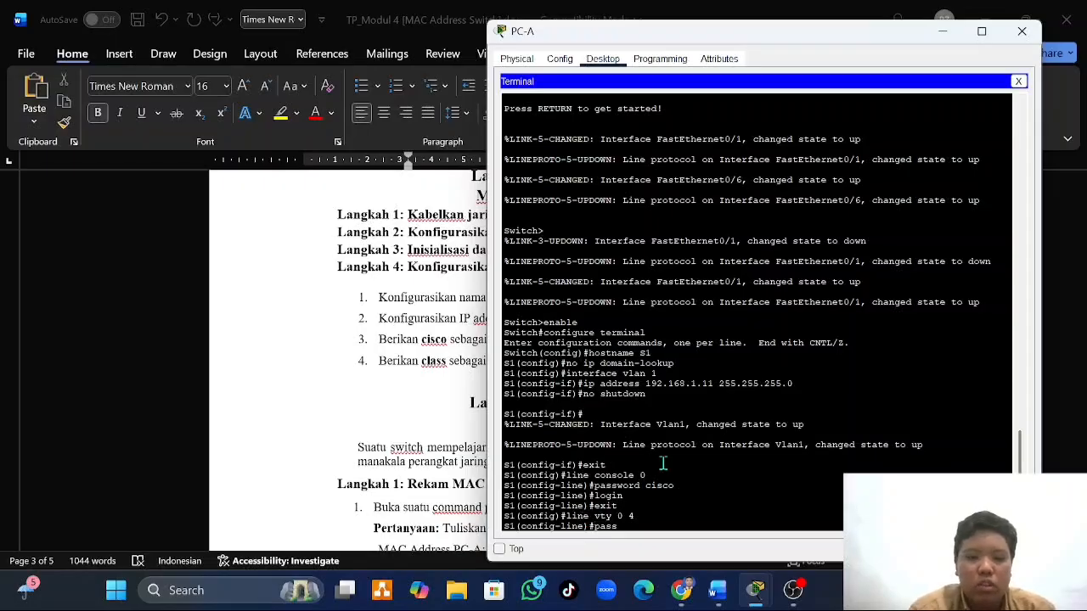
{"action": "type", "text": "word"}
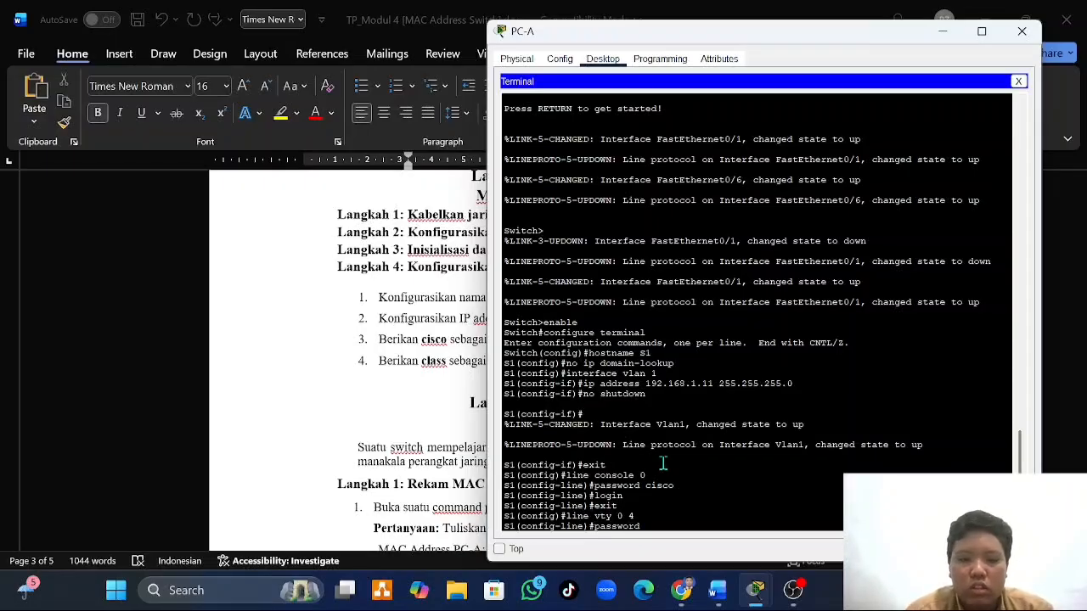
{"action": "type", "text": " cisco"}
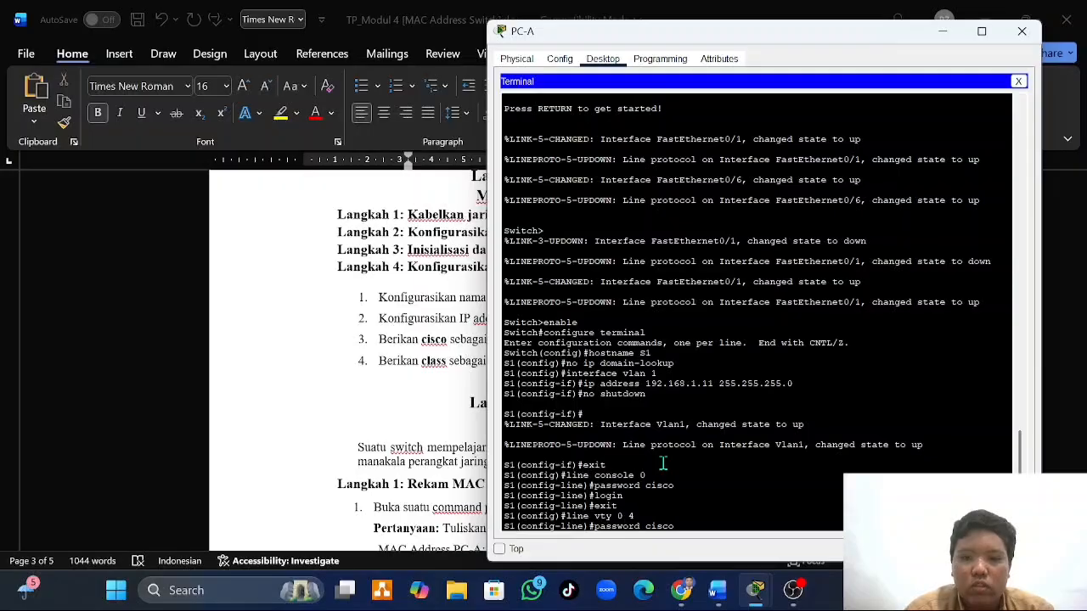
{"action": "key", "text": "Return"}
{"action": "type", "text": "lo"}
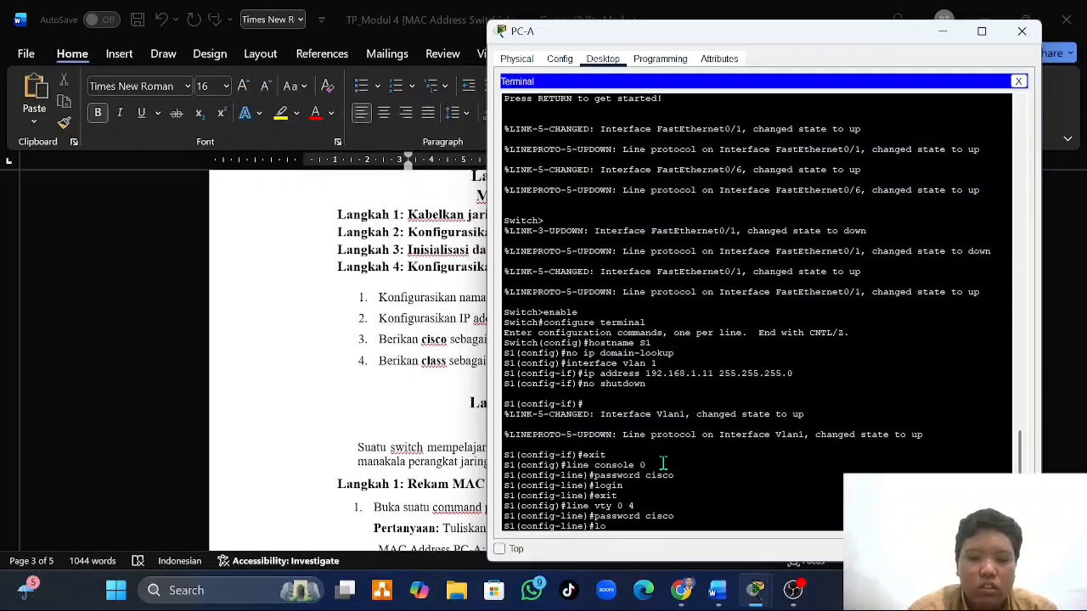
{"action": "type", "text": "gin"}
{"action": "key", "text": "Return"}
{"action": "type", "text": "exit"}
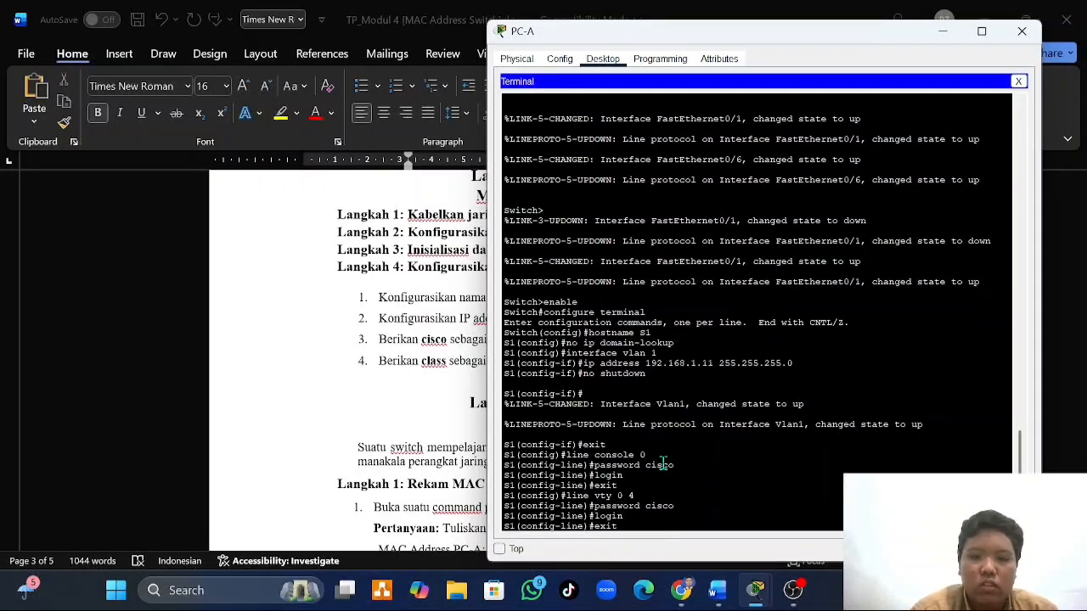
{"action": "key", "text": "Return"}
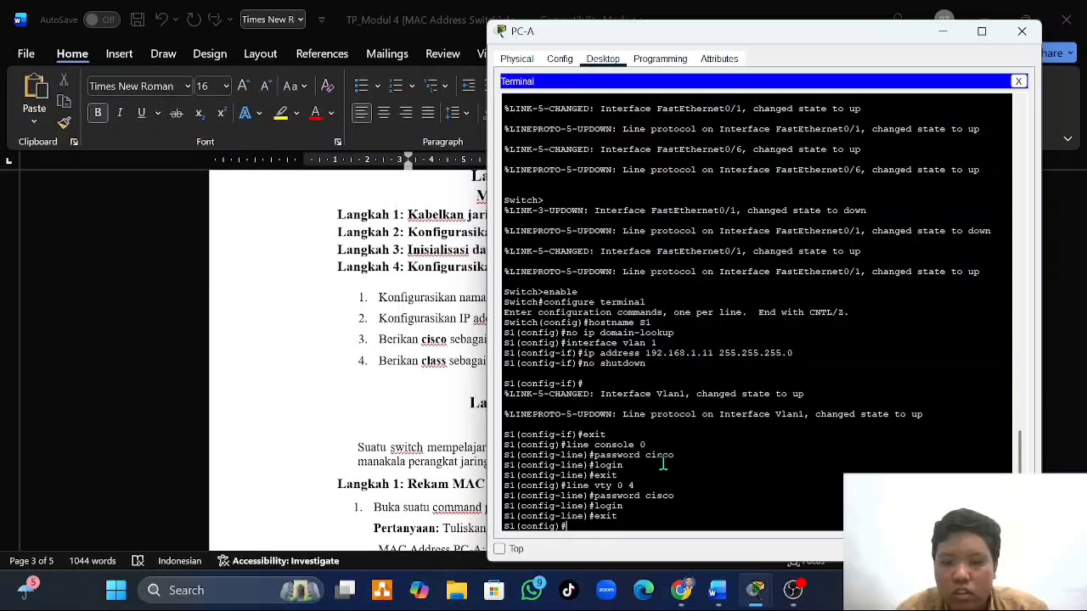
- Leave VLAN interface configuration on S2 in PC-B's terminal and enter console line configuration with line console 0
{"action": "mouse_move", "coordinate": [764, 597]}
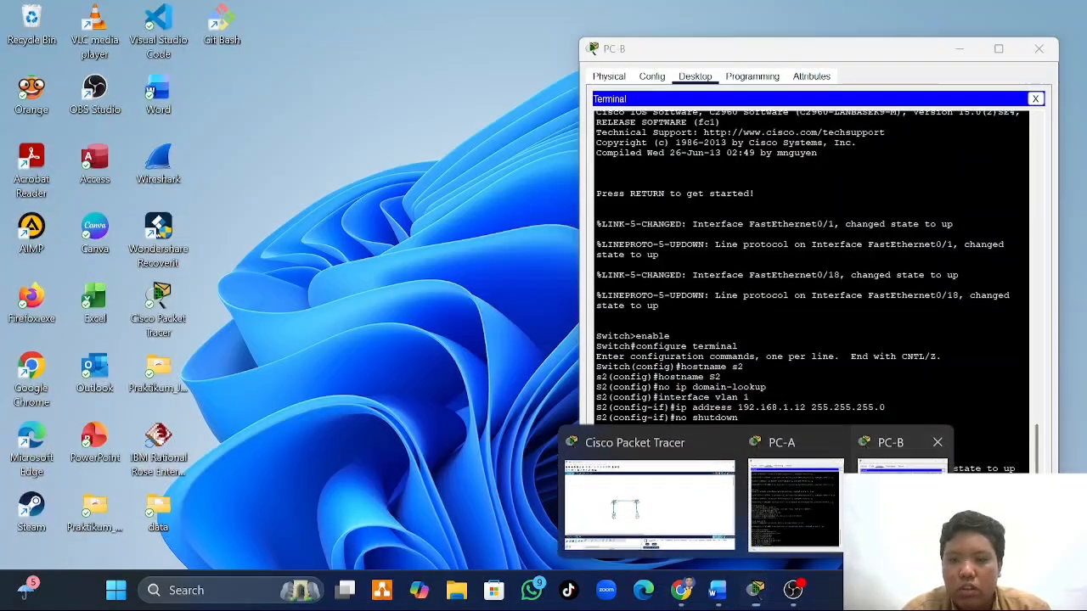
{"action": "left_click", "coordinate": [903, 501]}
{"action": "type", "text": "exit"}
{"action": "key", "text": "Return"}
{"action": "type", "text": "lin"}
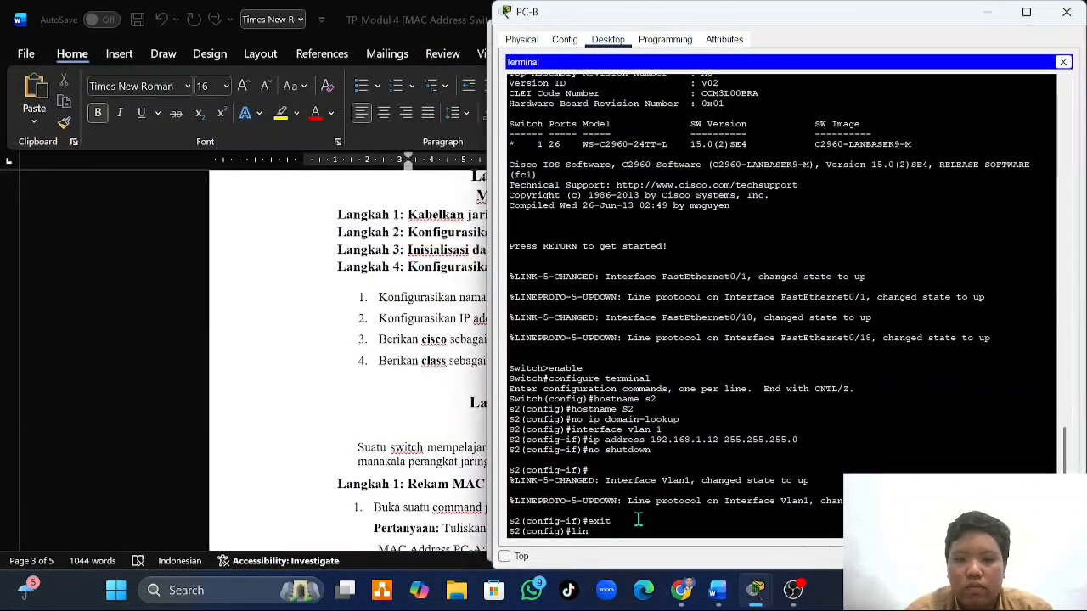
{"action": "type", "text": "e "}
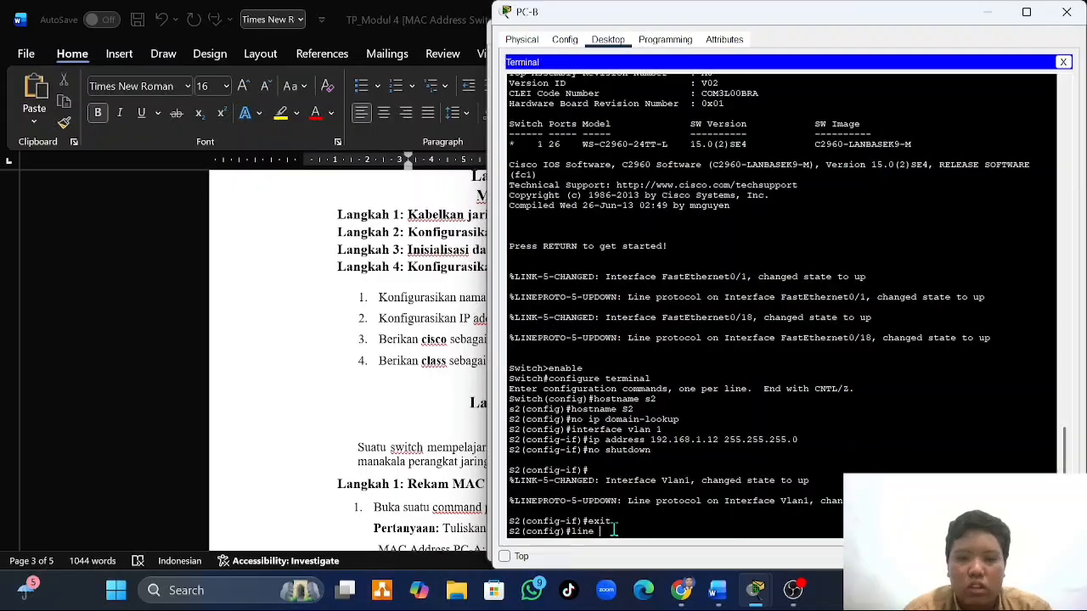
{"action": "type", "text": "console "}
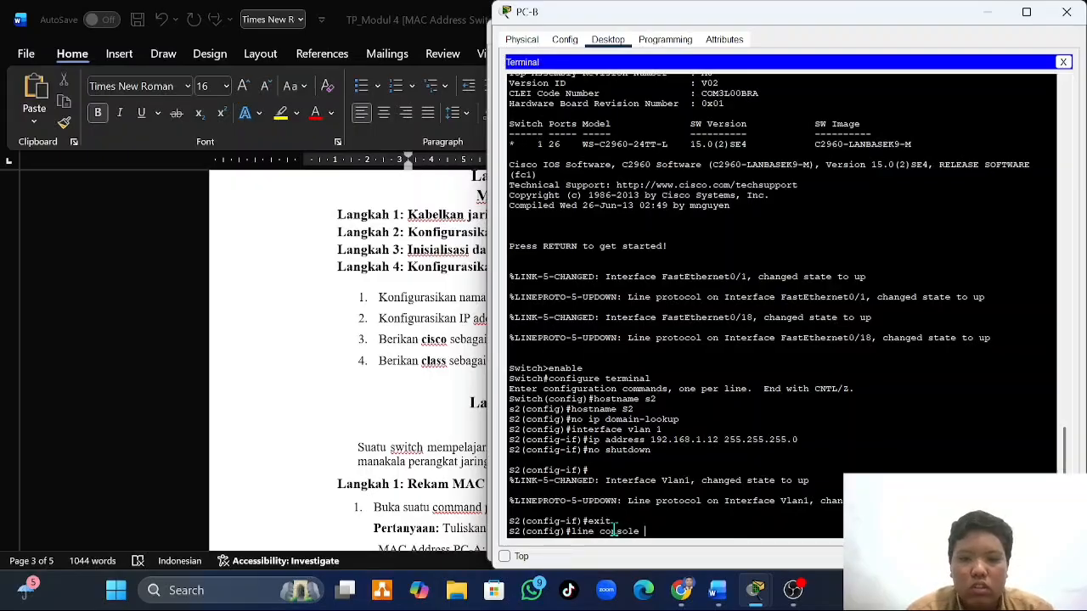
{"action": "type", "text": "0"}
{"action": "key", "text": "Return"}
- Set the console line password on S2, require login, and return to global configuration mode
{"action": "type", "text": "password"}
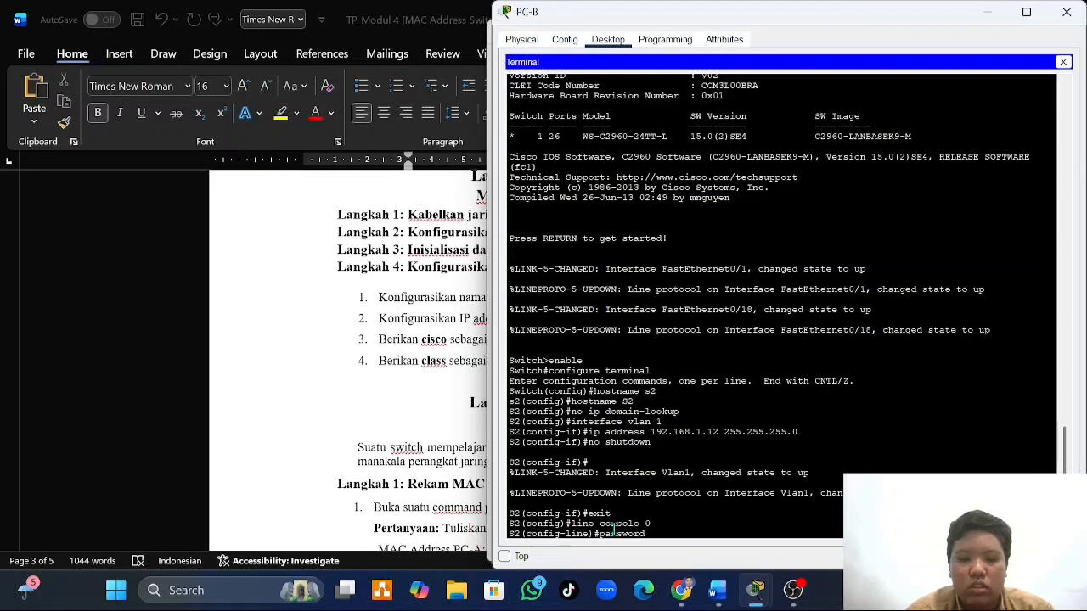
{"action": "type", "text": " cisco"}
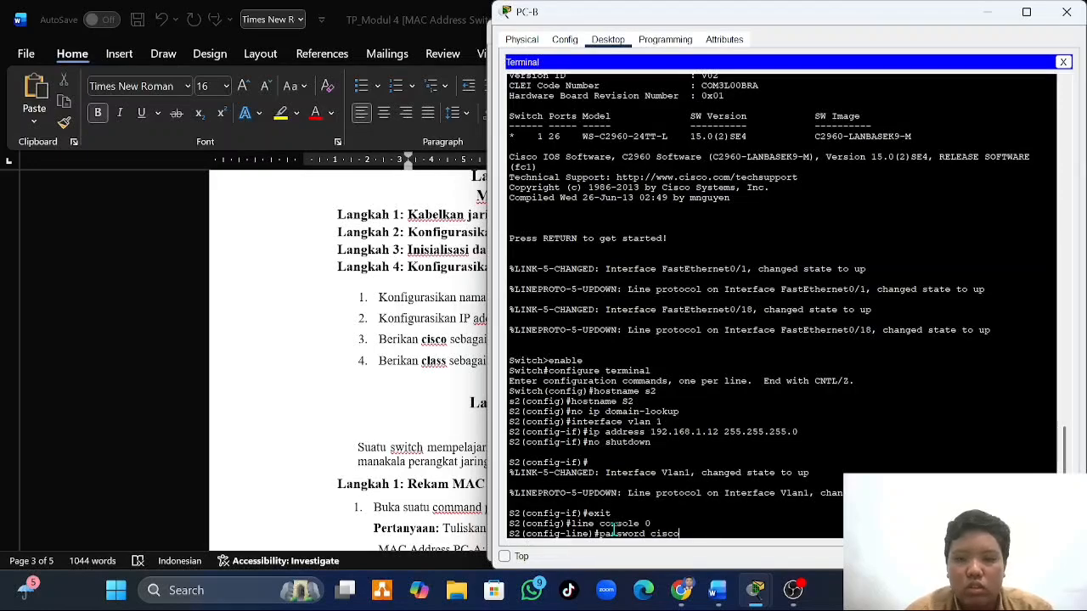
{"action": "key", "text": "Return"}
{"action": "type", "text": "login"}
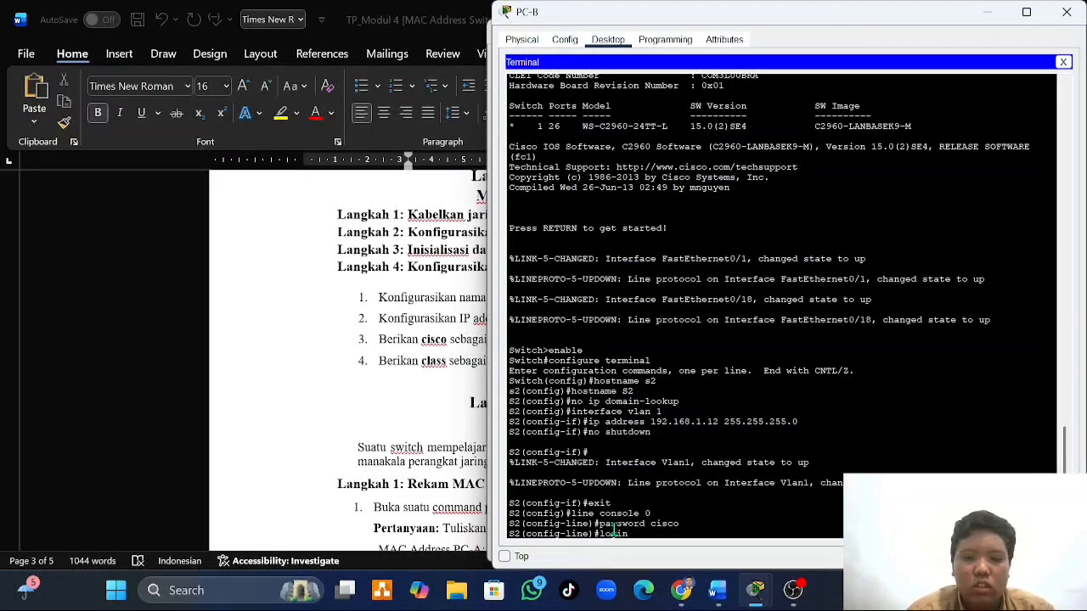
{"action": "key", "text": "Return"}
{"action": "type", "text": "exit"}
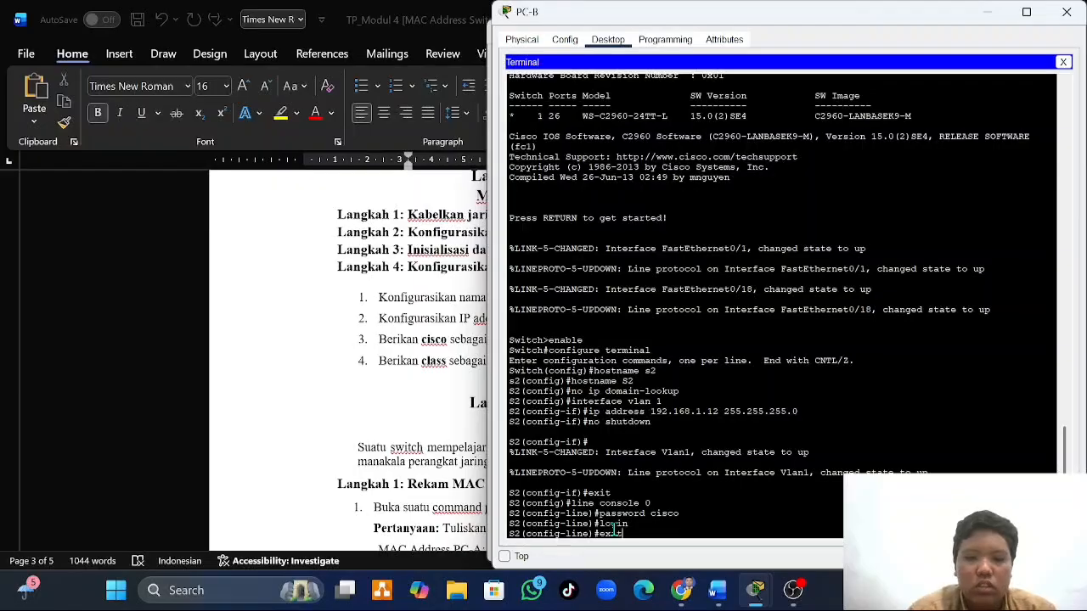
{"action": "key", "text": "Return"}
- Enter line configuration mode for the virtual terminal lines on S2 with line vty 0 4
{"action": "type", "text": "lin"}
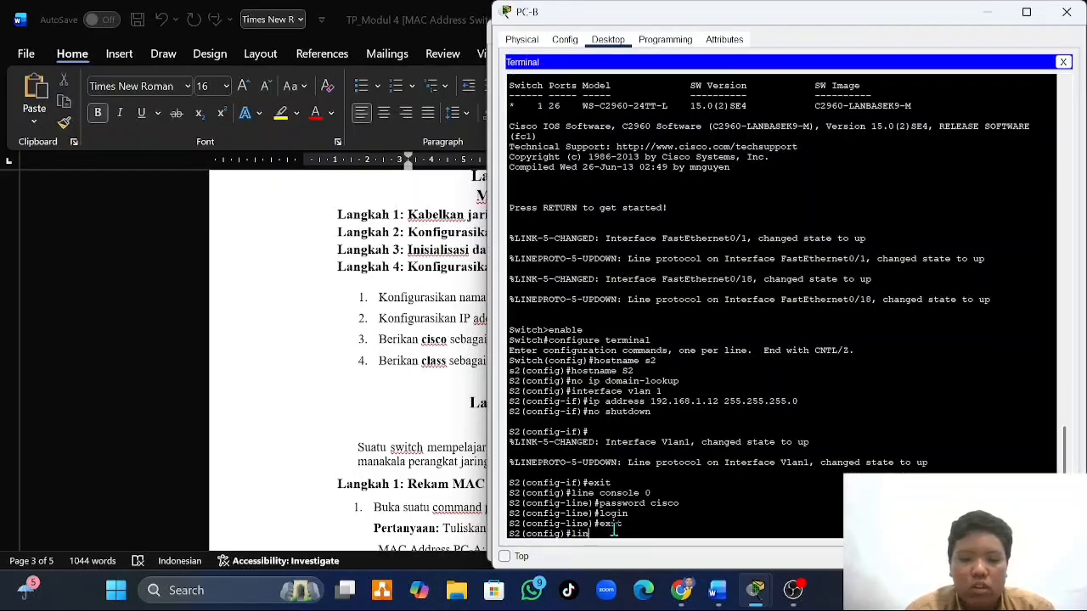
{"action": "type", "text": "e v"}
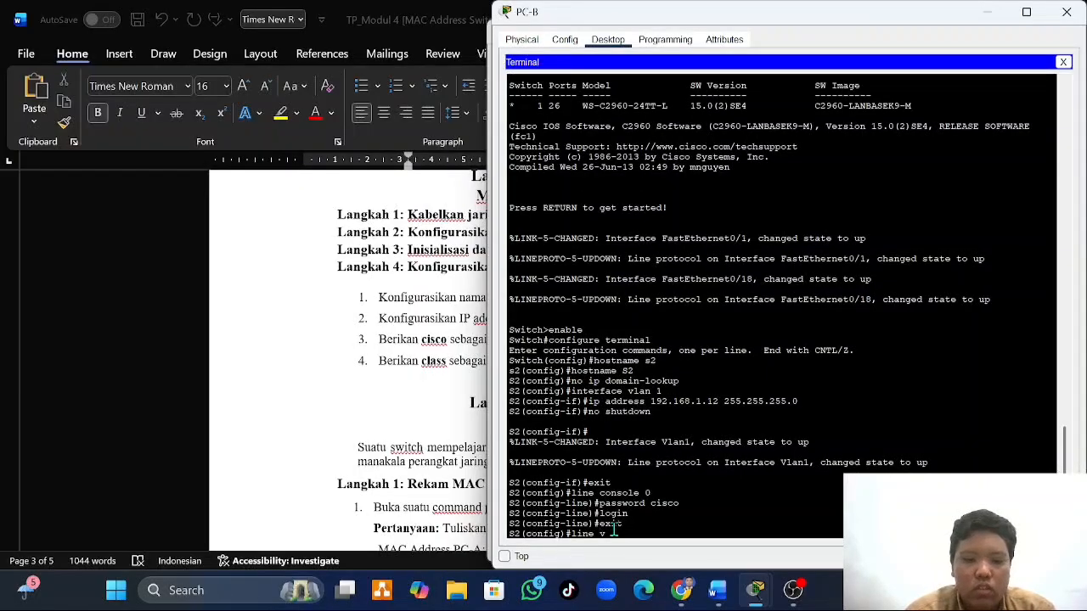
{"action": "type", "text": "ty 0"}
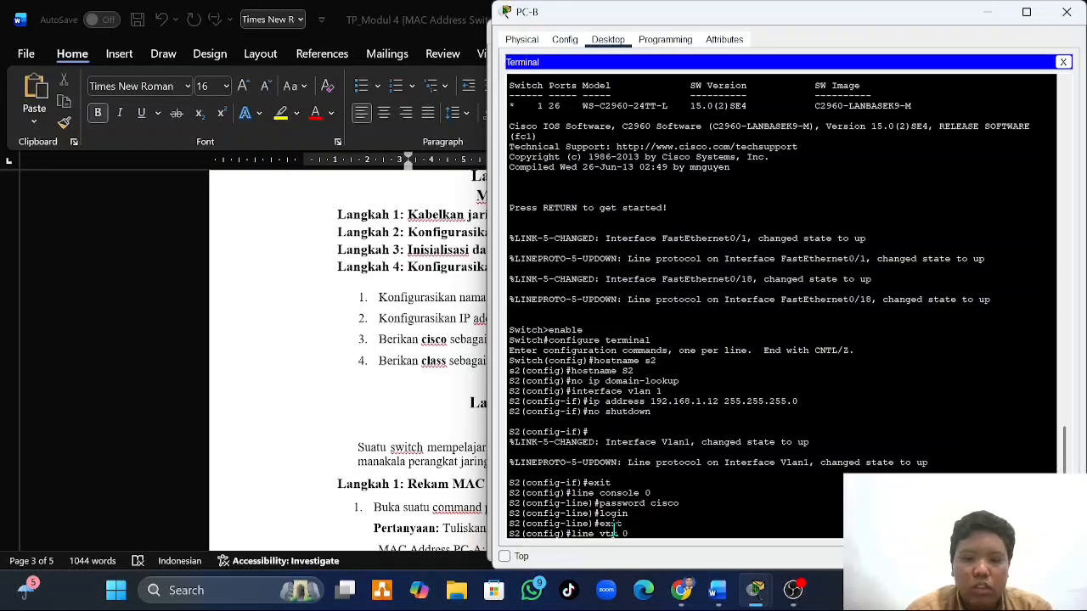
{"action": "type", "text": " 4"}
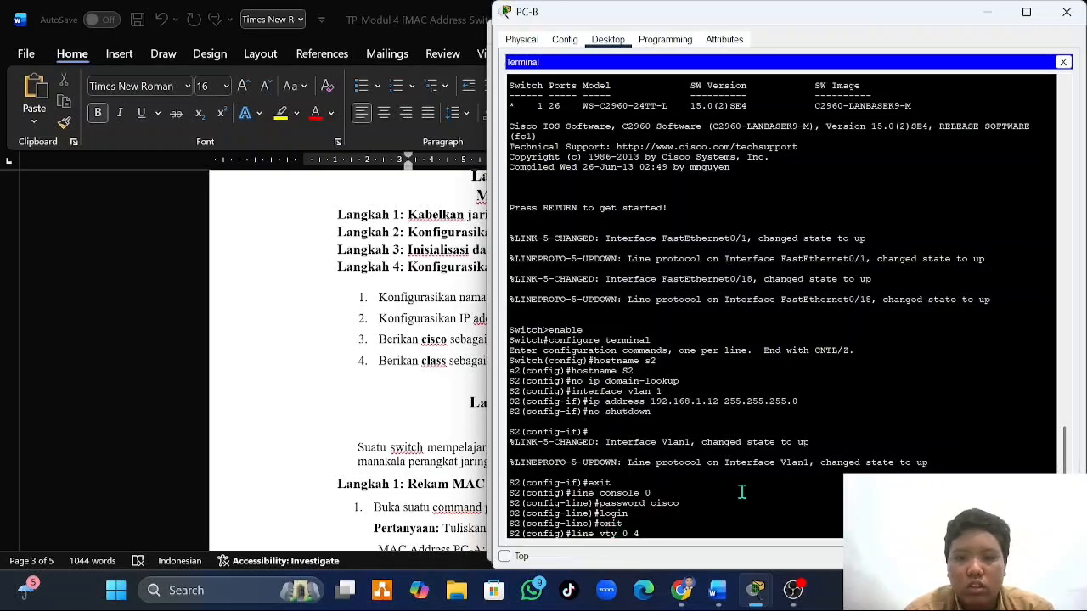
{"action": "key", "text": "Return"}
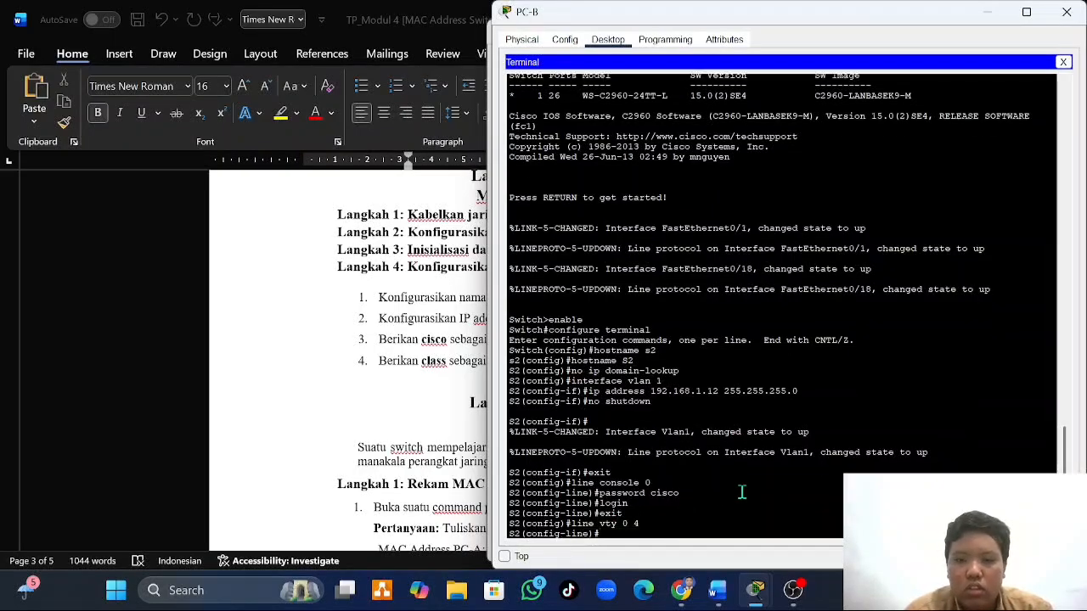
- Set the vty line password on S2, require login, and return to global configuration mode
{"action": "type", "text": "passwor"}
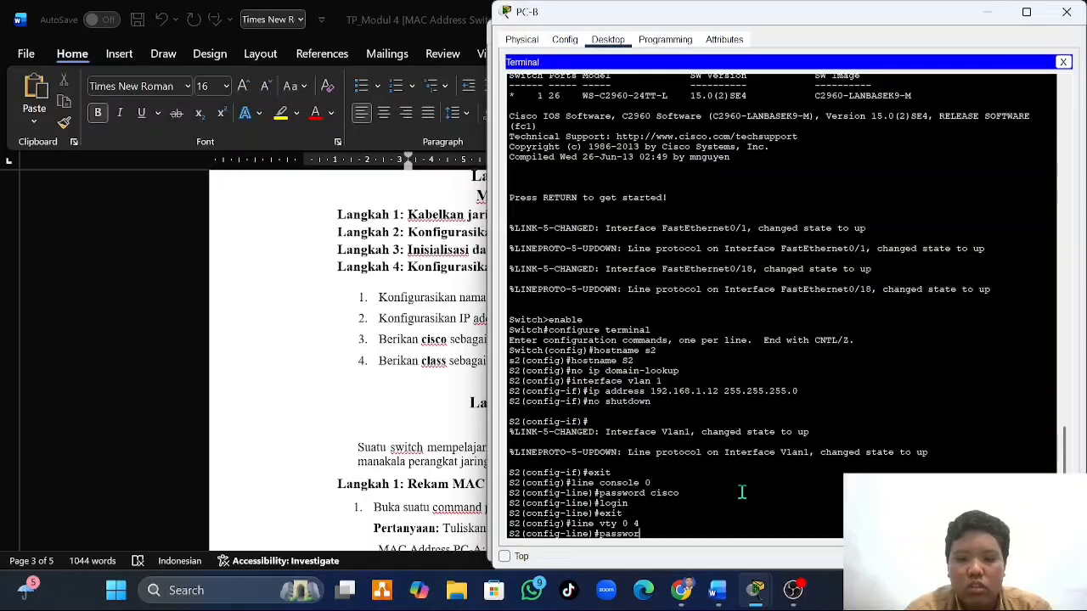
{"action": "type", "text": "d cisc"}
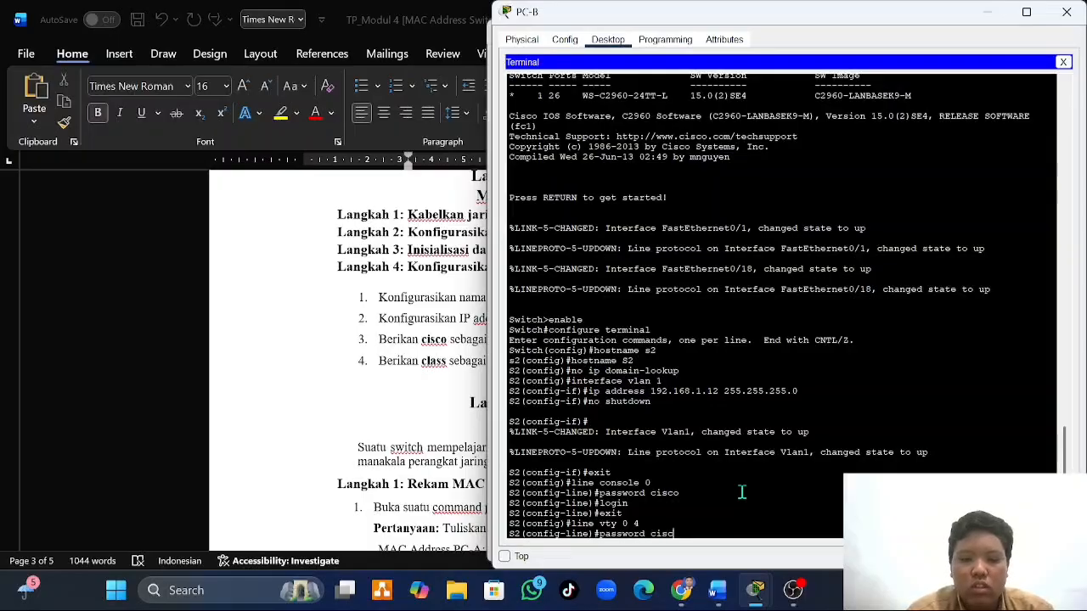
{"action": "type", "text": "i"}
{"action": "key", "text": "BackSpace"}
{"action": "type", "text": "o"}
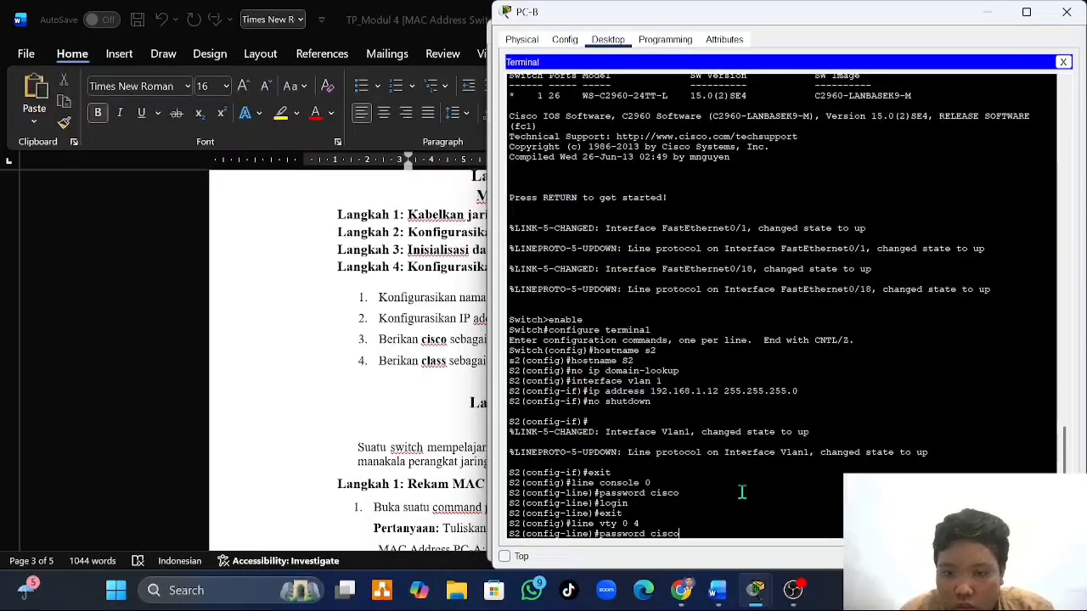
{"action": "key", "text": "Return"}
{"action": "type", "text": "l"}
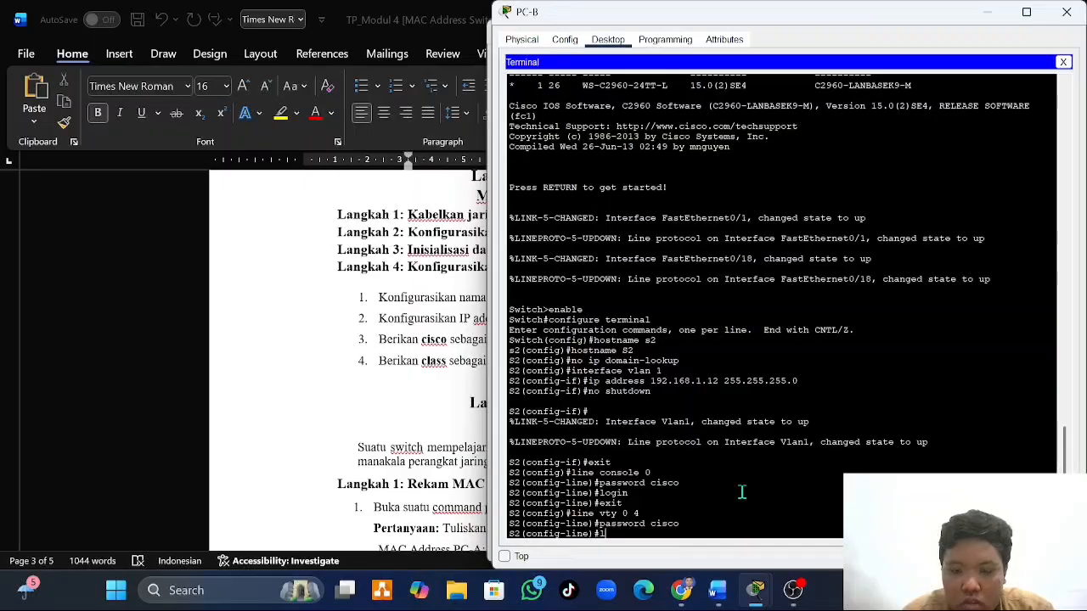
{"action": "type", "text": "ogin"}
{"action": "key", "text": "Return"}
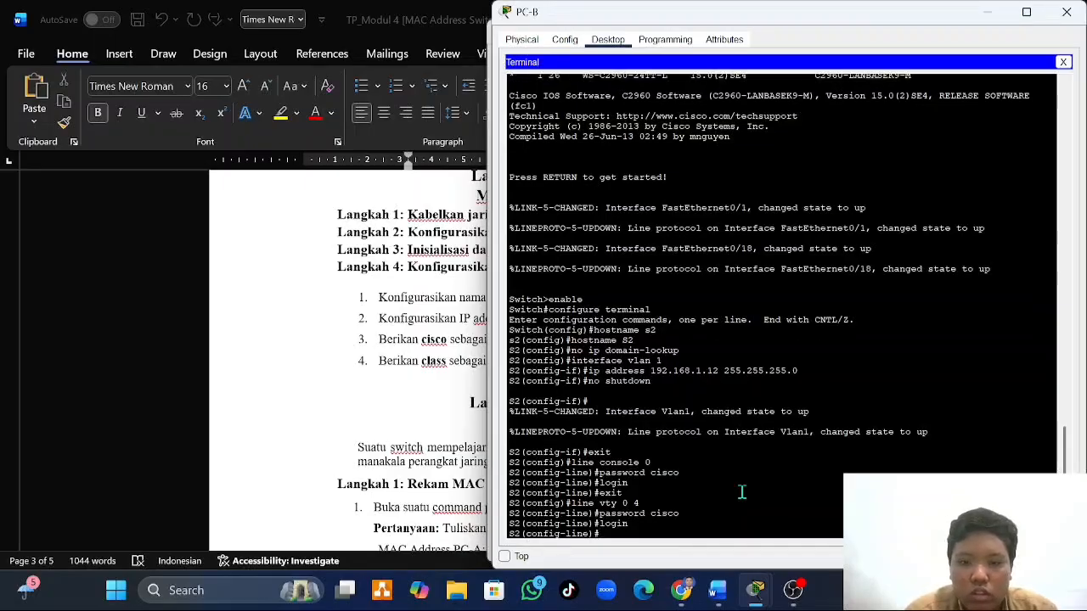
{"action": "type", "text": "exit"}
{"action": "key", "text": "Return"}
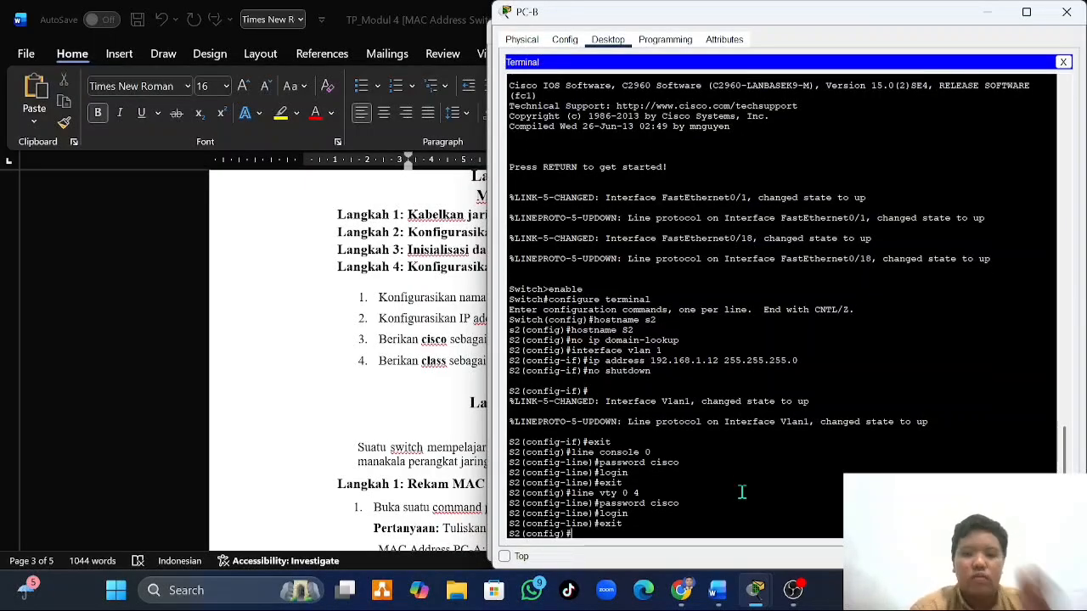
- Check the privileged EXEC requirement under Langkah 4 in the Word document and set the enable secret password on S1 in PC-A's terminal
{"action": "left_click", "coordinate": [376, 378]}
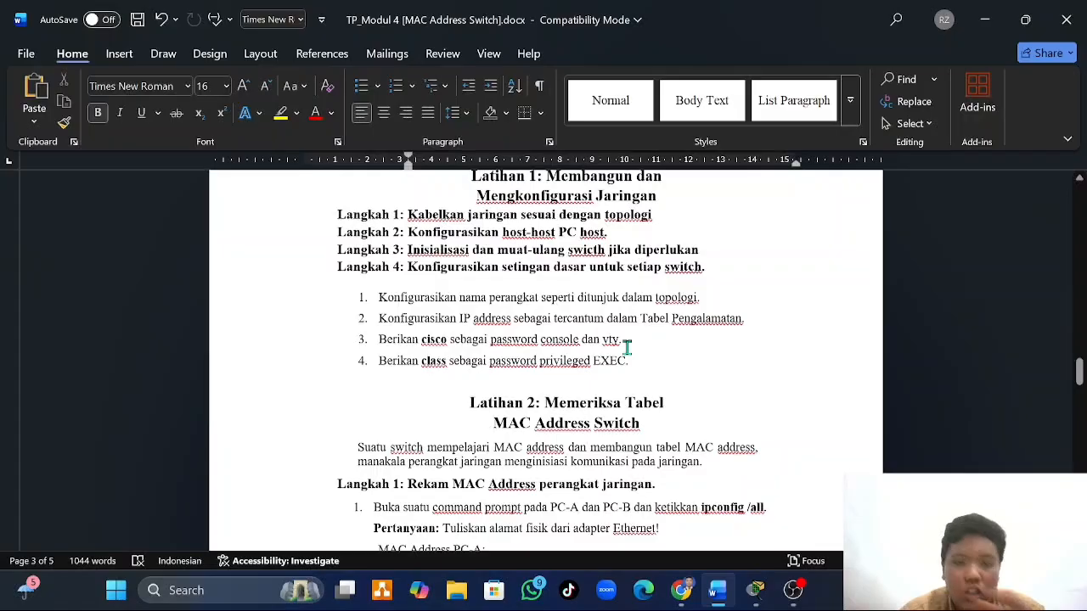
{"action": "scroll", "coordinate": [627, 348], "scroll_direction": "down", "scroll_amount": 1}
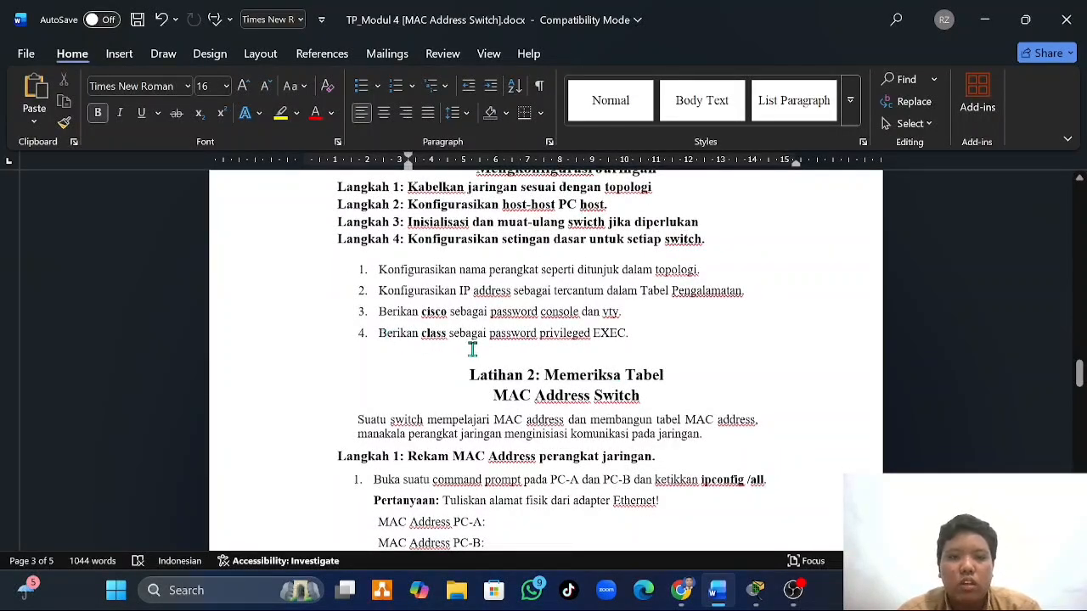
{"action": "mouse_move", "coordinate": [760, 599]}
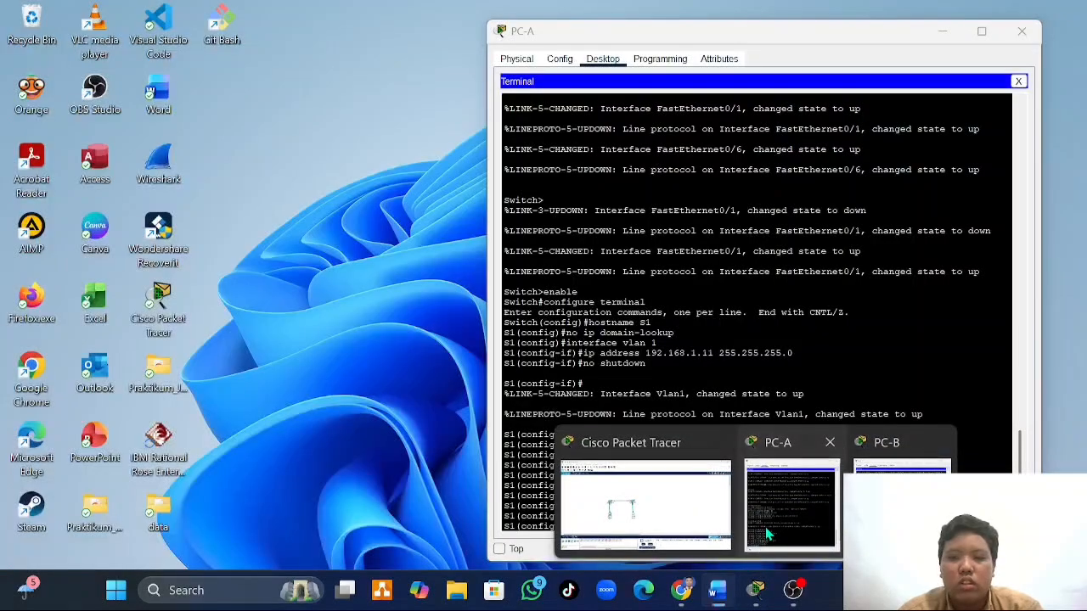
{"action": "left_click", "coordinate": [752, 505]}
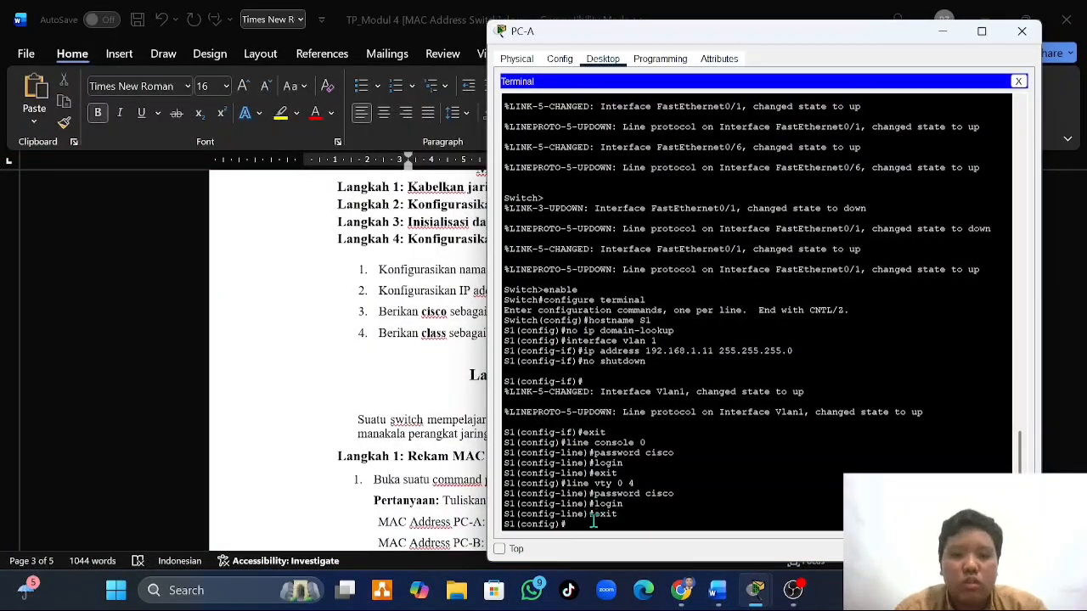
{"action": "type", "text": "en"}
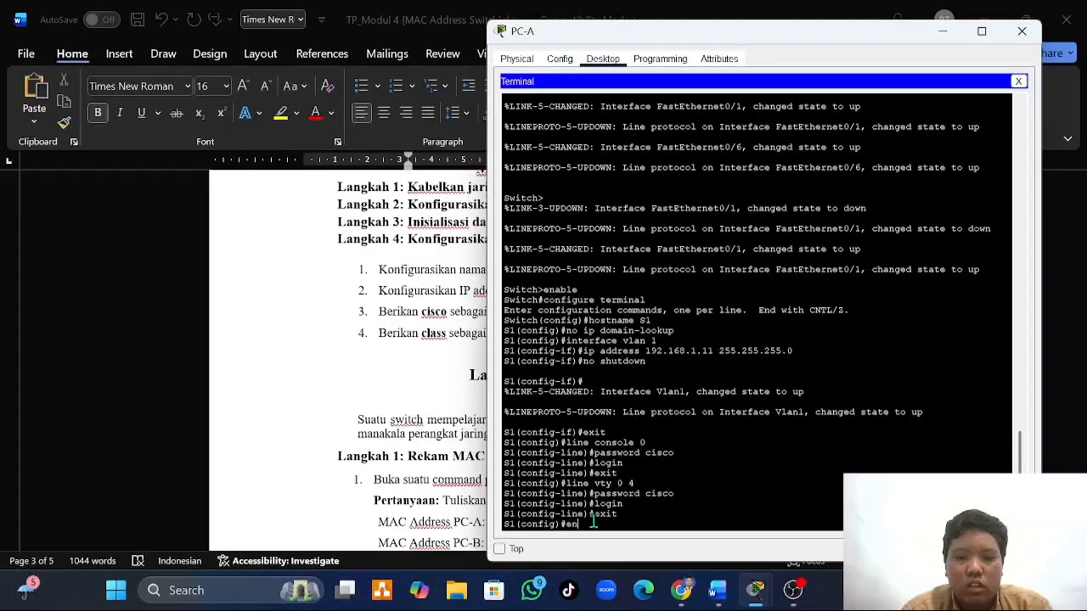
{"action": "type", "text": "able secret"}
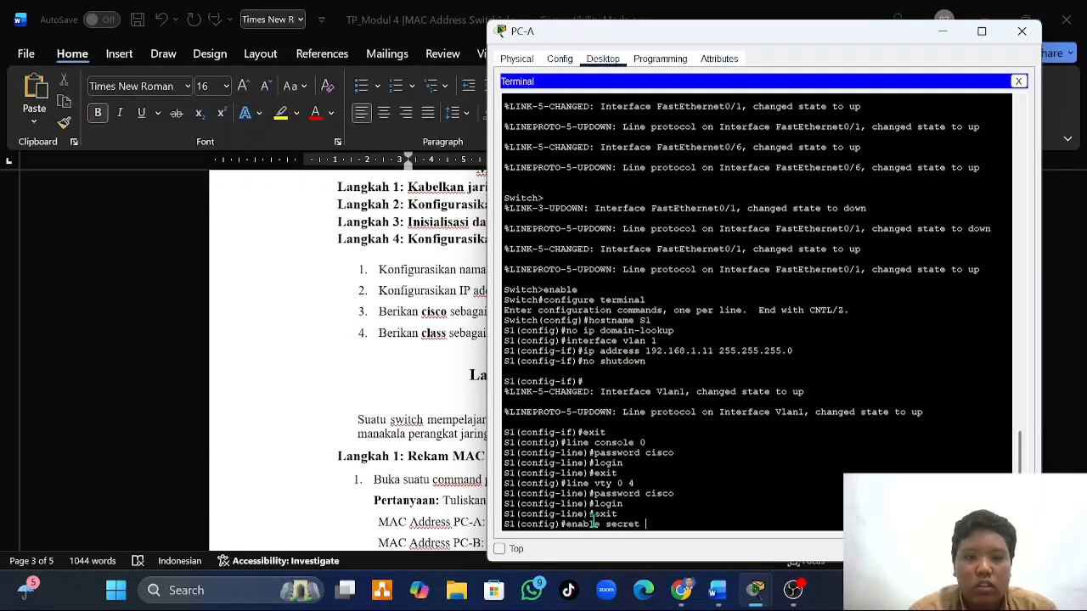
{"action": "type", "text": " cla"}
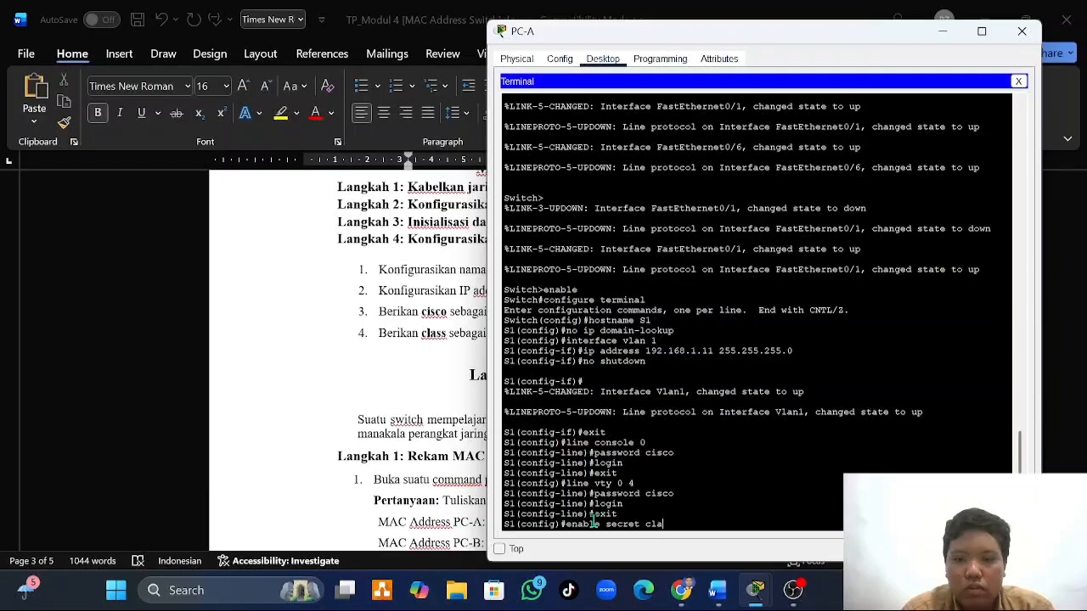
{"action": "type", "text": "ss"}
{"action": "key", "text": "Return"}
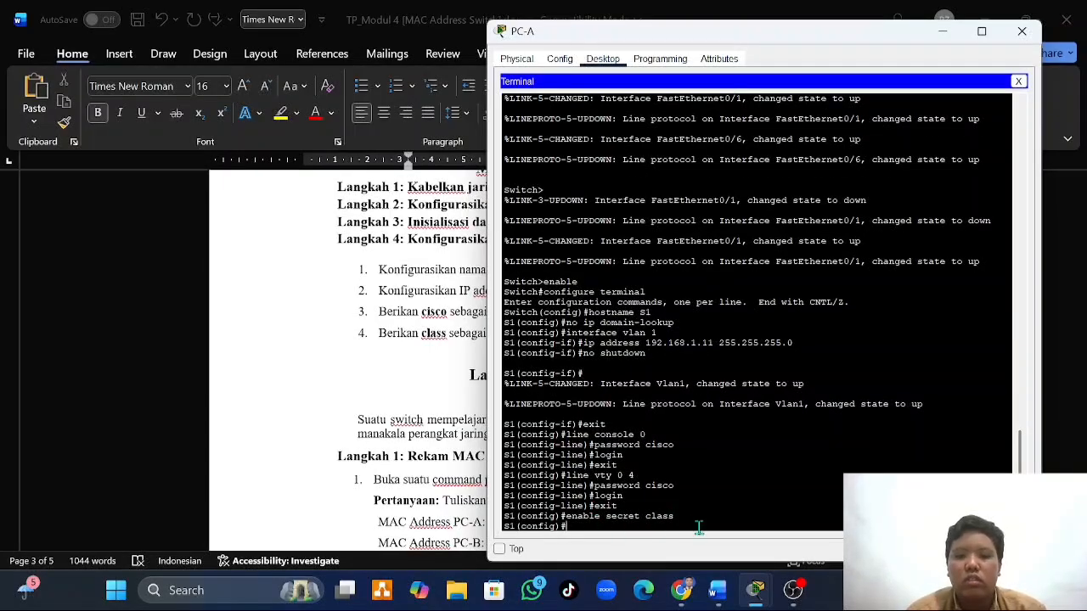
- End configuration mode on S1 in PC-A's terminal to return to privileged EXEC mode
{"action": "mouse_move", "coordinate": [754, 591]}
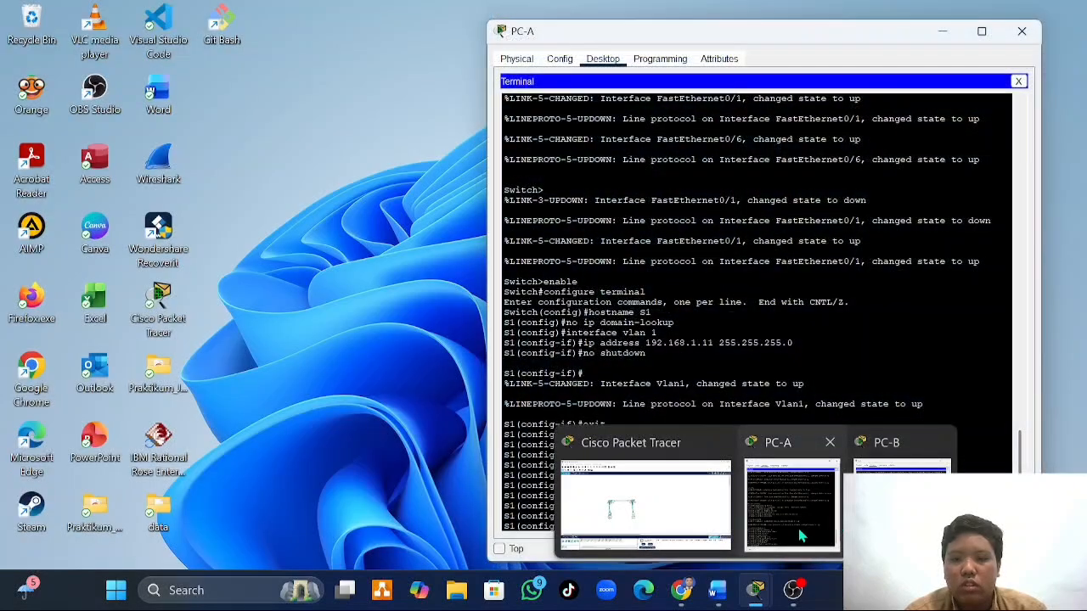
{"action": "left_click", "coordinate": [799, 527]}
{"action": "scroll", "coordinate": [594, 490], "scroll_direction": "down", "scroll_amount": 1}
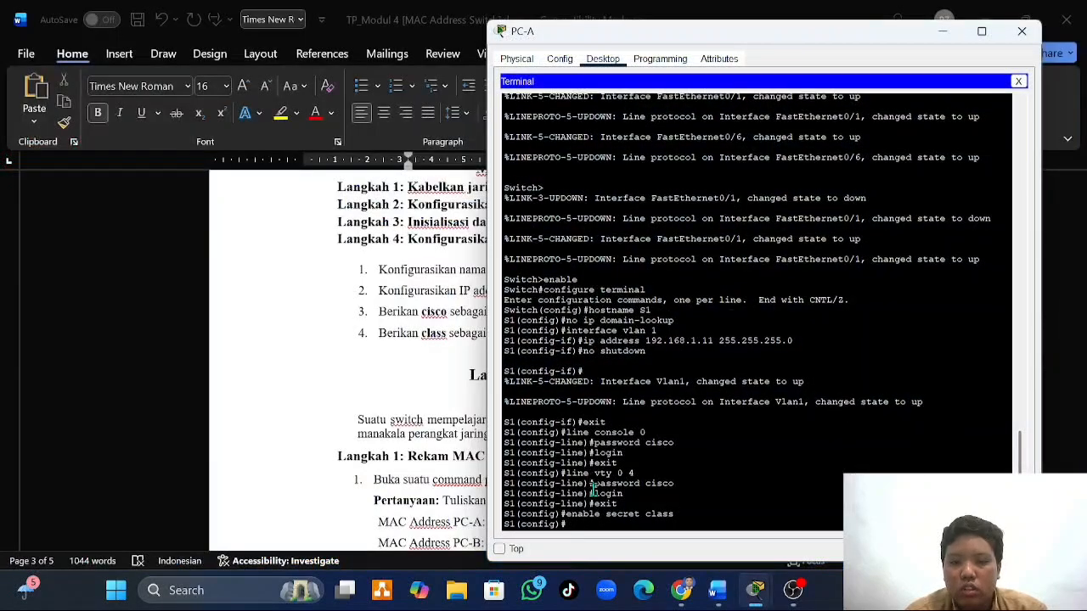
{"action": "type", "text": "end"}
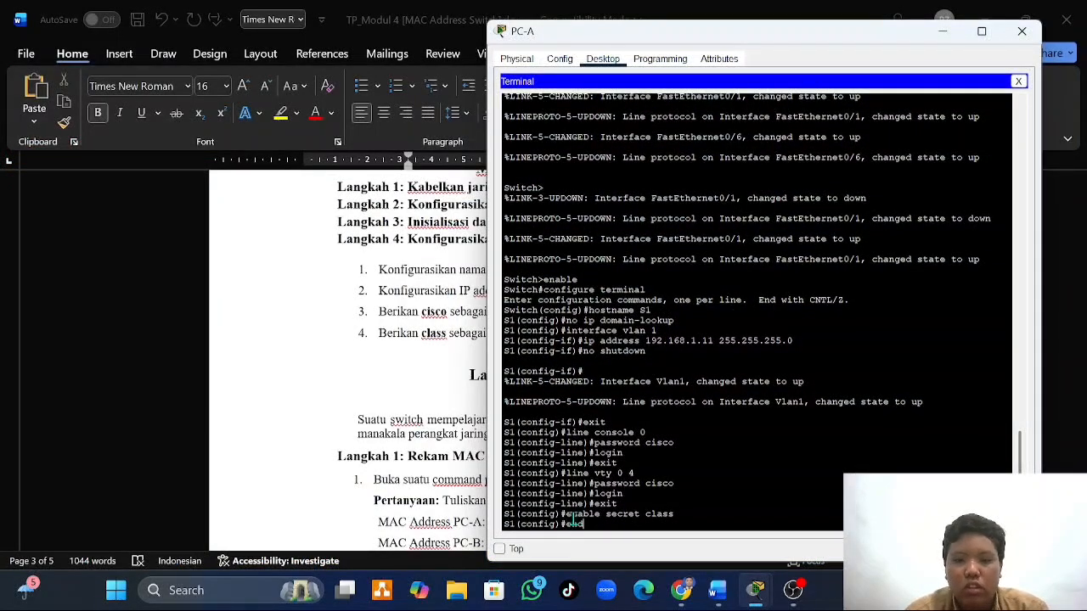
{"action": "key", "text": "Return"}
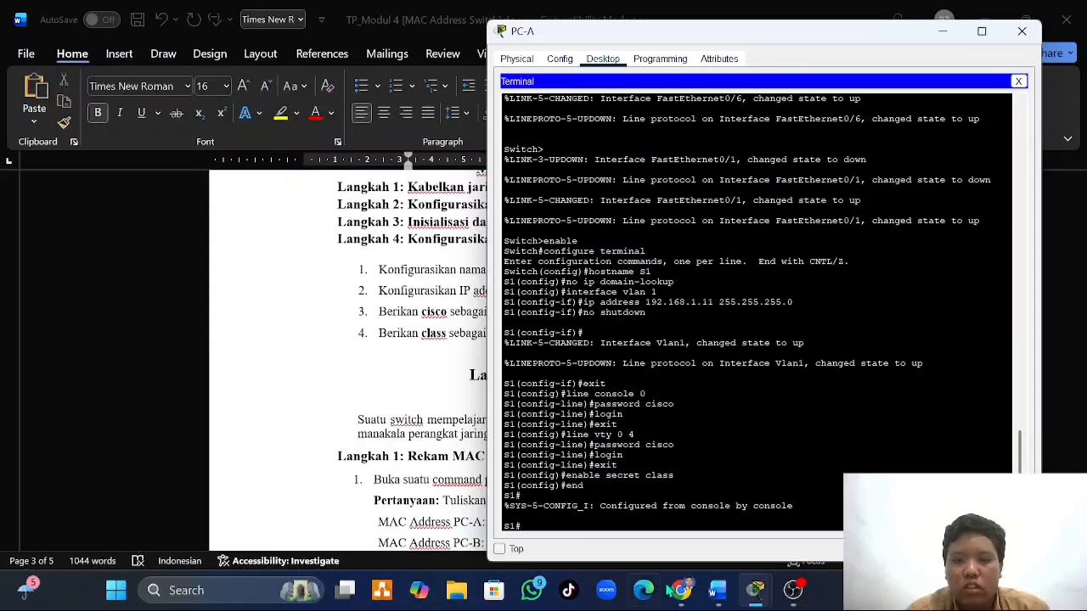
- Set the enable secret password on S2 in PC-B's terminal and end configuration mode to return to privileged EXEC mode
{"action": "left_click", "coordinate": [905, 497]}
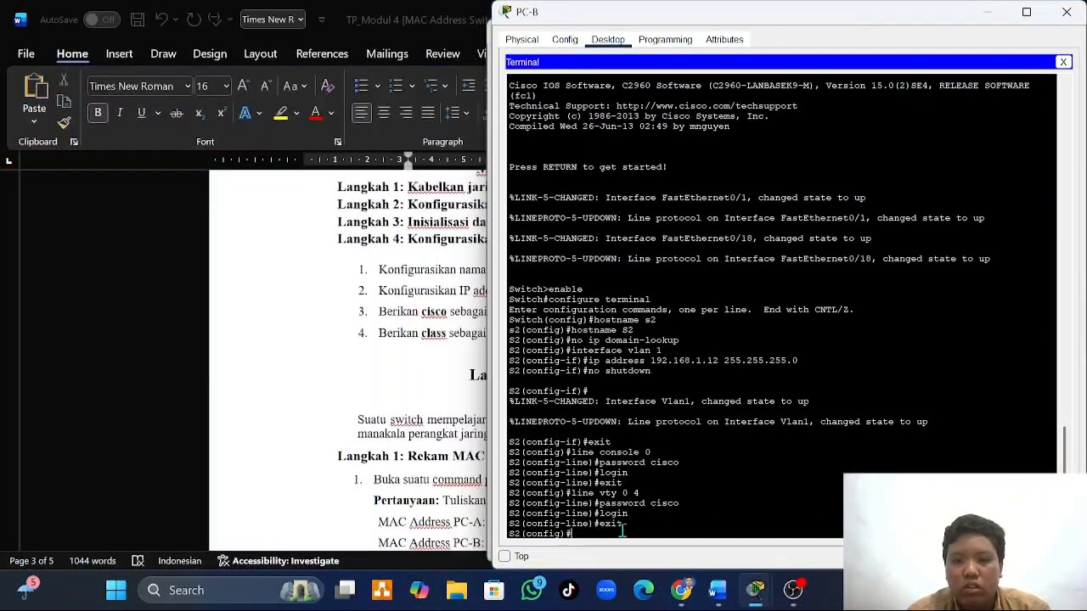
{"action": "left_click", "coordinate": [623, 531]}
{"action": "type", "text": "ena"}
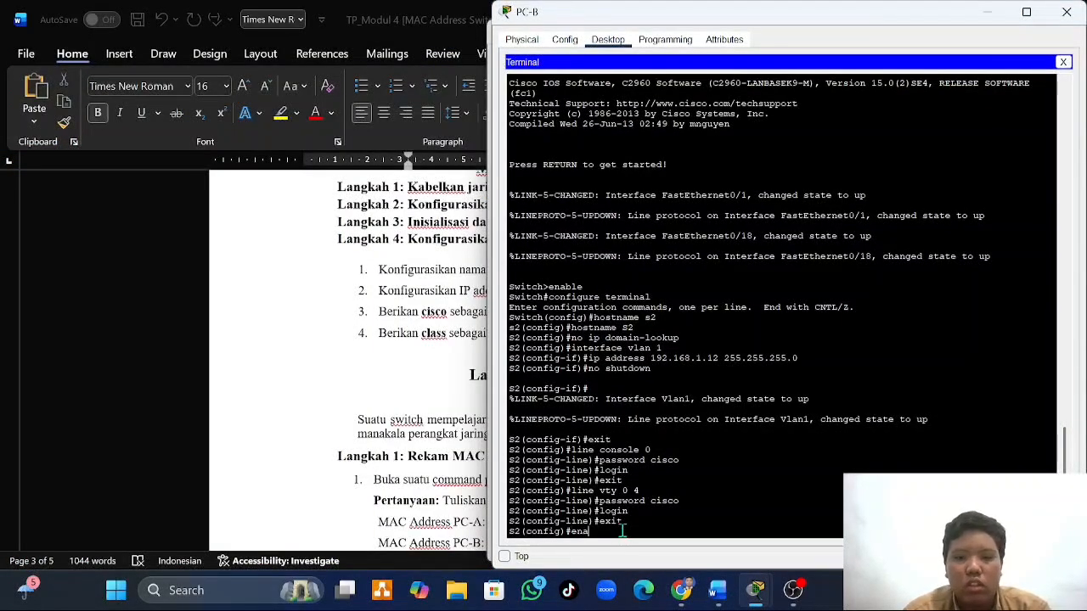
{"action": "type", "text": "ble"}
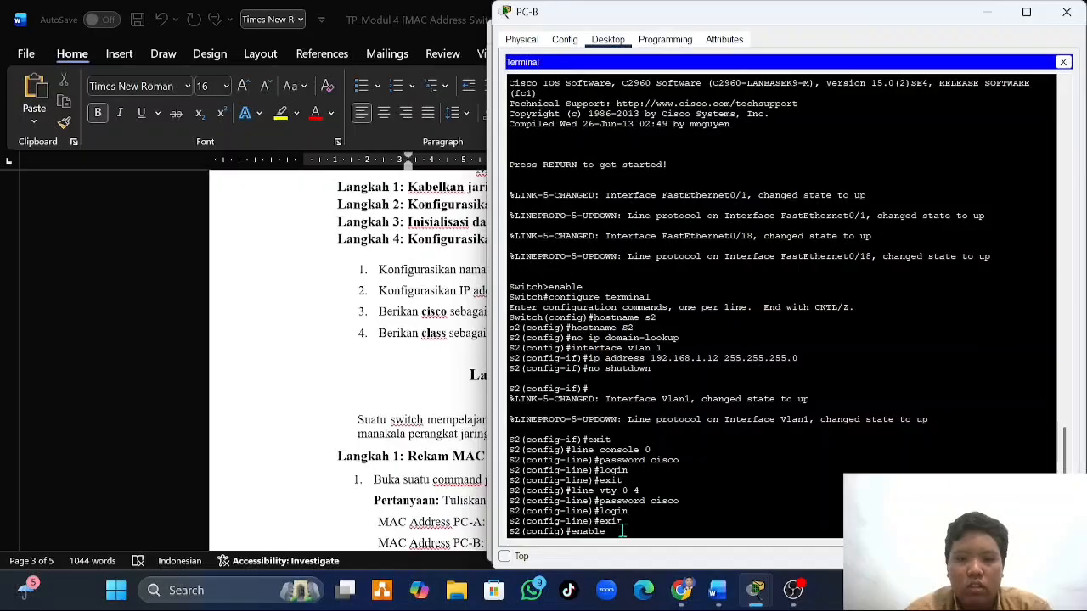
{"action": "type", "text": " secret"}
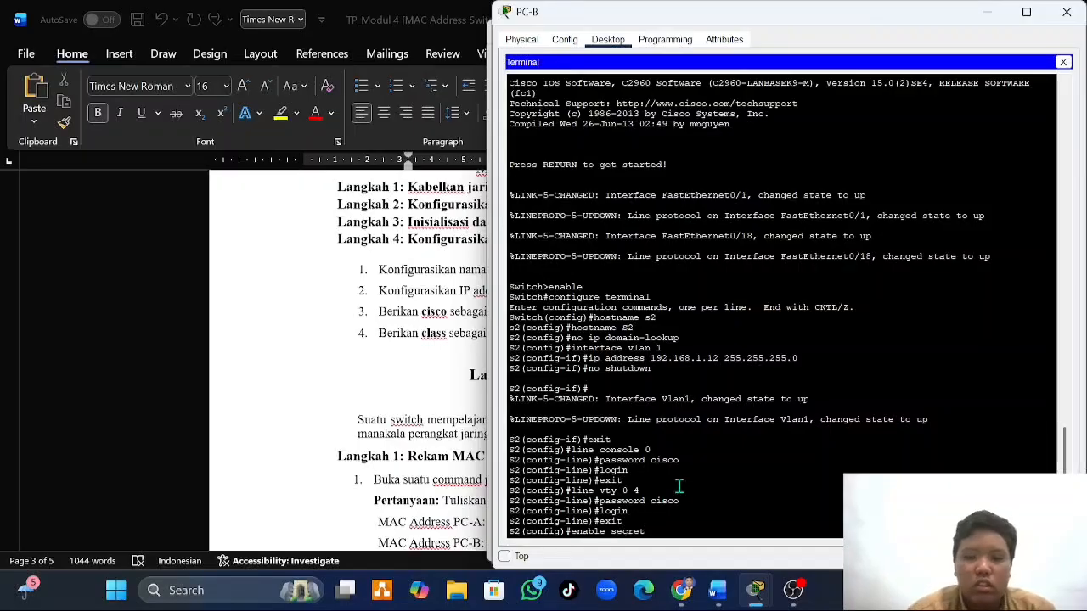
{"action": "type", "text": " clas"}
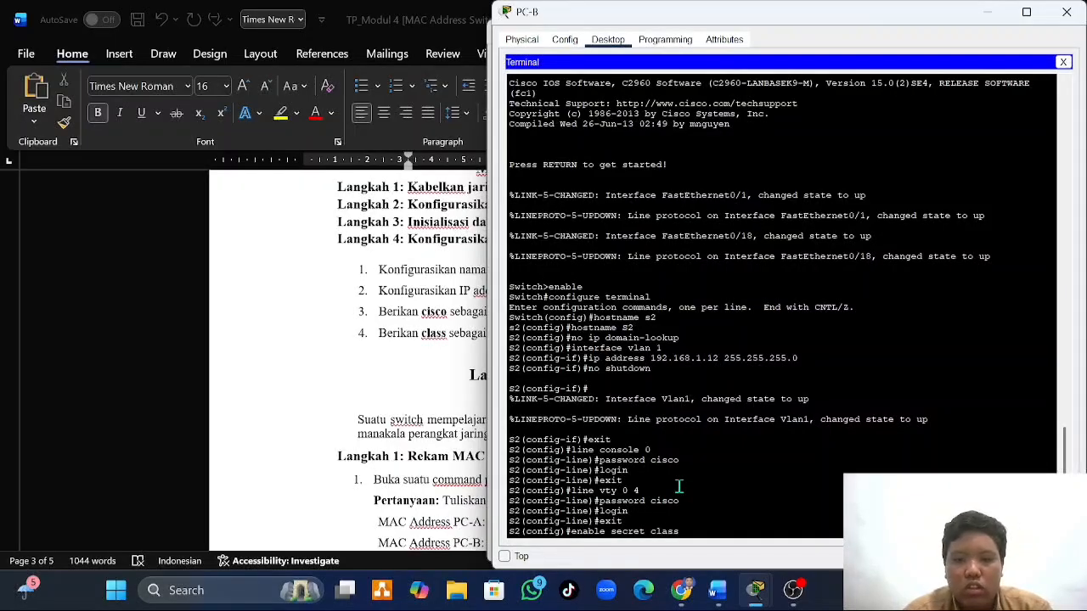
{"action": "type", "text": "s"}
{"action": "key", "text": "Return"}
{"action": "type", "text": "end"}
{"action": "key", "text": "Return"}
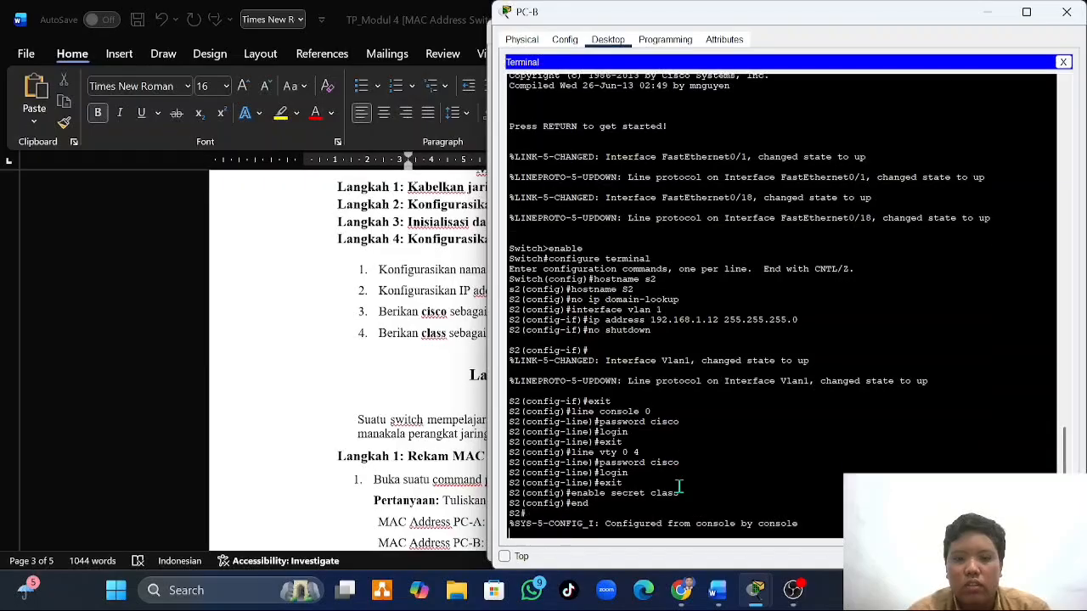
{"action": "key", "text": "Return"}
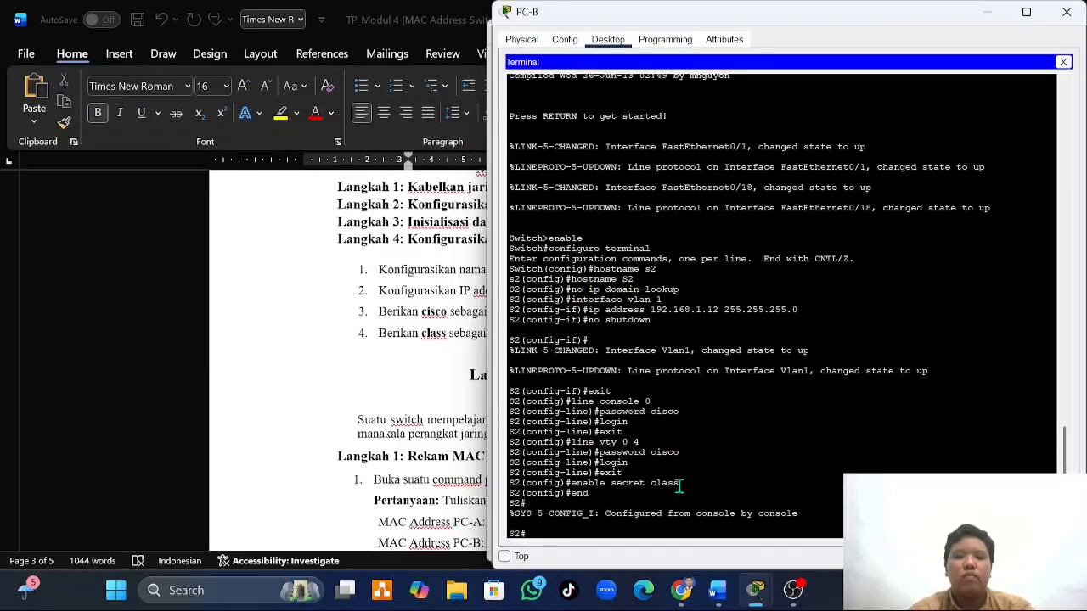
- Read the Latihan 2 Langkah 1 instructions in the Word document, close PC-A's terminal and open its Command Prompt
{"action": "left_click", "coordinate": [368, 375]}
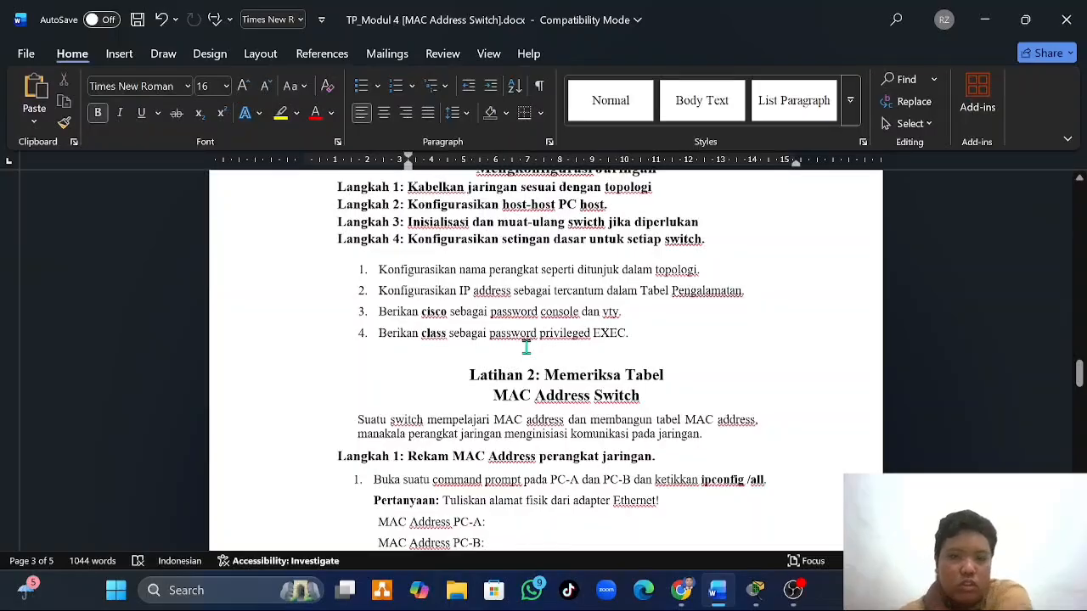
{"action": "scroll", "coordinate": [527, 347], "scroll_direction": "down", "scroll_amount": 3}
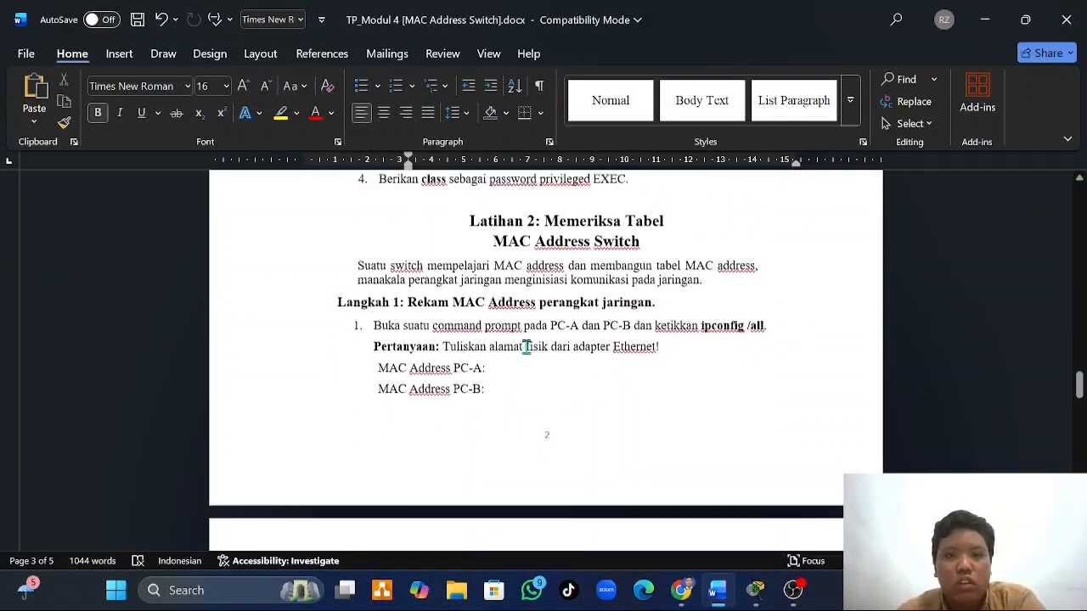
{"action": "scroll", "coordinate": [535, 267], "scroll_direction": "down", "scroll_amount": 1}
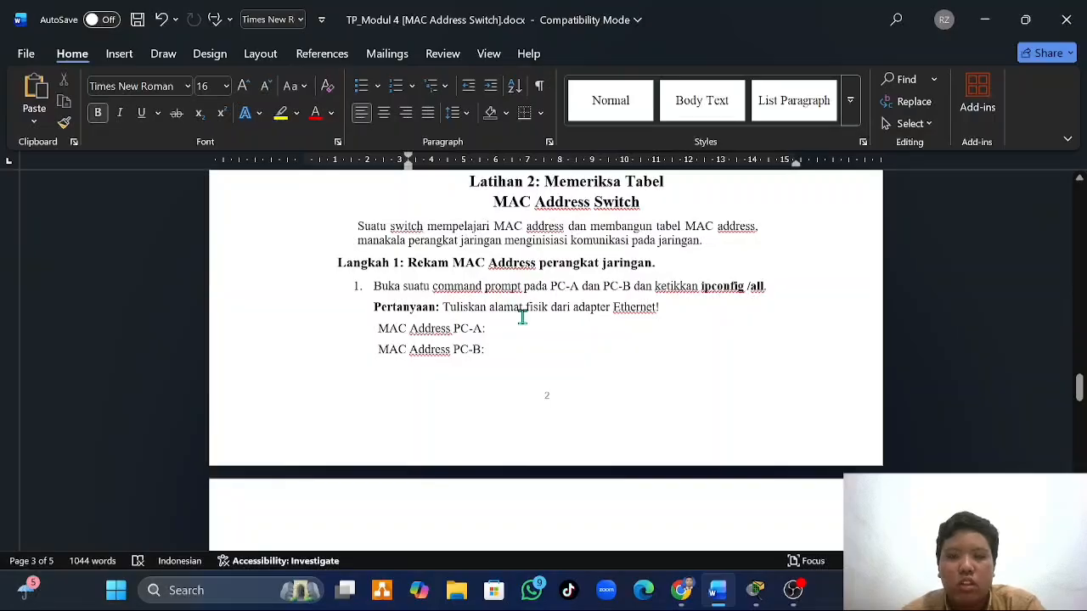
{"action": "mouse_move", "coordinate": [760, 600]}
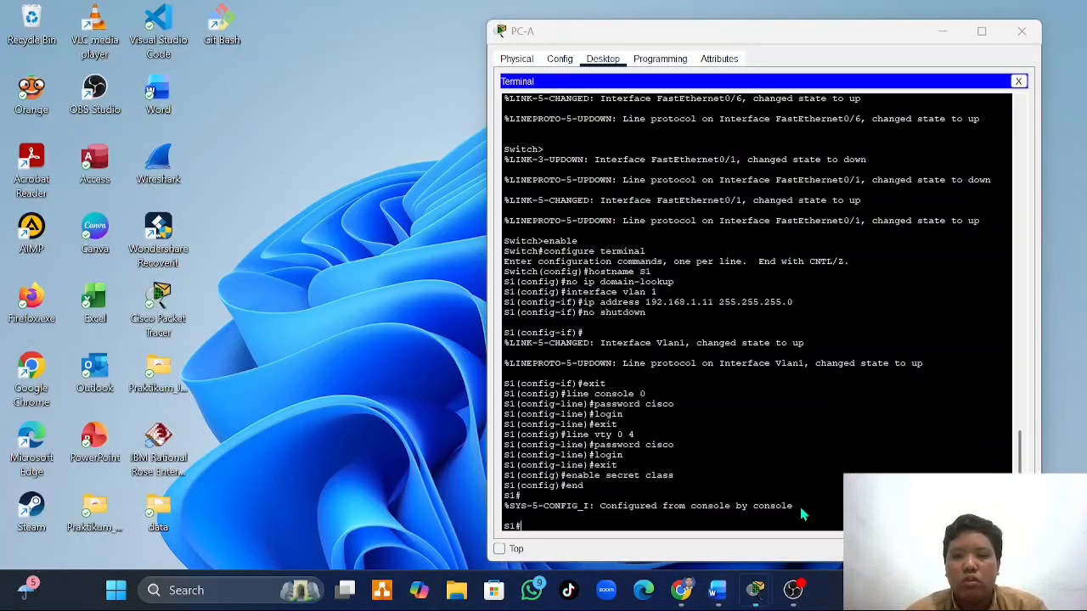
{"action": "left_click", "coordinate": [794, 522]}
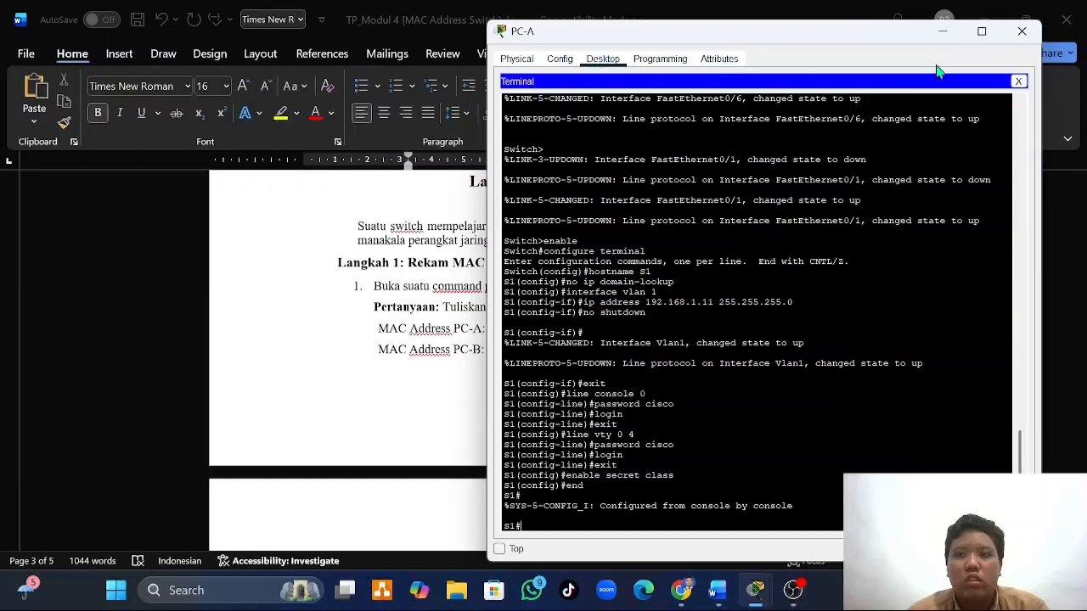
{"action": "left_click", "coordinate": [1019, 81]}
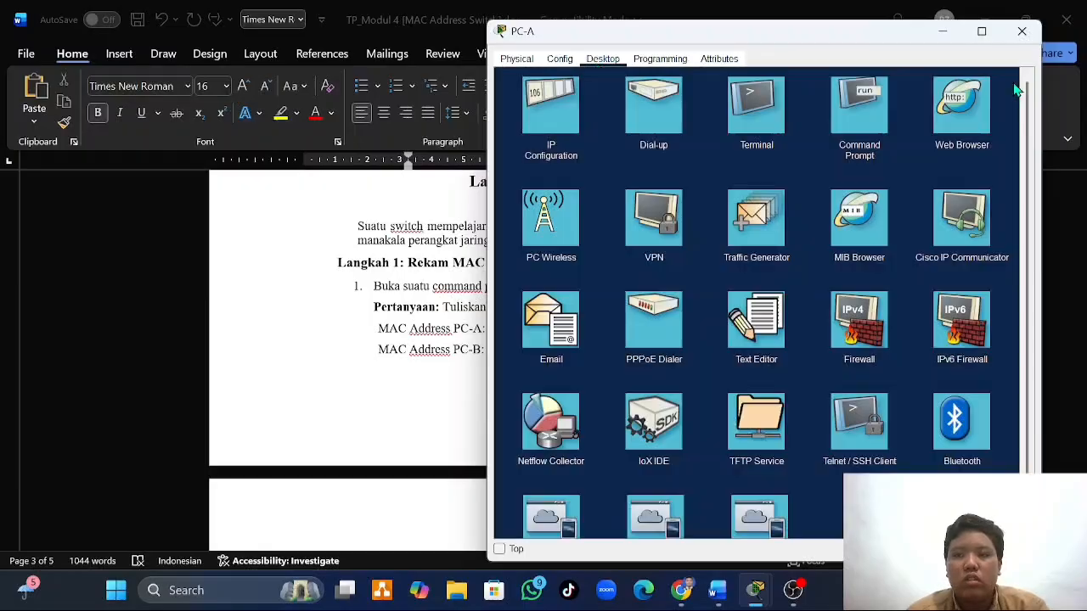
{"action": "left_click", "coordinate": [868, 102]}
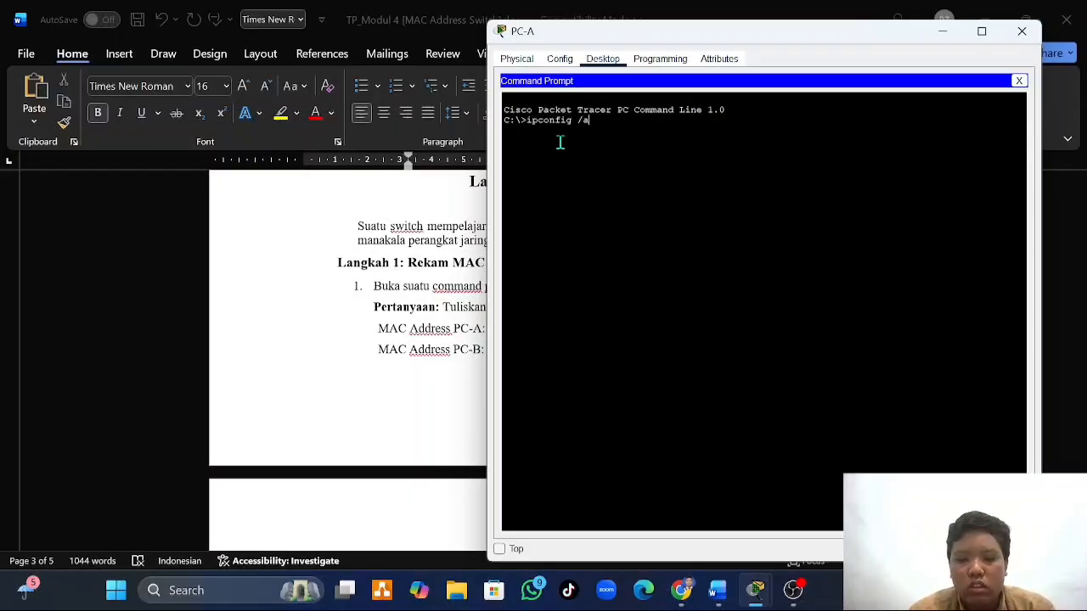
- Run ipconfig /all on PC-A and page through the complete adapter output
{"action": "type", "text": "ipconfig /all"}
{"action": "key", "text": "Return"}
{"action": "key", "text": "Return"}
{"action": "key", "text": "Return"}
{"action": "key", "text": "Return"}
{"action": "key", "text": "Return"}
{"action": "key", "text": "Return"}
{"action": "key", "text": "Return"}
{"action": "key", "text": "Return"}
{"action": "key", "text": "Return"}
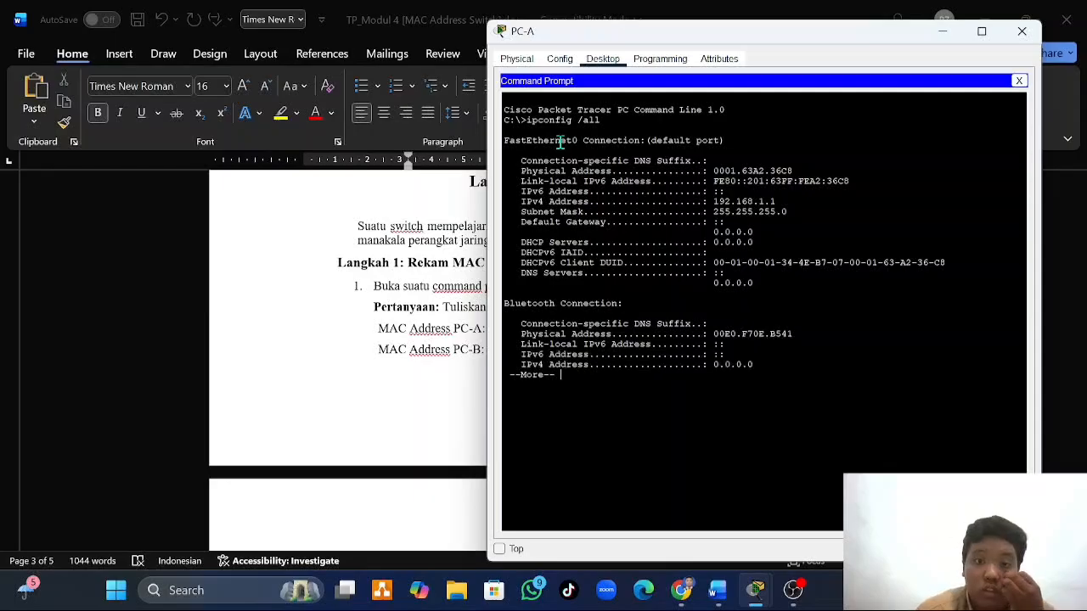
{"action": "key", "text": "Return"}
{"action": "key", "text": "Return"}
{"action": "key", "text": "Return"}
{"action": "key", "text": "Return"}
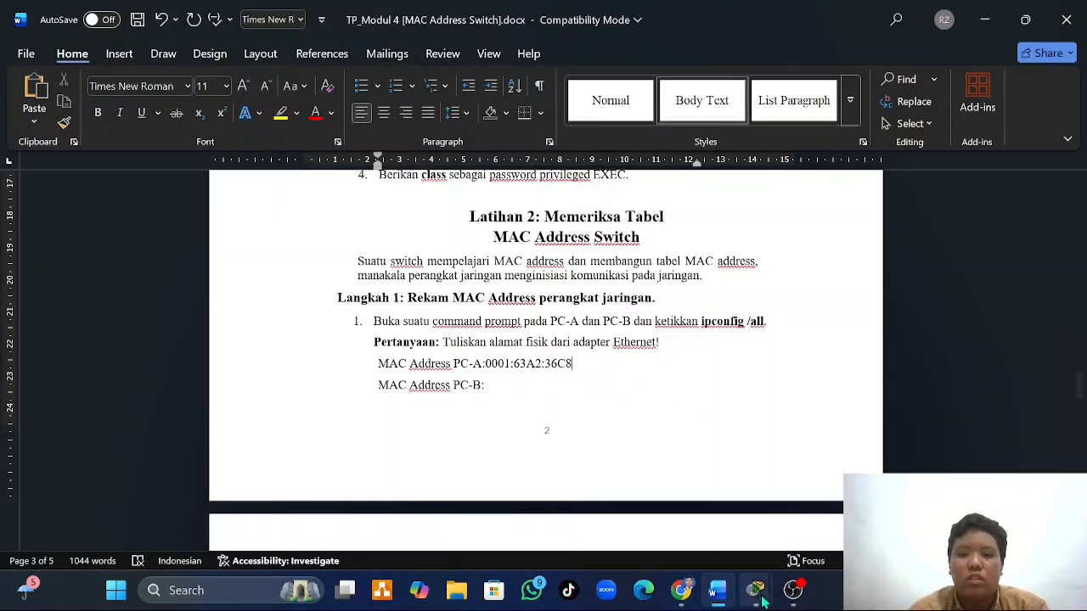
- Close PC-B's terminal, open its Command Prompt and run ipconfig /all, paging through the complete adapter output
{"action": "mouse_move", "coordinate": [762, 602]}
{"action": "left_click", "coordinate": [913, 498]}
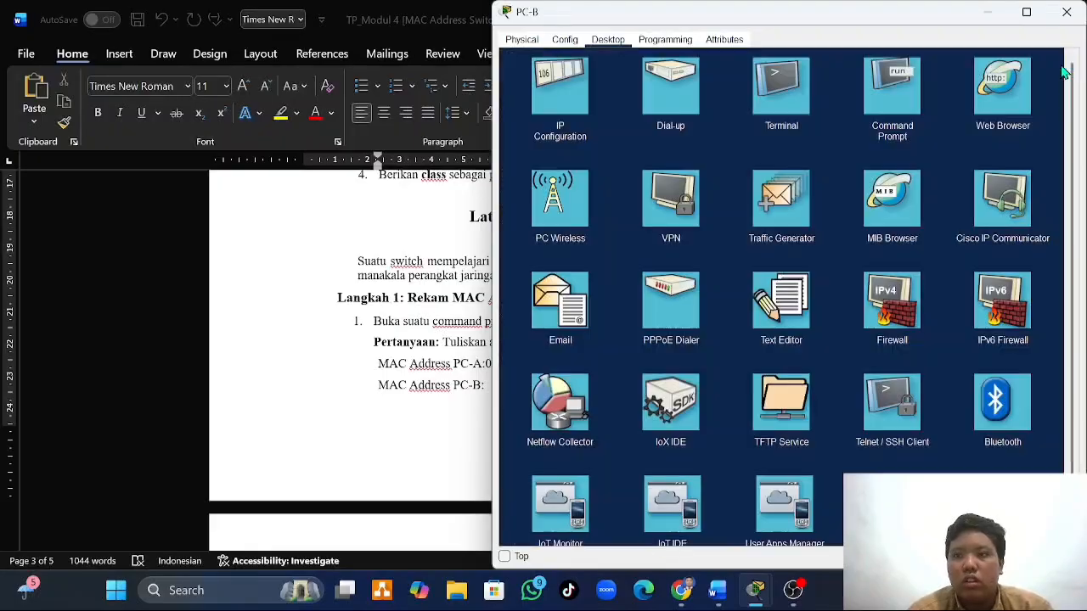
{"action": "left_click", "coordinate": [1062, 62]}
{"action": "left_click", "coordinate": [893, 101]}
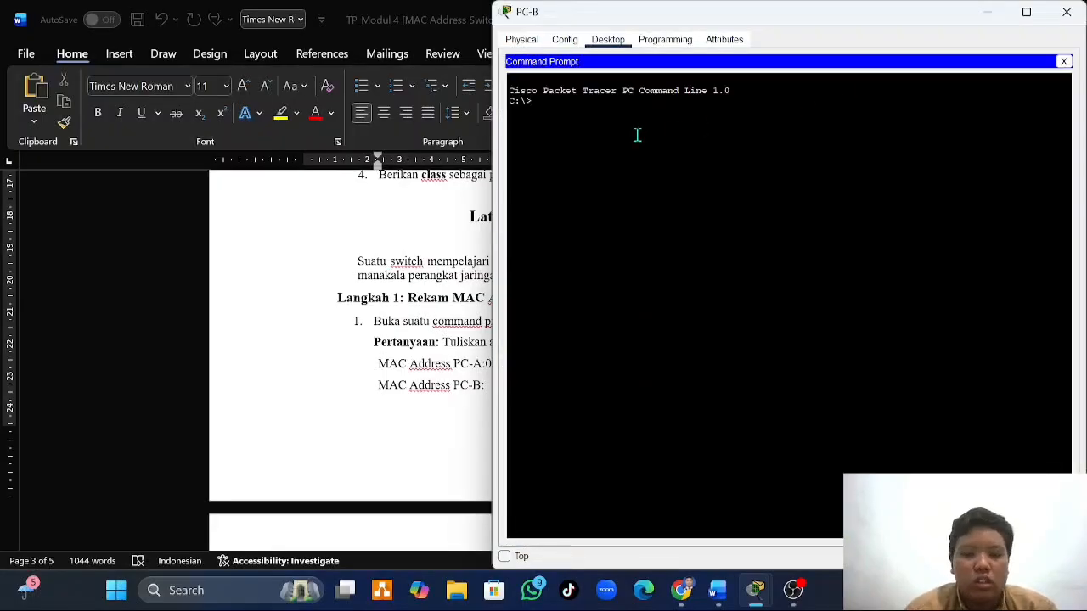
{"action": "type", "text": "ip"}
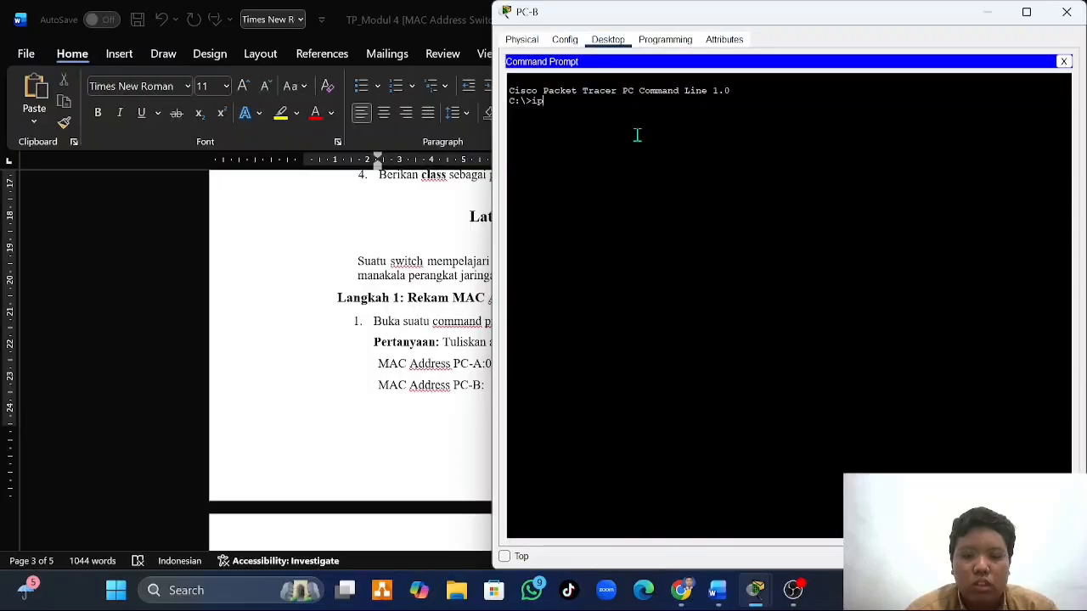
{"action": "type", "text": "config"}
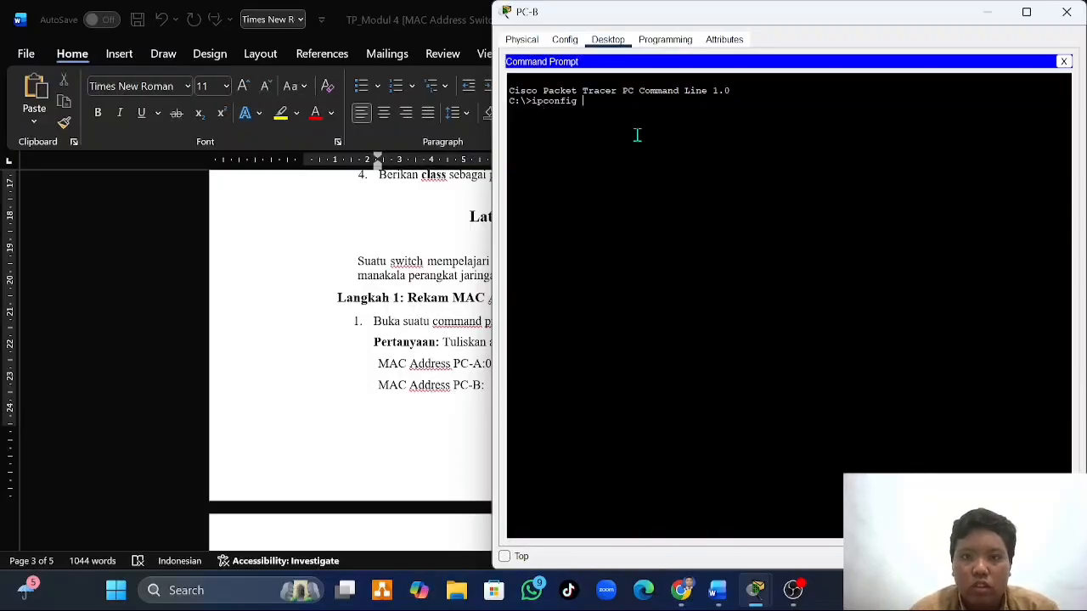
{"action": "type", "text": " /all"}
{"action": "key", "text": "Return"}
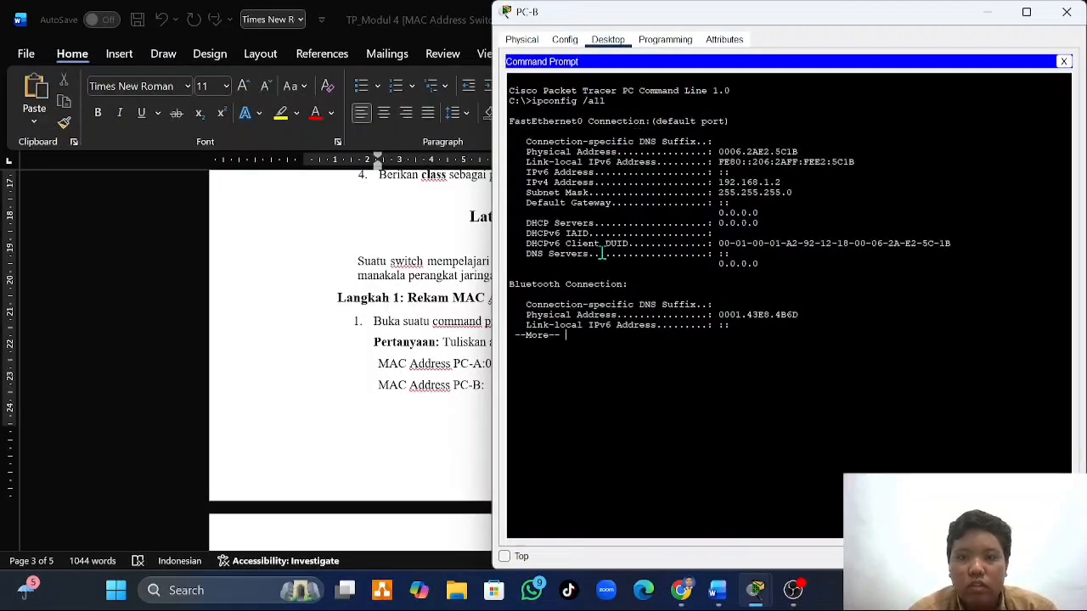
{"action": "key", "text": "space"}
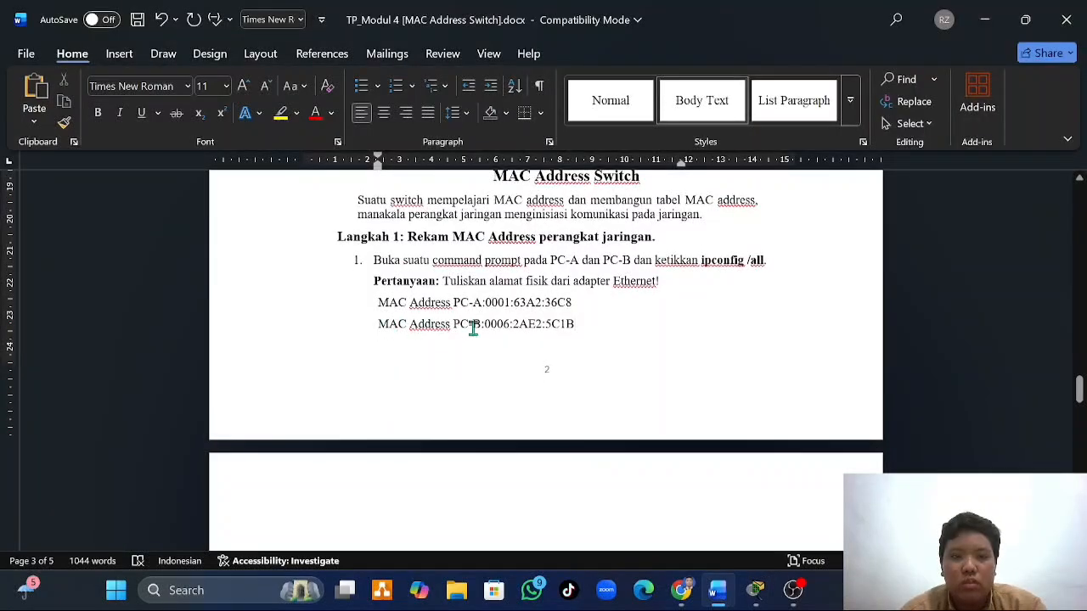
- Examine item 2 of Latihan 2 Langkah 1 in the Word document, covering show interface F0/1 on S1 and S2
{"action": "scroll", "coordinate": [473, 332], "scroll_direction": "down", "scroll_amount": 1}
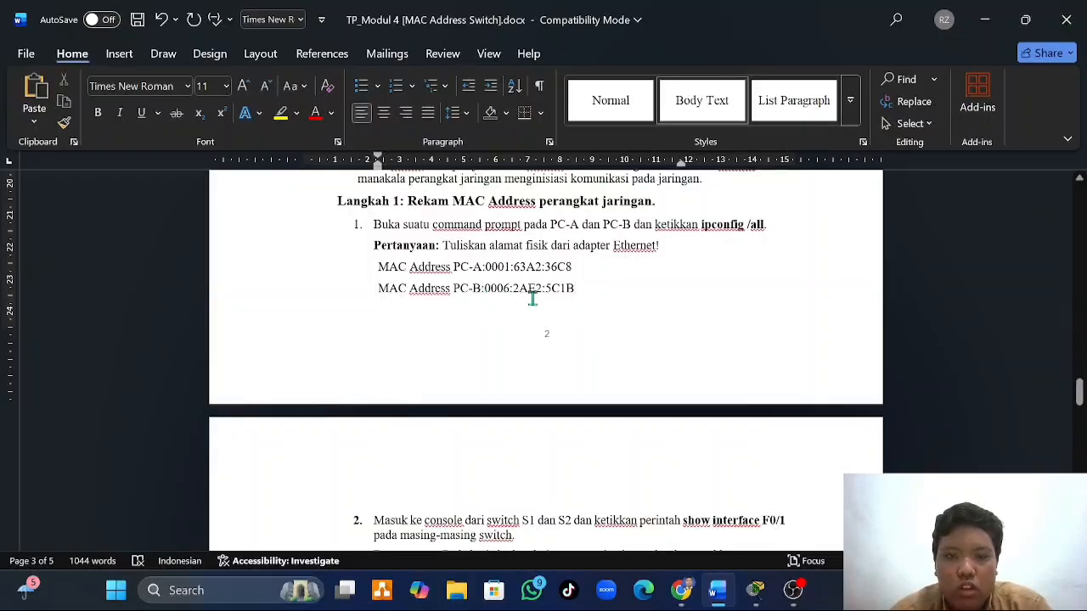
{"action": "scroll", "coordinate": [532, 298], "scroll_direction": "down", "scroll_amount": 2}
{"action": "scroll", "coordinate": [532, 298], "scroll_direction": "down", "scroll_amount": 2}
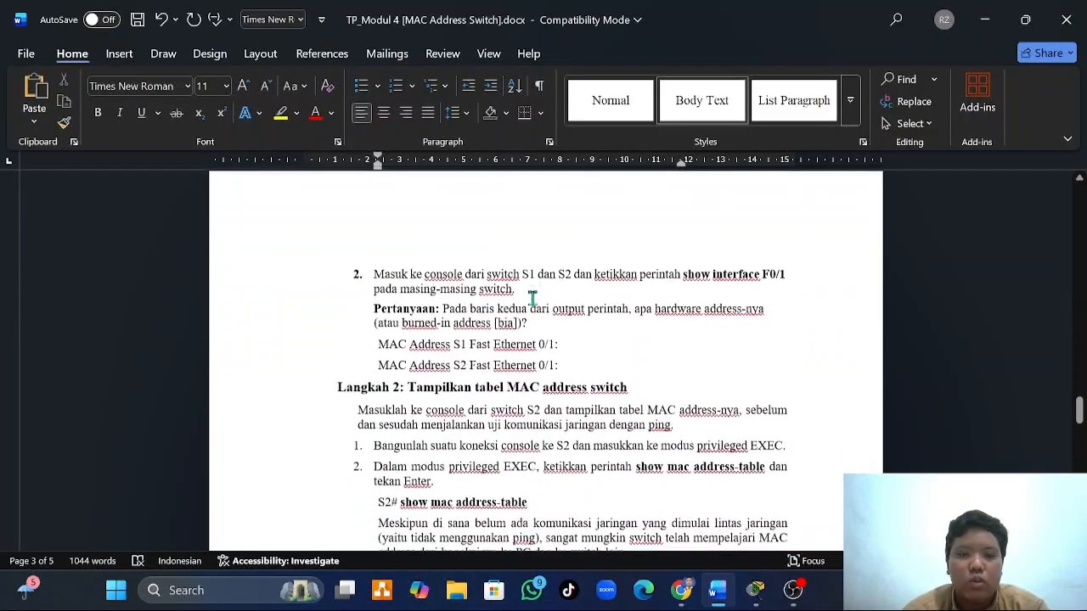
{"action": "scroll", "coordinate": [433, 291], "scroll_direction": "up", "scroll_amount": 1}
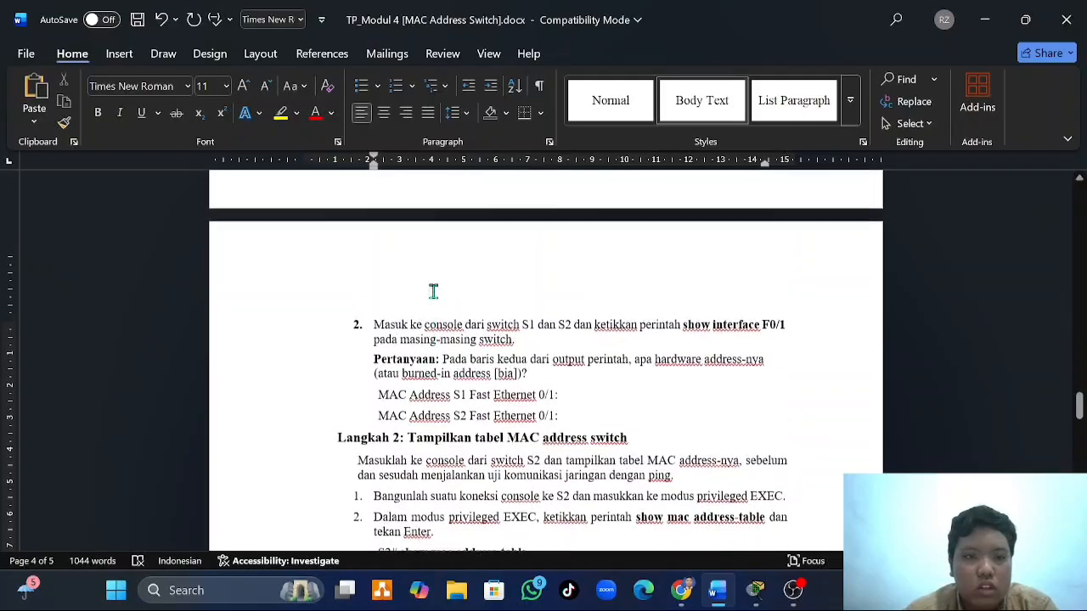
{"action": "scroll", "coordinate": [431, 291], "scroll_direction": "down", "scroll_amount": 1}
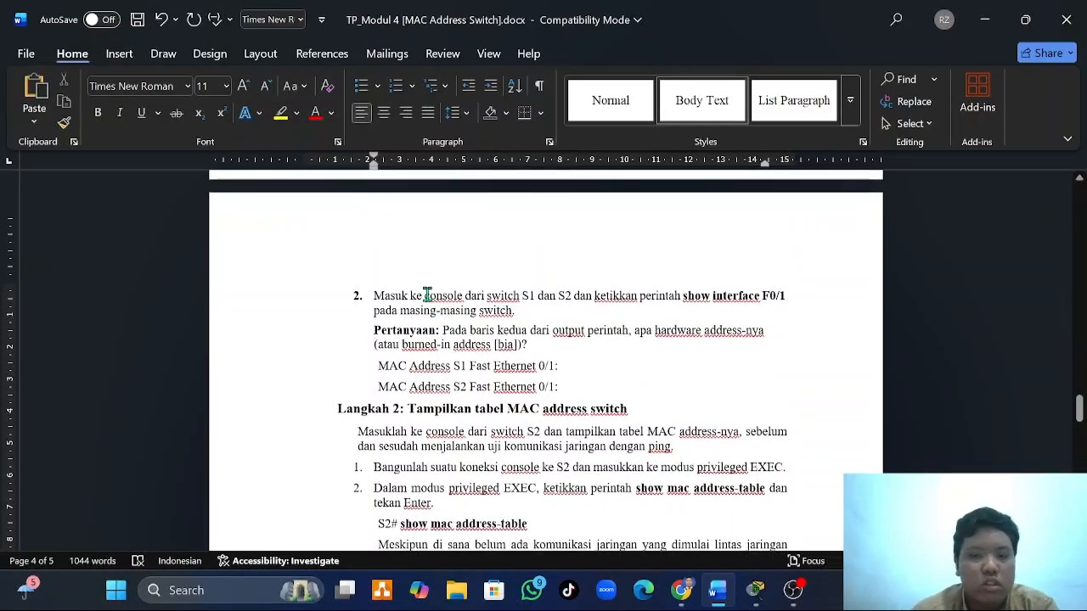
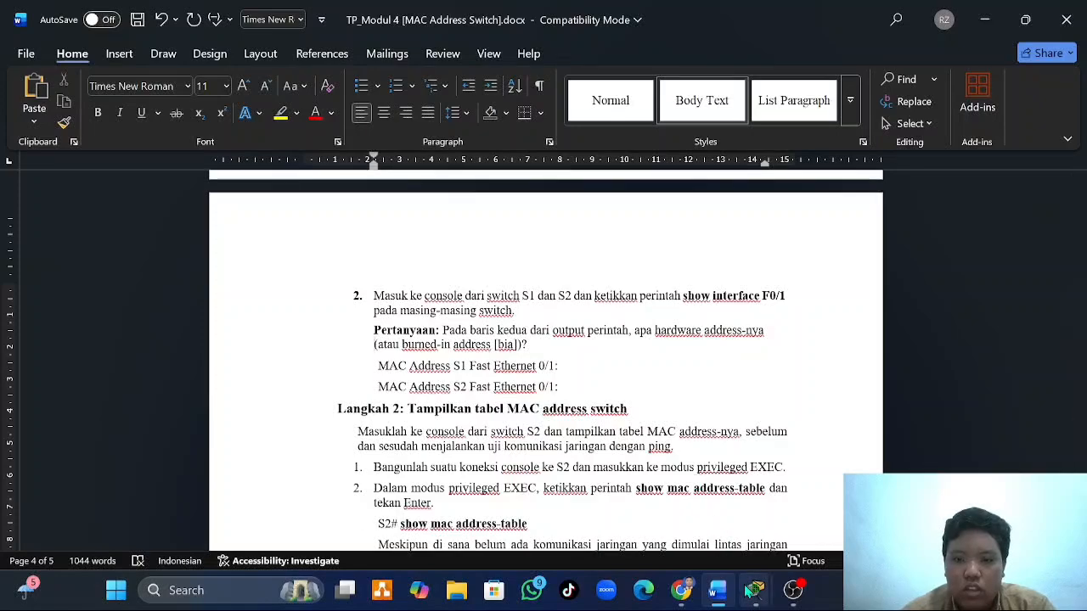
- Switch to PC-A in Packet Tracer, close its Command Prompt and open a terminal session to S1 with the default port settings
{"action": "mouse_move", "coordinate": [755, 590]}
{"action": "mouse_move", "coordinate": [670, 521]}
{"action": "left_click", "coordinate": [768, 510]}
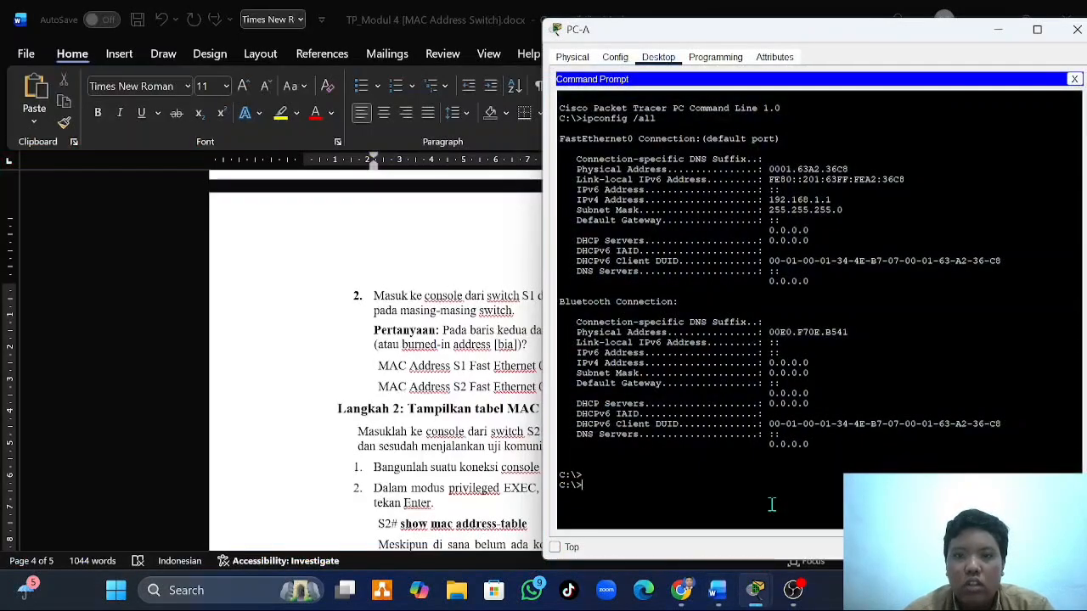
{"action": "left_click", "coordinate": [1074, 79]}
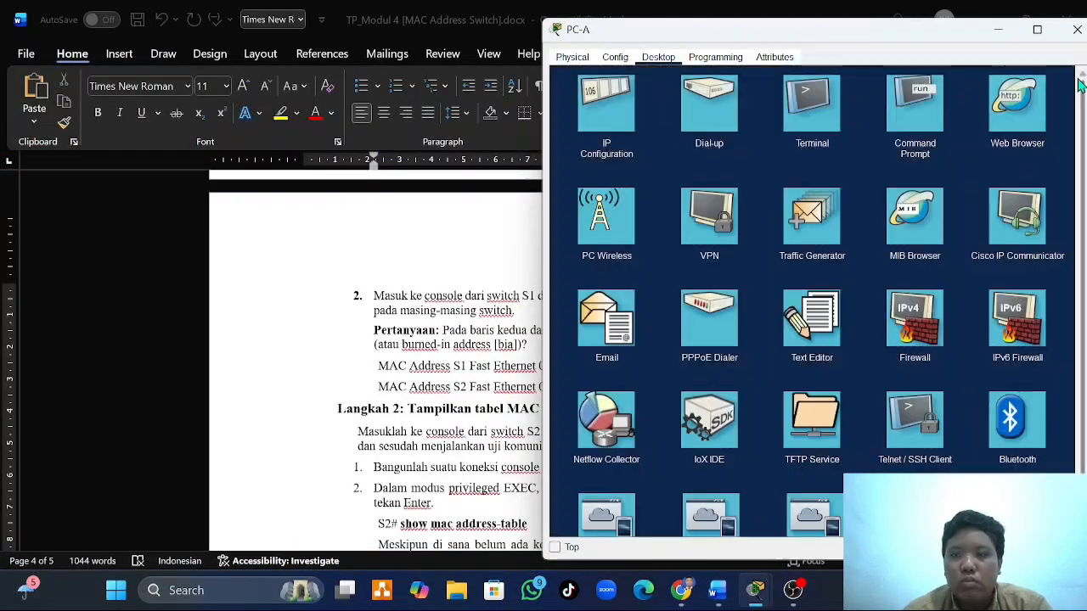
{"action": "left_click", "coordinate": [822, 119]}
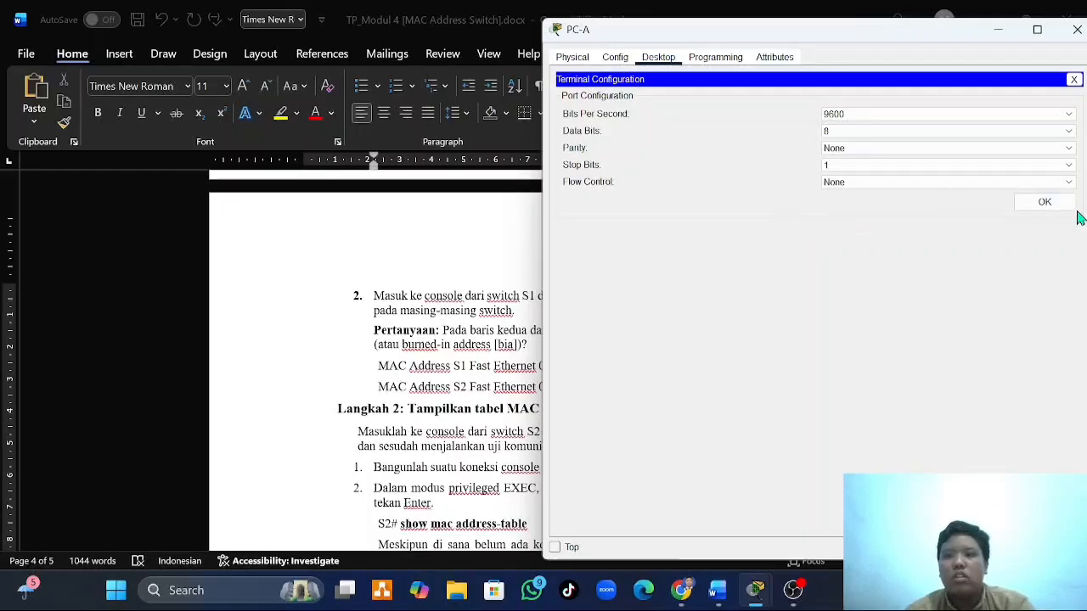
{"action": "left_click", "coordinate": [1045, 203]}
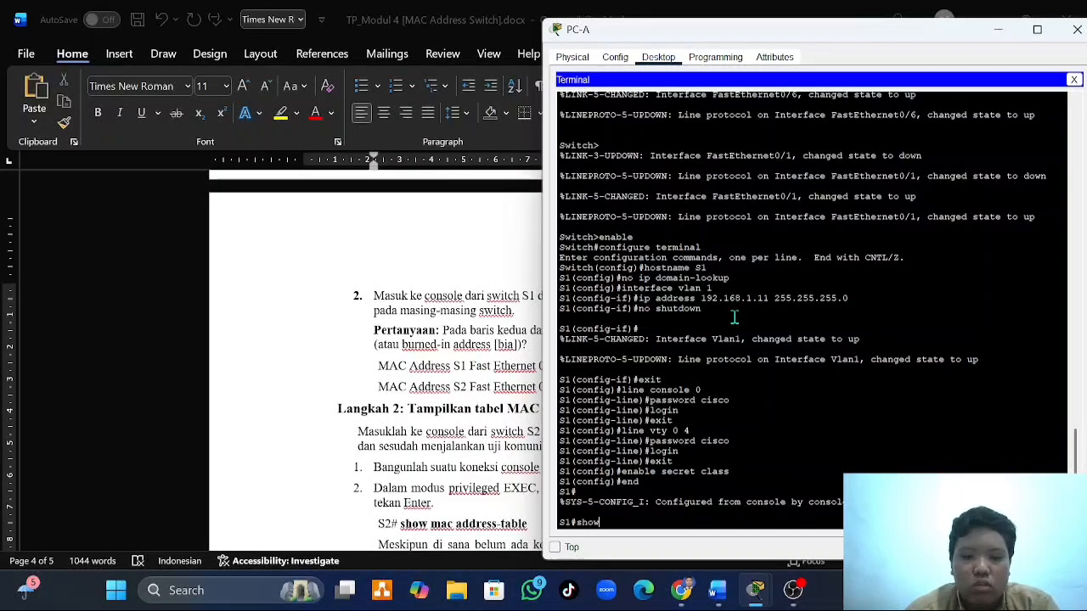
- Check the command wording in the Word document, run show interface F0/1 on S1 from PC-A's terminal and page through the complete output
{"action": "left_click", "coordinate": [448, 342]}
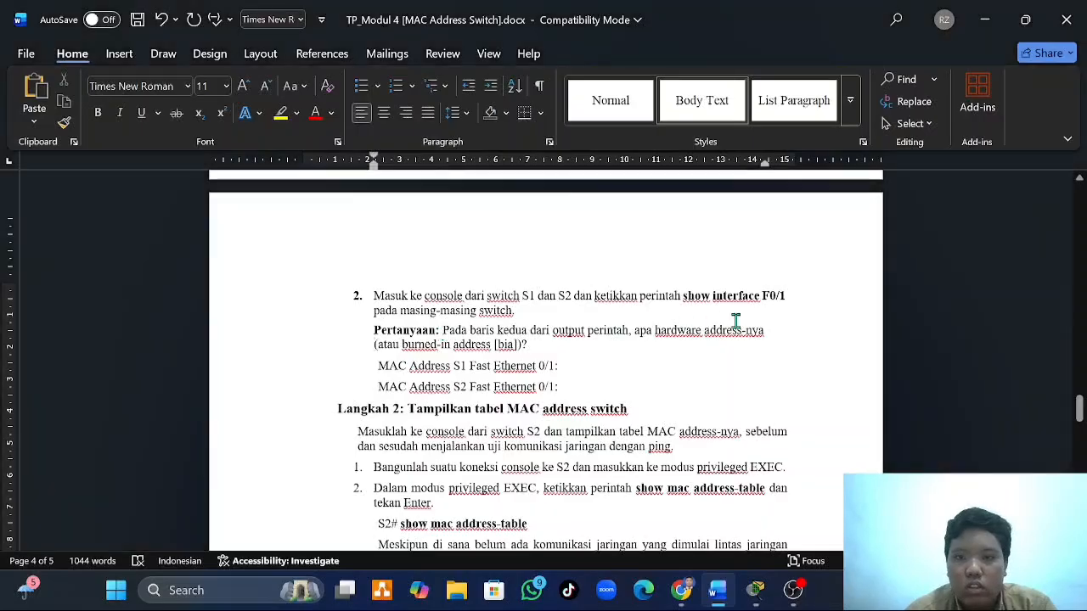
{"action": "mouse_move", "coordinate": [756, 590]}
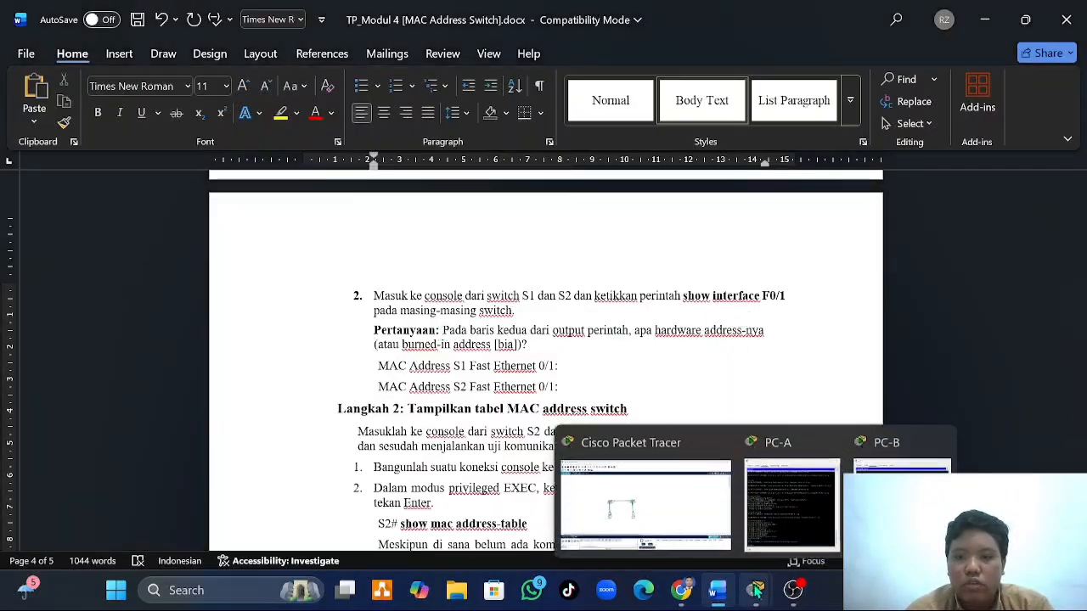
{"action": "left_click", "coordinate": [794, 541]}
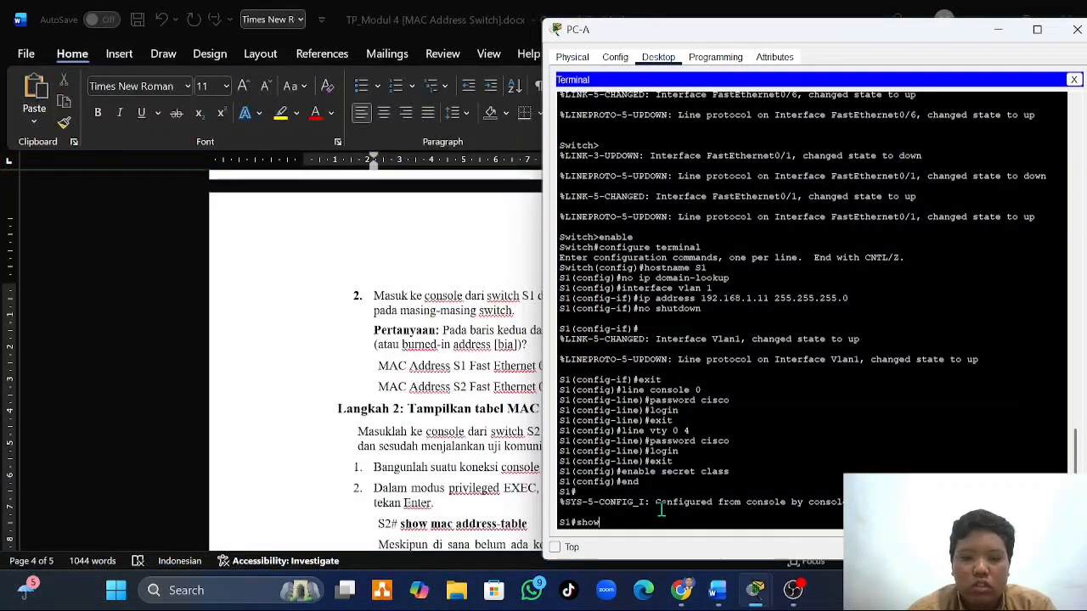
{"action": "type", "text": "in"}
{"action": "type", "text": " i"}
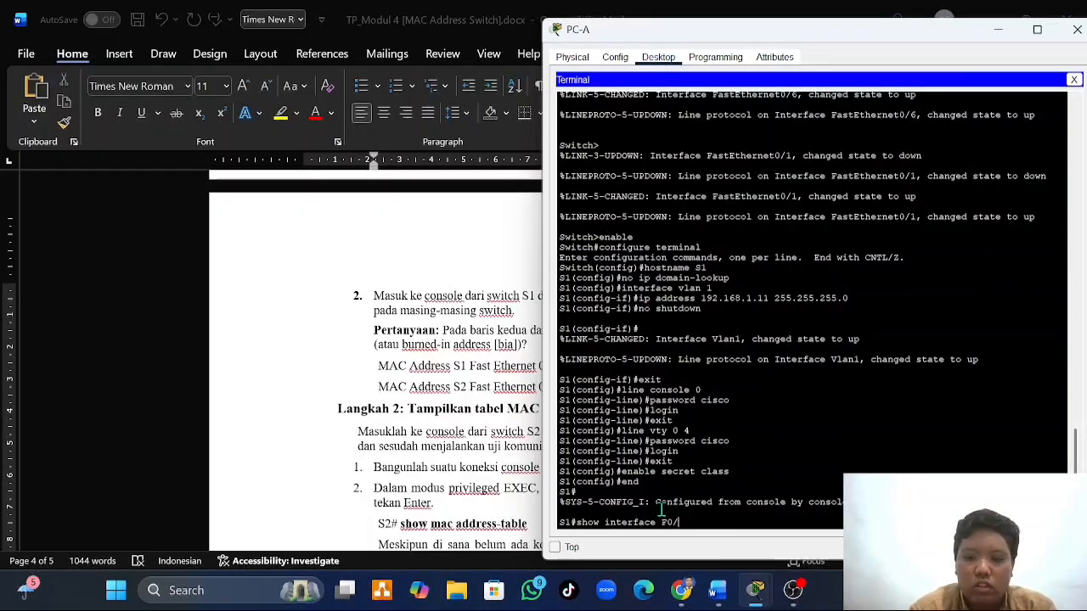
{"action": "type", "text": "0/1"}
{"action": "key", "text": "Return"}
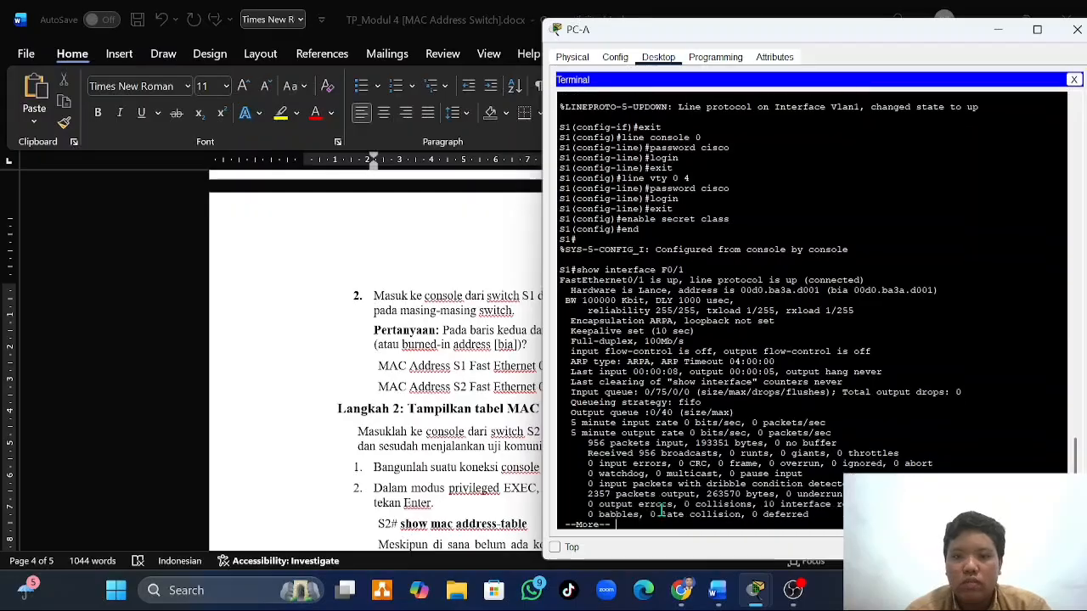
{"action": "key", "text": "Return"}
{"action": "key", "text": "Return"}
{"action": "key", "text": "Return"}
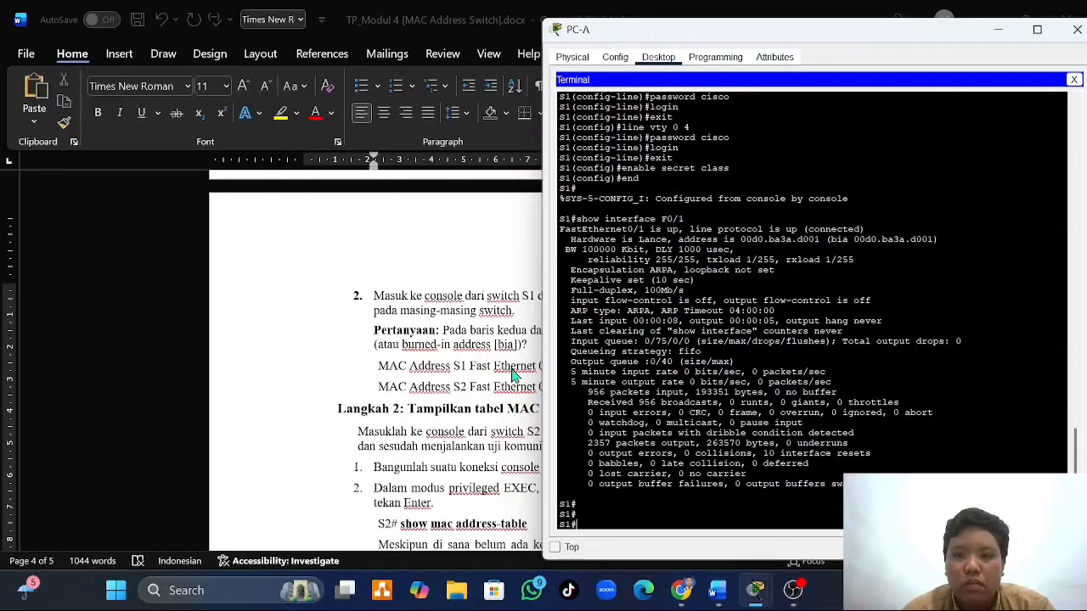
- Switch to PC-B, close its Command Prompt and open a terminal session to S2 with the default port settings
{"action": "left_click", "coordinate": [474, 377]}
{"action": "left_click", "coordinate": [755, 591]}
{"action": "left_click", "coordinate": [893, 501]}
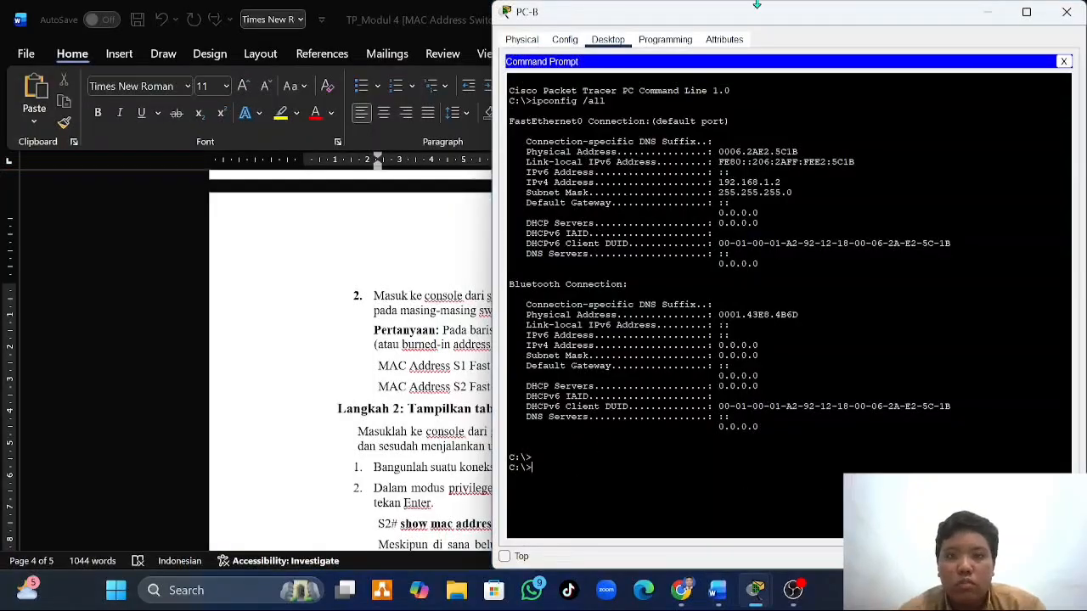
{"action": "left_click", "coordinate": [1063, 61]}
{"action": "left_click", "coordinate": [811, 102]}
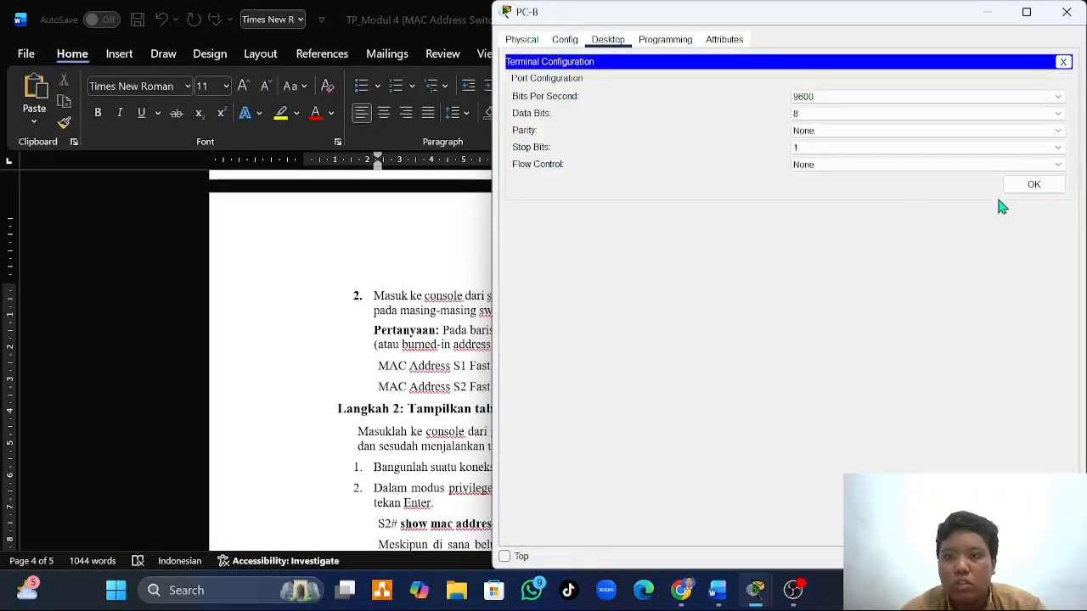
{"action": "left_click", "coordinate": [1029, 182]}
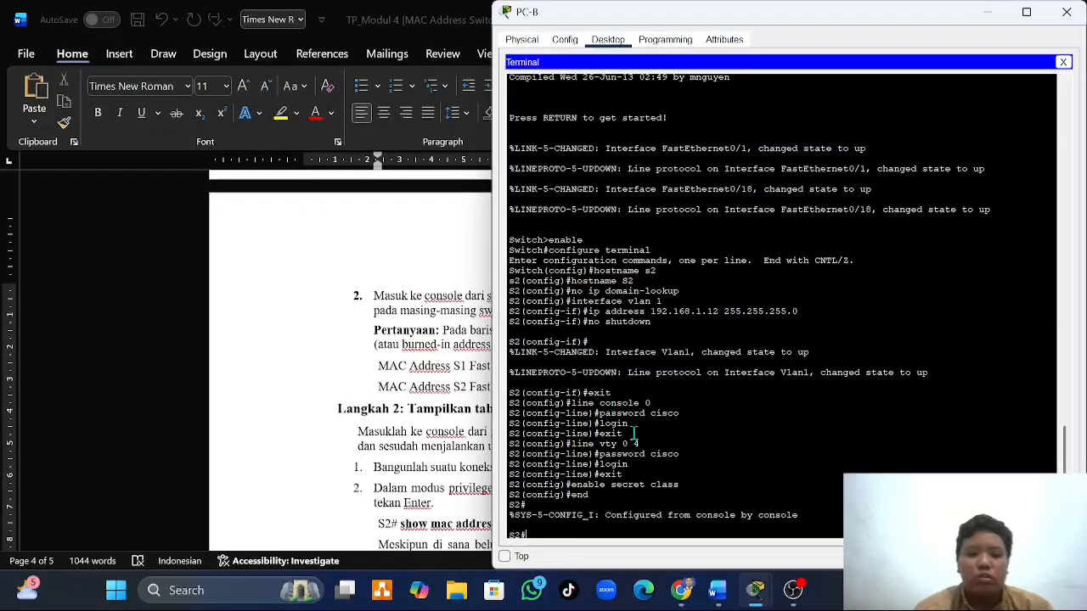
- Run show interface F0/1 on S2 and page through the complete output
{"action": "type", "text": "sho"}
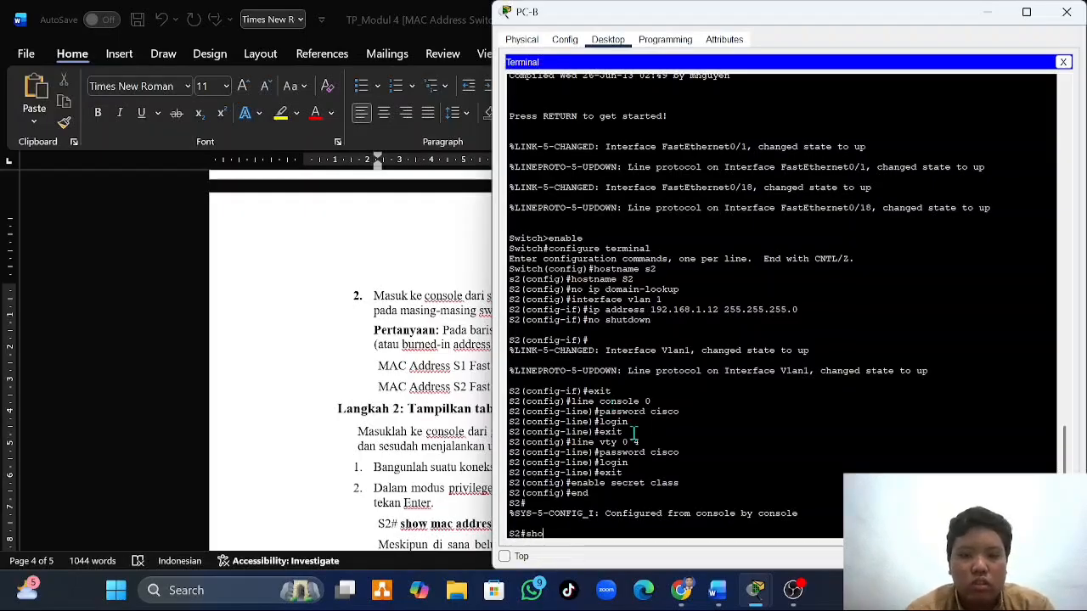
{"action": "type", "text": "w interface"}
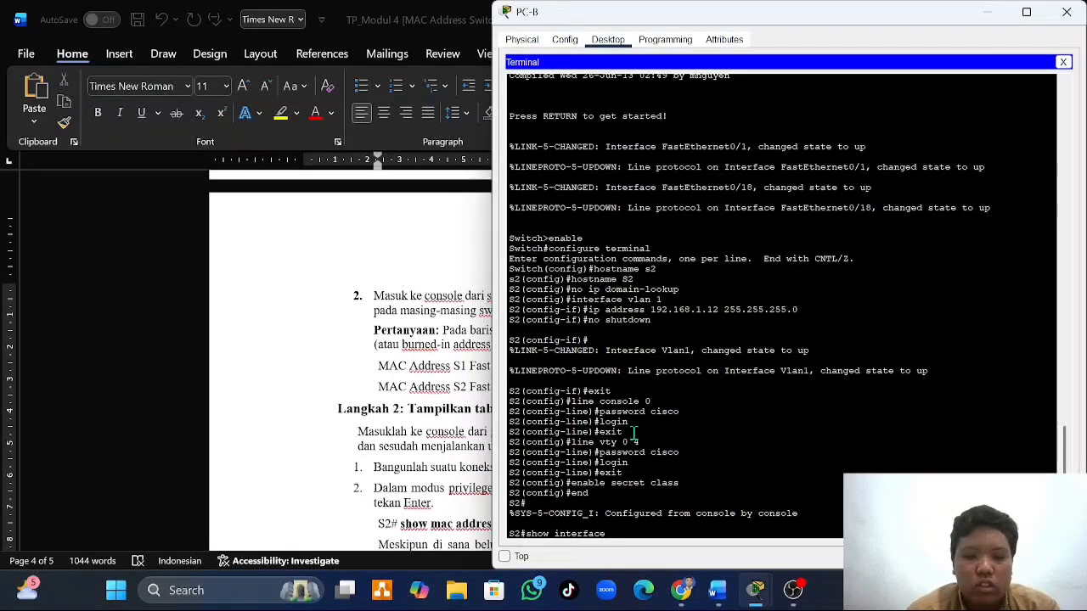
{"action": "type", "text": " F0/1"}
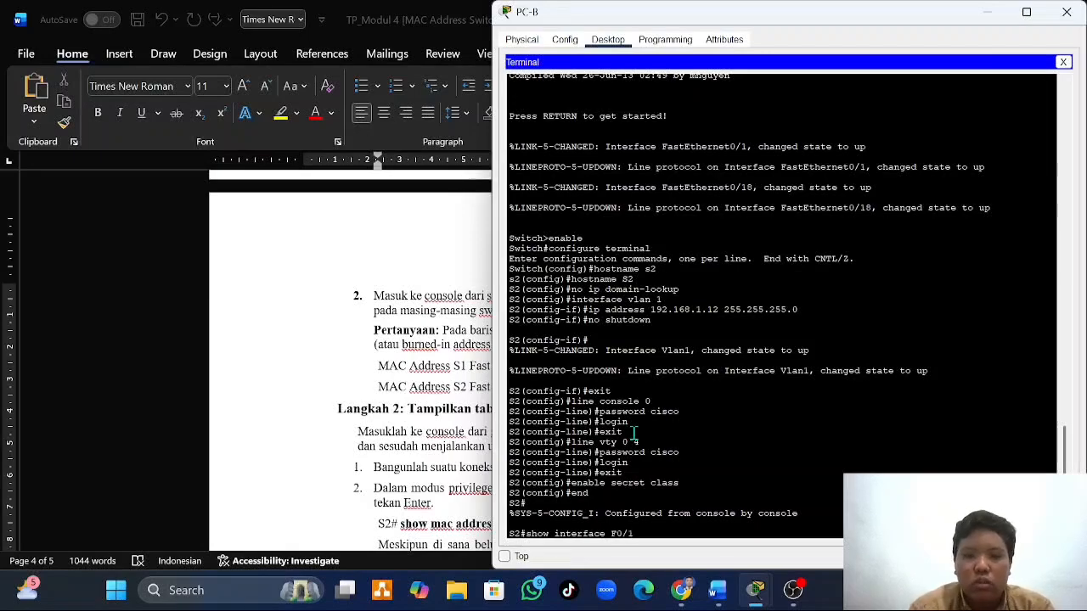
{"action": "key", "text": "Return"}
{"action": "key", "text": "space"}
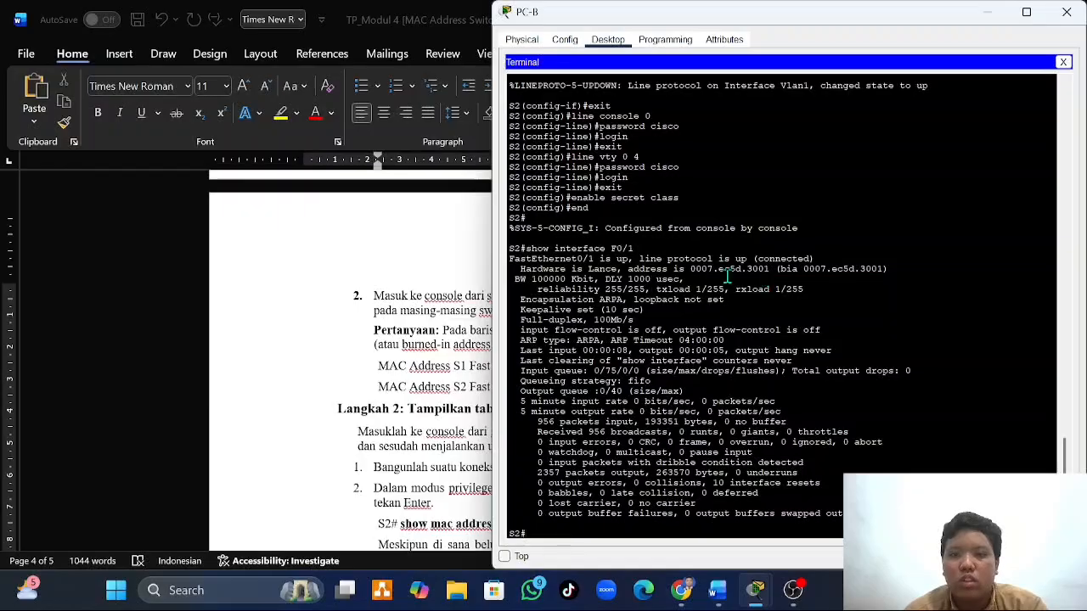
- Review the S1 and S2 Fast Ethernet 0/1 MAC address answers in the Word document and read the Langkah 2 instructions and questions
{"action": "key", "text": "alt+Tab"}
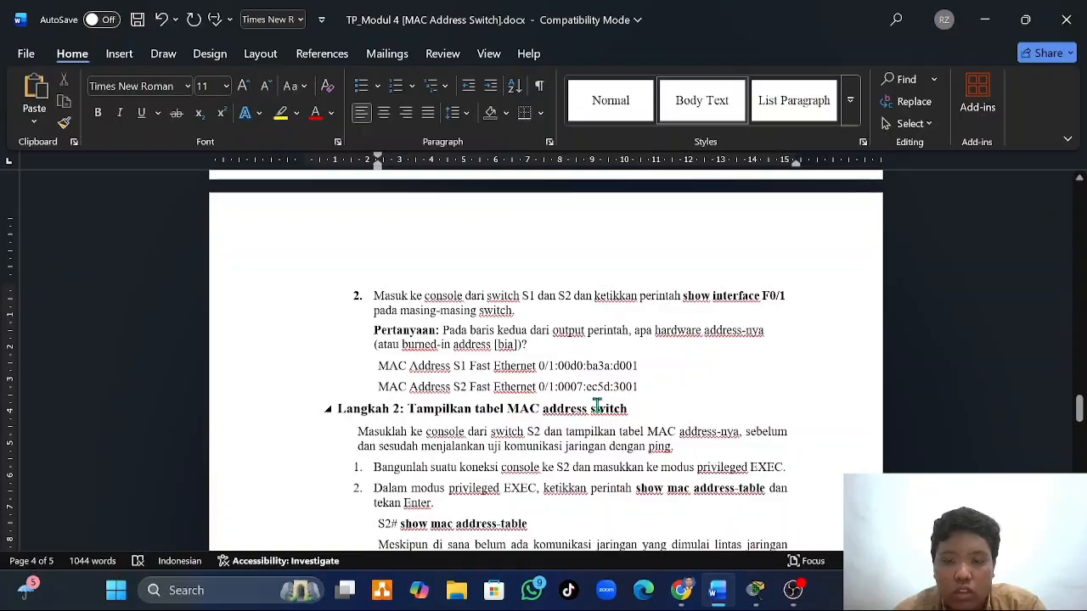
{"action": "scroll", "coordinate": [597, 405], "scroll_direction": "down", "scroll_amount": 3}
{"action": "scroll", "coordinate": [597, 405], "scroll_direction": "up", "scroll_amount": 3}
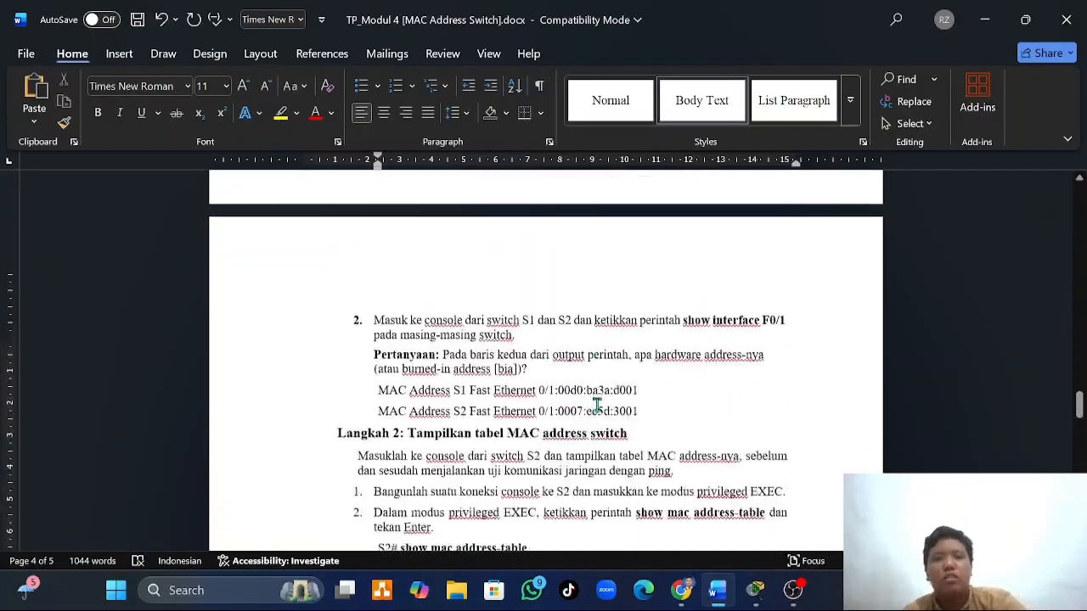
{"action": "scroll", "coordinate": [597, 405], "scroll_direction": "up", "scroll_amount": 1}
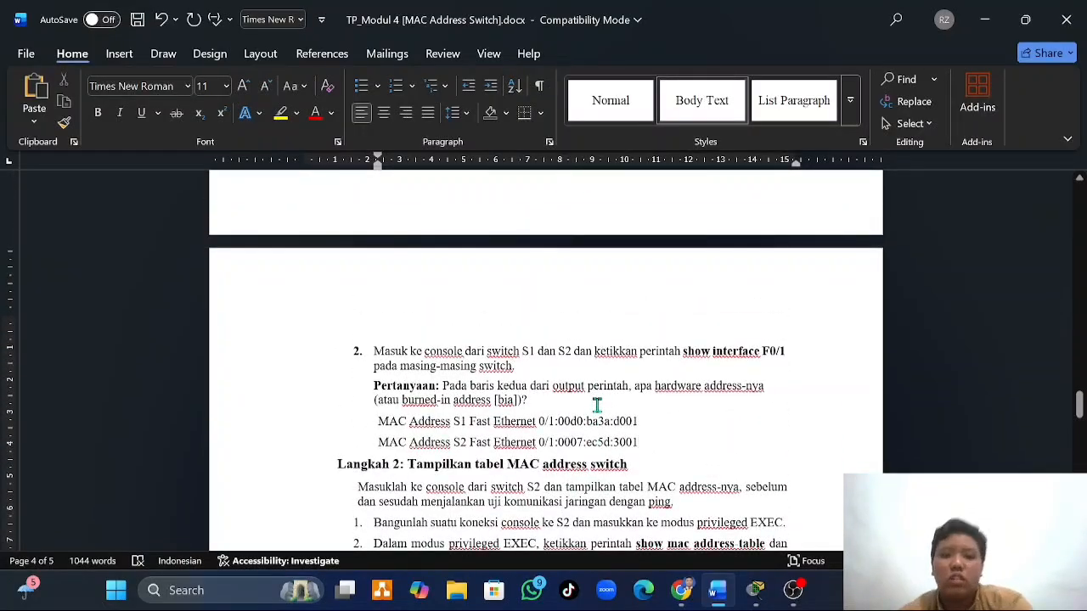
{"action": "scroll", "coordinate": [597, 405], "scroll_direction": "down", "scroll_amount": 1}
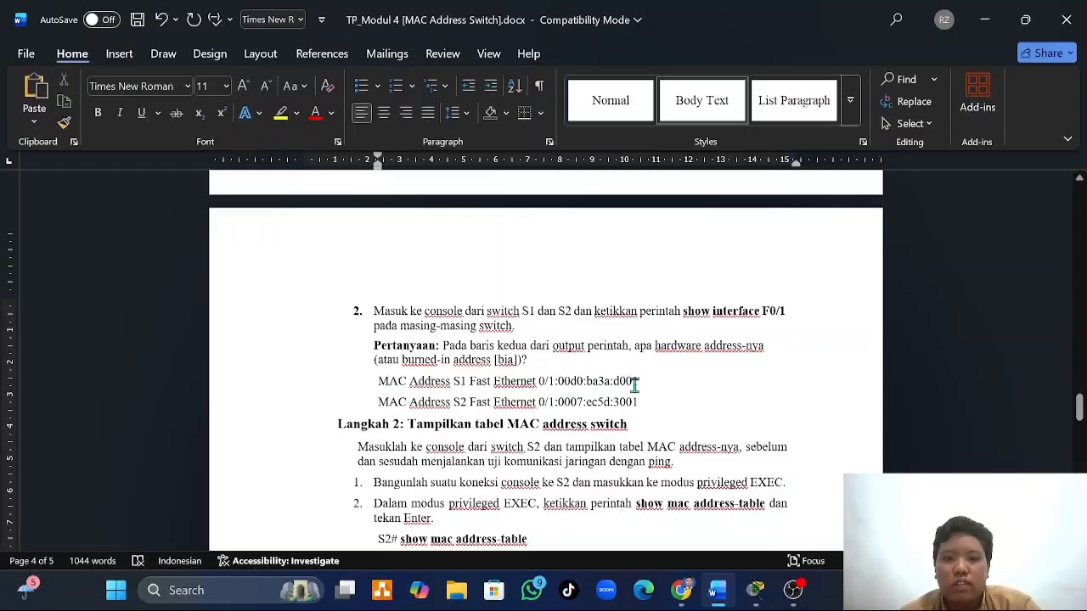
{"action": "scroll", "coordinate": [635, 385], "scroll_direction": "down", "scroll_amount": 1}
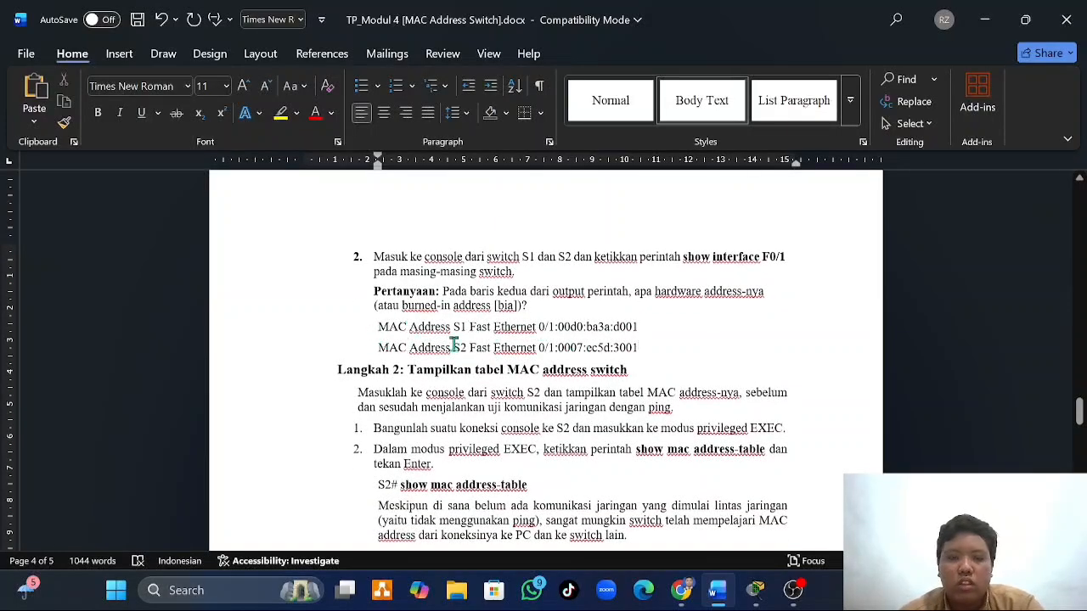
{"action": "scroll", "coordinate": [510, 348], "scroll_direction": "down", "scroll_amount": 2}
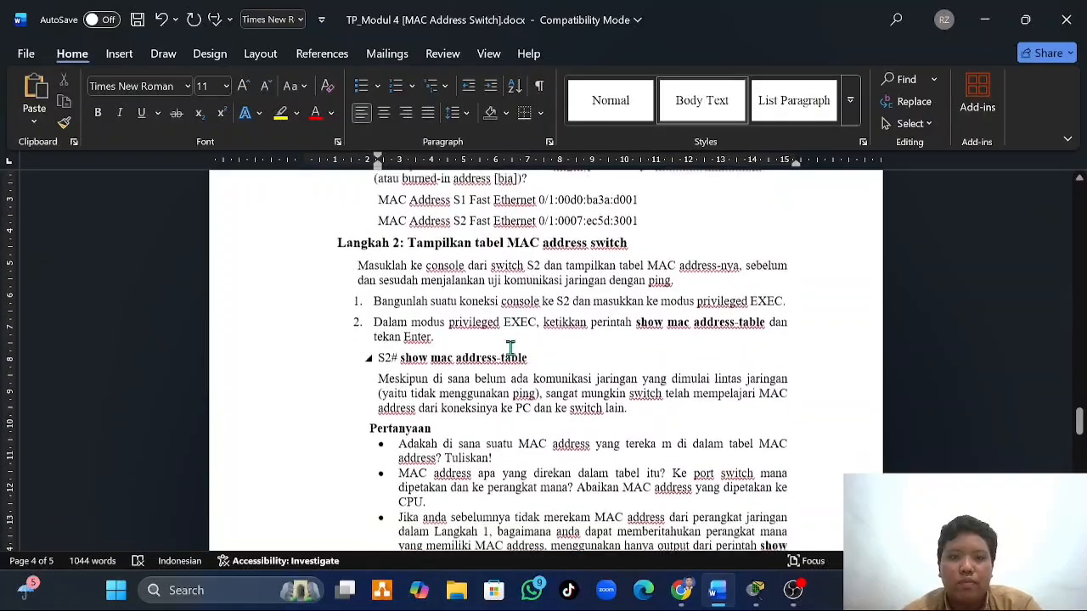
{"action": "scroll", "coordinate": [510, 349], "scroll_direction": "down", "scroll_amount": 1}
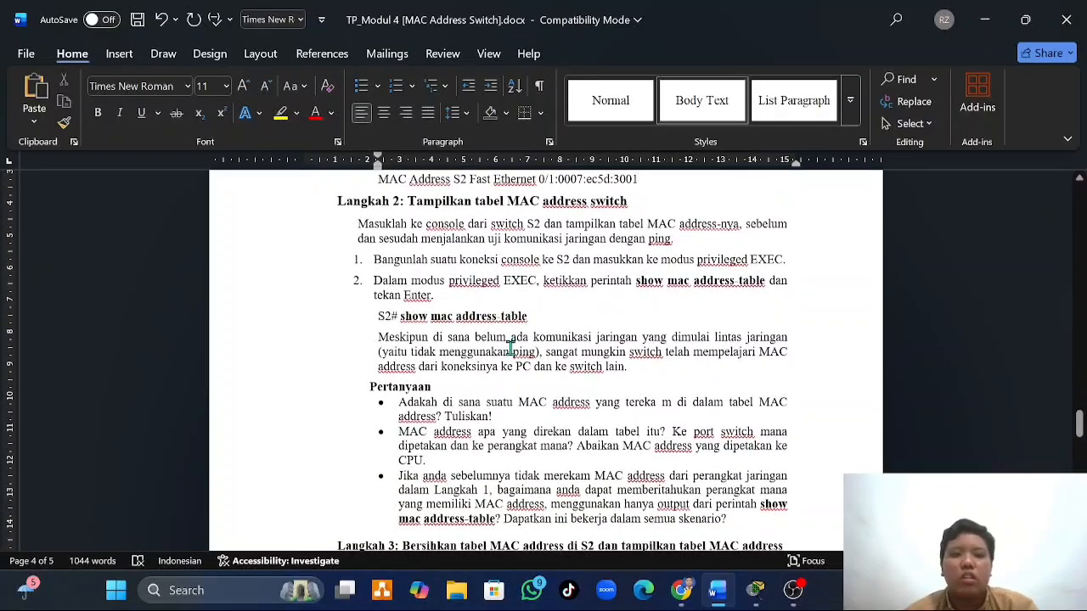
{"action": "scroll", "coordinate": [510, 348], "scroll_direction": "down", "scroll_amount": 1}
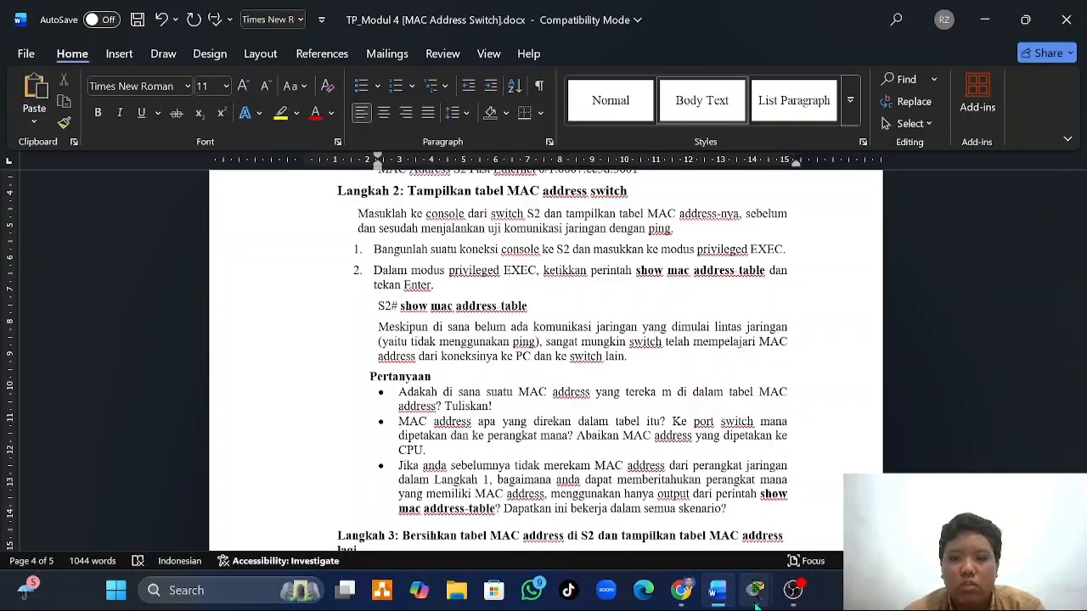
- Return to PC-B's terminal and run show mac address-table on S2
{"action": "mouse_move", "coordinate": [756, 605]}
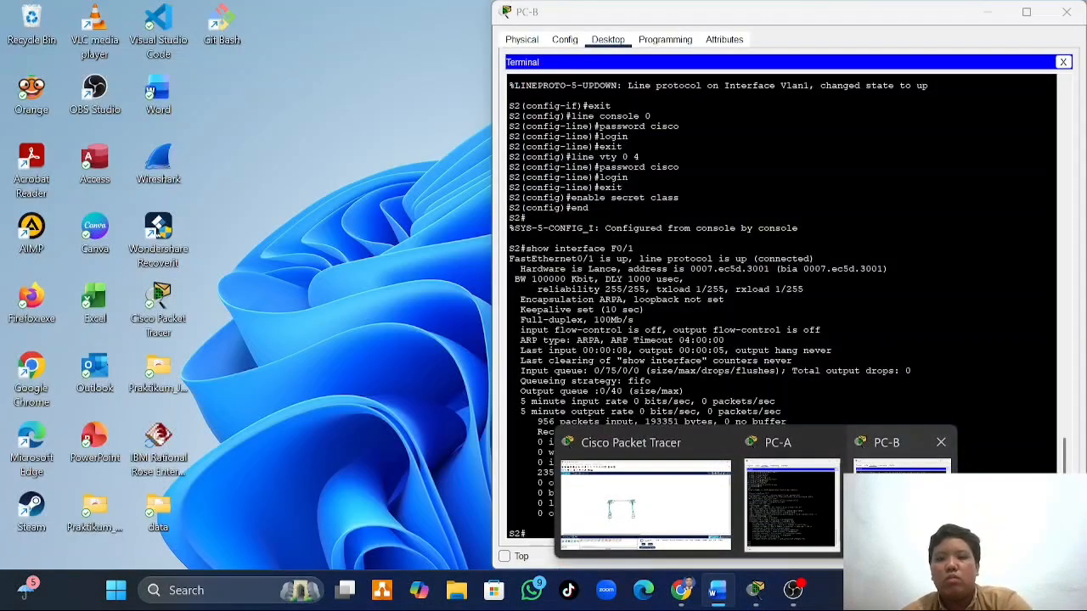
{"action": "left_click", "coordinate": [892, 501]}
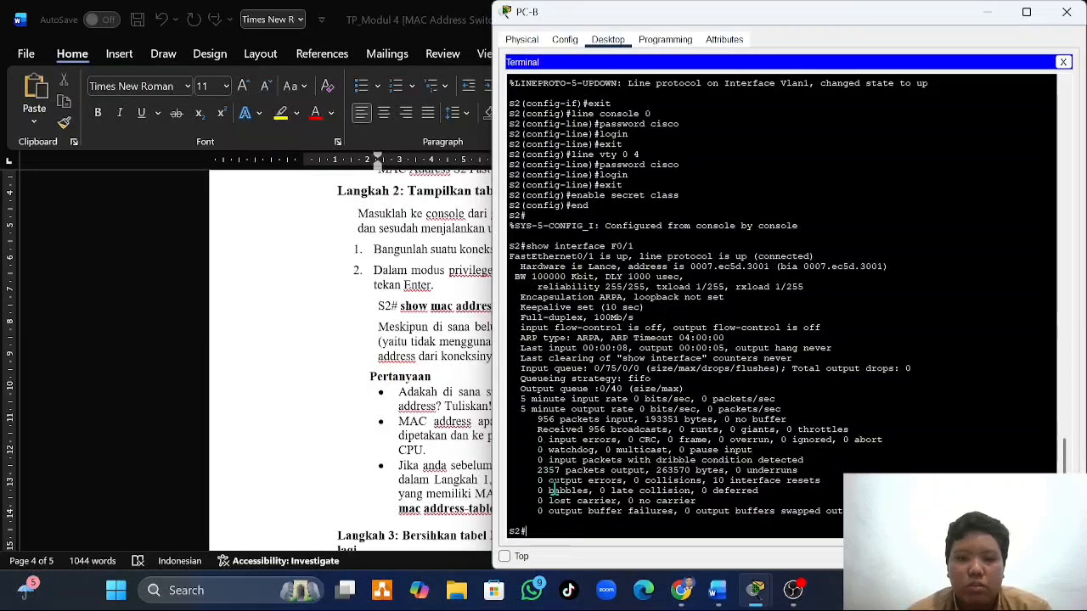
{"action": "type", "text": "show "}
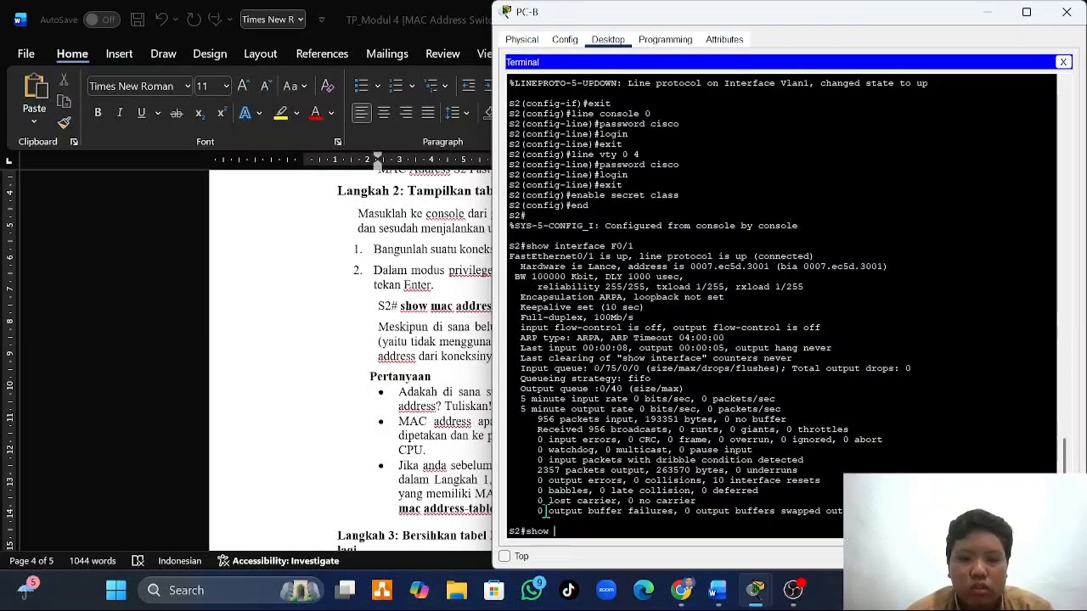
{"action": "type", "text": "mac ad"}
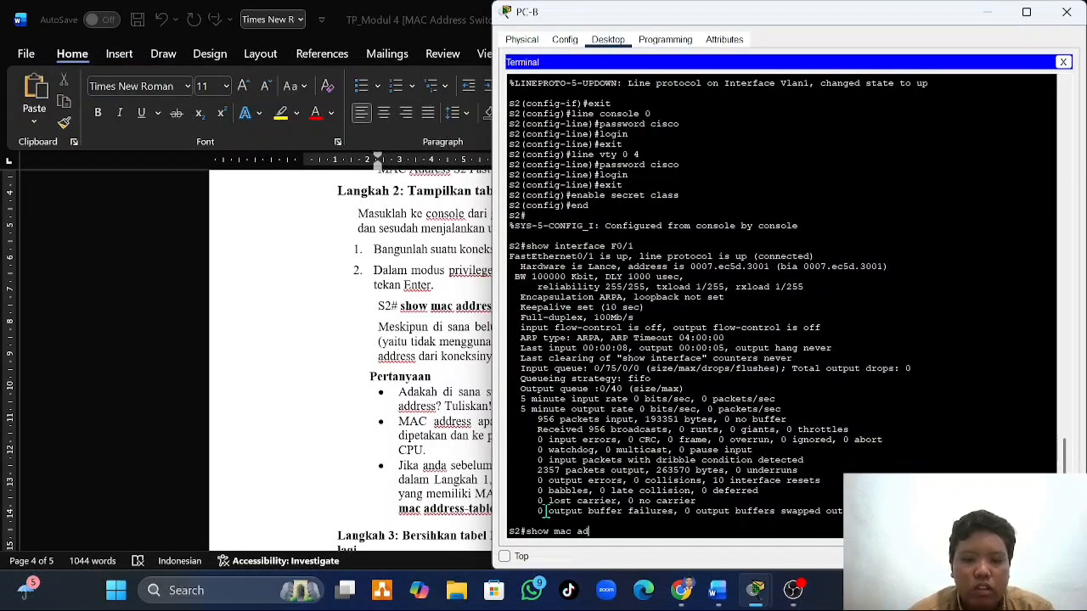
{"action": "type", "text": "dress-"}
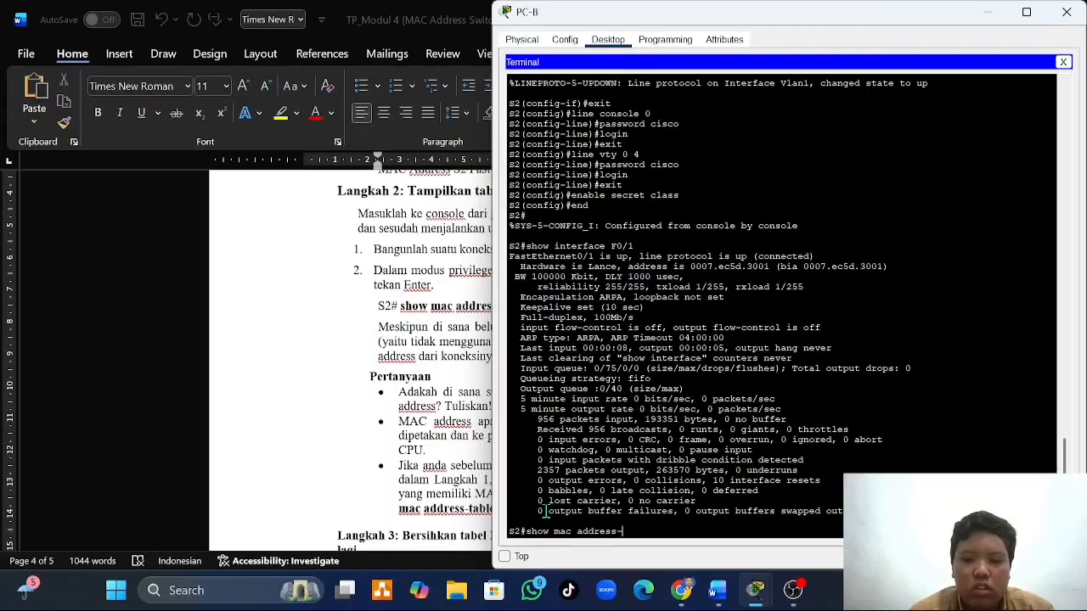
{"action": "type", "text": "table"}
{"action": "key", "text": "Return"}
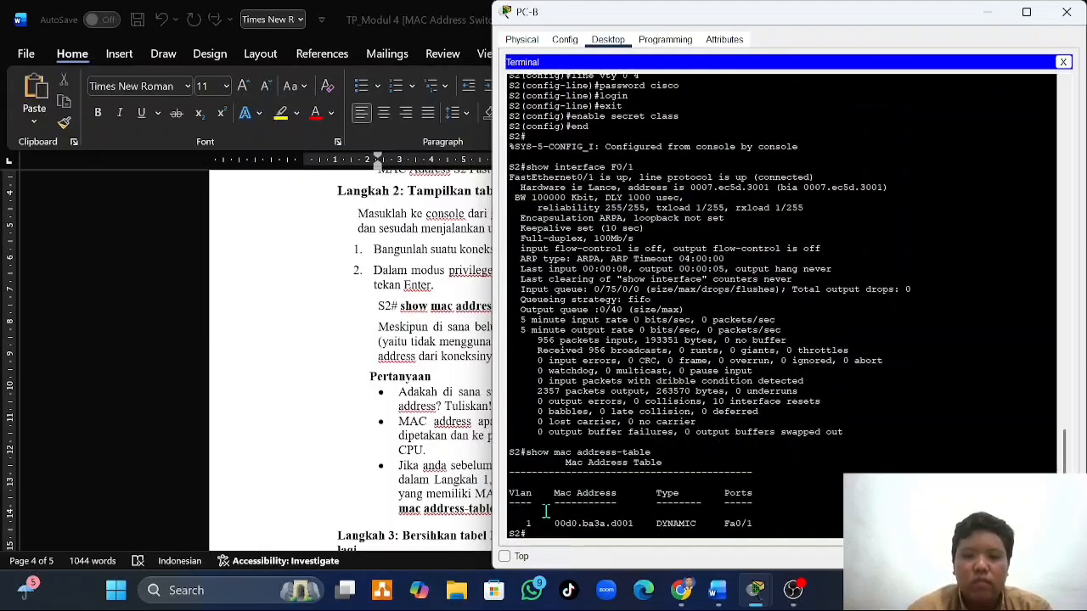
- Read the Langkah 2 questions in the Word document and compare them with S2's MAC address table in PC-B's terminal
{"action": "left_click", "coordinate": [445, 441]}
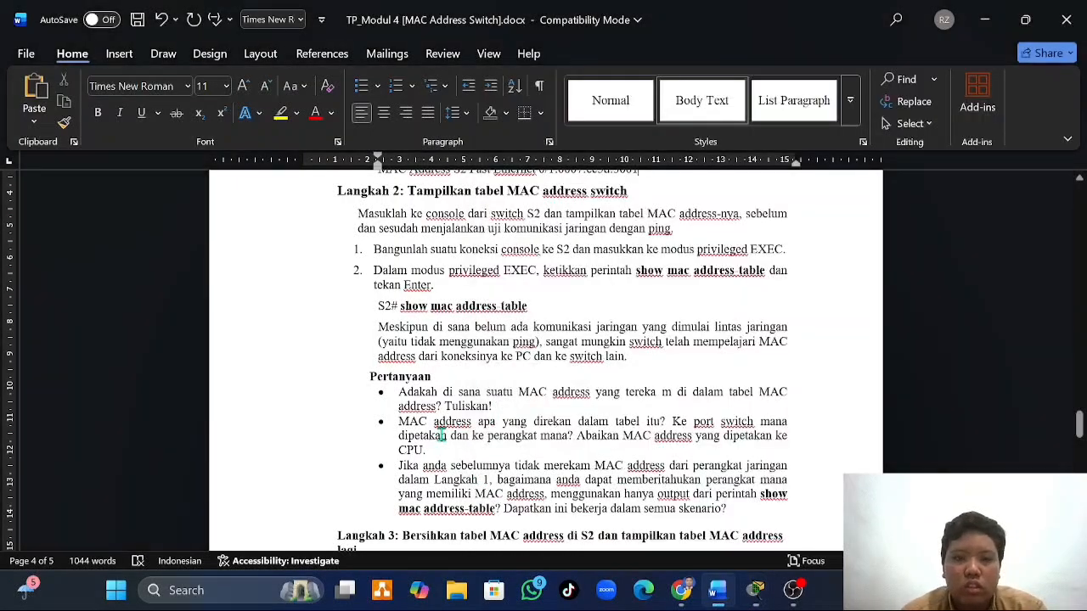
{"action": "scroll", "coordinate": [486, 381], "scroll_direction": "down", "scroll_amount": 2}
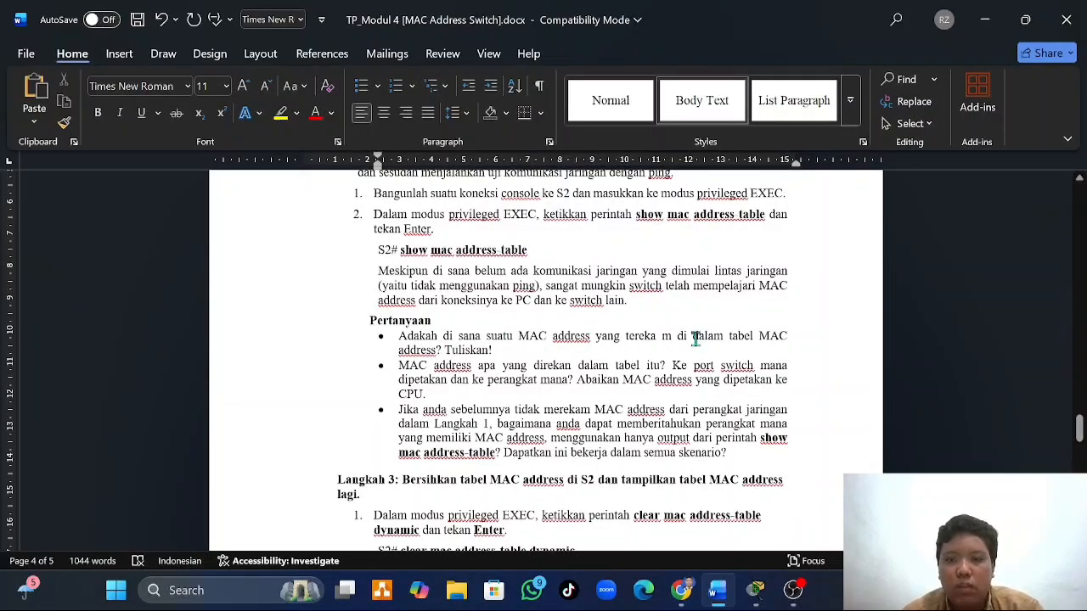
{"action": "mouse_move", "coordinate": [760, 597]}
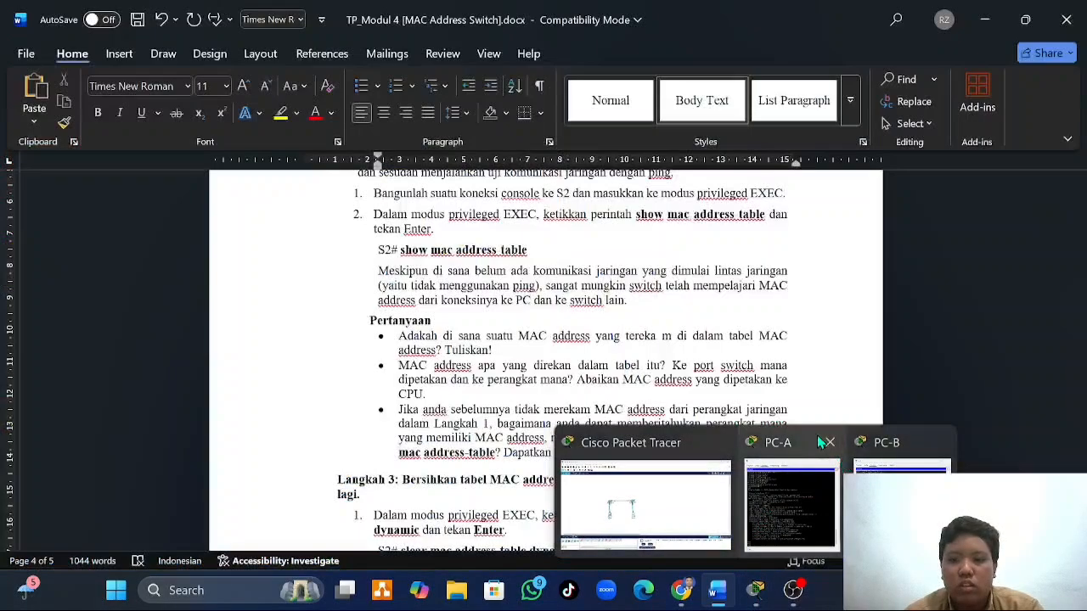
{"action": "left_click", "coordinate": [871, 465]}
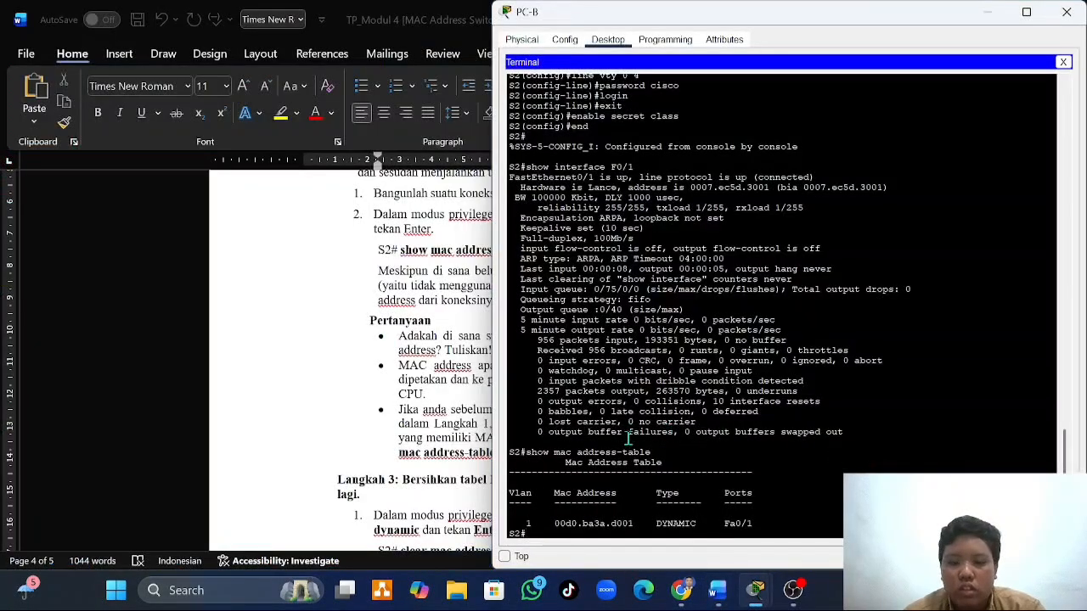
- Compare the entry in S2's MAC address table with the S1 and S2 Fast Ethernet 0/1 addresses recorded in the Word document
{"action": "scroll", "coordinate": [627, 440], "scroll_direction": "down", "scroll_amount": 1}
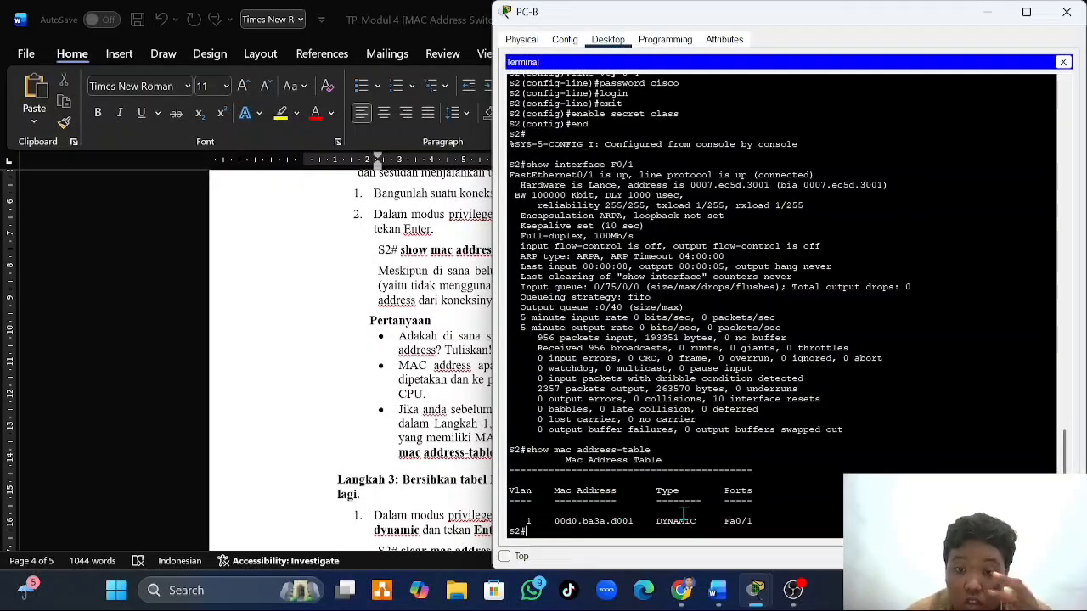
{"action": "left_click", "coordinate": [423, 427]}
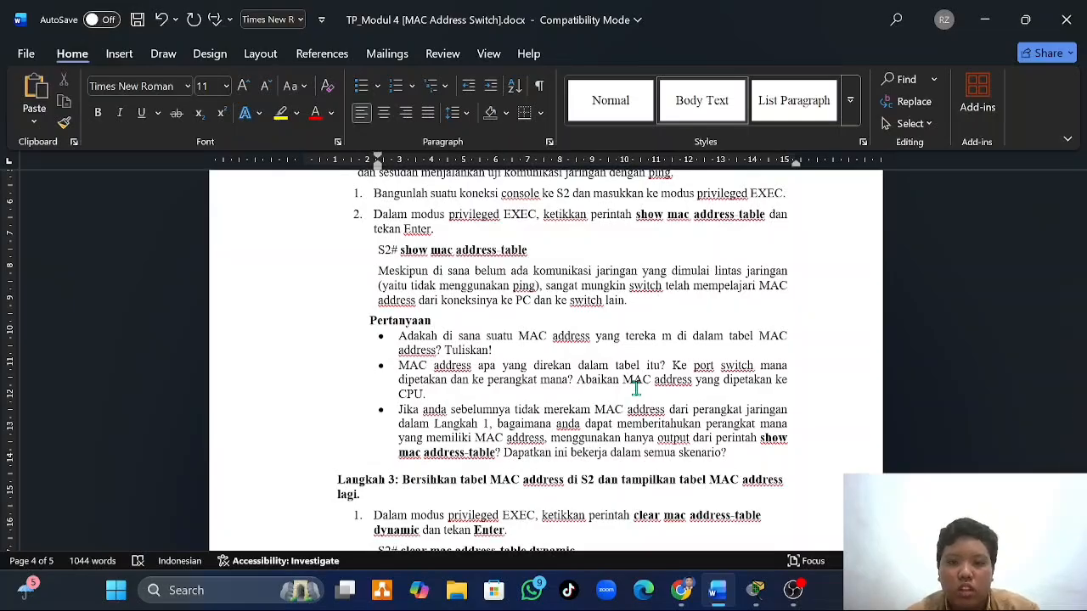
{"action": "mouse_move", "coordinate": [771, 602]}
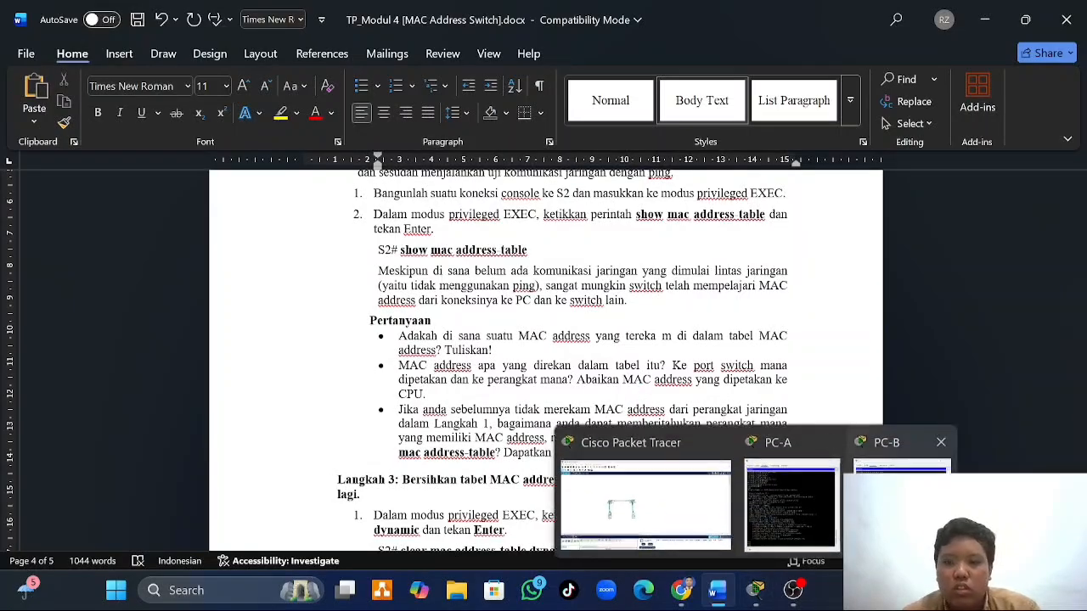
{"action": "mouse_move", "coordinate": [900, 458]}
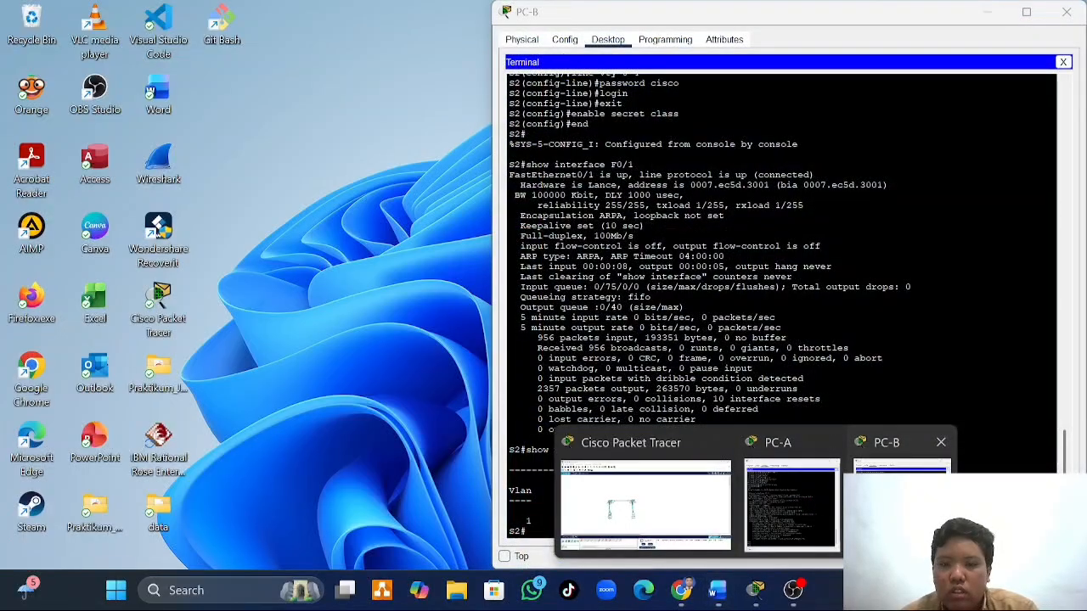
{"action": "left_click", "coordinate": [901, 462]}
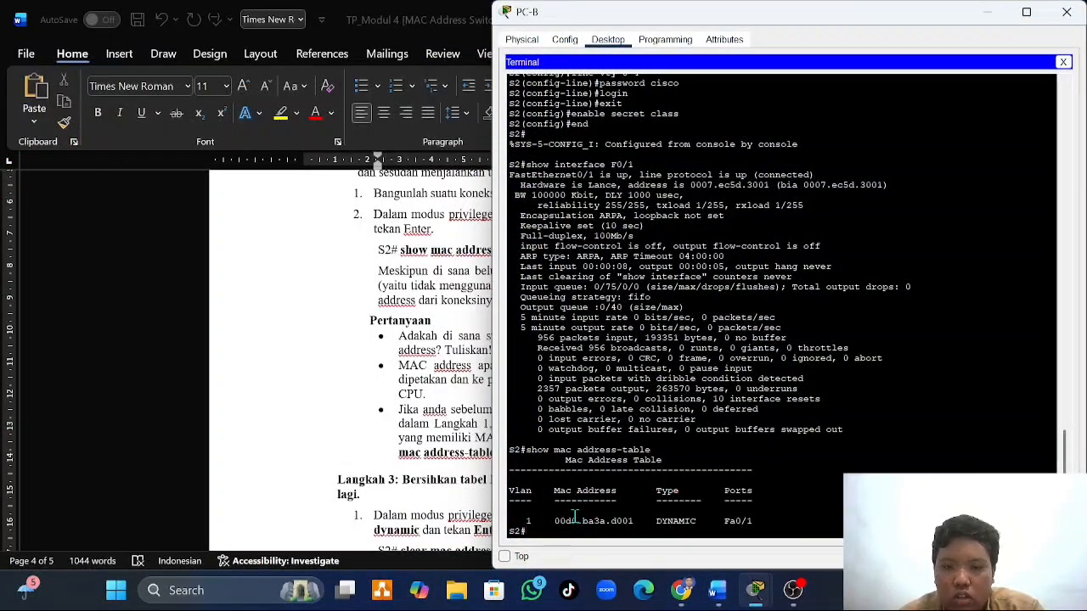
{"action": "scroll", "coordinate": [424, 432], "scroll_direction": "up", "scroll_amount": 4}
{"action": "scroll", "coordinate": [425, 431], "scroll_direction": "up", "scroll_amount": 1}
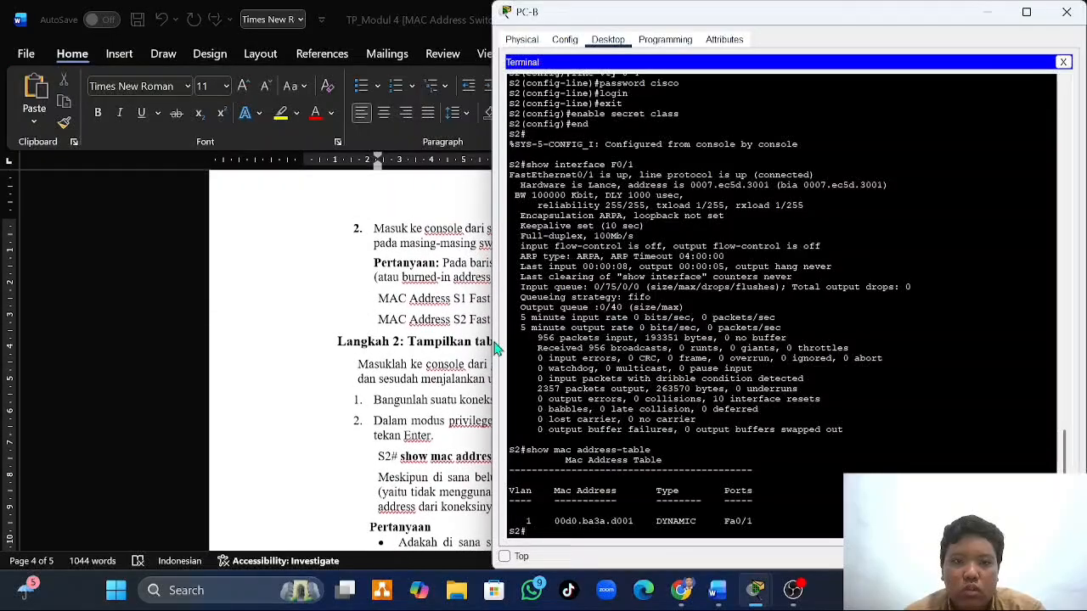
{"action": "left_click_drag", "start_coordinate": [813, 24], "coordinate": [975, 25]}
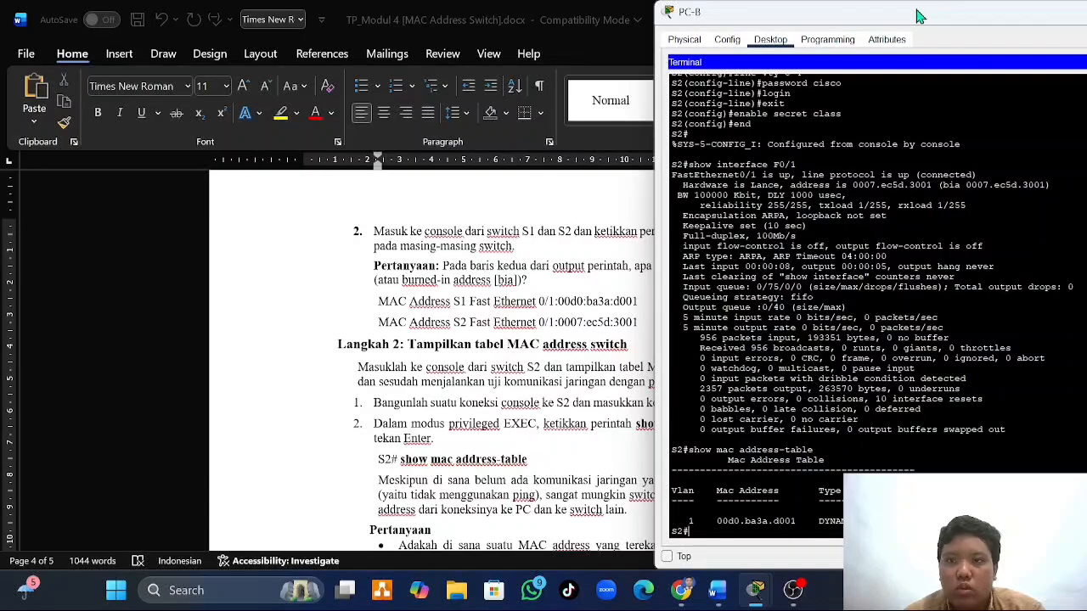
{"action": "left_click_drag", "start_coordinate": [920, 17], "coordinate": [813, 19]}
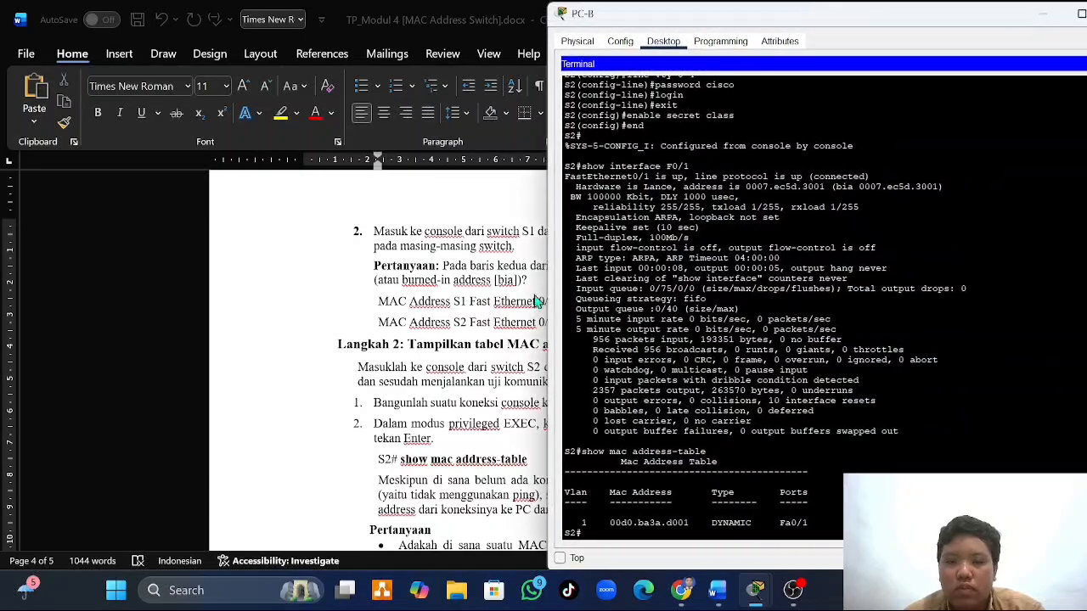
- Read the remaining Langkah 2 questions in the Word document and check them against S2's MAC address table in PC-B's terminal
{"action": "scroll", "coordinate": [494, 387], "scroll_direction": "down", "scroll_amount": 5}
{"action": "left_click", "coordinate": [495, 387]}
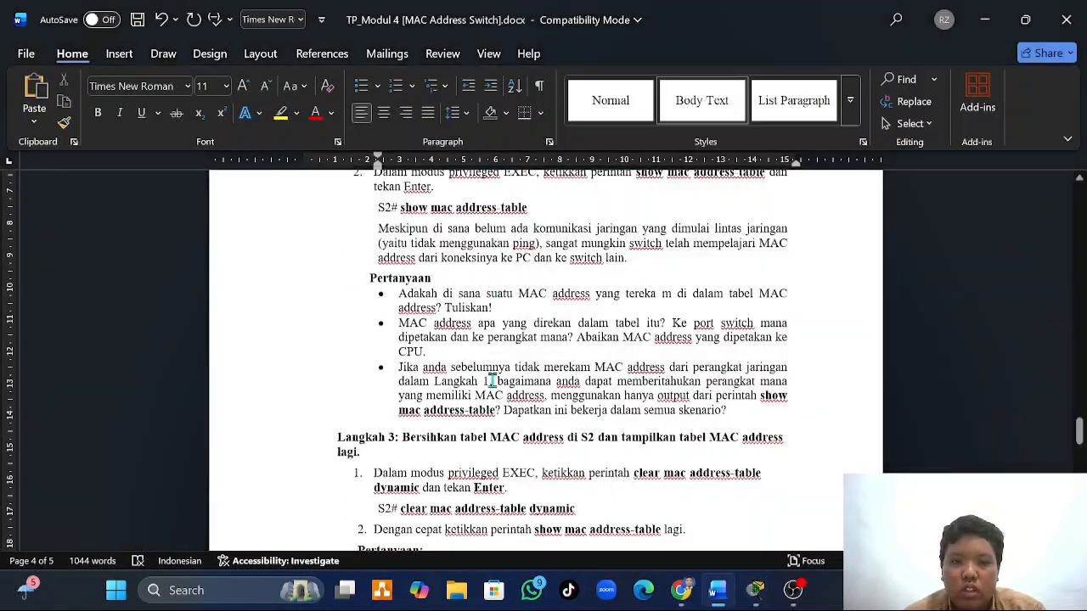
{"action": "scroll", "coordinate": [556, 376], "scroll_direction": "down", "scroll_amount": 1}
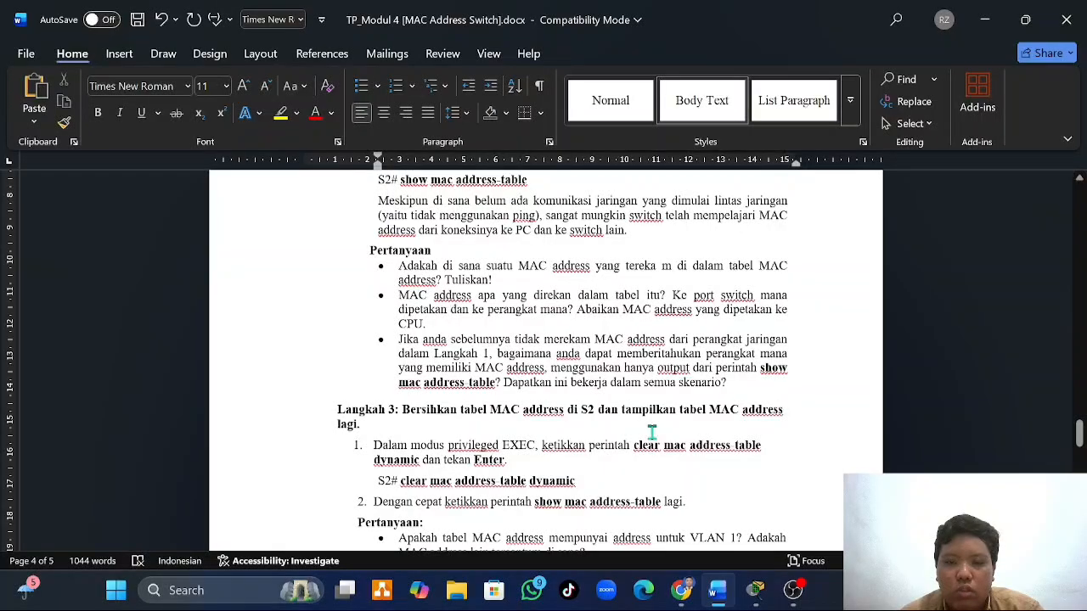
{"action": "scroll", "coordinate": [651, 434], "scroll_direction": "down", "scroll_amount": 1}
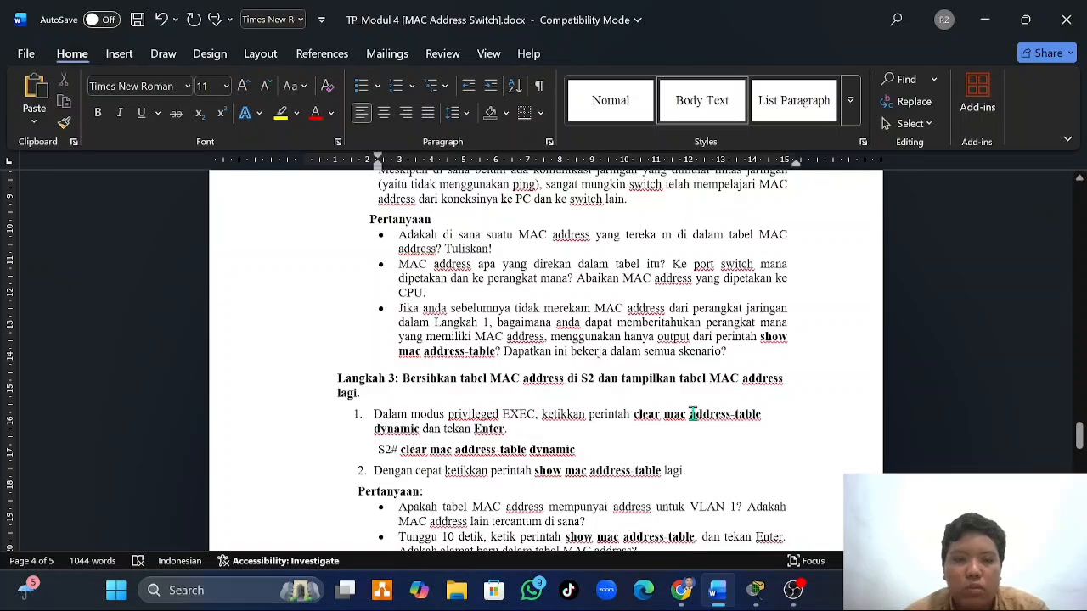
{"action": "mouse_move", "coordinate": [756, 590]}
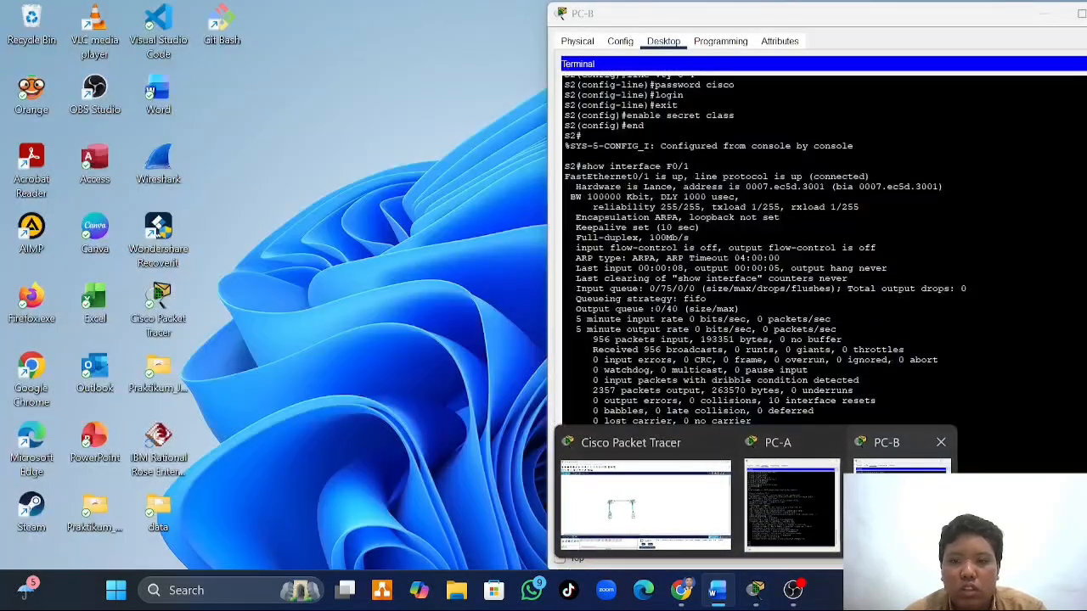
{"action": "left_click", "coordinate": [887, 467]}
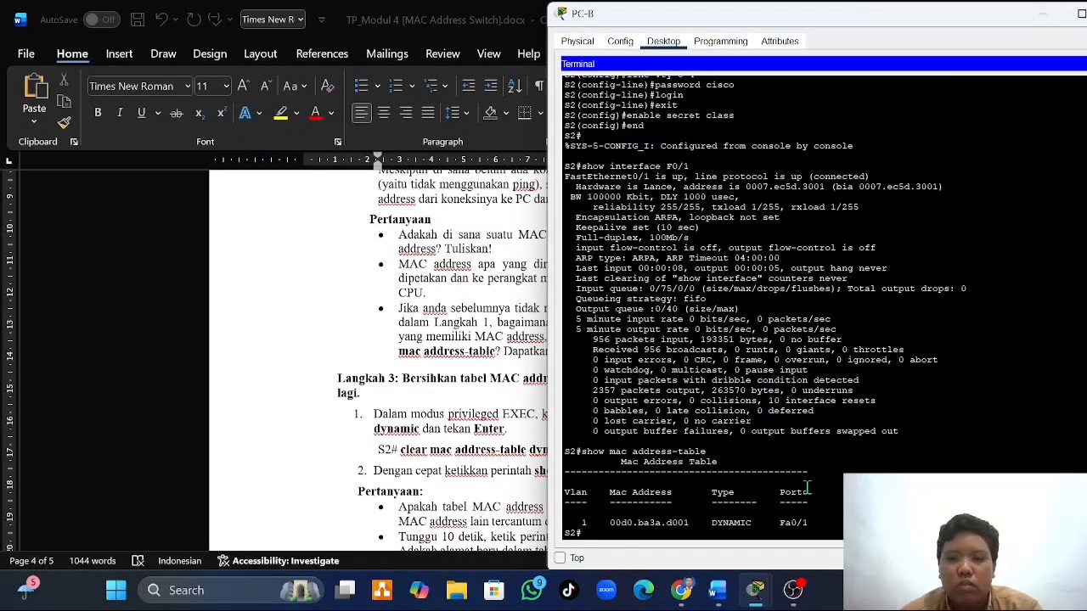
- Read the Langkah 3 instructions and questions about clearing and redisplaying S2's MAC address table in the Word document
{"action": "left_click", "coordinate": [465, 438]}
{"action": "scroll", "coordinate": [465, 433], "scroll_direction": "down", "scroll_amount": 5}
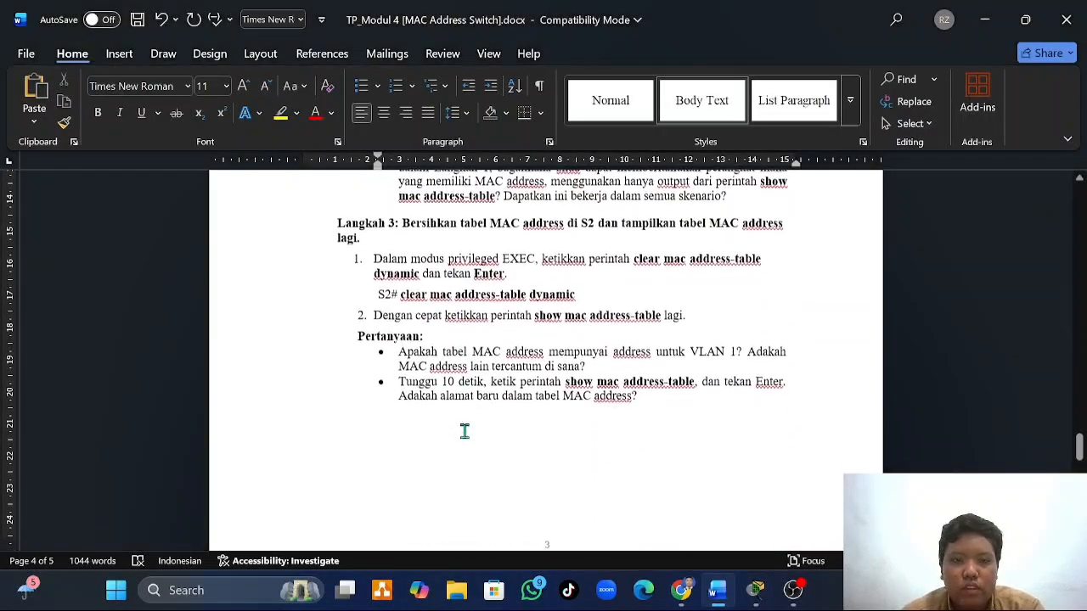
{"action": "scroll", "coordinate": [464, 432], "scroll_direction": "down", "scroll_amount": 1}
{"action": "scroll", "coordinate": [465, 431], "scroll_direction": "up", "scroll_amount": 1}
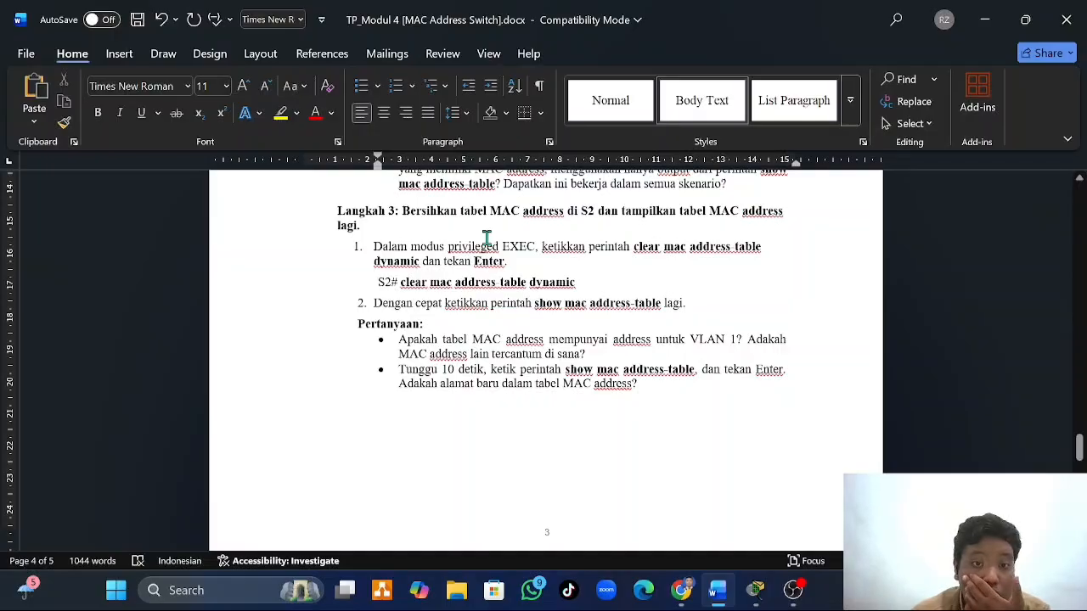
{"action": "scroll", "coordinate": [487, 238], "scroll_direction": "down", "scroll_amount": 1}
{"action": "scroll", "coordinate": [437, 236], "scroll_direction": "up", "scroll_amount": 1}
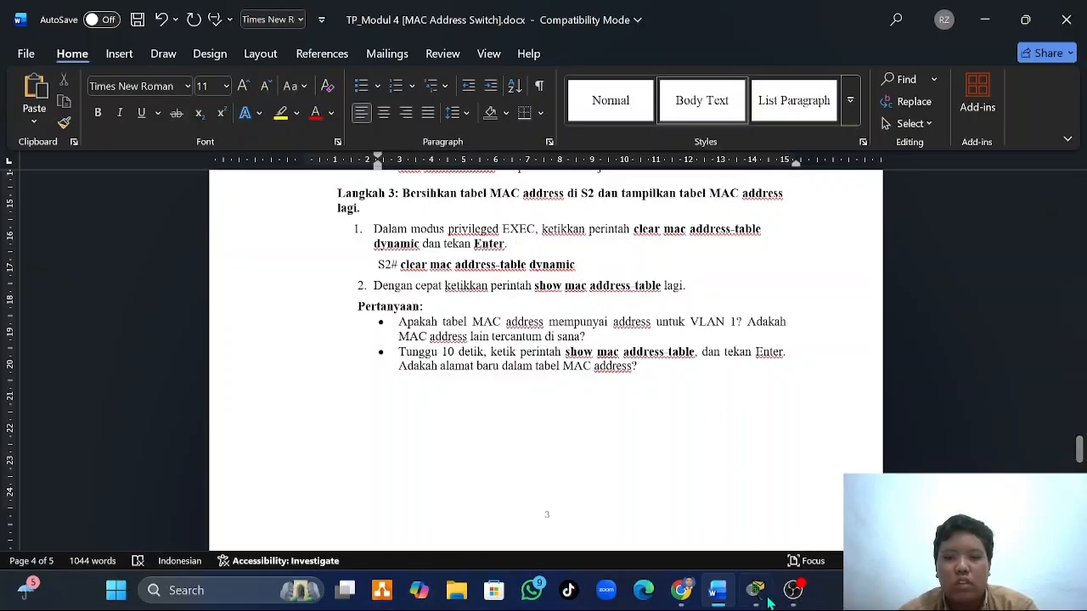
- Switch to PC-B's terminal and run clear mac address-table dynamic on S2
{"action": "mouse_move", "coordinate": [756, 591]}
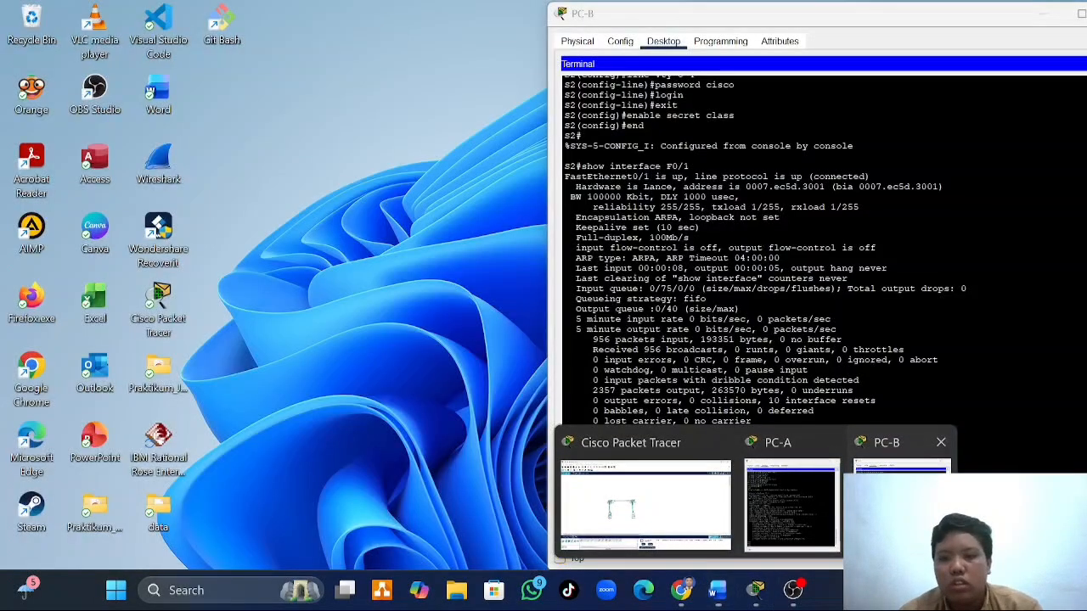
{"action": "left_click", "coordinate": [900, 506]}
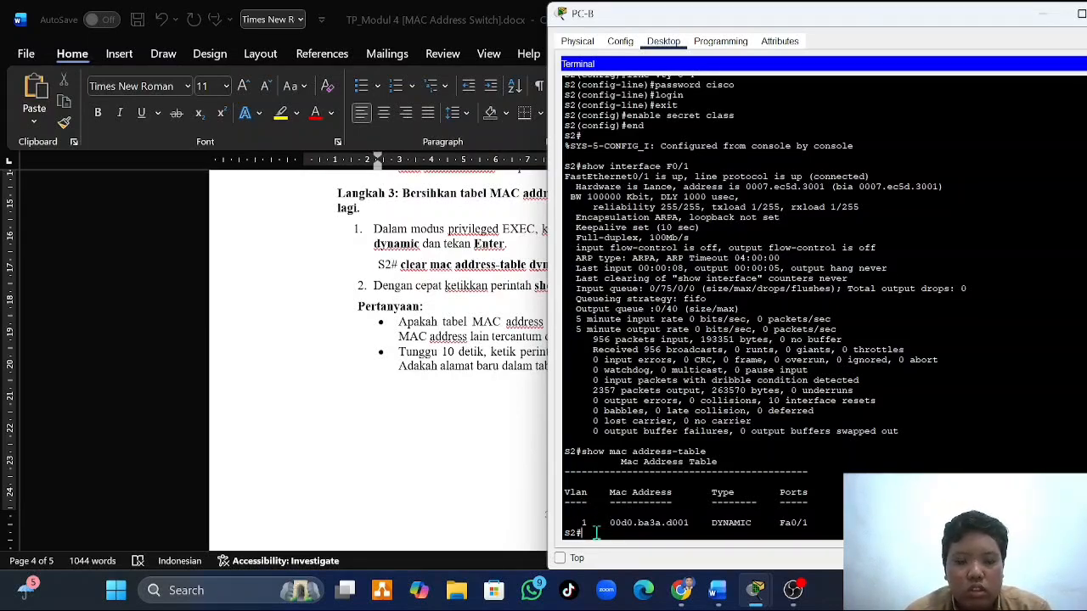
{"action": "type", "text": "clear"}
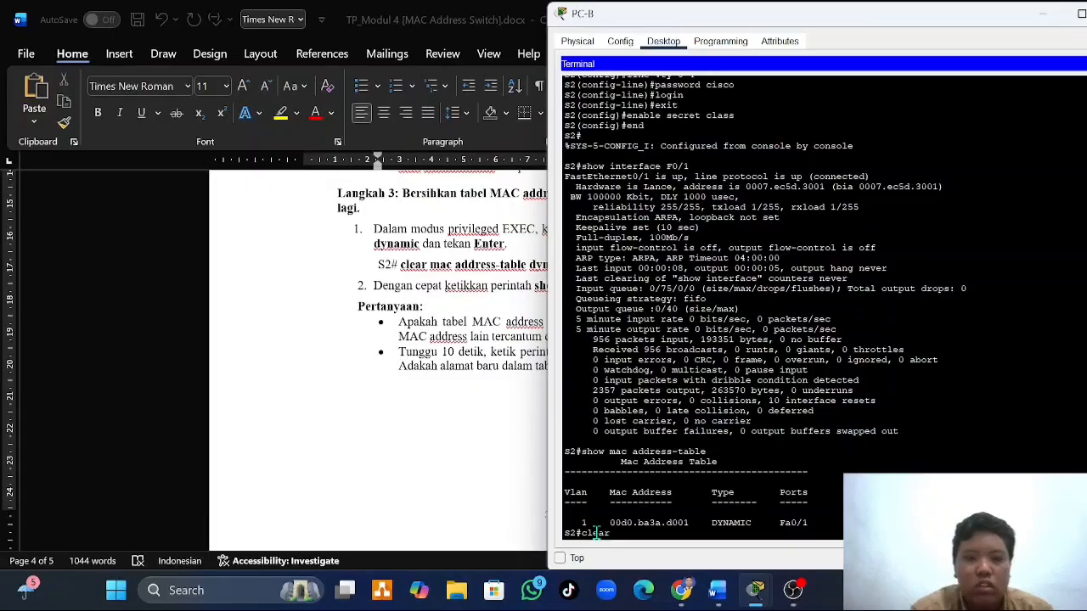
{"action": "type", "text": " mac"}
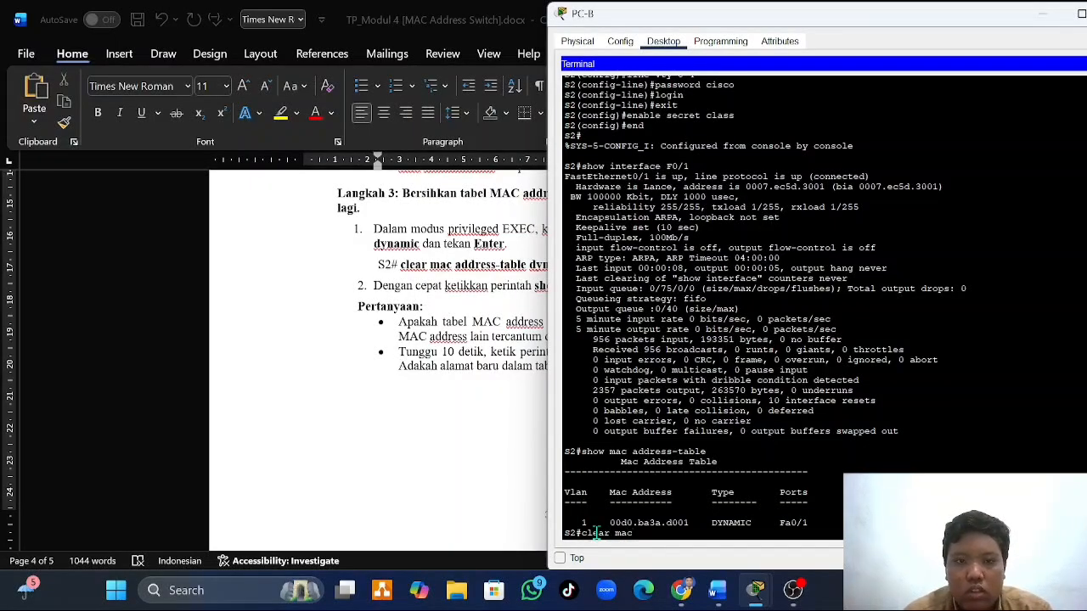
{"action": "type", "text": " address"}
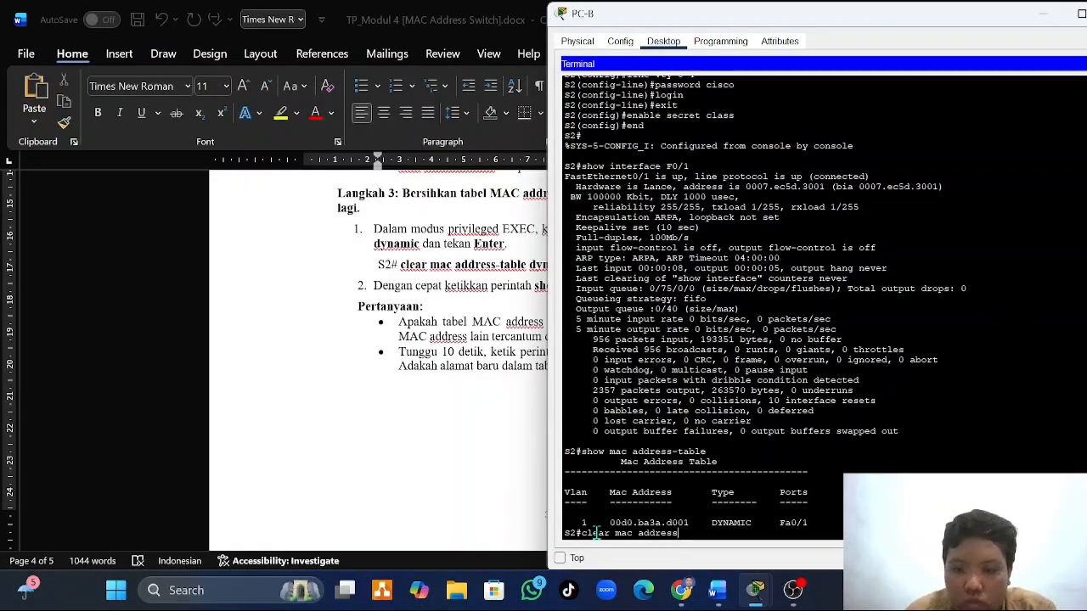
{"action": "type", "text": "s-table"}
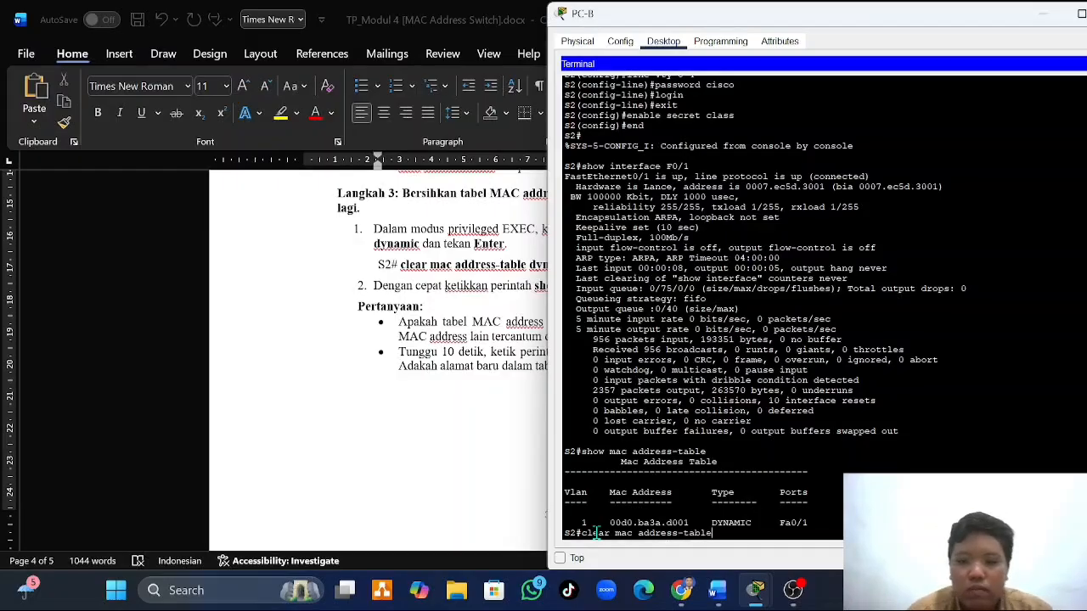
{"action": "type", "text": " dyna"}
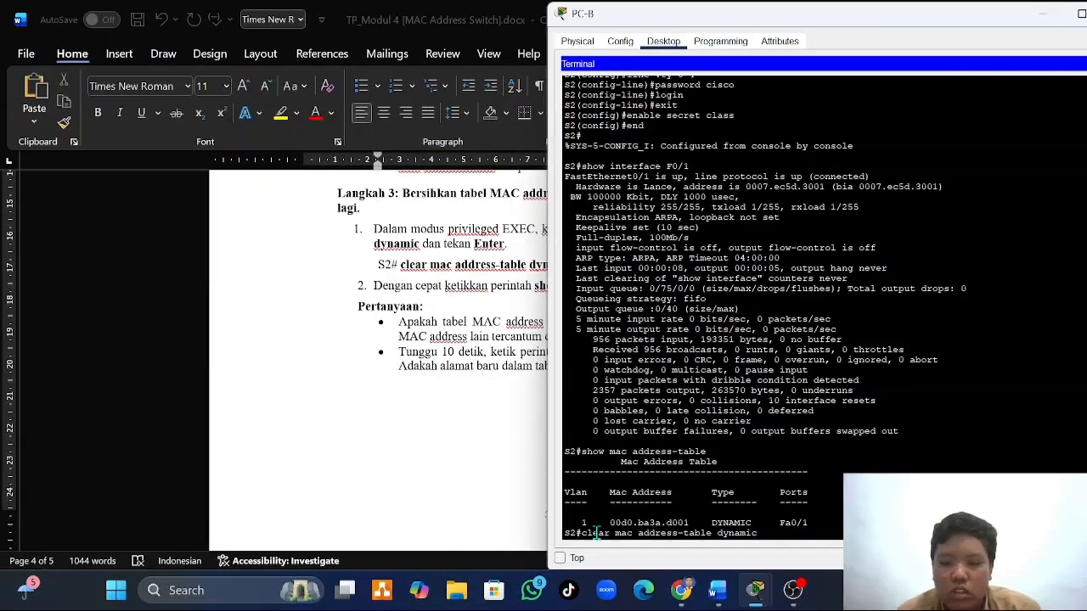
{"action": "type", "text": "mic"}
{"action": "key", "text": "Return"}
- Run show mac address-table on S2 to display the table right after clearing it
{"action": "key", "text": "Up"}
{"action": "key", "text": "Up"}
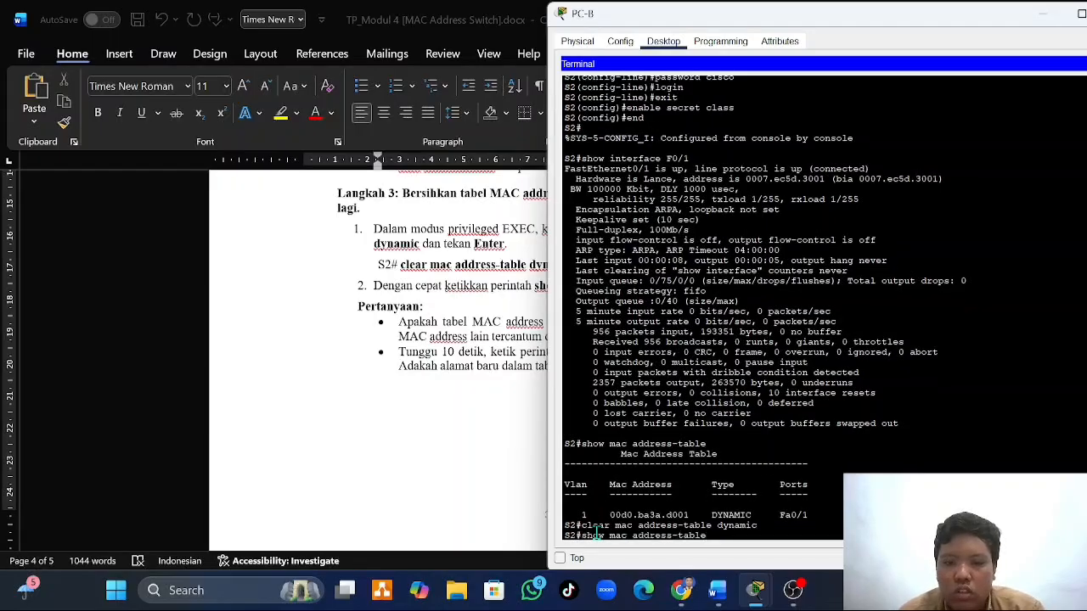
{"action": "key", "text": "Return"}
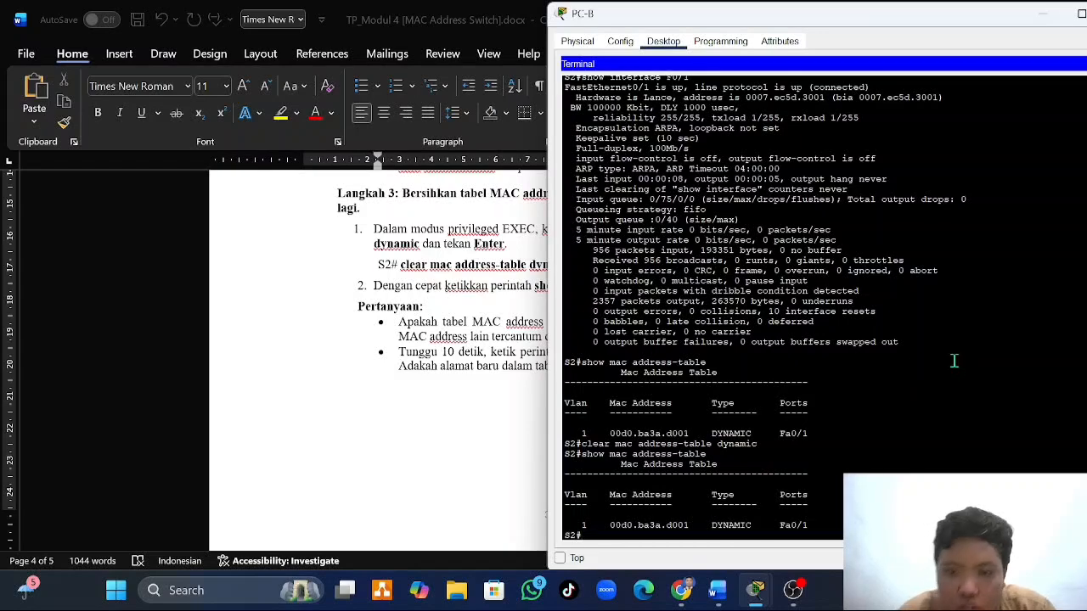
- Run clear mac address-table dynamic on S2 a second time and redisplay the table with show mac address-table
{"action": "type", "text": "clear mac"}
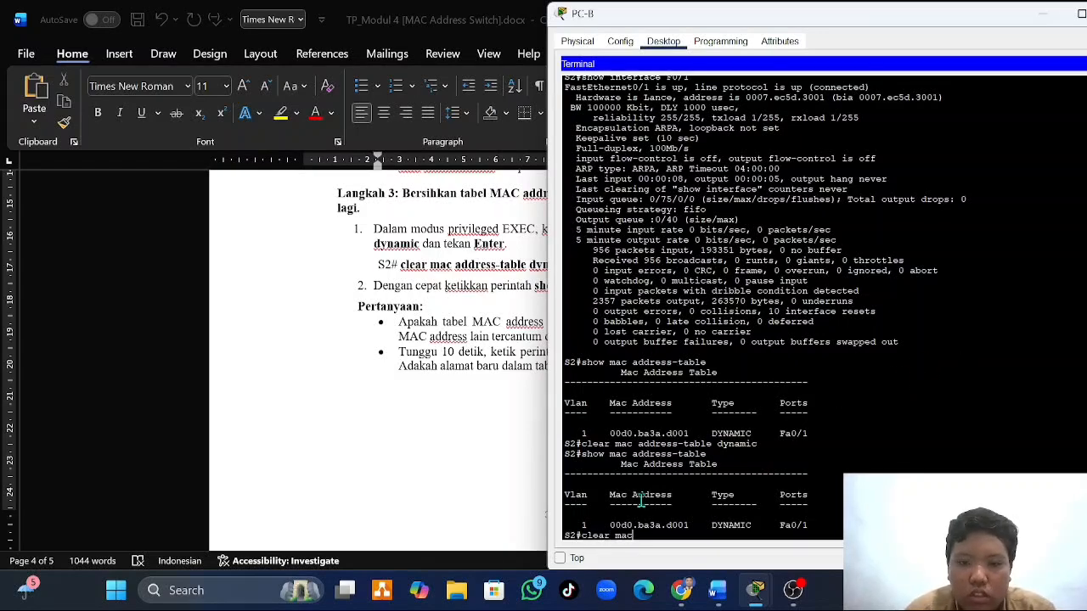
{"action": "type", "text": " address"}
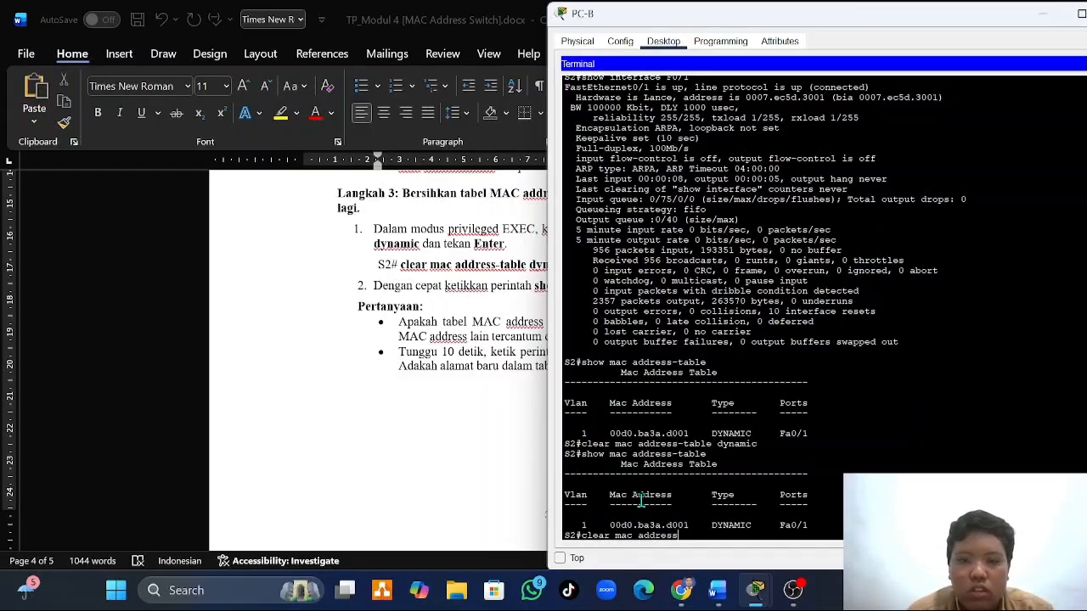
{"action": "type", "text": "-table d"}
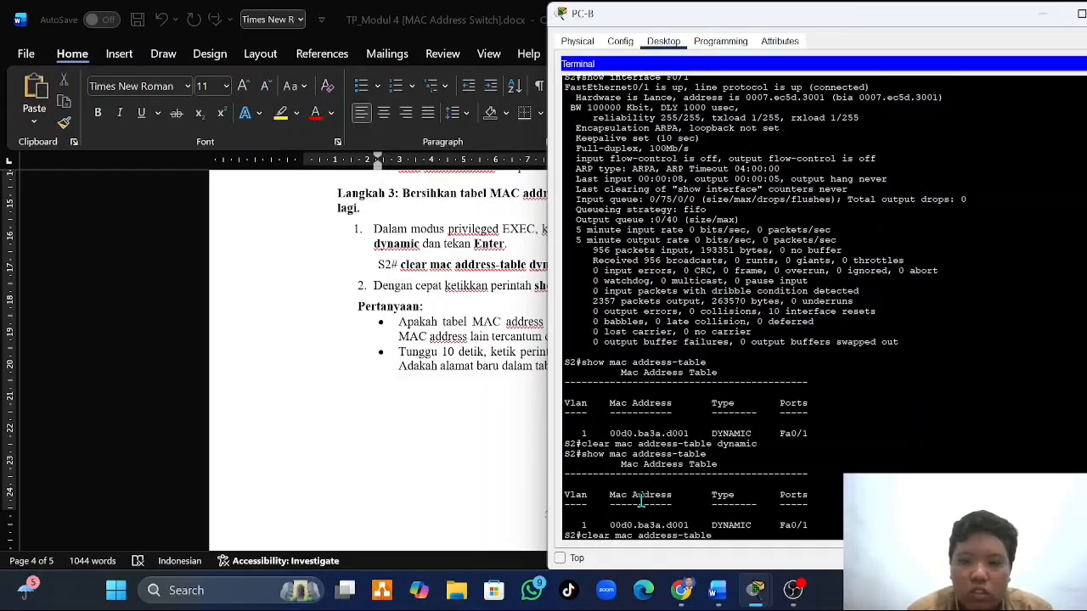
{"action": "type", "text": "c"}
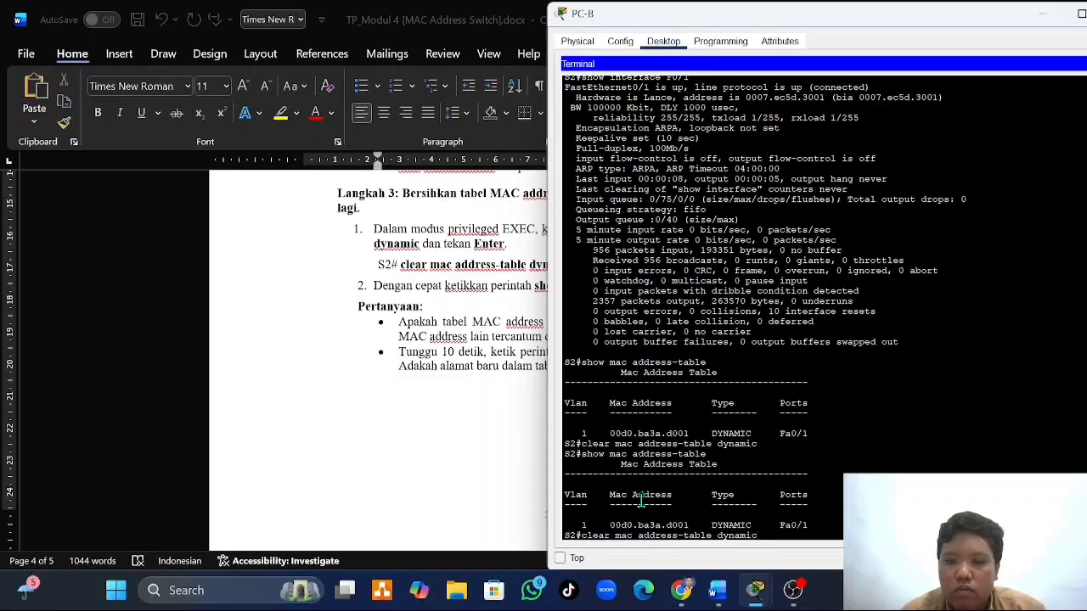
{"action": "key", "text": "Return"}
{"action": "key", "text": "Up"}
{"action": "key", "text": "Up"}
{"action": "key", "text": "Return"}
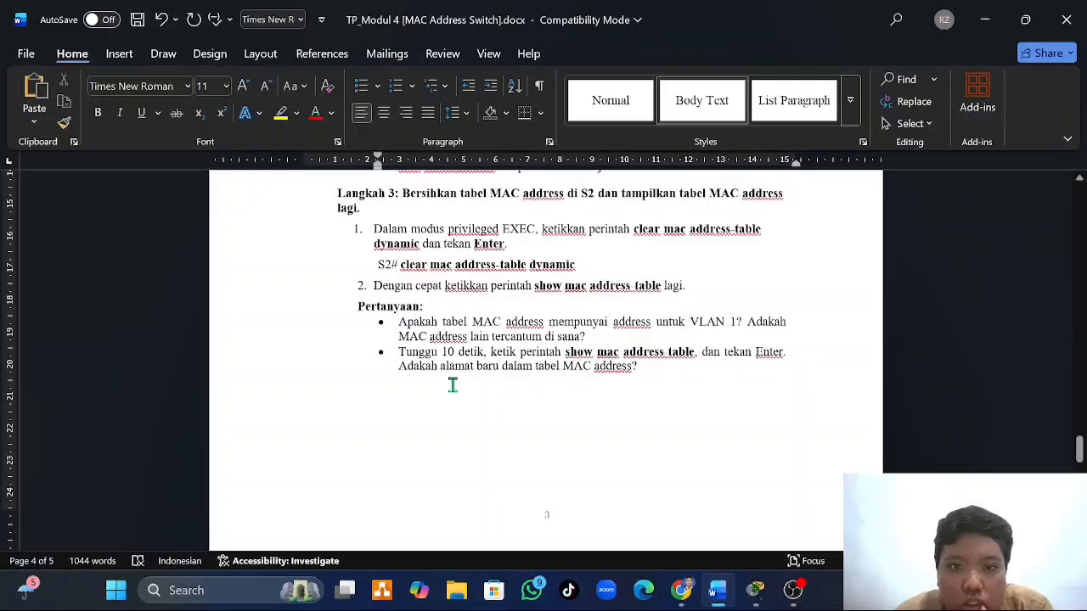
- Check the Langkah 3 instructions in the Word document, then run clear mac address-table dynamic on S2 a third time from PC-B's terminal
{"action": "left_click", "coordinate": [452, 386]}
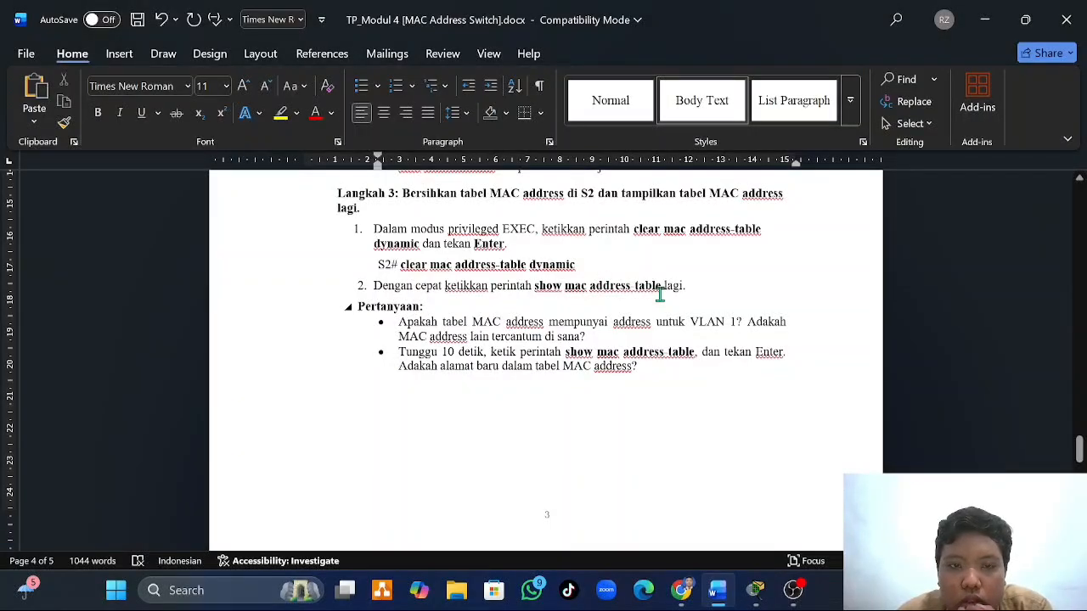
{"action": "mouse_move", "coordinate": [756, 588]}
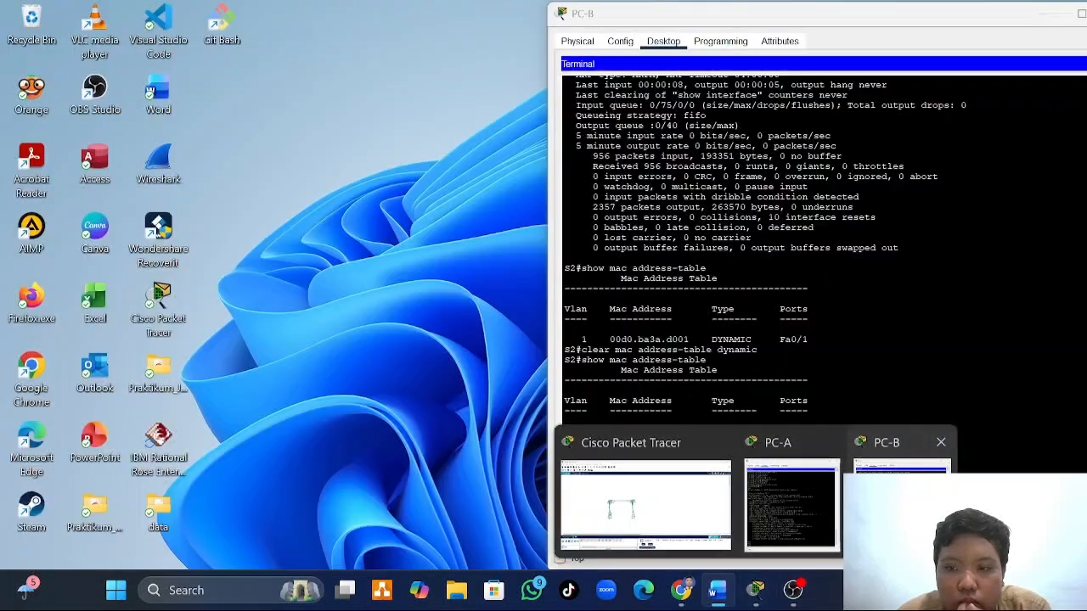
{"action": "left_click", "coordinate": [900, 476]}
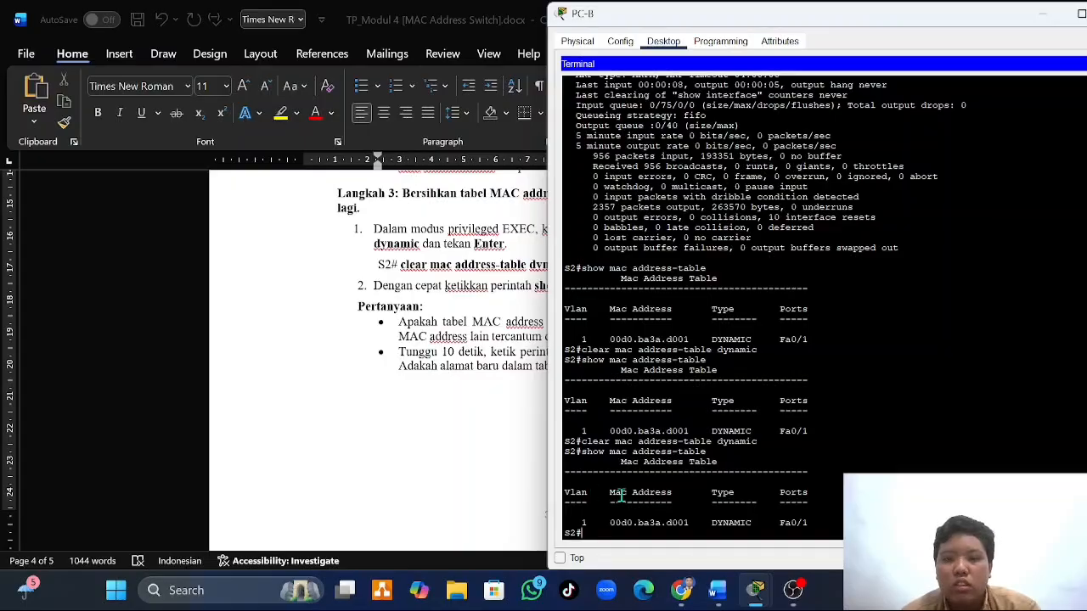
{"action": "type", "text": "clear mac"}
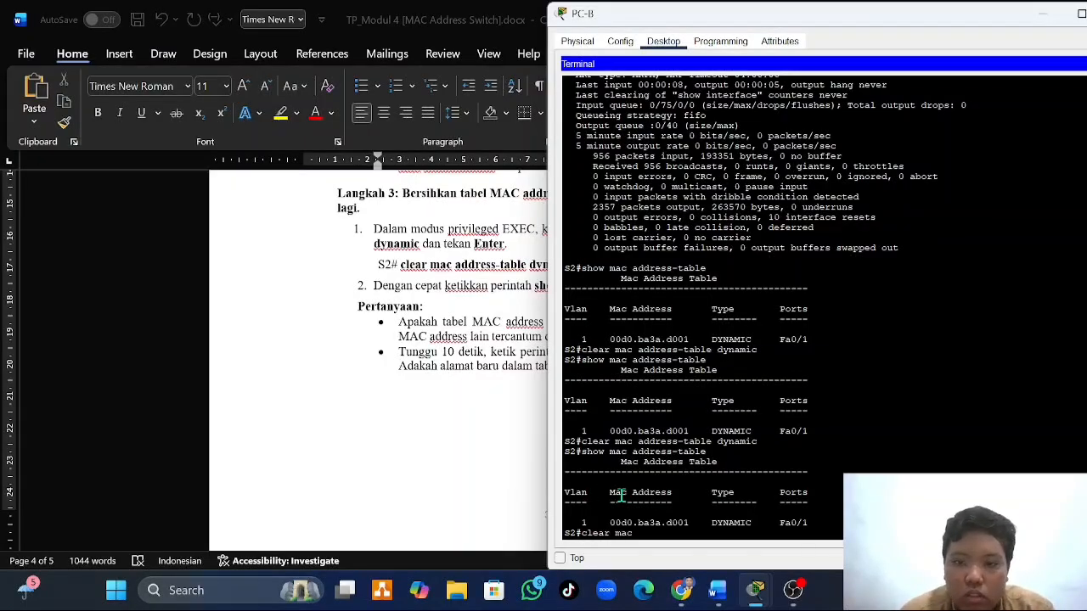
{"action": "type", "text": " address-table d"}
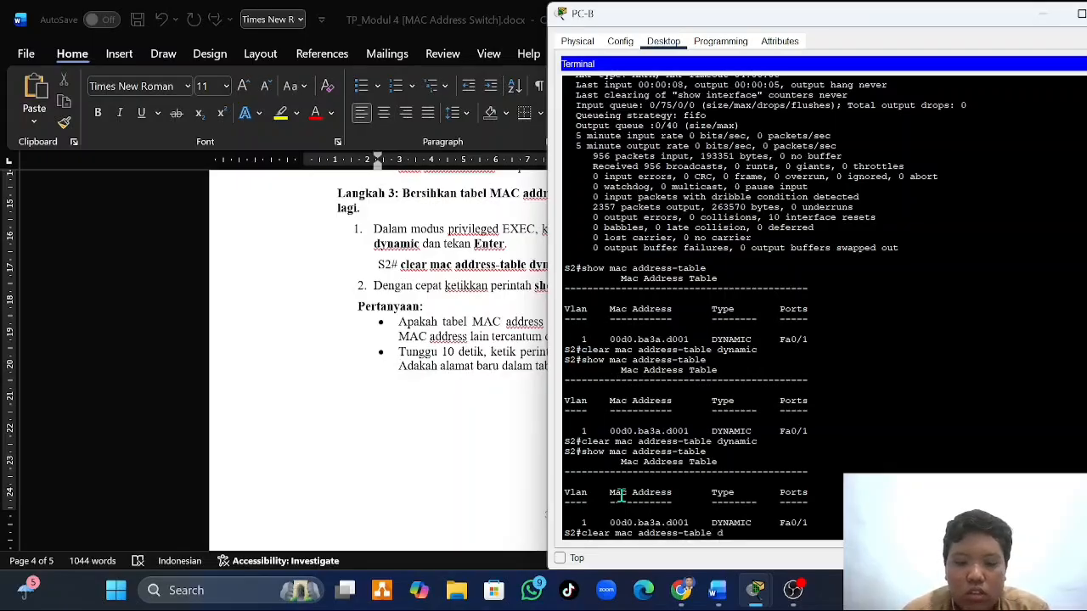
{"action": "type", "text": "ynamic"}
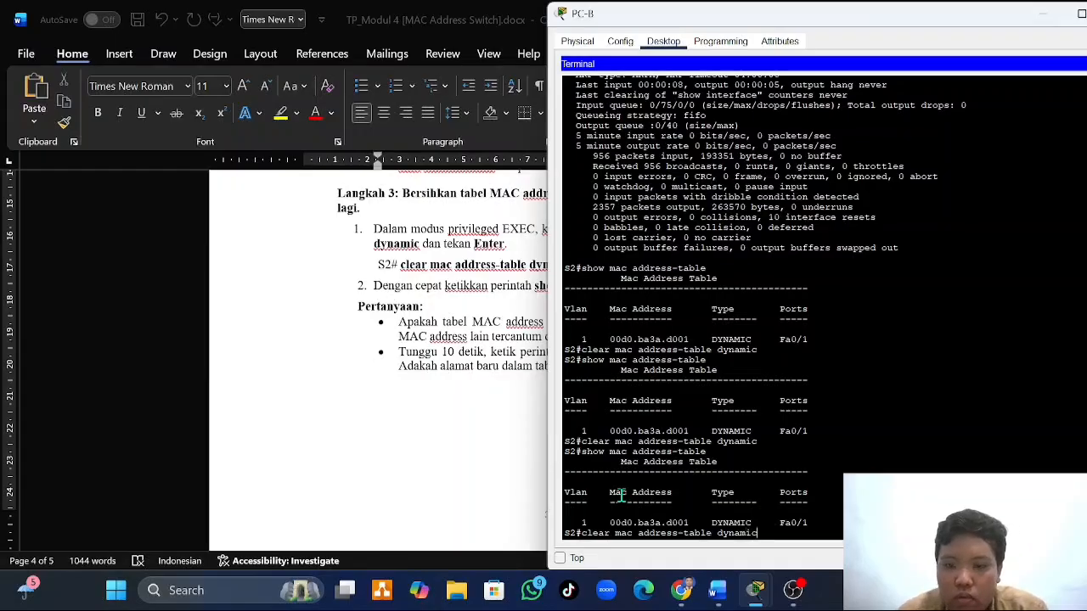
{"action": "key", "text": "Return"}
- Redisplay S2's MAC address table with show mac address-table immediately after the third clearing
{"action": "key", "text": "Up"}
{"action": "key", "text": "Up"}
{"action": "key", "text": "Return"}
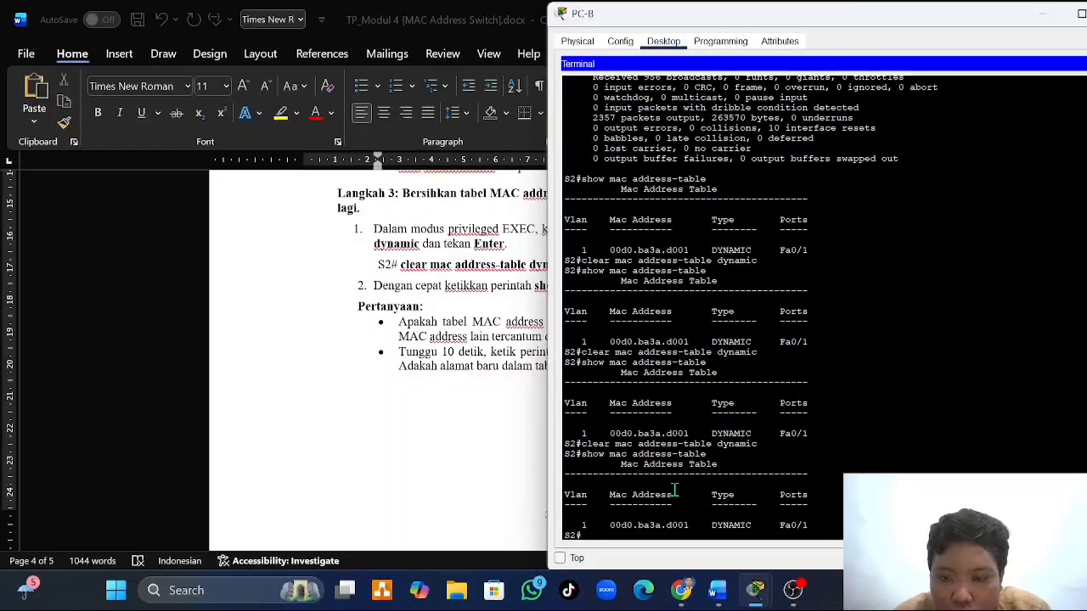
- Compare the worksheet question about VLAN 1 and other MAC addresses with the entry listed in S2's latest table
{"action": "left_click", "coordinate": [456, 402]}
{"action": "left_click", "coordinate": [598, 332]}
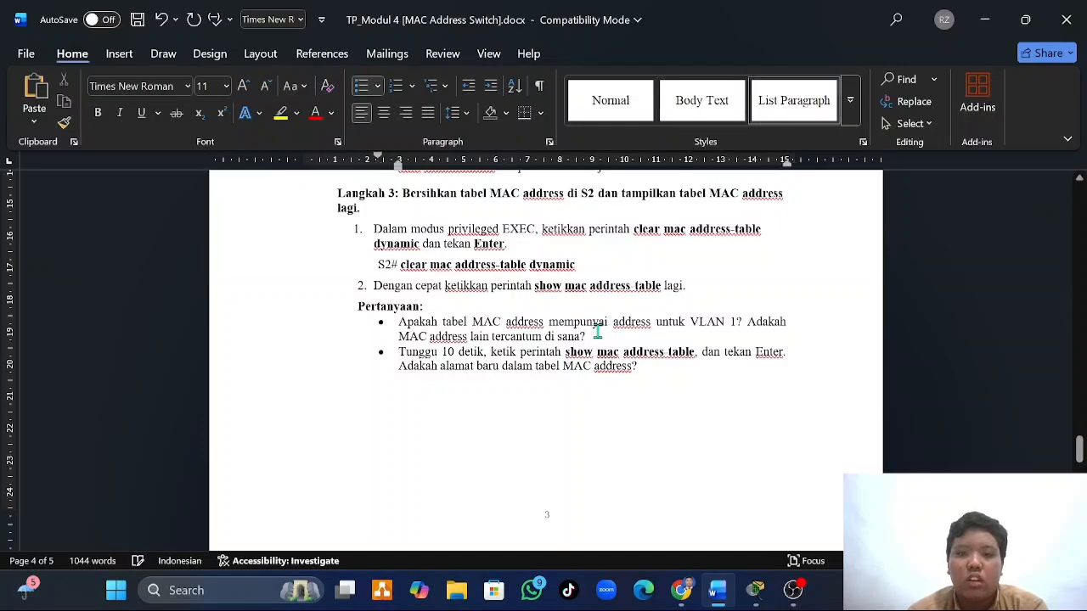
{"action": "mouse_move", "coordinate": [765, 604]}
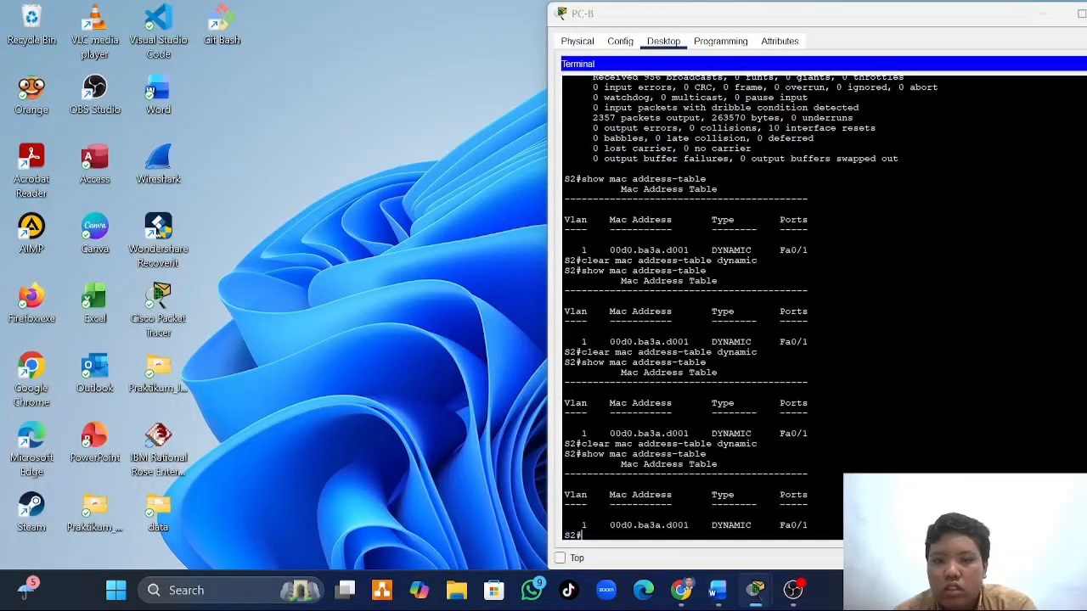
{"action": "left_click", "coordinate": [909, 501]}
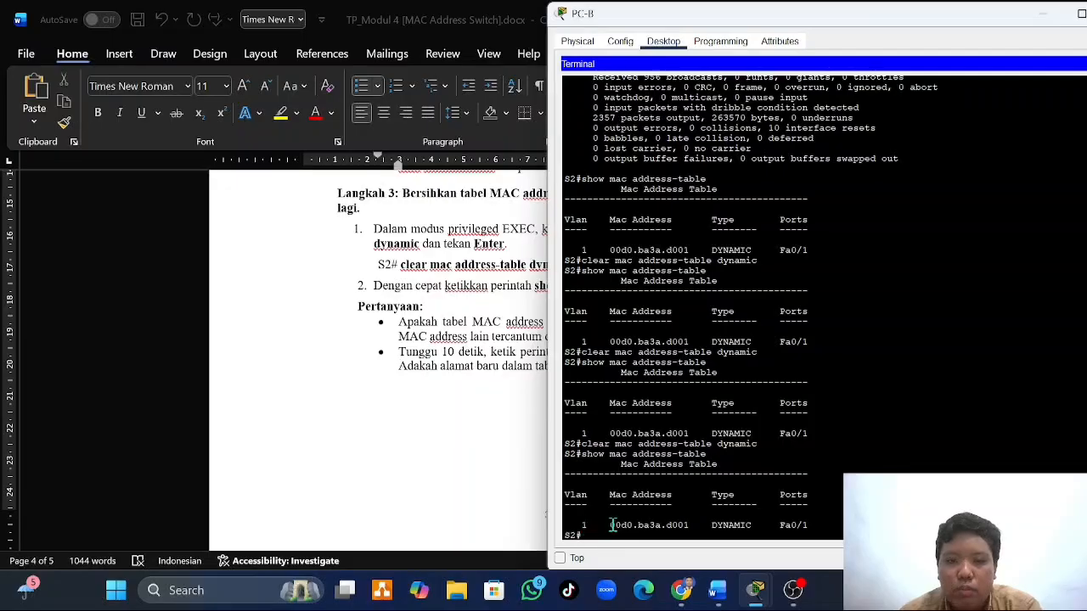
{"action": "left_click_drag", "start_coordinate": [608, 524], "coordinate": [821, 524]}
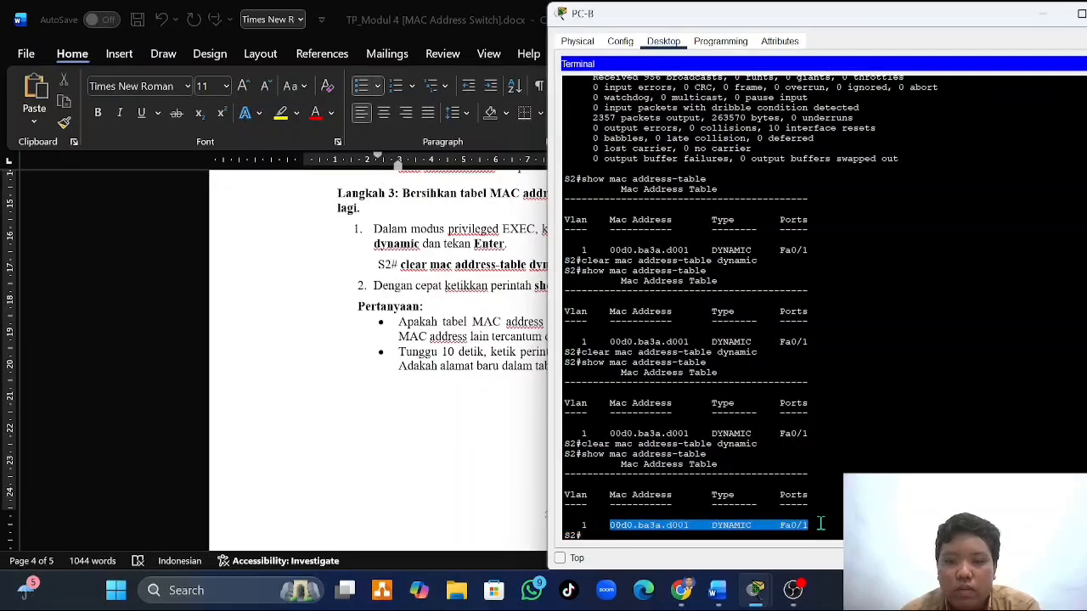
{"action": "left_click", "coordinate": [821, 524]}
{"action": "scroll", "coordinate": [820, 524], "scroll_direction": "down", "scroll_amount": 1}
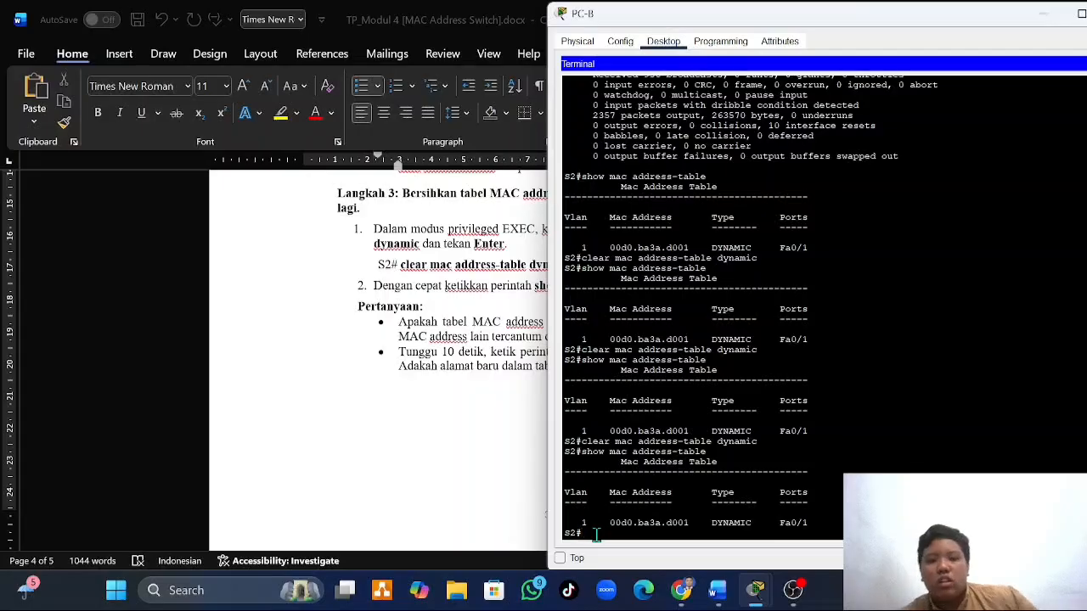
- Revisit the worksheet question, return to PC-B's terminal and run clear mac address-table dynamic on S2 a fourth time
{"action": "left_click", "coordinate": [410, 443]}
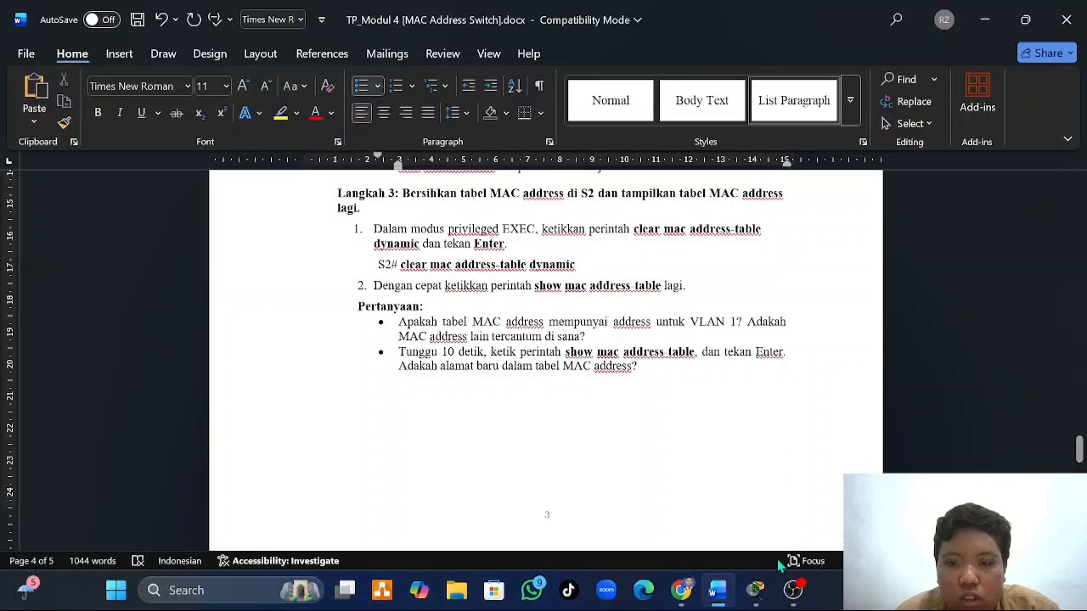
{"action": "mouse_move", "coordinate": [756, 592]}
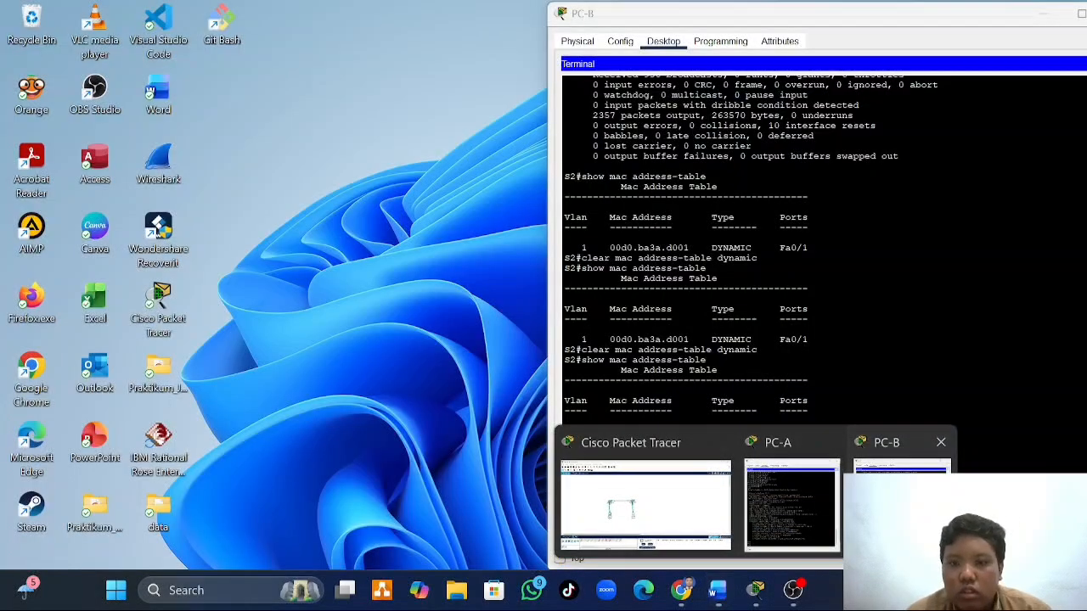
{"action": "left_click", "coordinate": [902, 505]}
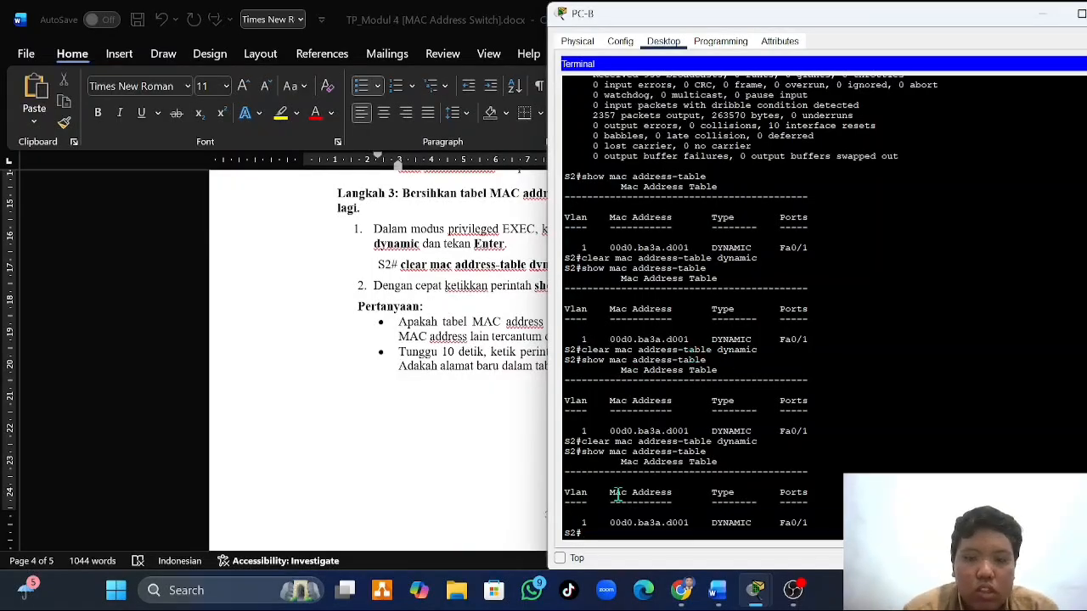
{"action": "type", "text": "clear "}
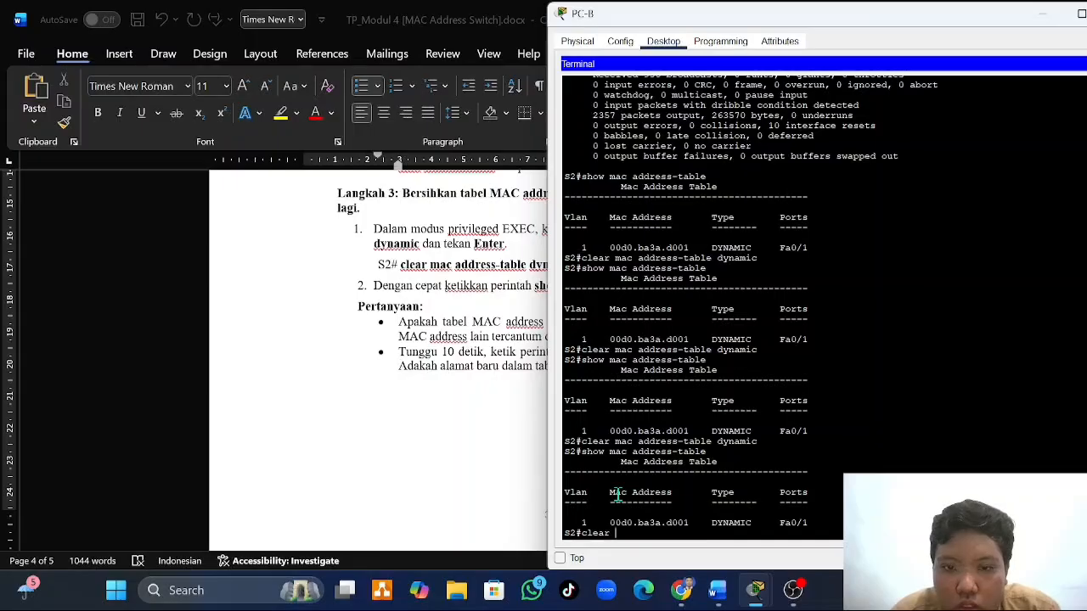
{"action": "type", "text": "mac"}
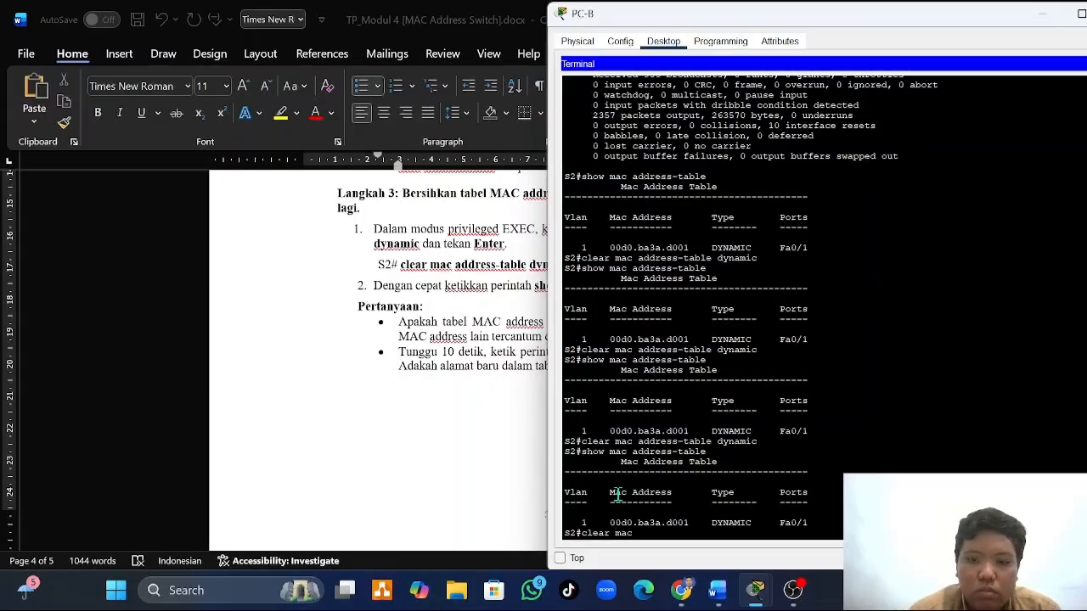
{"action": "type", "text": " addres"}
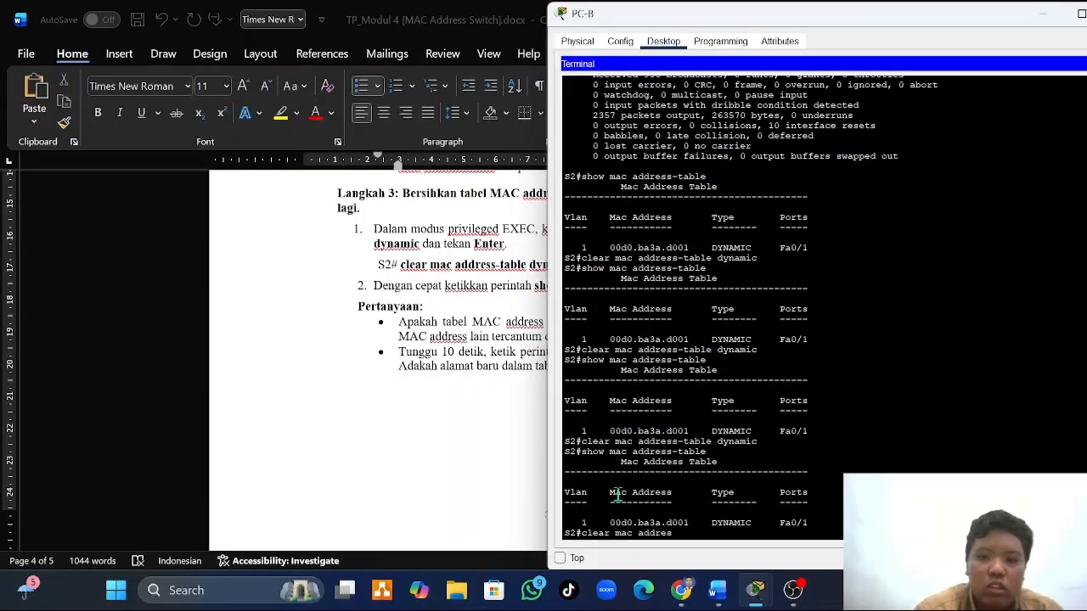
{"action": "type", "text": "s-table dy"}
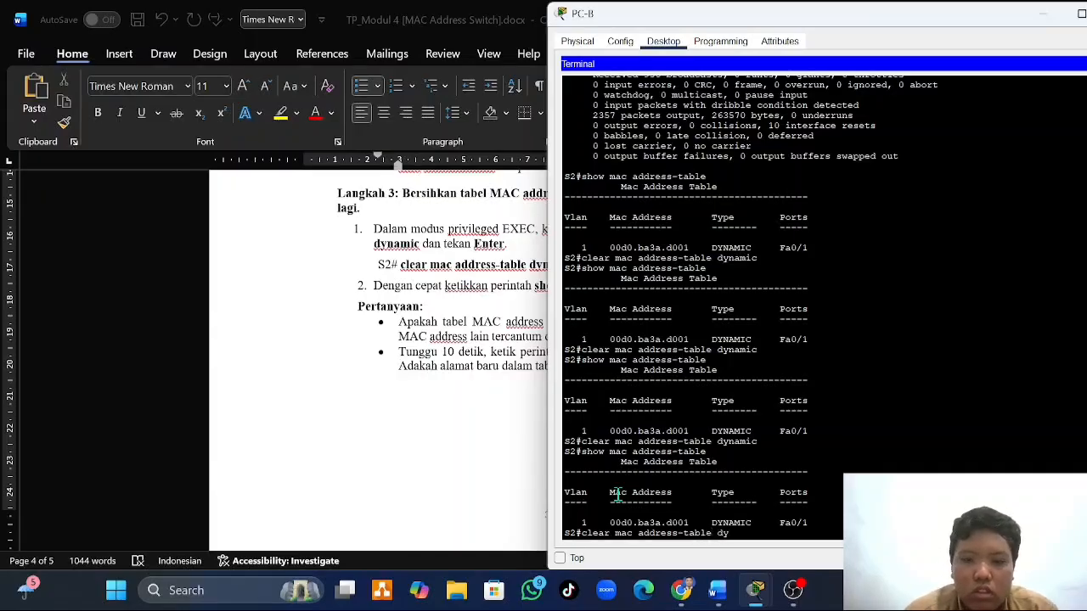
{"action": "type", "text": "namic"}
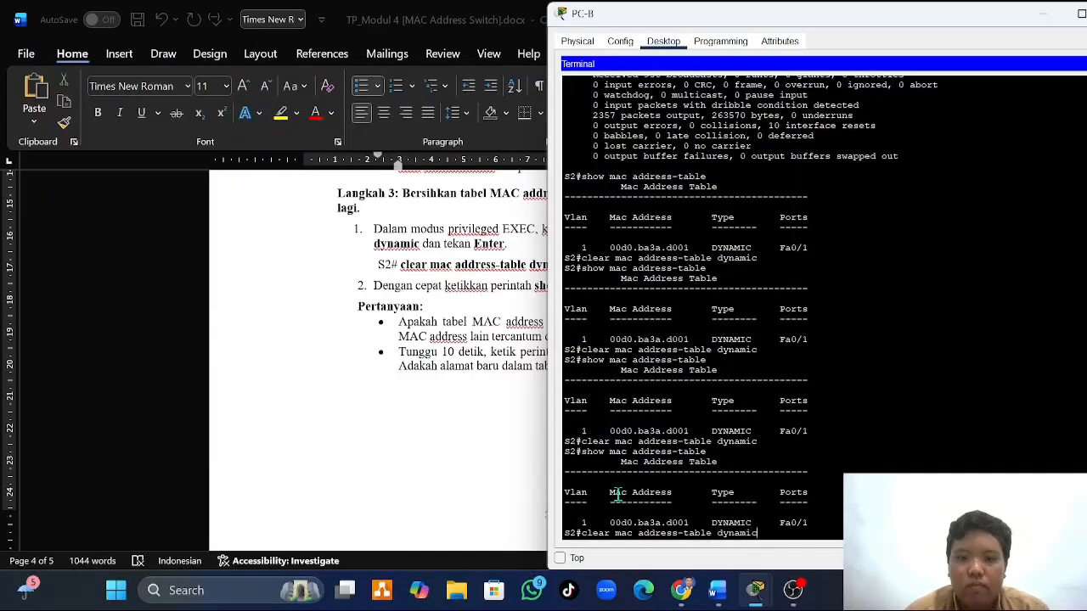
{"action": "key", "text": "Return"}
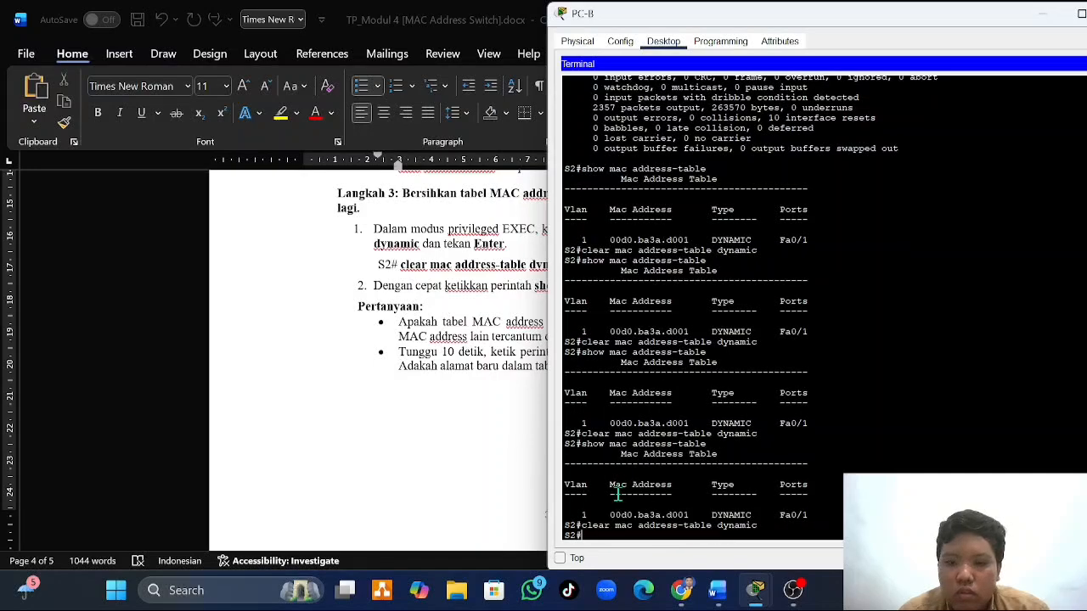
- Run show mac address-table on S2 quickly after the fourth clearing
{"action": "key", "text": "Up"}
{"action": "key", "text": "Up"}
{"action": "key", "text": "Return"}
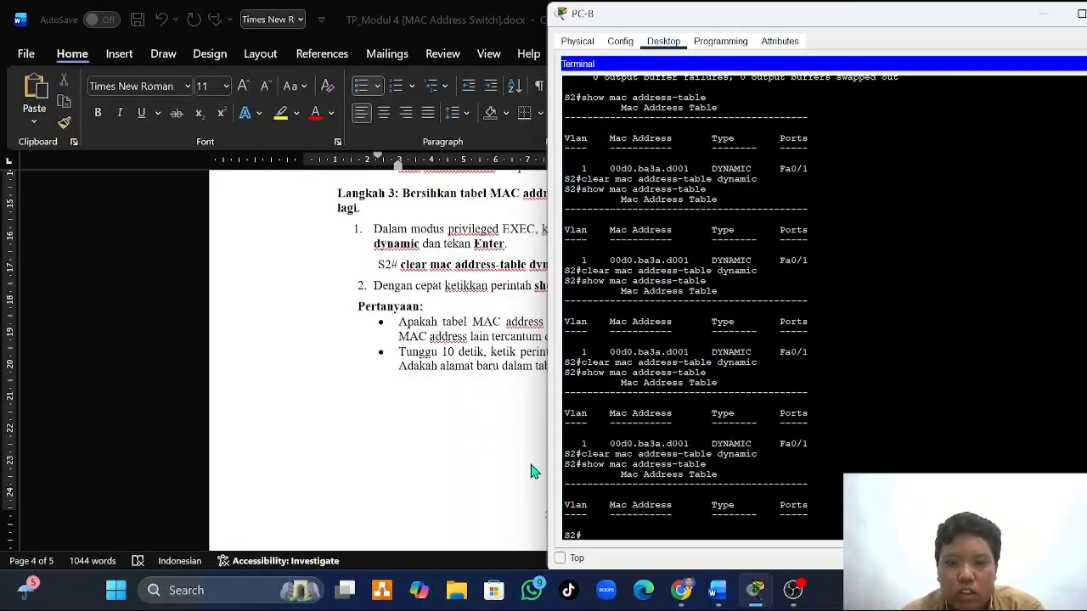
- Check the 10-second wait question in the Word document, rerun show mac address-table on S2 and review the table for new addresses
{"action": "left_click", "coordinate": [500, 407]}
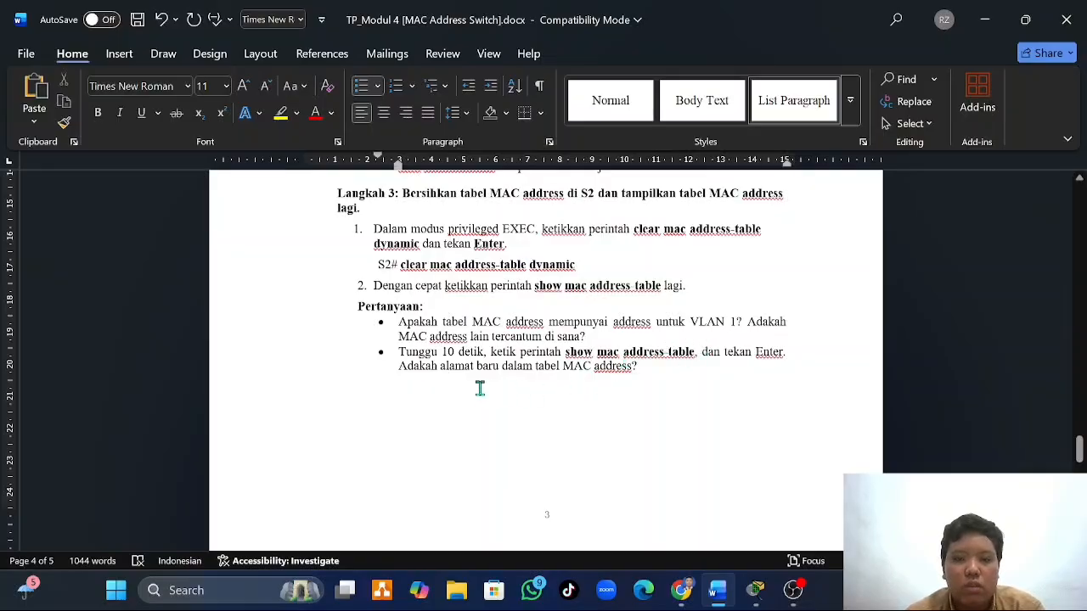
{"action": "mouse_move", "coordinate": [759, 592]}
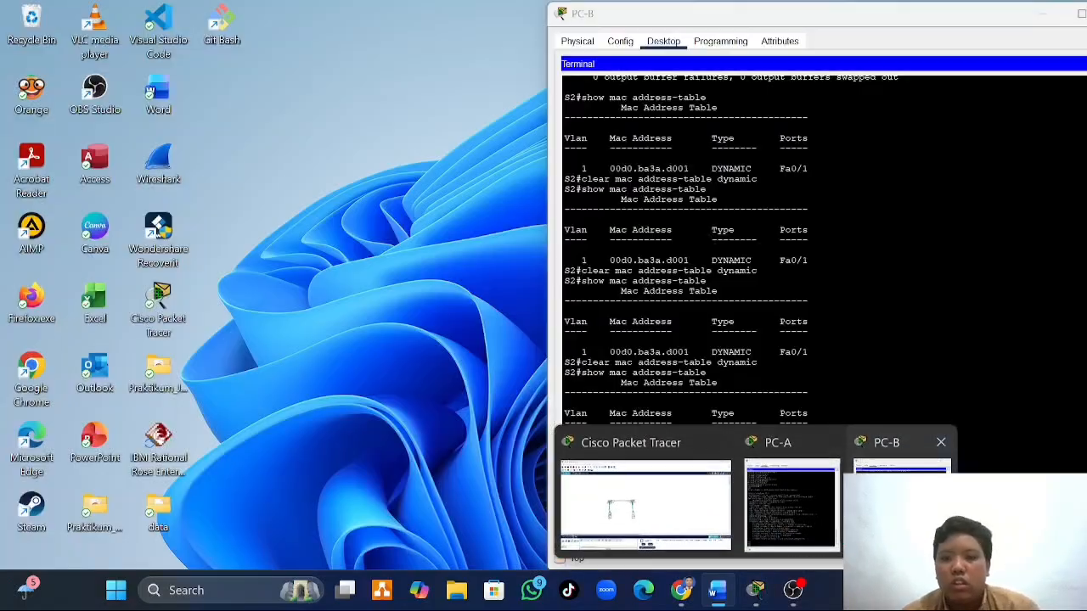
{"action": "left_click", "coordinate": [904, 480]}
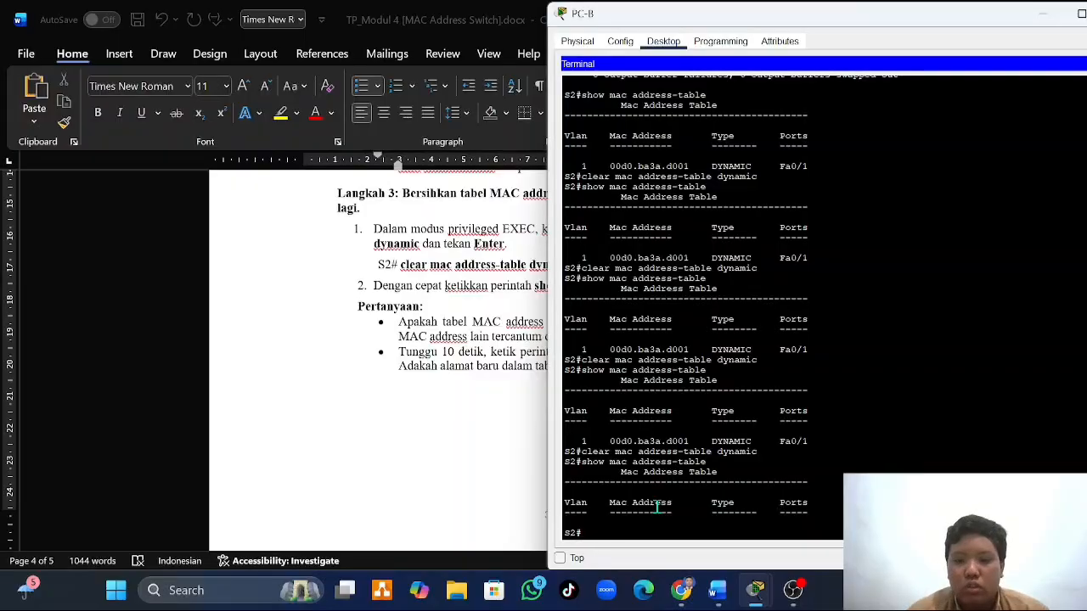
{"action": "key", "text": "Up"}
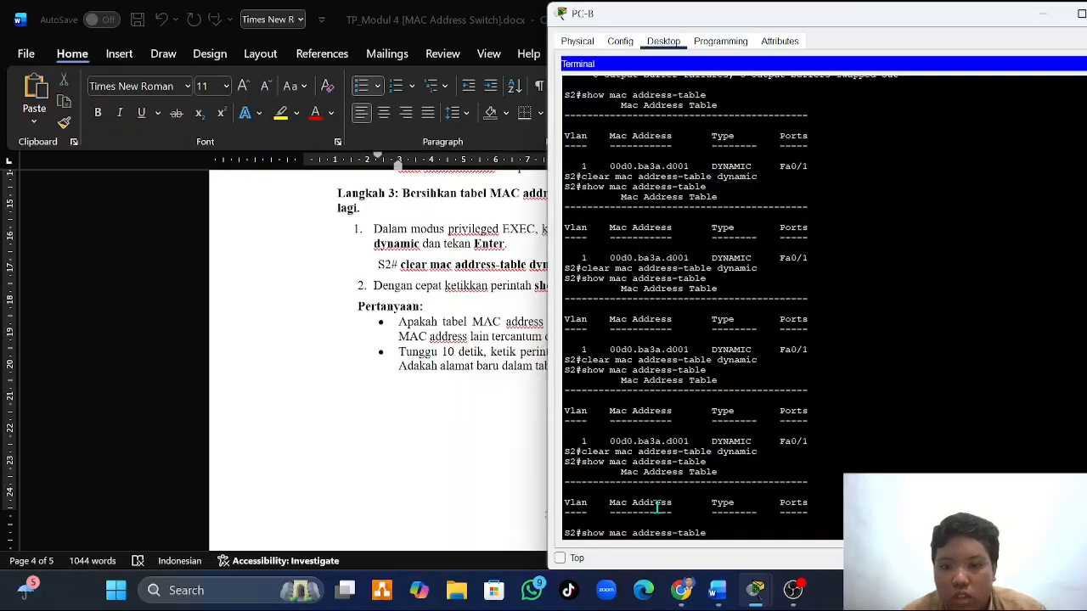
{"action": "key", "text": "Return"}
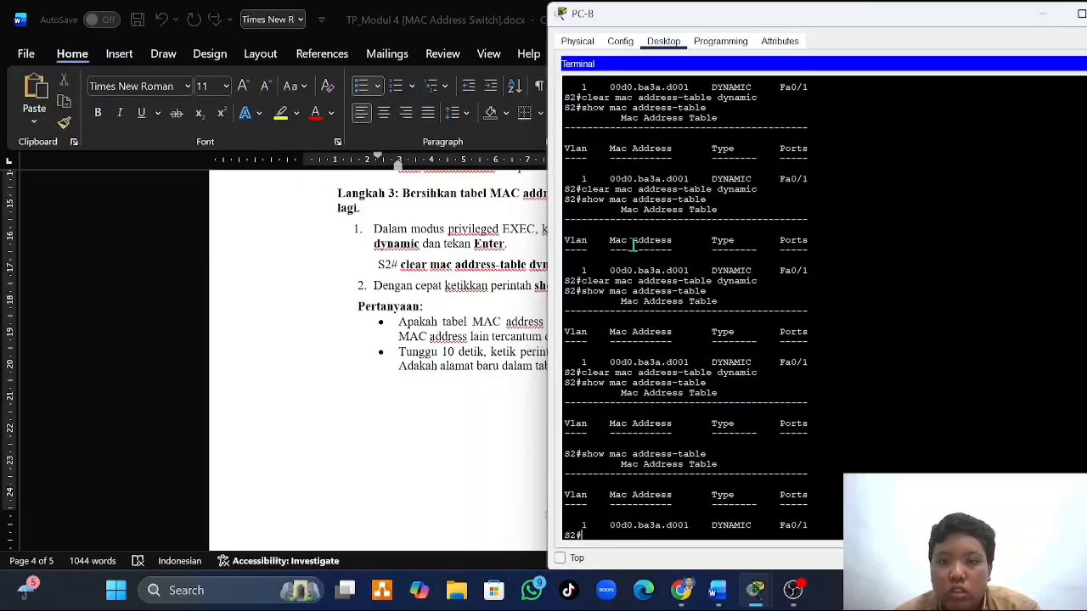
{"action": "scroll", "coordinate": [633, 246], "scroll_direction": "up", "scroll_amount": 1}
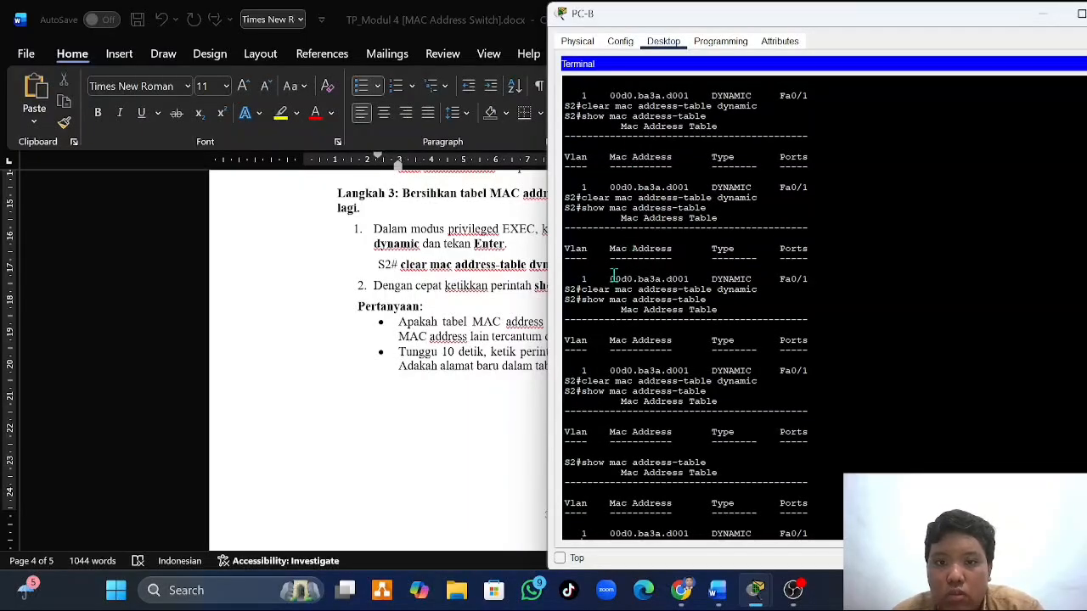
{"action": "scroll", "coordinate": [614, 274], "scroll_direction": "down", "scroll_amount": 1}
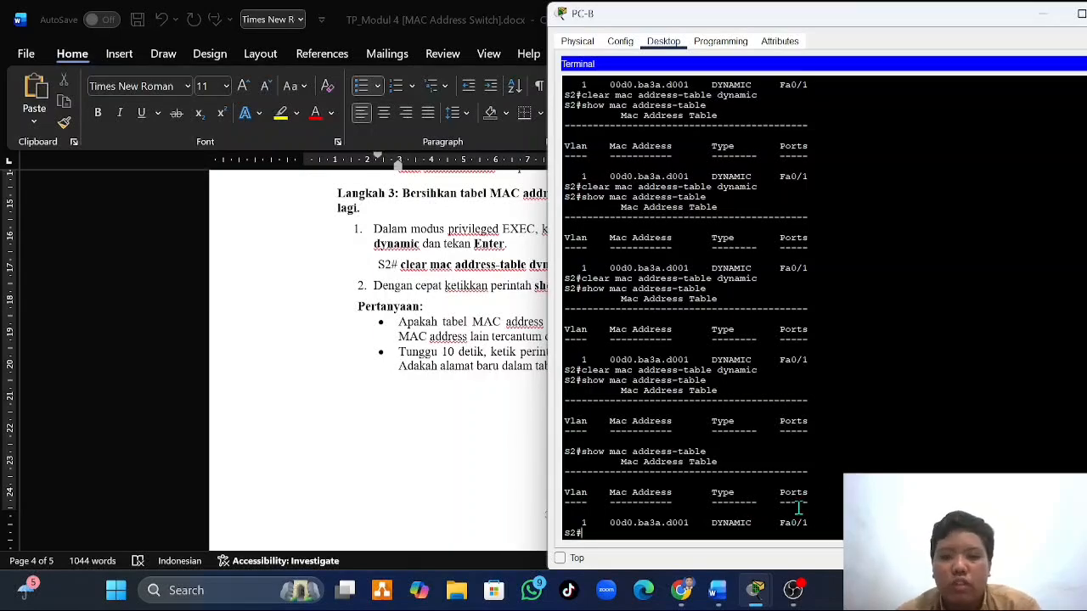
{"action": "scroll", "coordinate": [466, 395], "scroll_direction": "down", "scroll_amount": 1}
- Read the Langkah 4 instructions in the Word document about arp -a and pinging devices from PC-B
{"action": "left_click", "coordinate": [467, 395]}
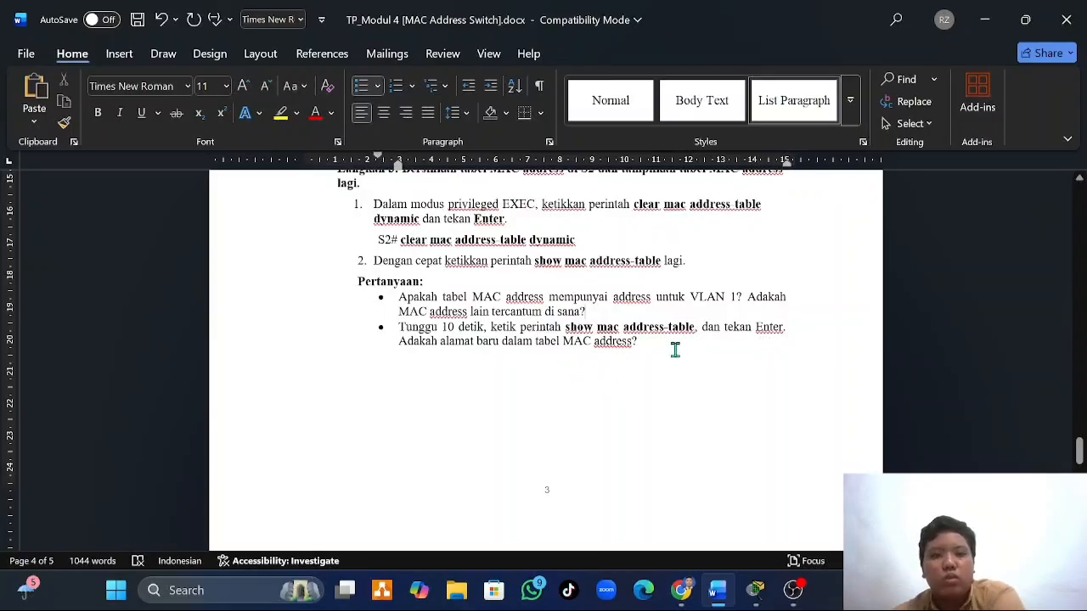
{"action": "scroll", "coordinate": [675, 350], "scroll_direction": "down", "scroll_amount": 10}
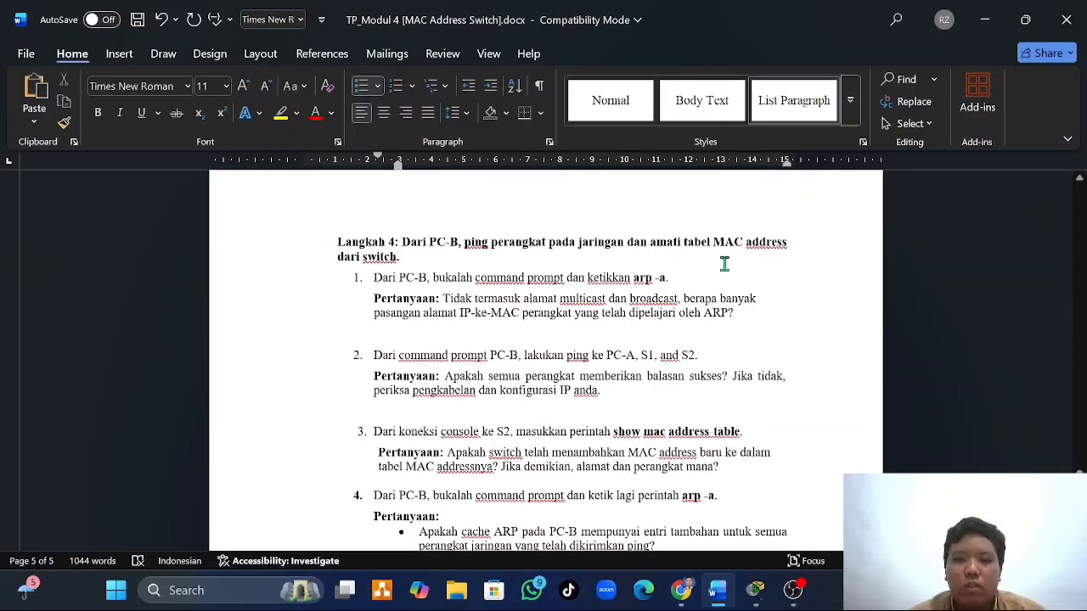
{"action": "scroll", "coordinate": [725, 264], "scroll_direction": "down", "scroll_amount": 1}
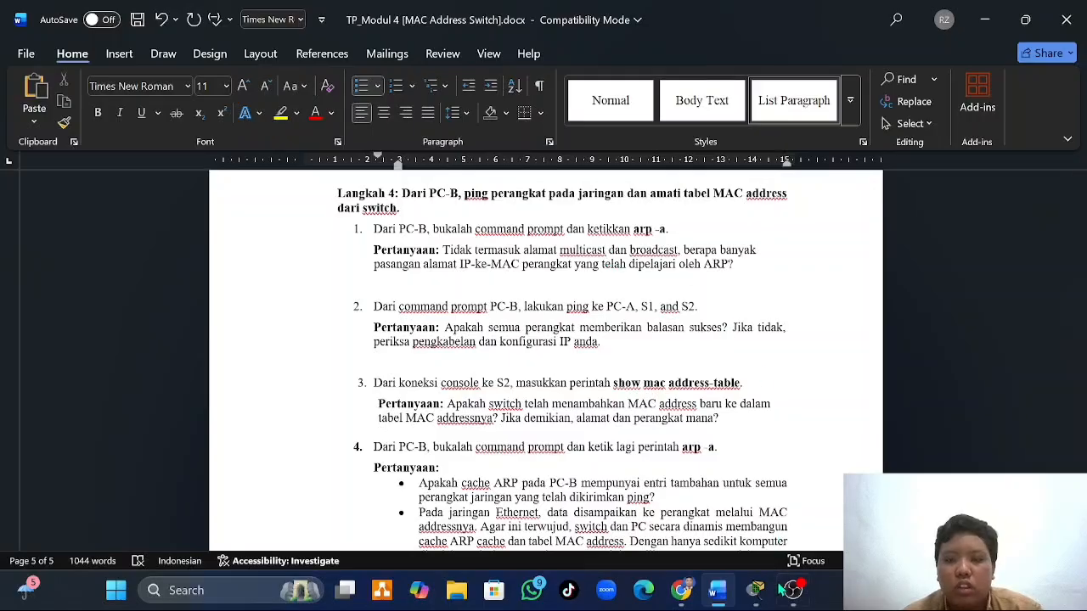
- Switch to PC-B in Packet Tracer, open its Command Prompt and run arp -a
{"action": "mouse_move", "coordinate": [756, 590]}
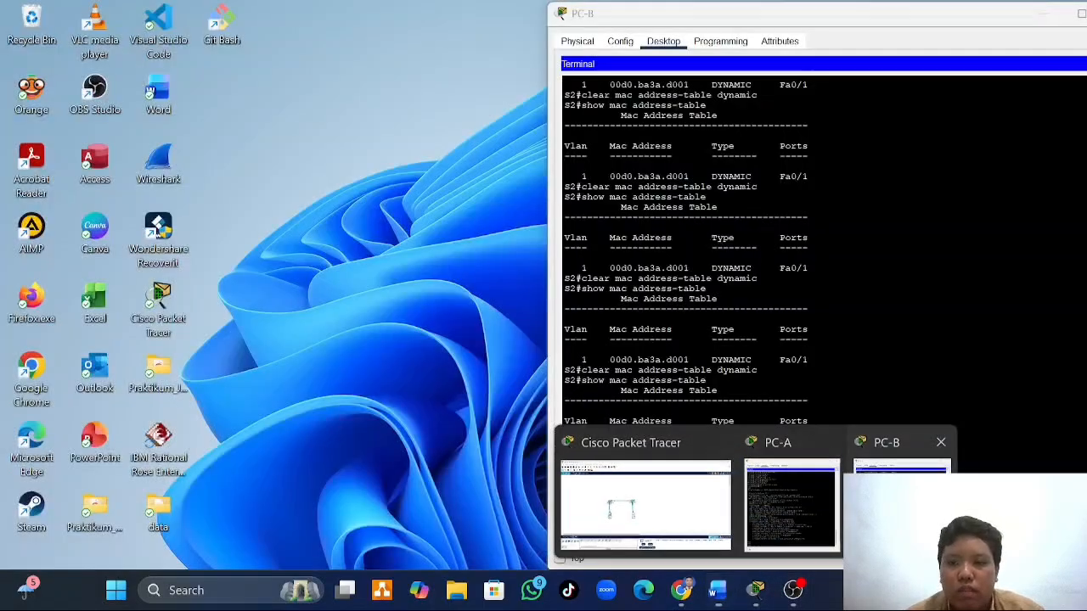
{"action": "left_click", "coordinate": [900, 503]}
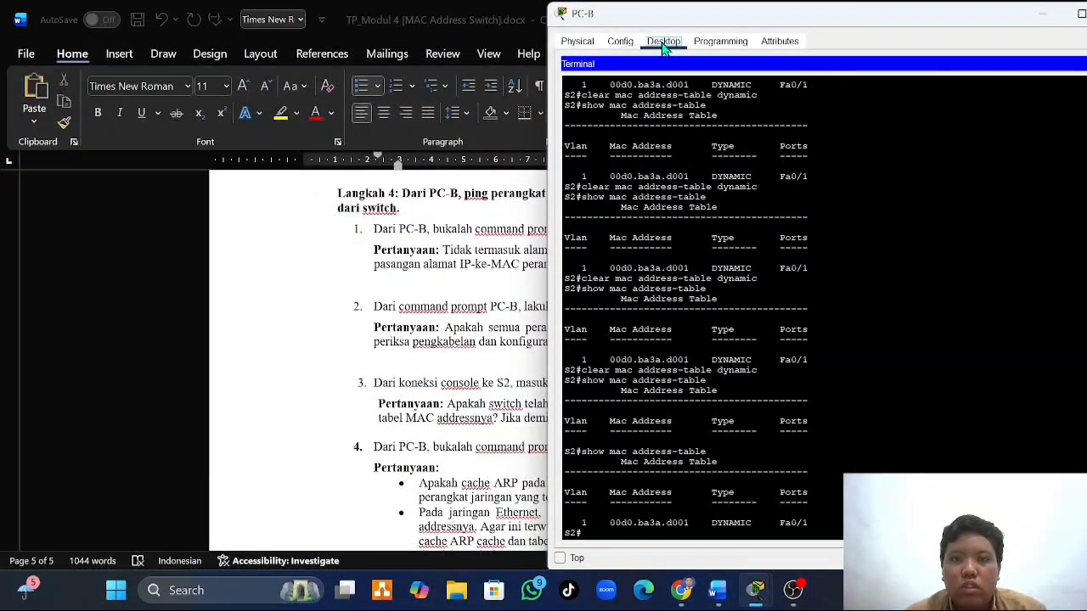
{"action": "left_click_drag", "start_coordinate": [903, 23], "coordinate": [871, 26]}
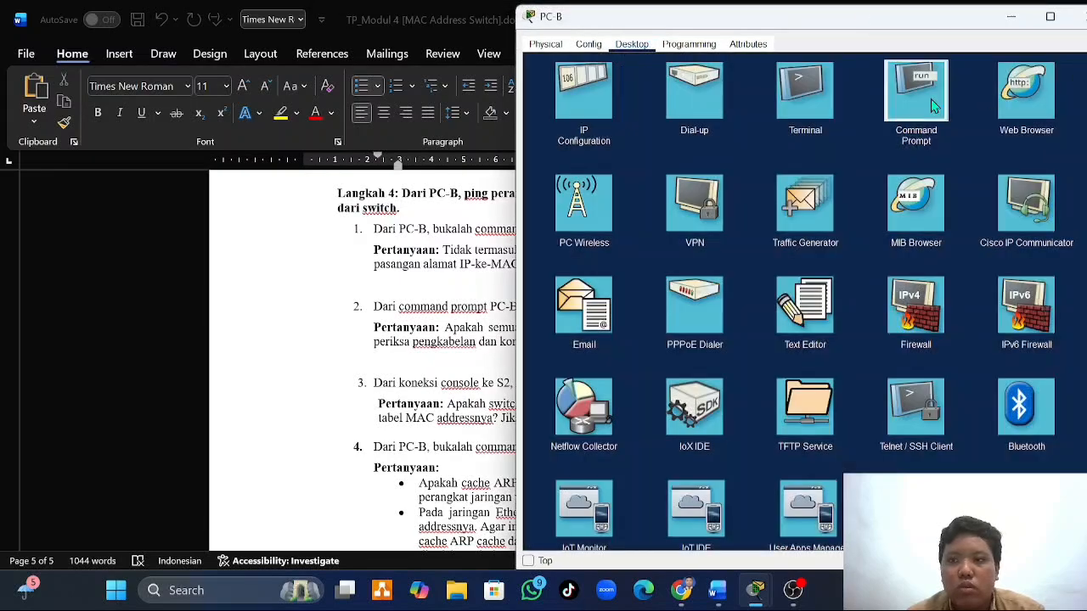
{"action": "left_click", "coordinate": [933, 99]}
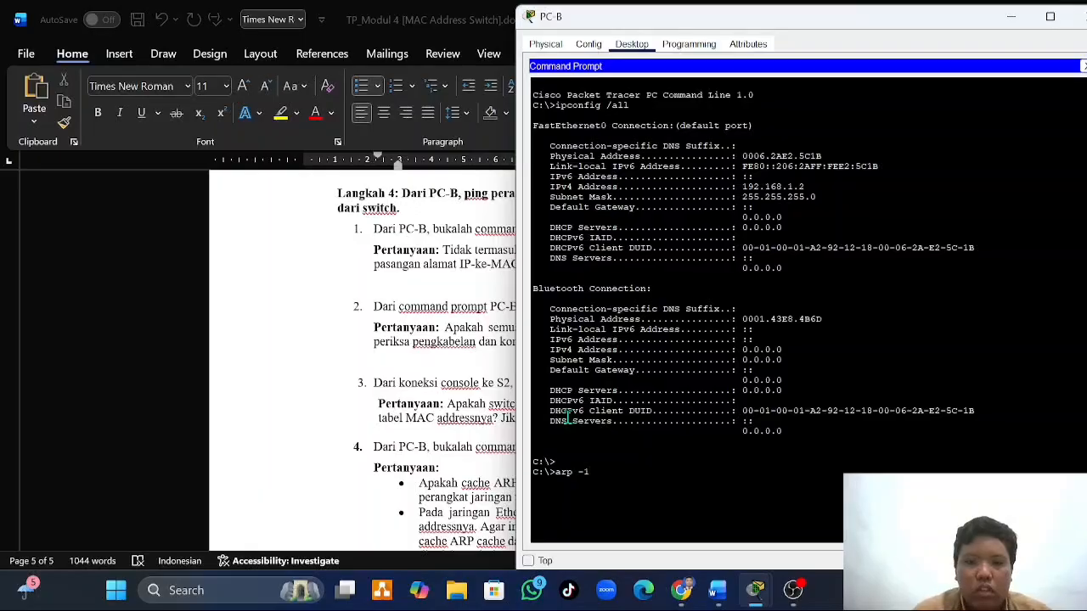
{"action": "key", "text": "Return"}
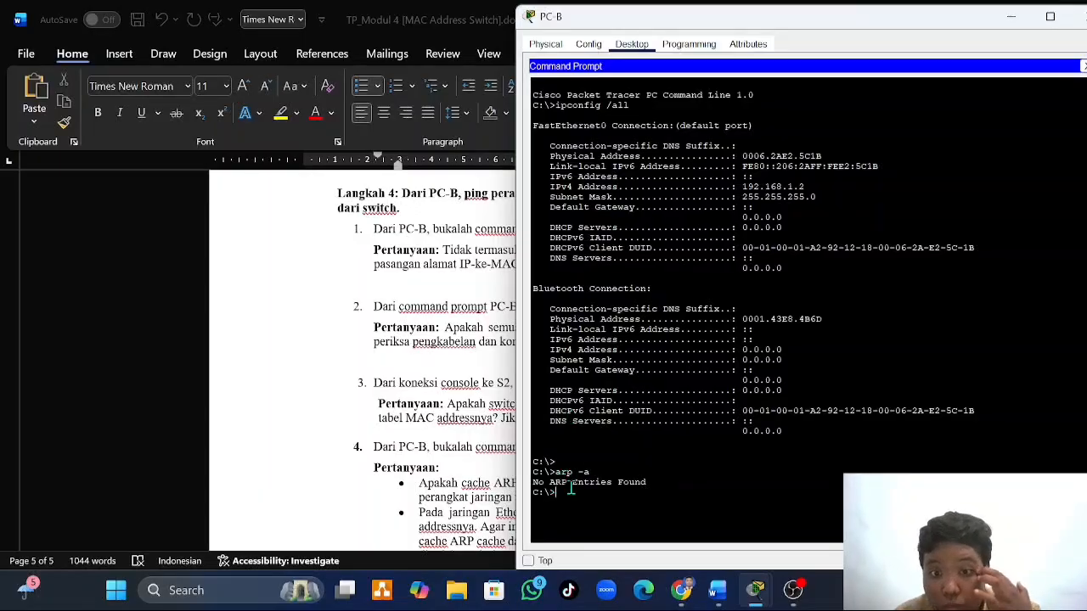
- Review worksheet items 1 and 2 of Langkah 4, and ping 192.168.1.1, 192.168.1.11 and 192.168.1.12 from PC-B's command prompt
{"action": "left_click", "coordinate": [472, 434]}
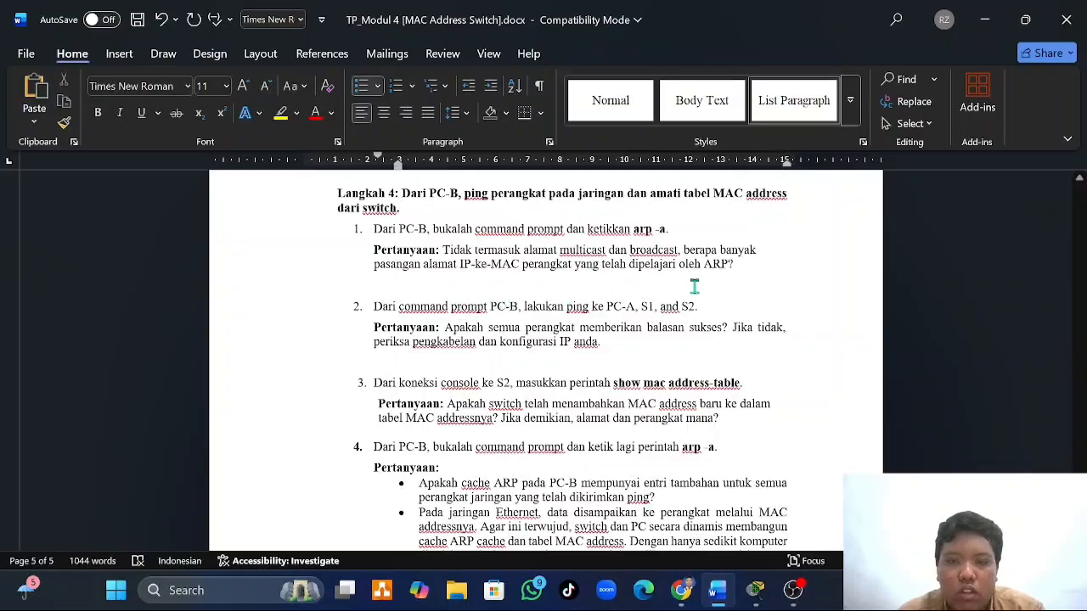
{"action": "mouse_move", "coordinate": [756, 590]}
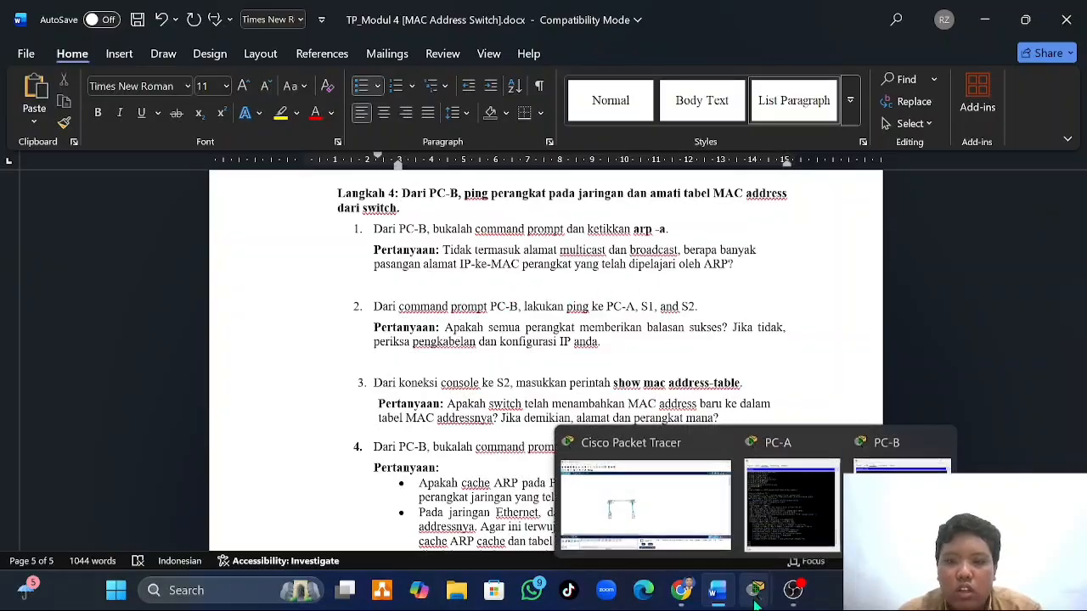
{"action": "left_click", "coordinate": [921, 473]}
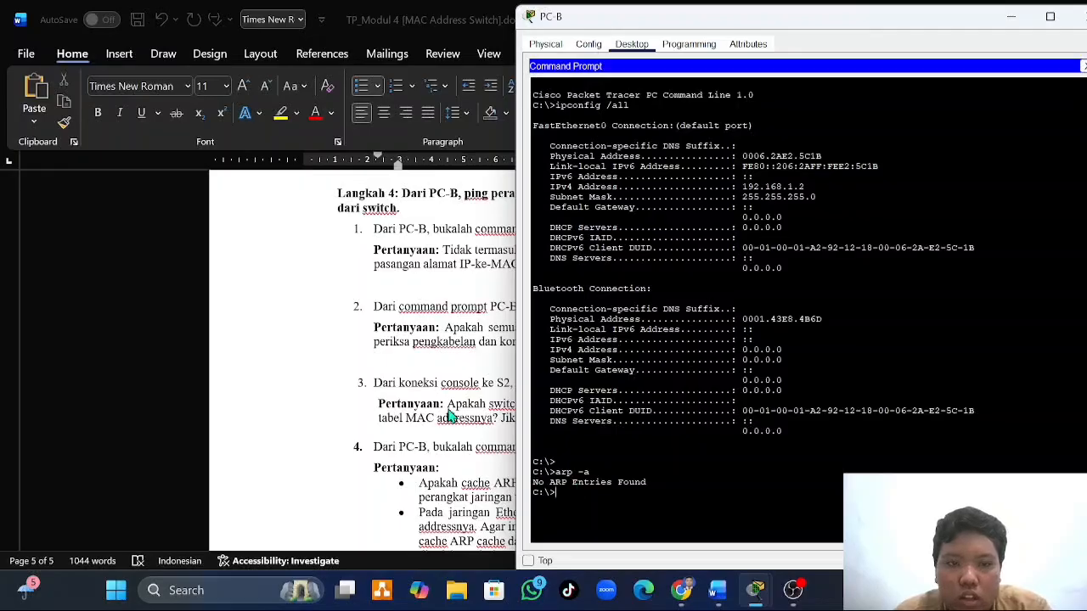
{"action": "left_click", "coordinate": [453, 416]}
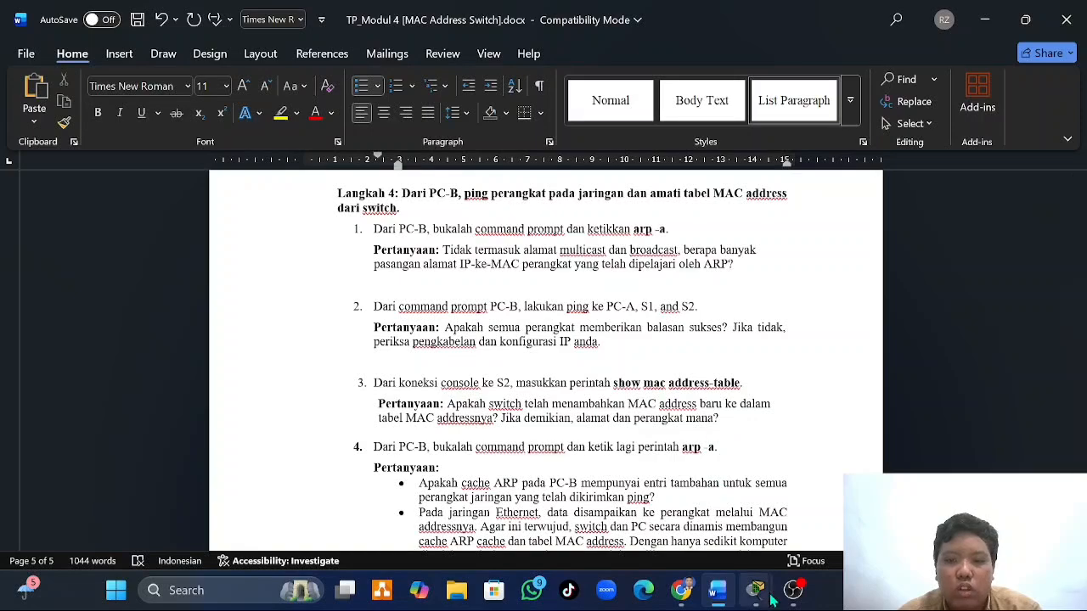
{"action": "mouse_move", "coordinate": [756, 590]}
{"action": "left_click", "coordinate": [903, 501]}
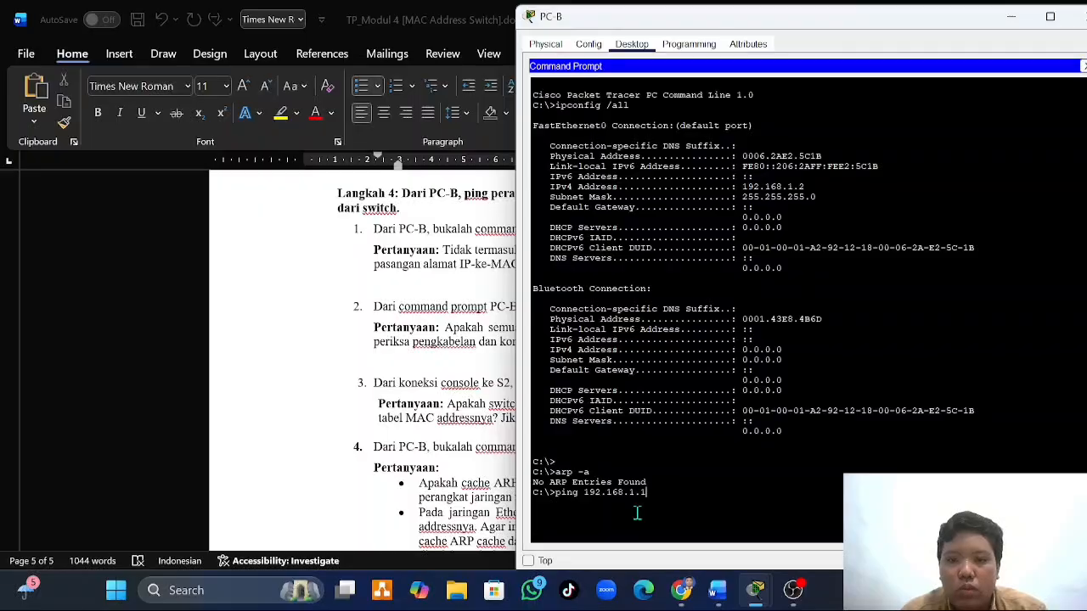
{"action": "key", "text": "Return"}
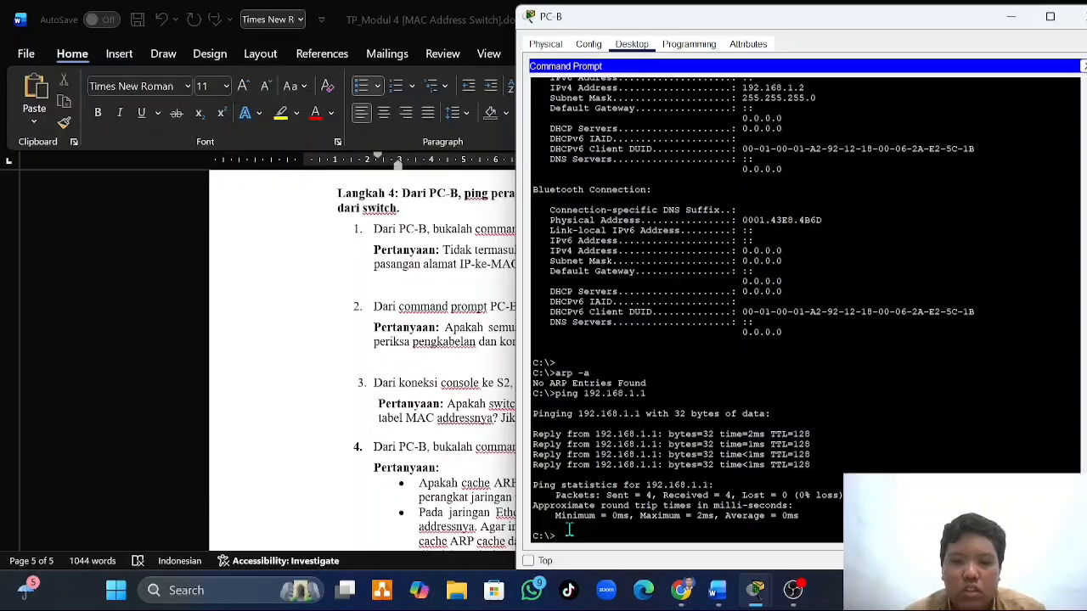
{"action": "key", "text": "Up"}
{"action": "type", "text": "1"}
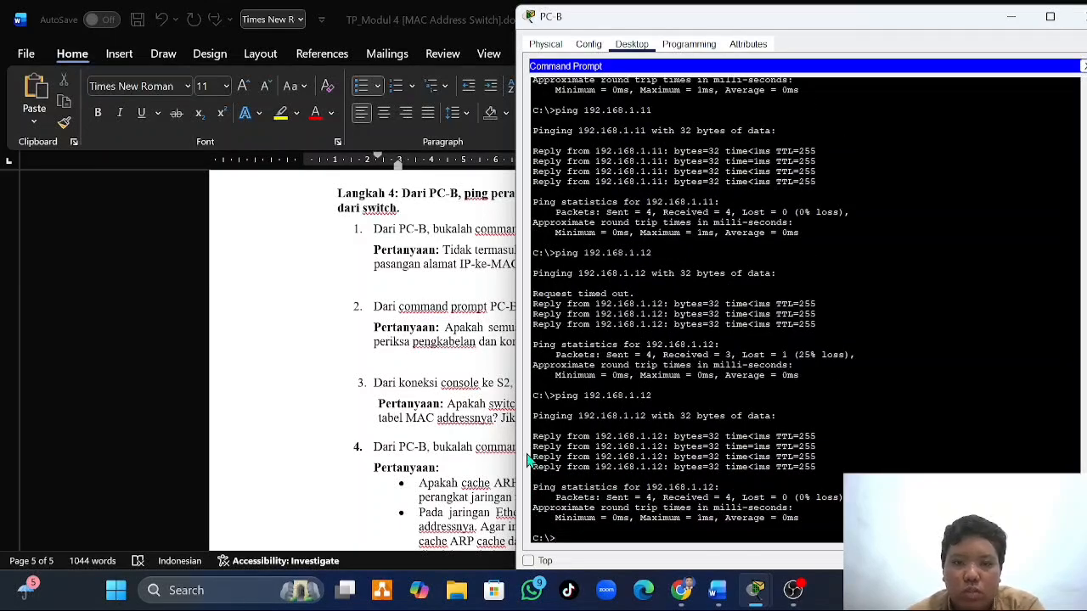
- Read Langkah 4 item 3 in the Word document, reopen PC-B's terminal session and run show mac address-table on S2
{"action": "left_click", "coordinate": [456, 375]}
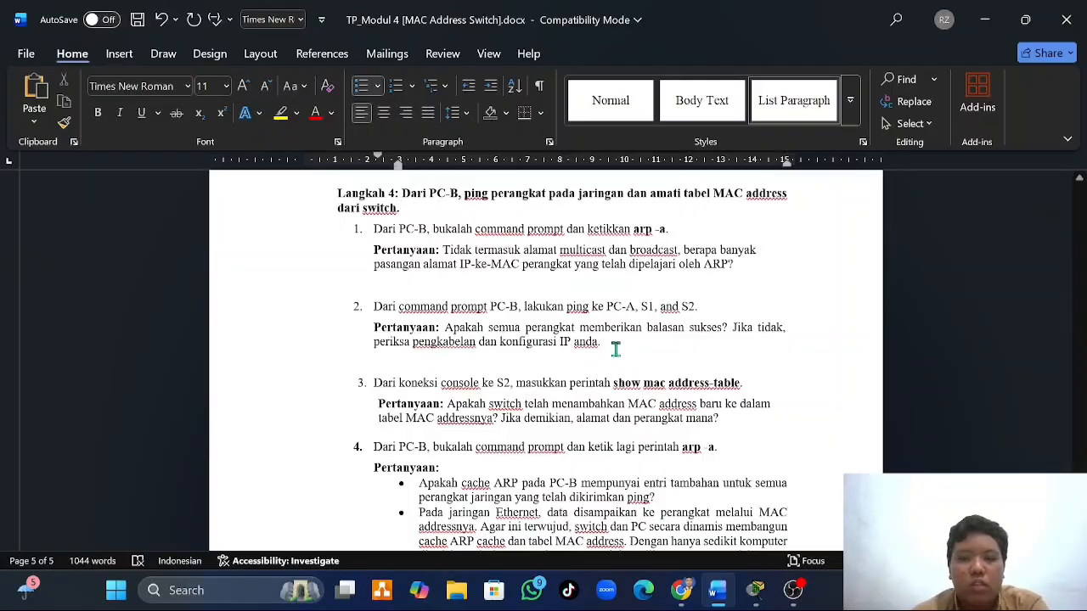
{"action": "scroll", "coordinate": [615, 350], "scroll_direction": "down", "scroll_amount": 1}
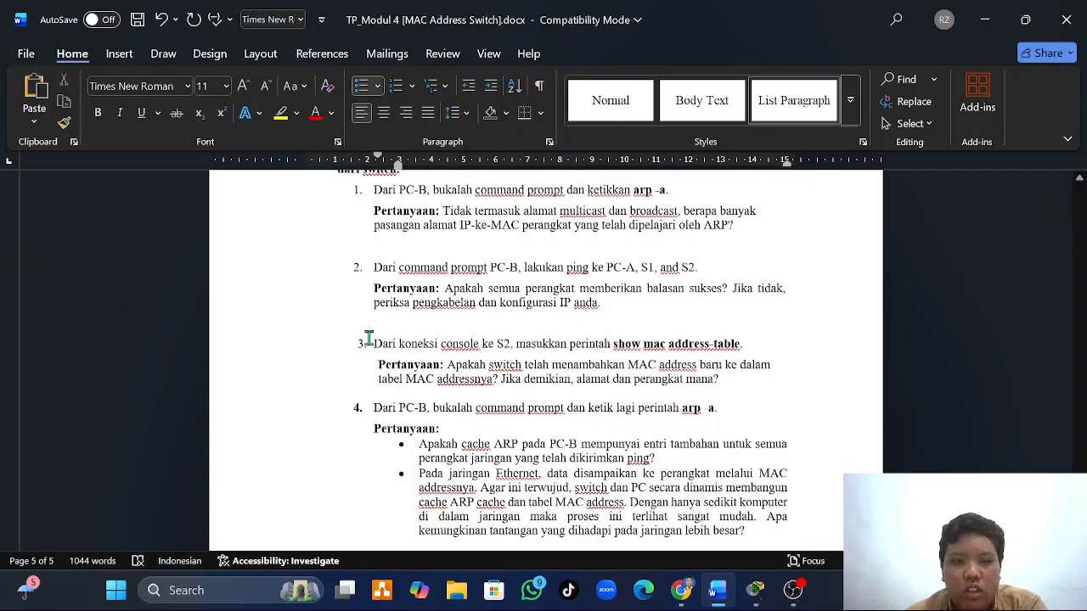
{"action": "scroll", "coordinate": [368, 338], "scroll_direction": "down", "scroll_amount": 1}
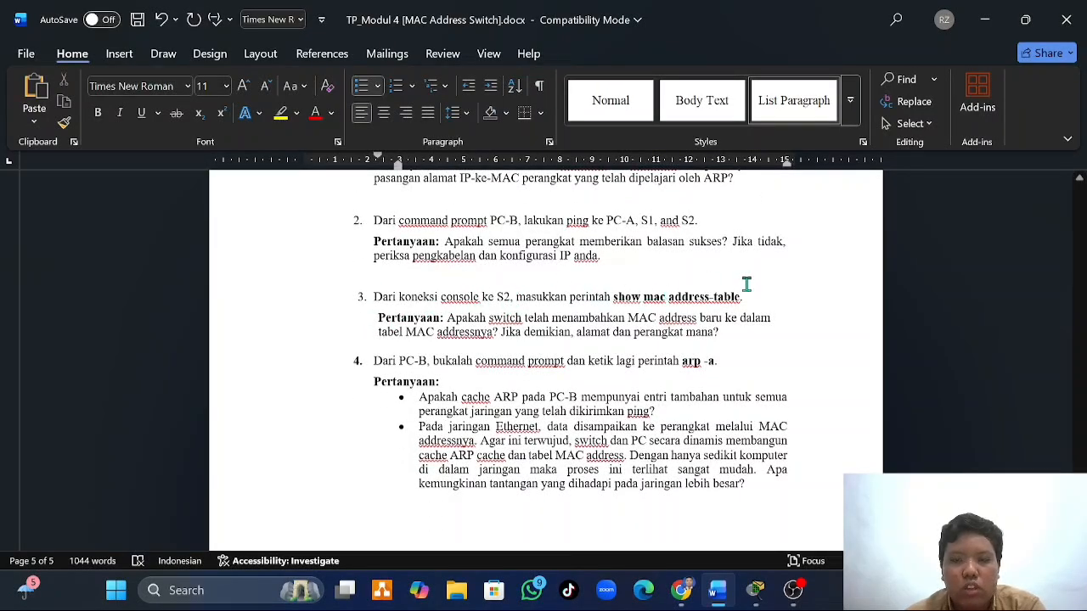
{"action": "mouse_move", "coordinate": [756, 592]}
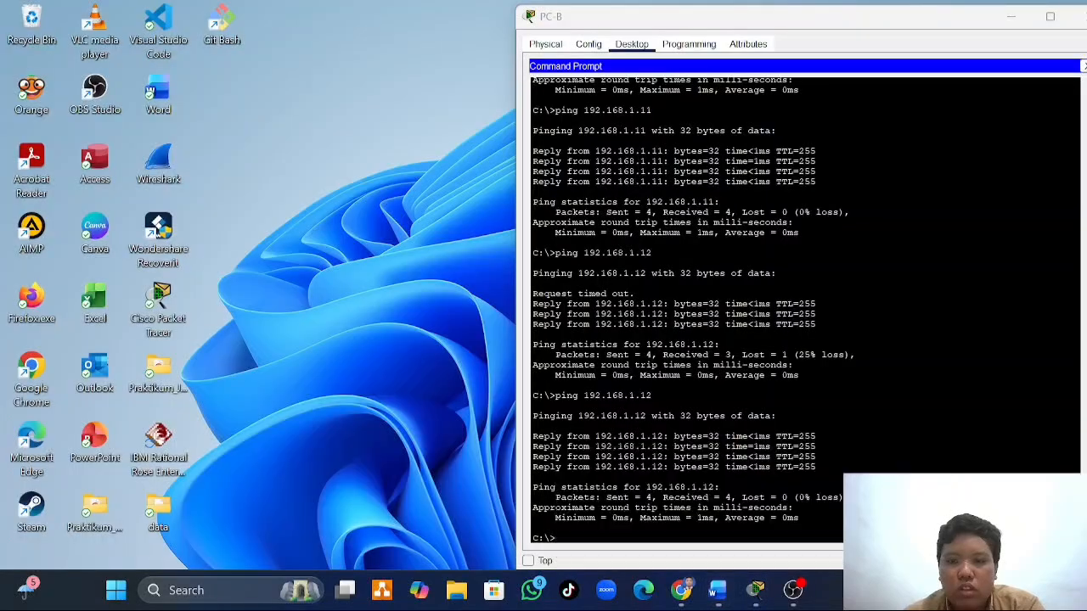
{"action": "left_click", "coordinate": [900, 503]}
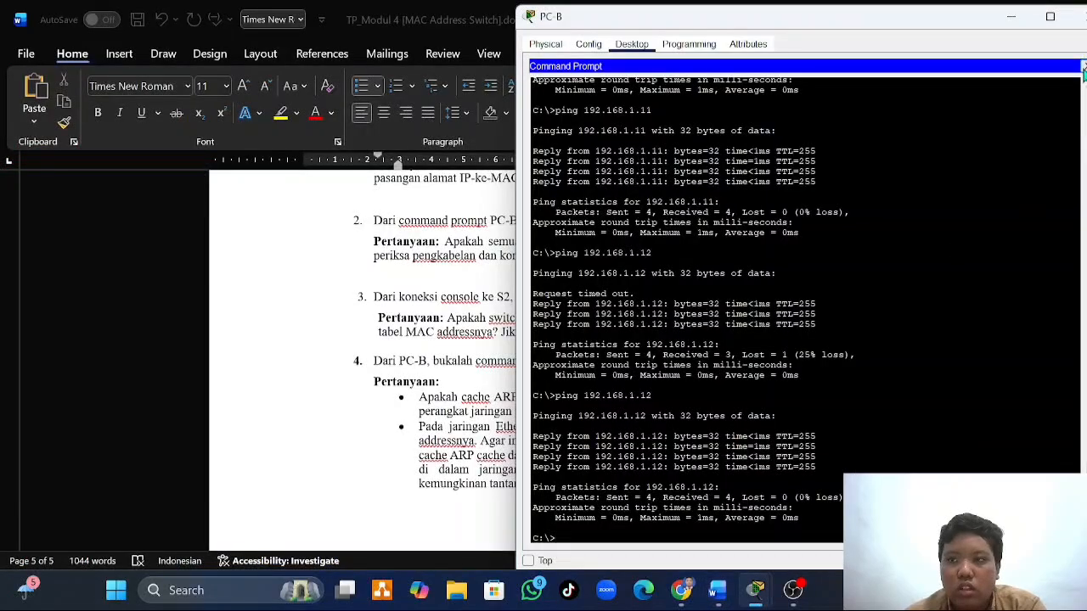
{"action": "left_click", "coordinate": [1084, 68]}
{"action": "left_click", "coordinate": [796, 100]}
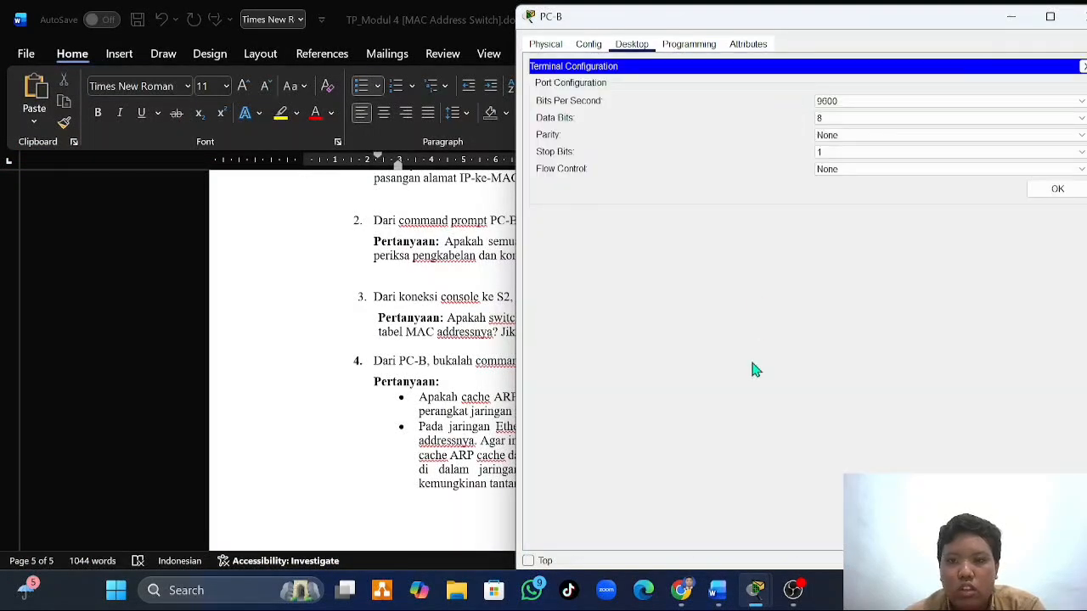
{"action": "left_click", "coordinate": [1053, 190]}
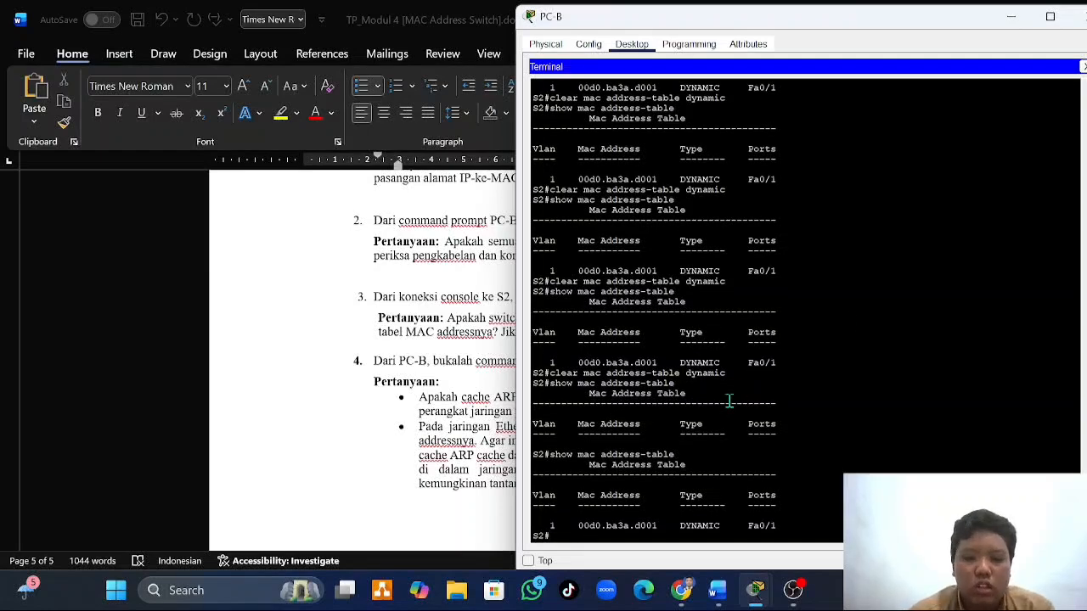
{"action": "key", "text": "Up"}
{"action": "key", "text": "Return"}
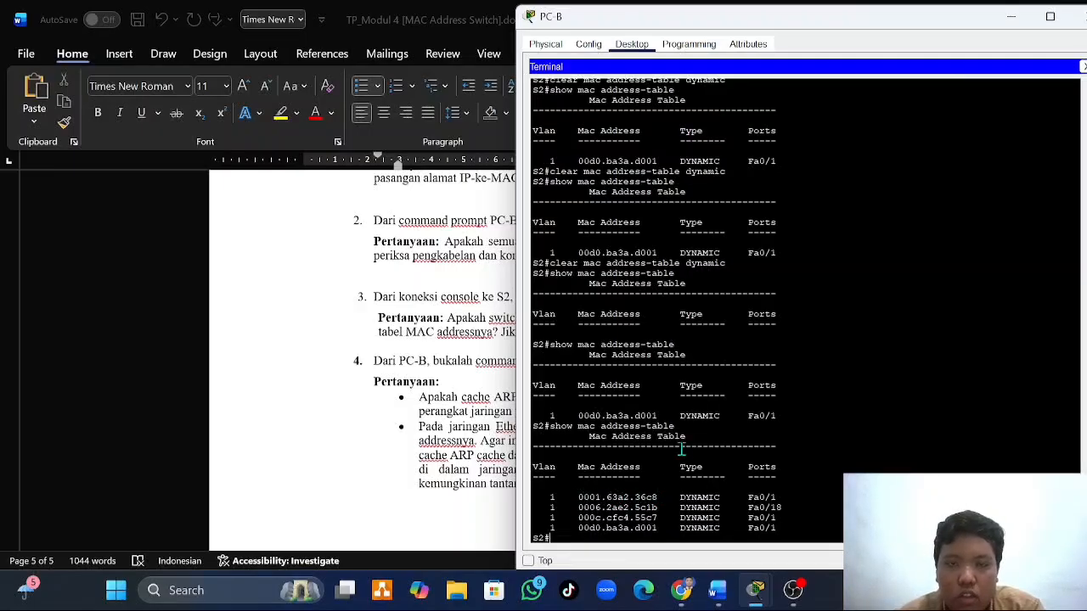
- Compare the PC-A and PC-B MAC addresses recorded in the worksheet with the entries in S2's MAC address table
{"action": "left_click", "coordinate": [486, 339]}
{"action": "scroll", "coordinate": [488, 340], "scroll_direction": "up", "scroll_amount": 20}
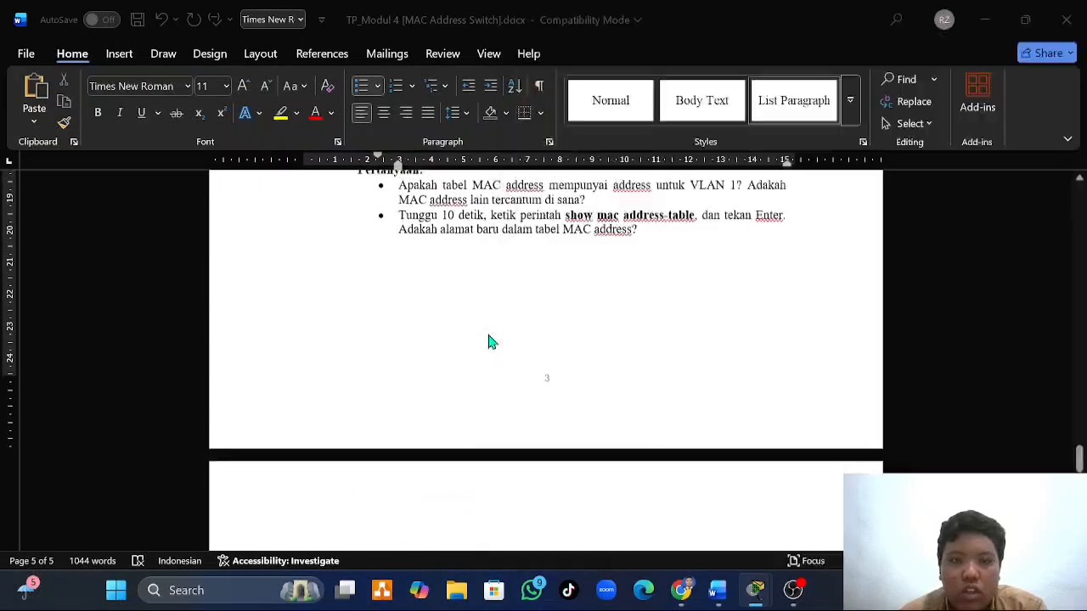
{"action": "scroll", "coordinate": [489, 340], "scroll_direction": "up", "scroll_amount": 3}
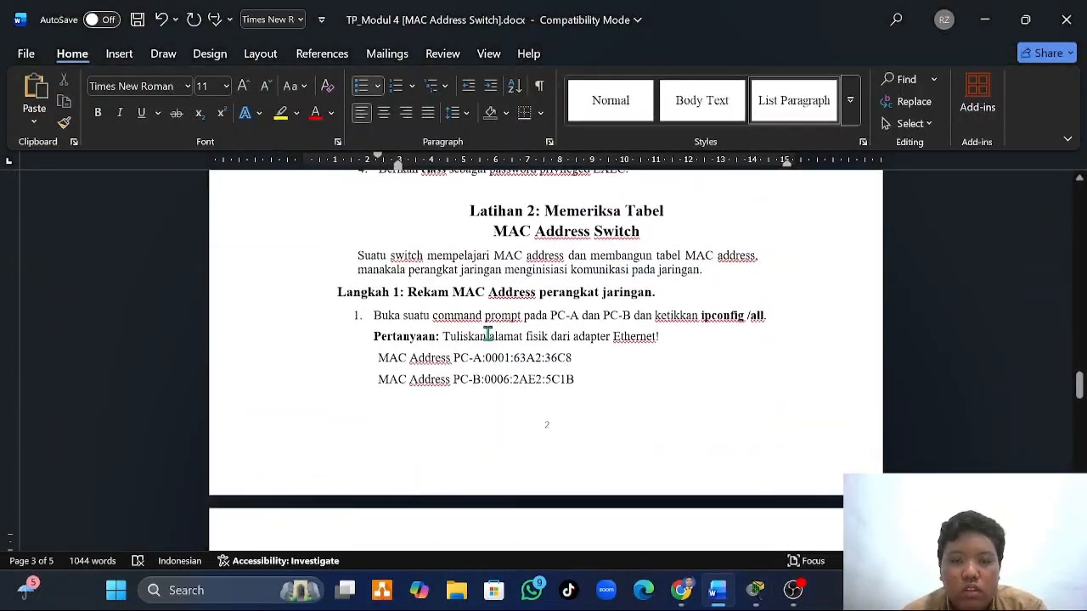
{"action": "scroll", "coordinate": [488, 339], "scroll_direction": "down", "scroll_amount": 2}
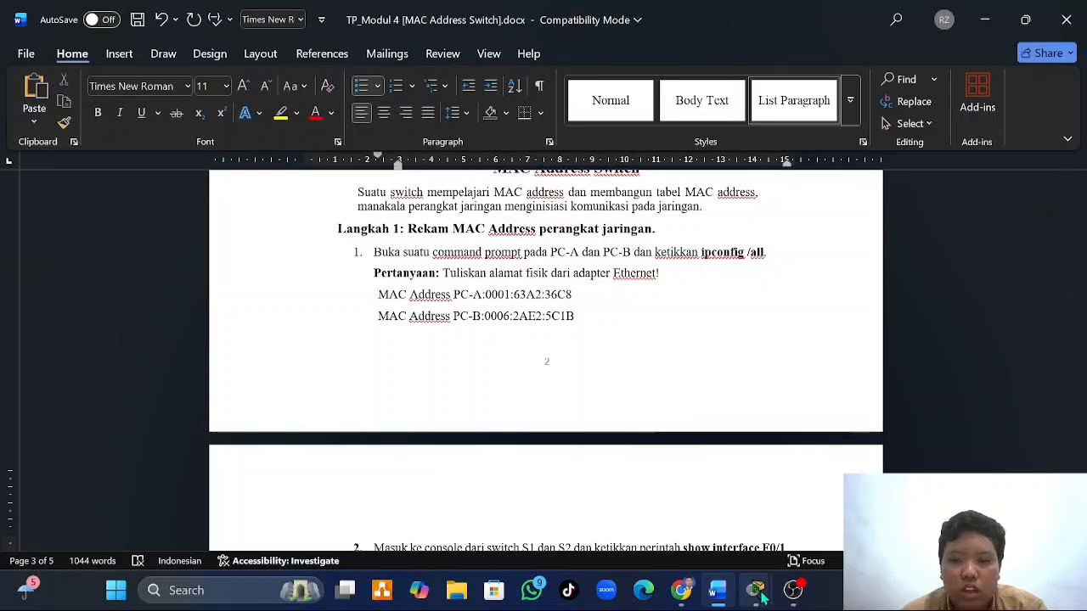
{"action": "mouse_move", "coordinate": [755, 590]}
{"action": "left_click", "coordinate": [902, 505]}
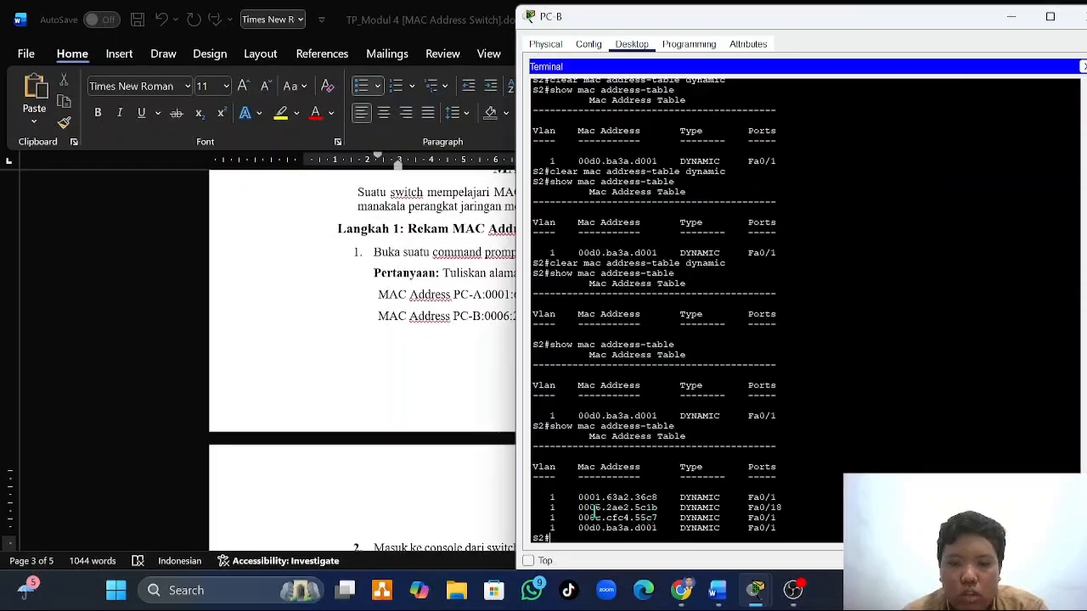
{"action": "left_click", "coordinate": [483, 395]}
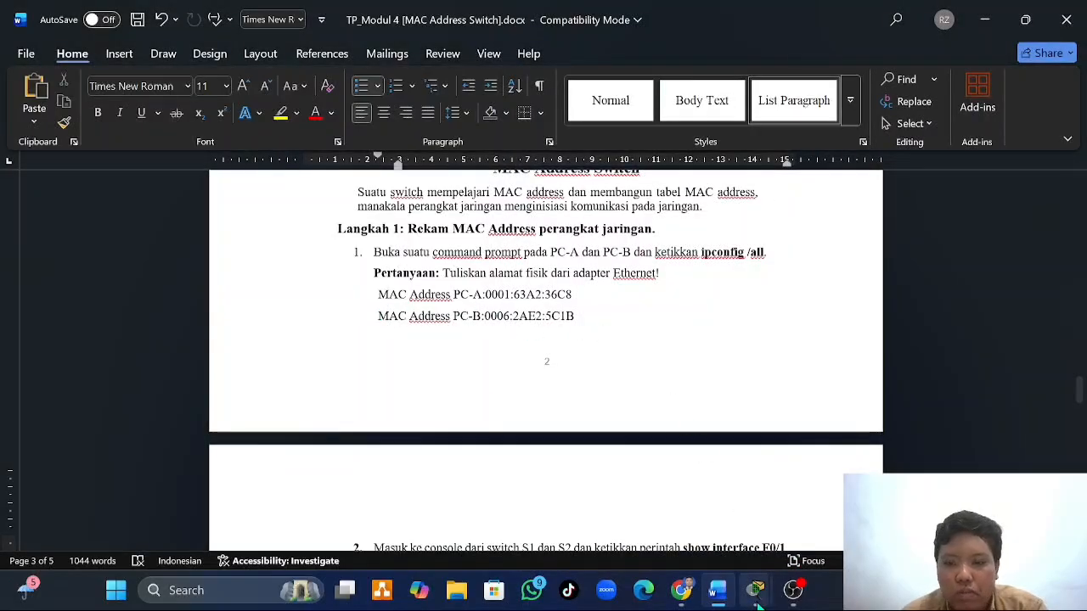
{"action": "mouse_move", "coordinate": [755, 590]}
{"action": "left_click", "coordinate": [887, 497]}
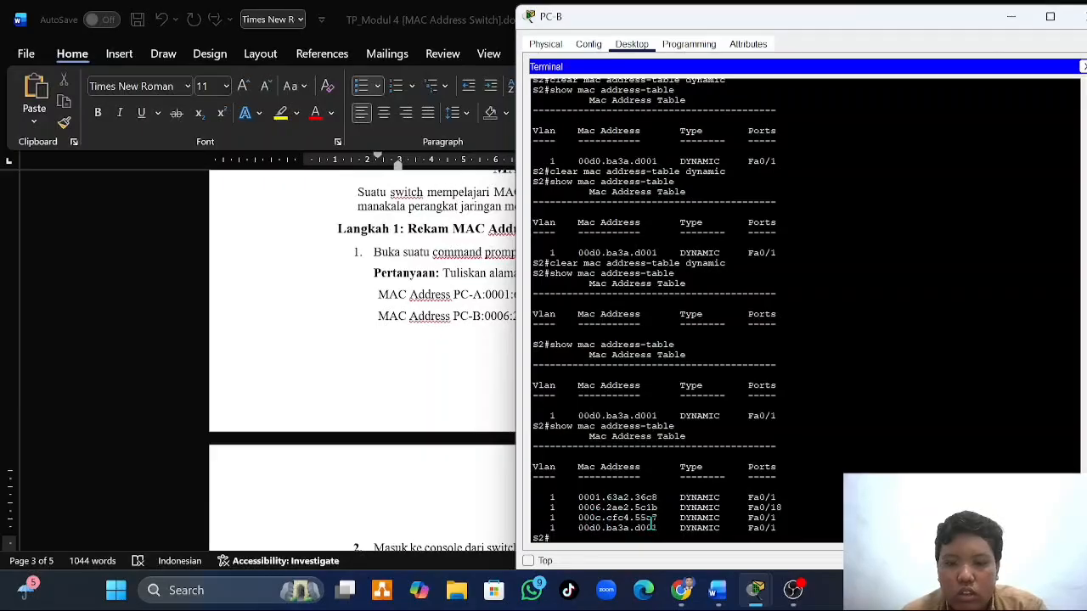
- Compare the S1 and S2 Fast Ethernet 0/1 MAC addresses recorded in the worksheet with S2's MAC address table
{"action": "left_click", "coordinate": [459, 401]}
{"action": "scroll", "coordinate": [456, 398], "scroll_direction": "down", "scroll_amount": 3}
{"action": "scroll", "coordinate": [456, 398], "scroll_direction": "down", "scroll_amount": 1}
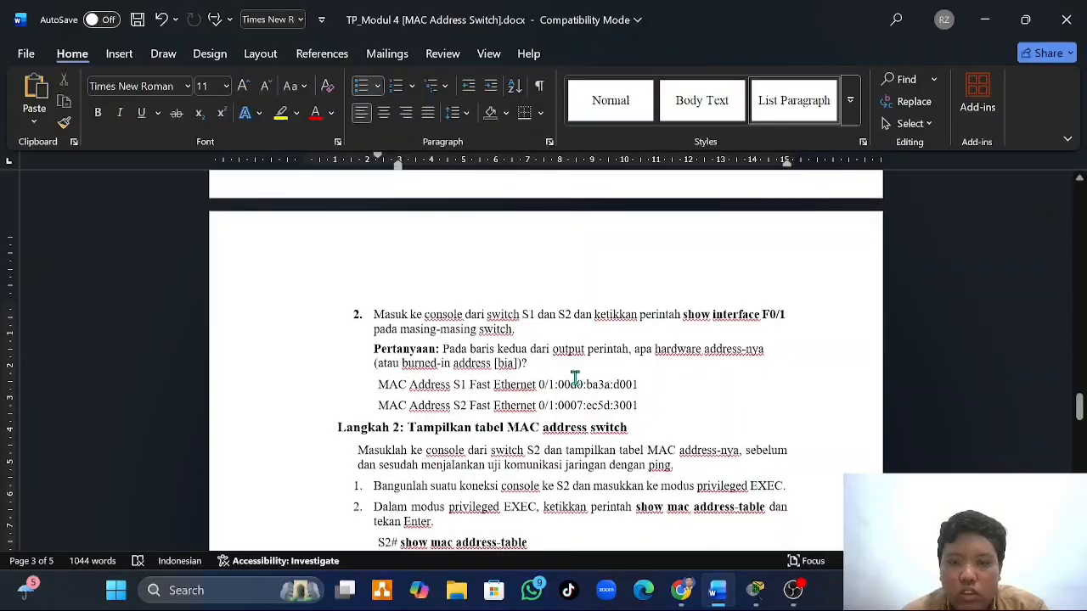
{"action": "mouse_move", "coordinate": [757, 592]}
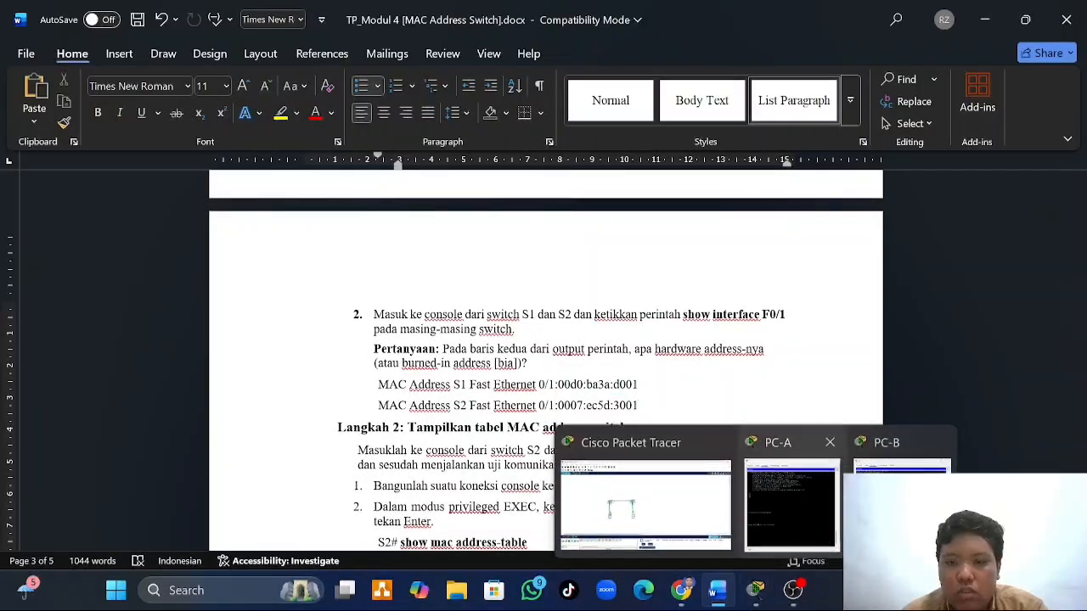
{"action": "left_click", "coordinate": [900, 476]}
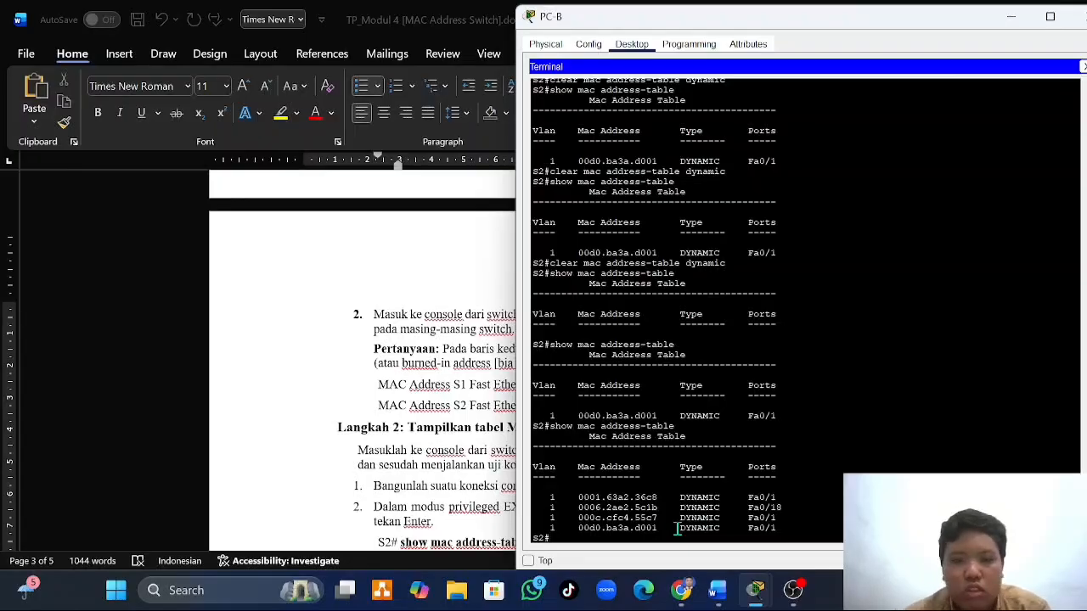
{"action": "scroll", "coordinate": [826, 416], "scroll_direction": "down", "scroll_amount": 1}
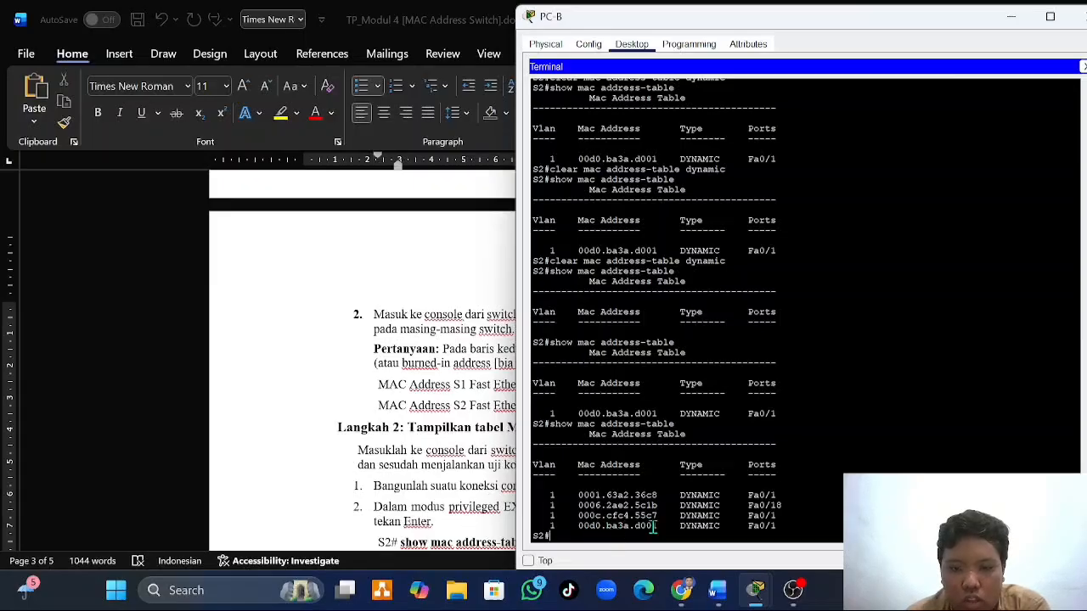
{"action": "left_click", "coordinate": [470, 448]}
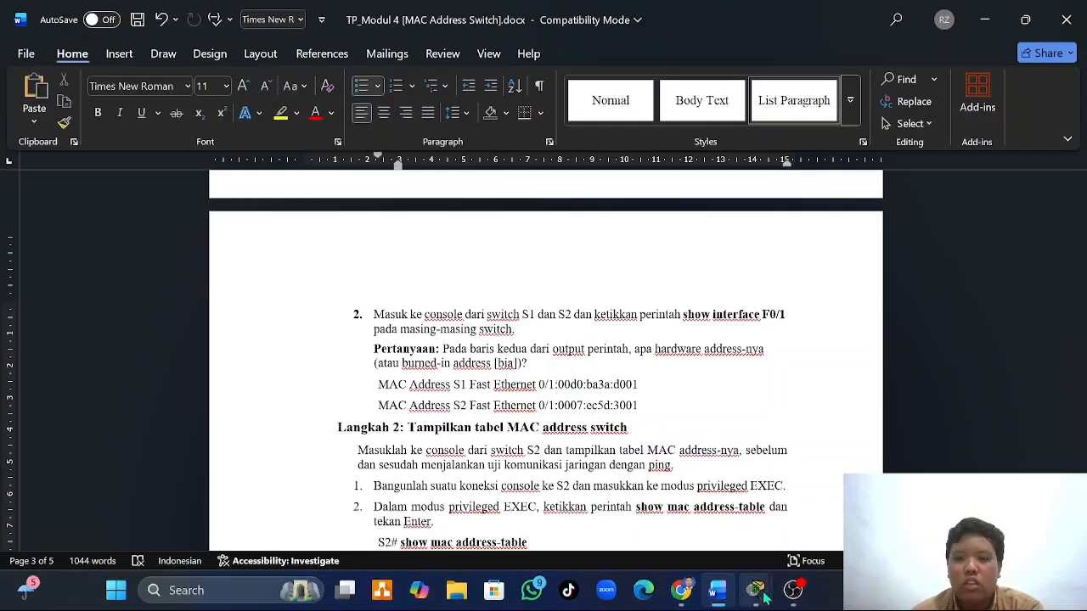
{"action": "mouse_move", "coordinate": [756, 591]}
{"action": "left_click", "coordinate": [901, 501]}
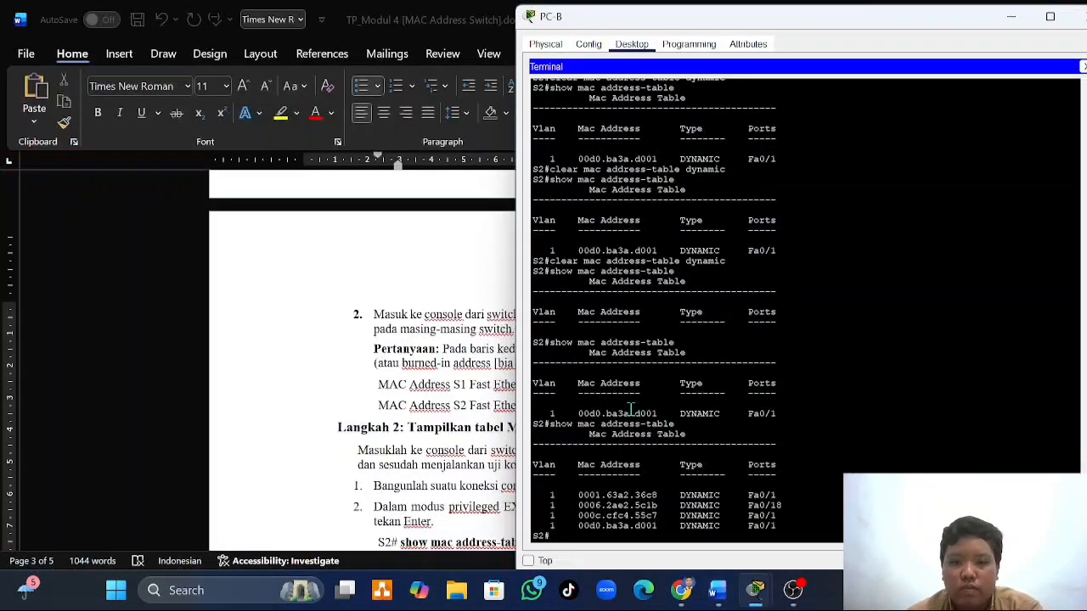
- Return to Langkah 4 in the Word document and read item 4 about repeating arp -a on PC-B
{"action": "mouse_move", "coordinate": [718, 590]}
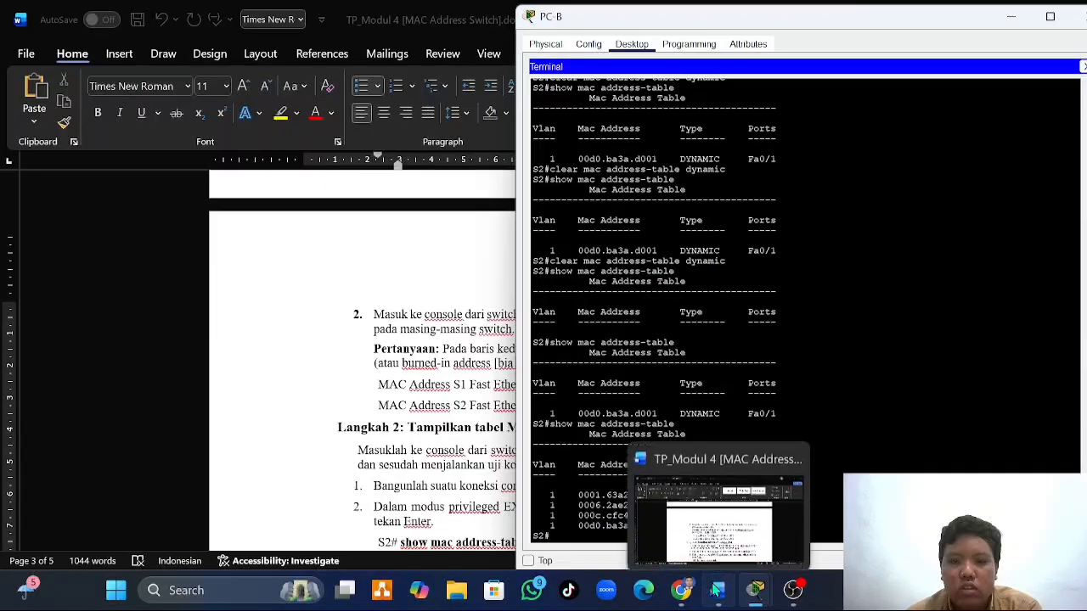
{"action": "left_click", "coordinate": [636, 507]}
{"action": "scroll", "coordinate": [512, 371], "scroll_direction": "down", "scroll_amount": 20}
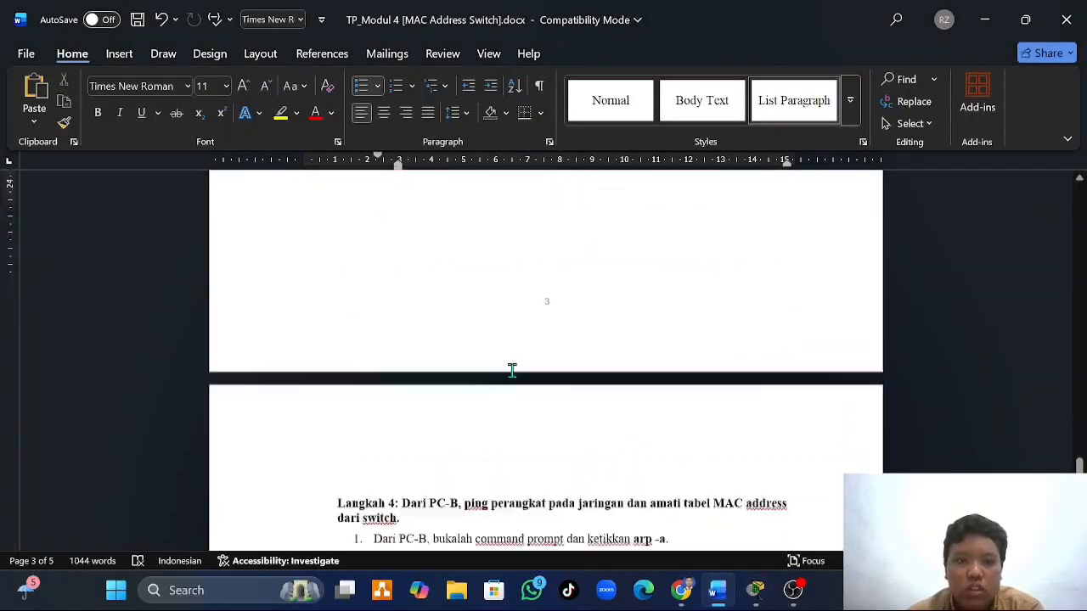
{"action": "scroll", "coordinate": [512, 371], "scroll_direction": "up", "scroll_amount": 5}
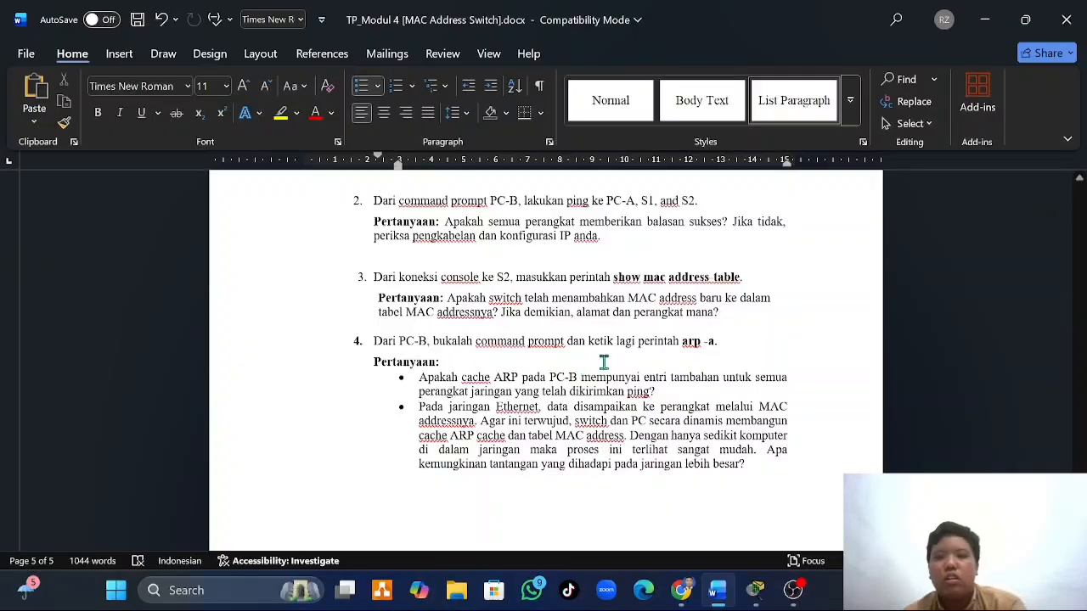
- Switch to PC-B in Packet Tracer, replace its terminal session with the command prompt and run arp -a
{"action": "mouse_move", "coordinate": [756, 591]}
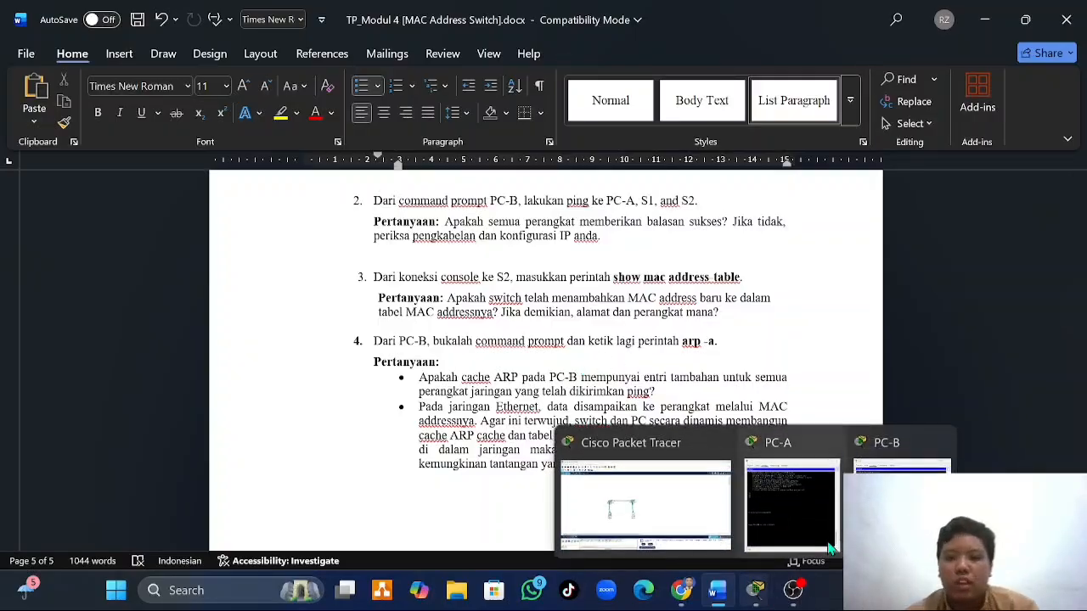
{"action": "left_click", "coordinate": [900, 506]}
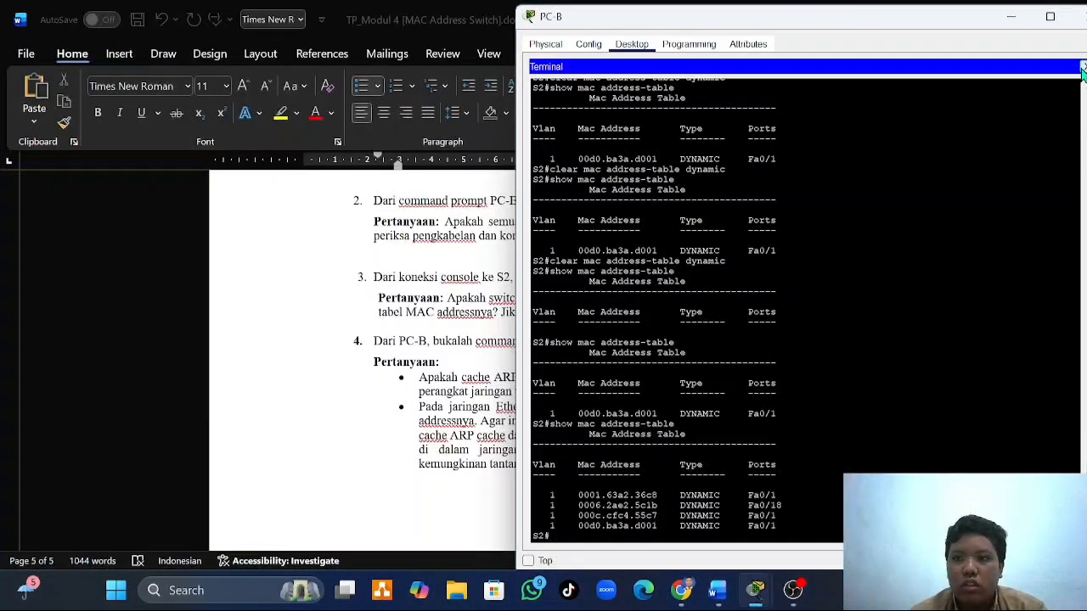
{"action": "left_click", "coordinate": [1083, 66]}
{"action": "left_click", "coordinate": [918, 95]}
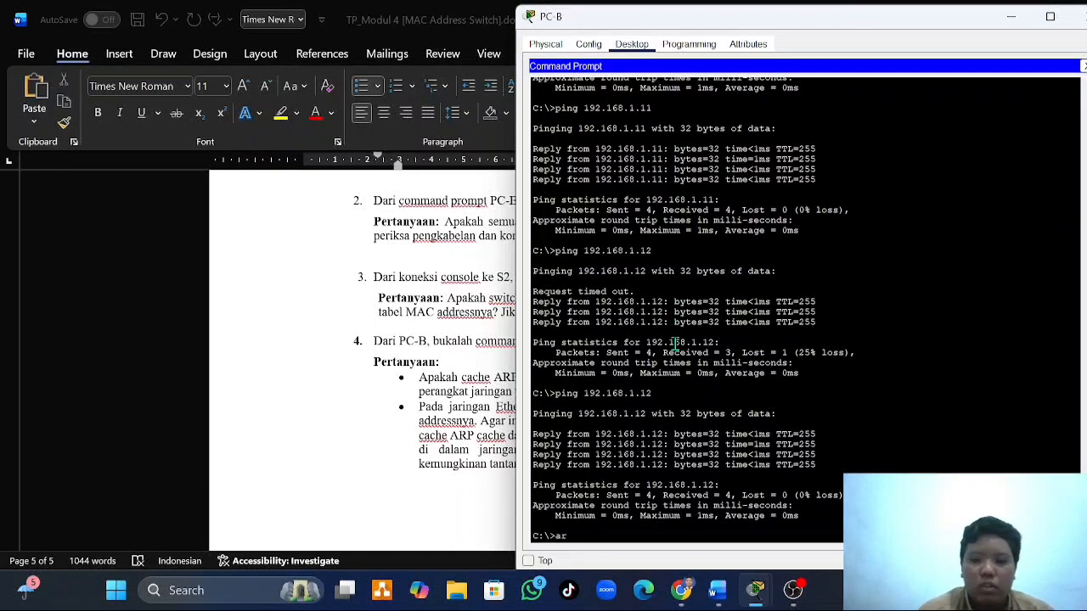
{"action": "type", "text": "arp -a"}
{"action": "key", "text": "Return"}
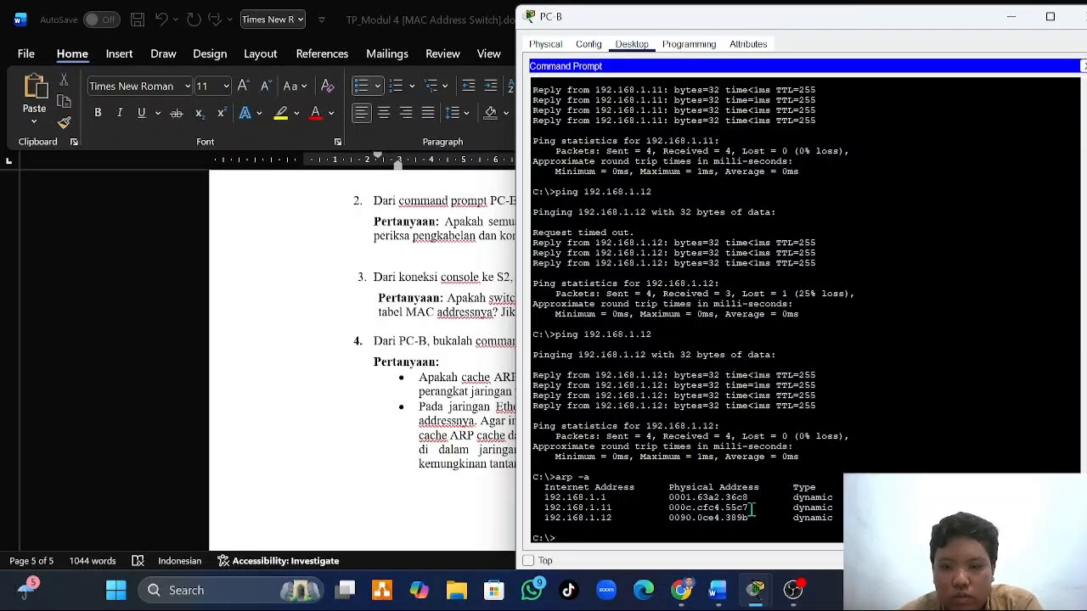
- Compare the MAC addresses recorded in the Word worksheet with the physical addresses in PC-B's ARP cache
{"action": "left_click", "coordinate": [459, 421]}
{"action": "scroll", "coordinate": [459, 416], "scroll_direction": "up", "scroll_amount": 20}
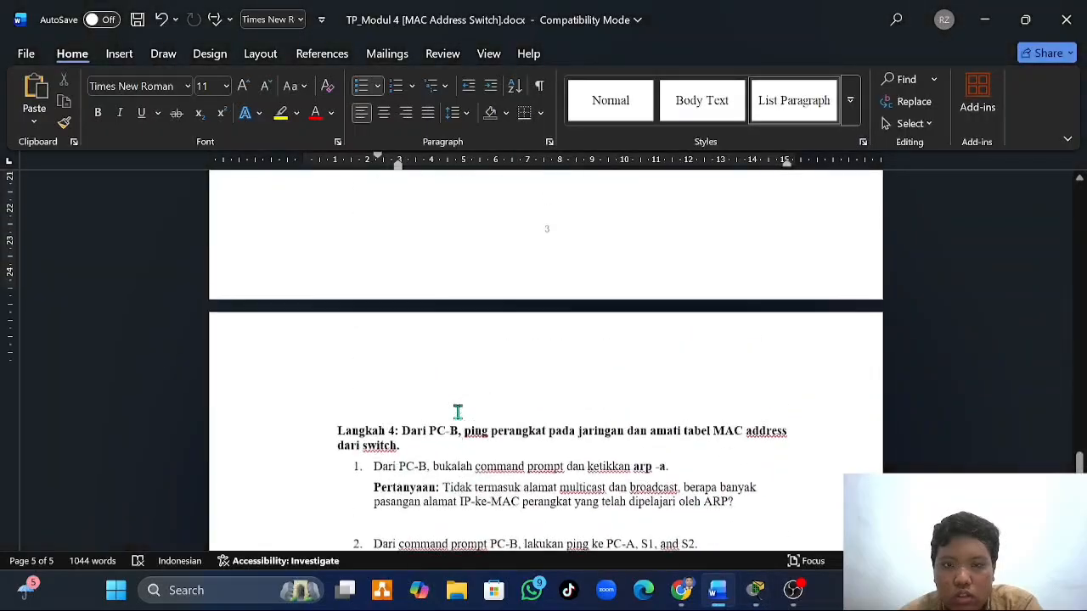
{"action": "scroll", "coordinate": [510, 399], "scroll_direction": "down", "scroll_amount": 3}
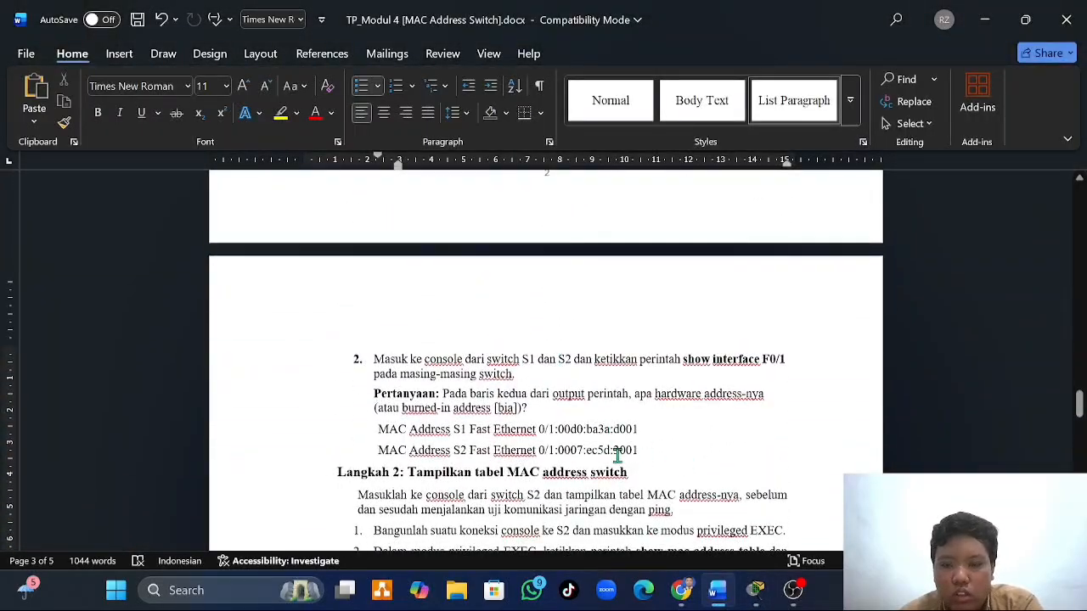
{"action": "mouse_move", "coordinate": [756, 590]}
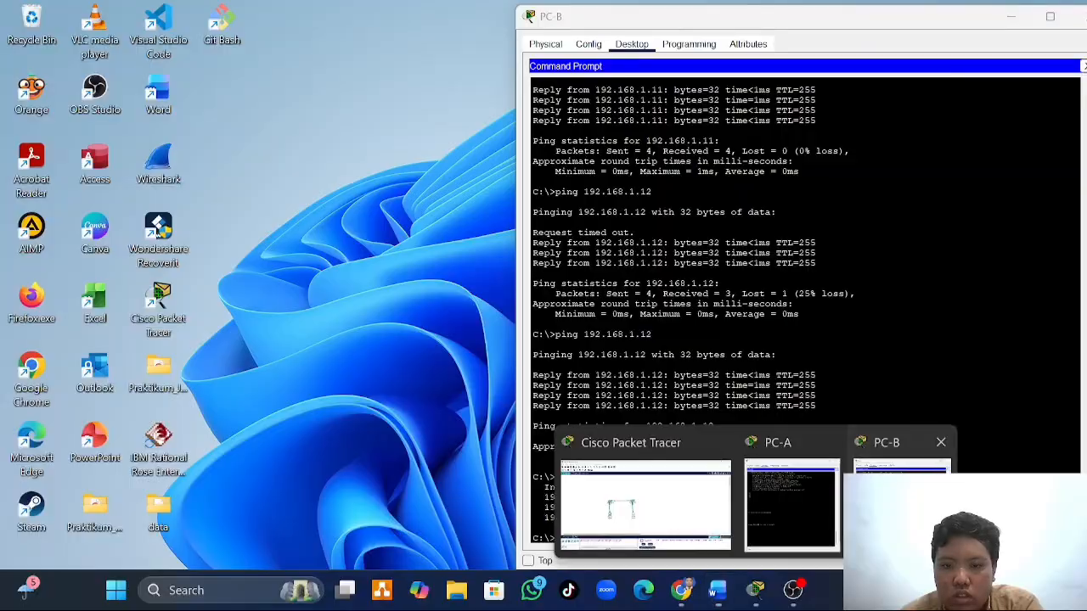
{"action": "left_click", "coordinate": [902, 508]}
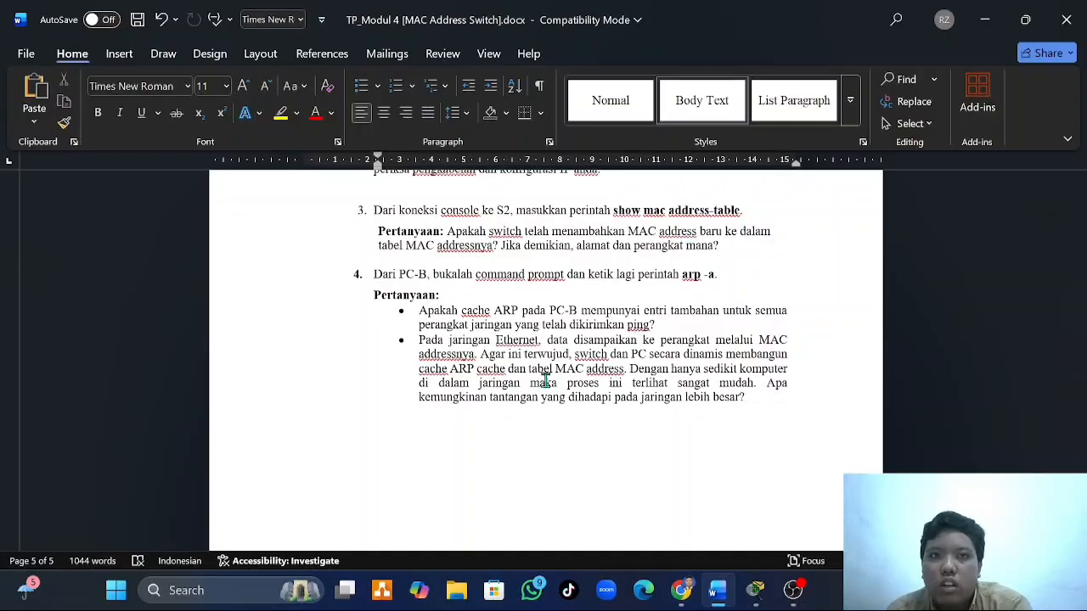
- Review the two Langkah 4 item 4 questions in the Word document on PC-B's ARP cache and the challenges of larger networks
{"action": "left_click", "coordinate": [745, 399]}
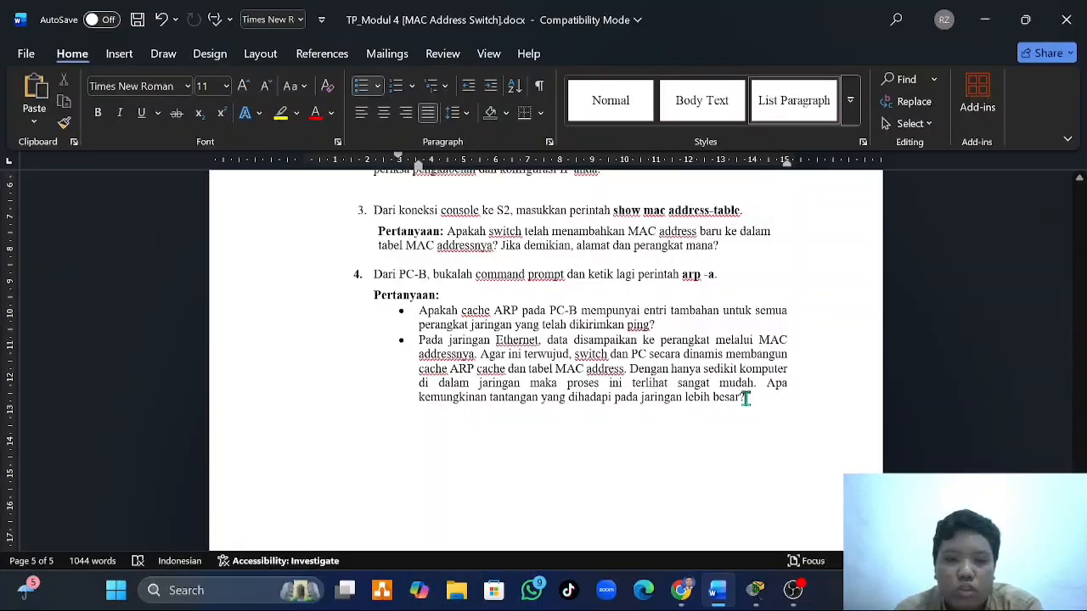
{"action": "scroll", "coordinate": [746, 399], "scroll_direction": "down", "scroll_amount": 1}
{"action": "scroll", "coordinate": [746, 397], "scroll_direction": "up", "scroll_amount": 1}
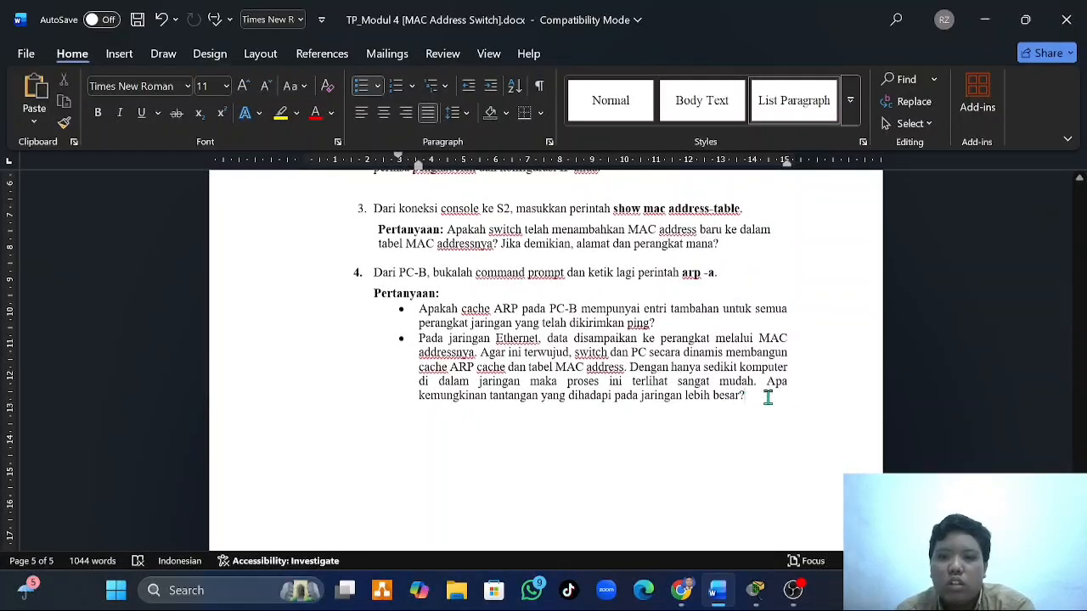
{"action": "scroll", "coordinate": [768, 398], "scroll_direction": "down", "scroll_amount": 2}
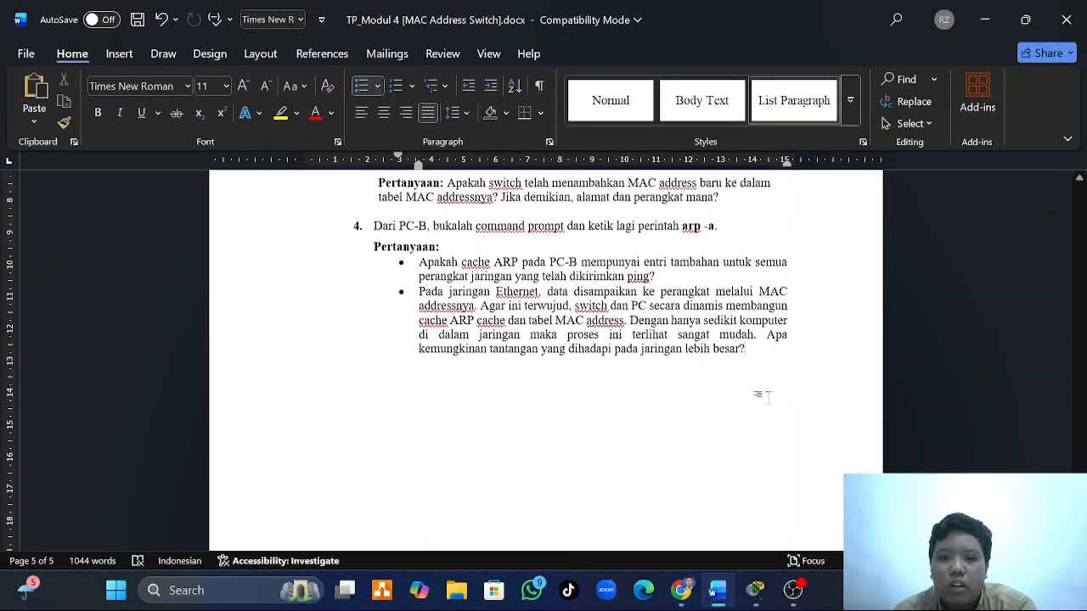
{"action": "scroll", "coordinate": [767, 397], "scroll_direction": "up", "scroll_amount": 2}
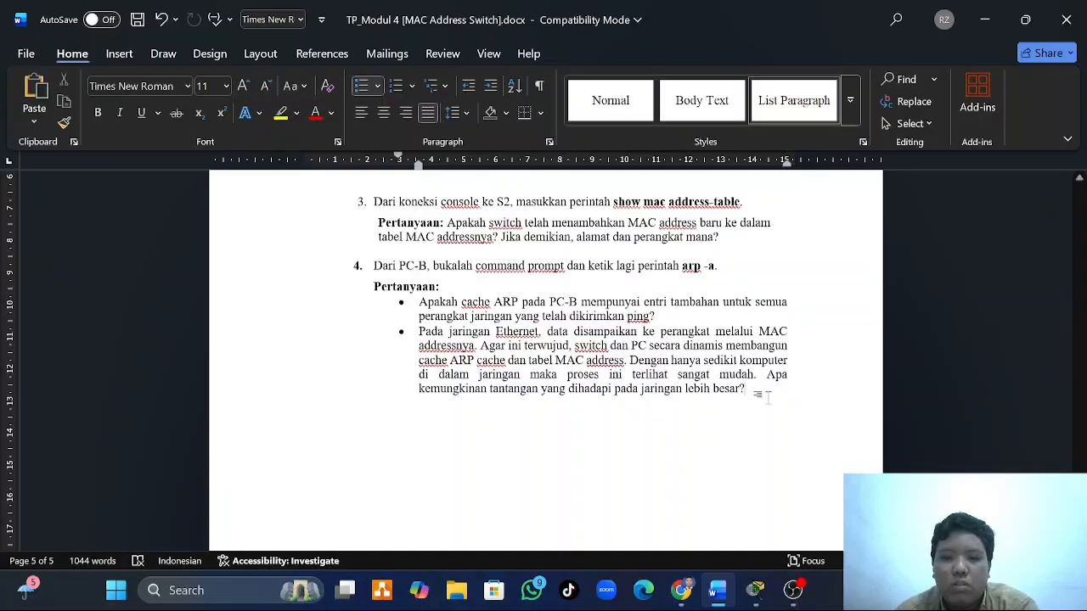
{"action": "mouse_move", "coordinate": [751, 599]}
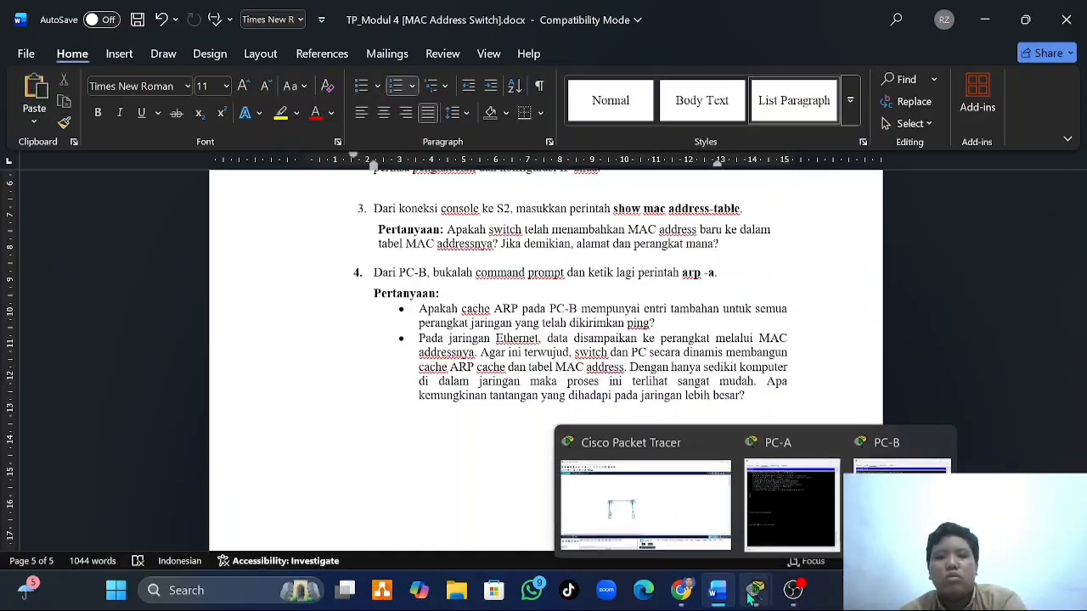
{"action": "left_click", "coordinate": [750, 320]}
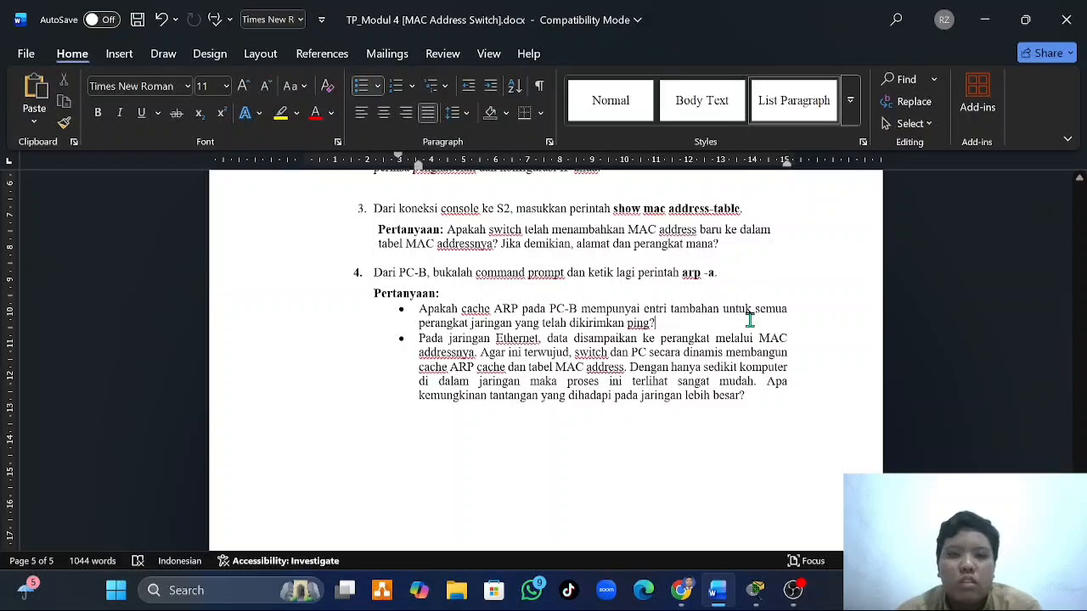
- Go back to the Modul 4 cover page at the beginning of the document
{"action": "scroll", "coordinate": [749, 320], "scroll_direction": "up", "scroll_amount": 20}
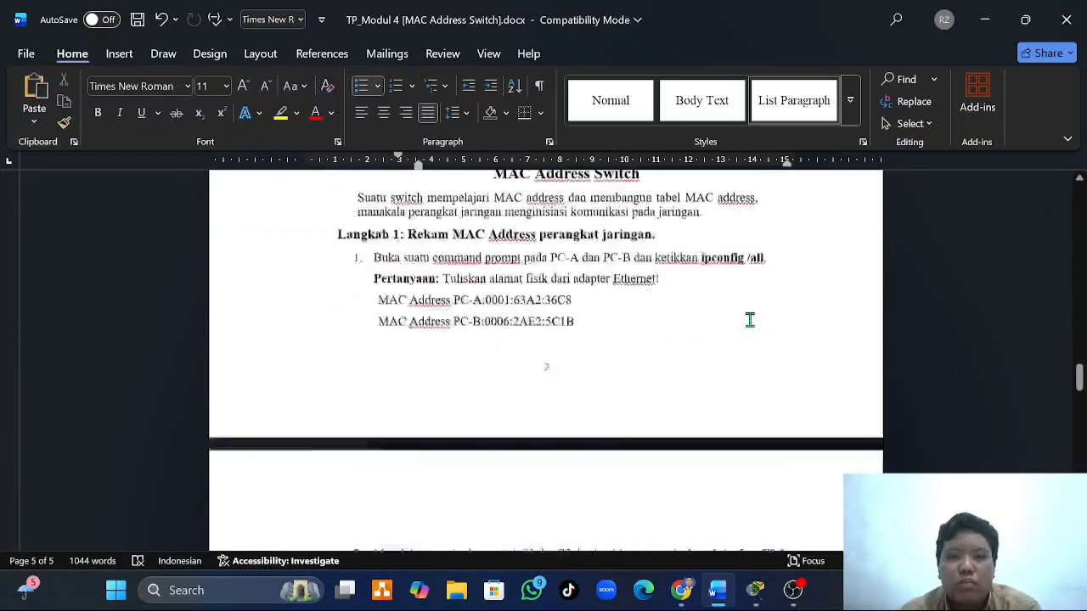
{"action": "scroll", "coordinate": [750, 320], "scroll_direction": "up", "scroll_amount": 15}
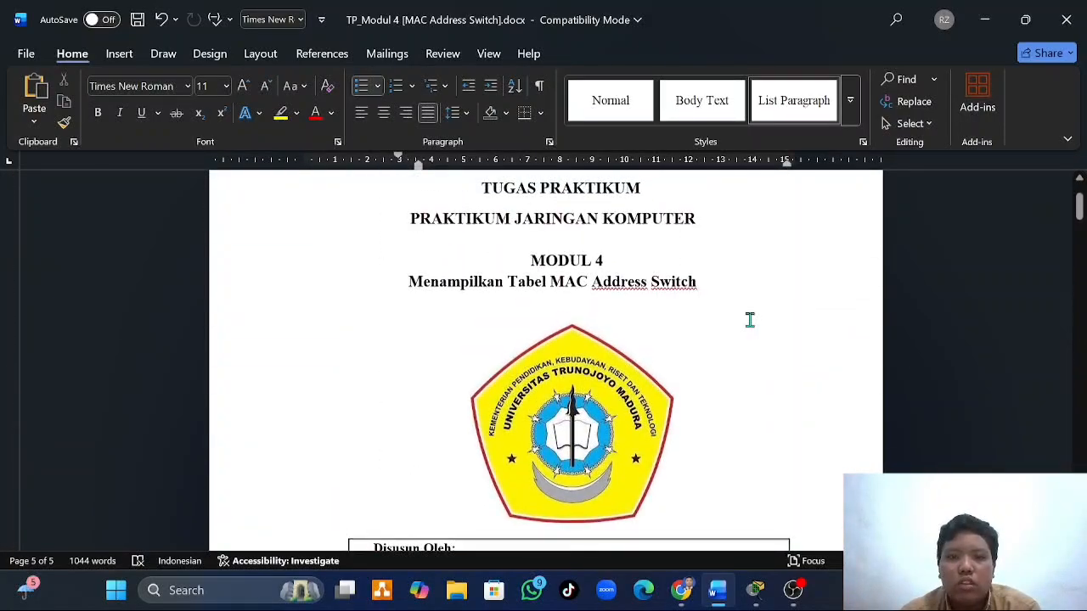
{"action": "scroll", "coordinate": [585, 321], "scroll_direction": "up", "scroll_amount": 1}
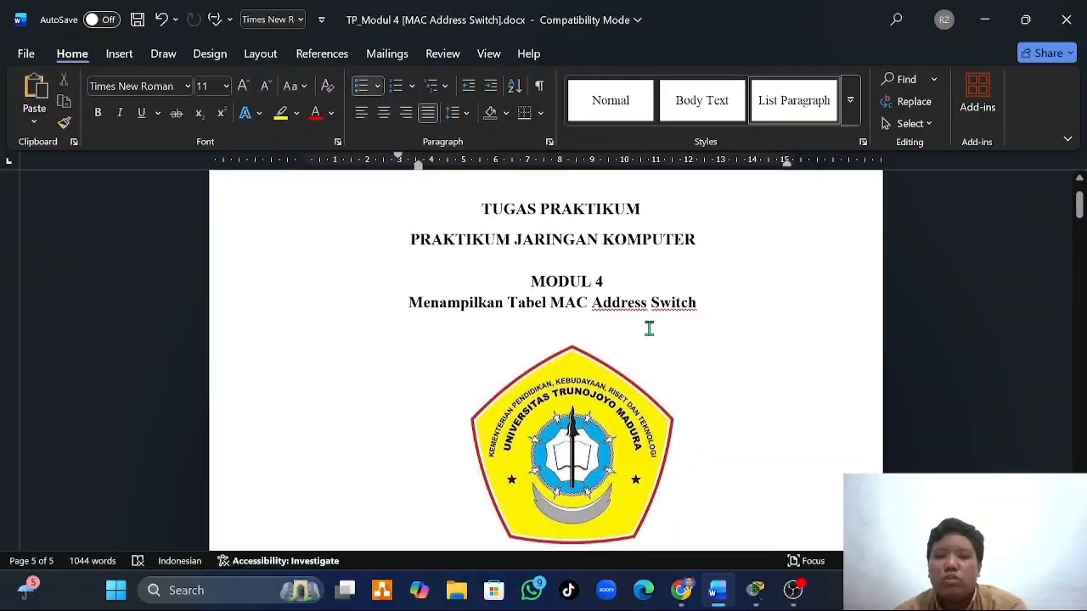